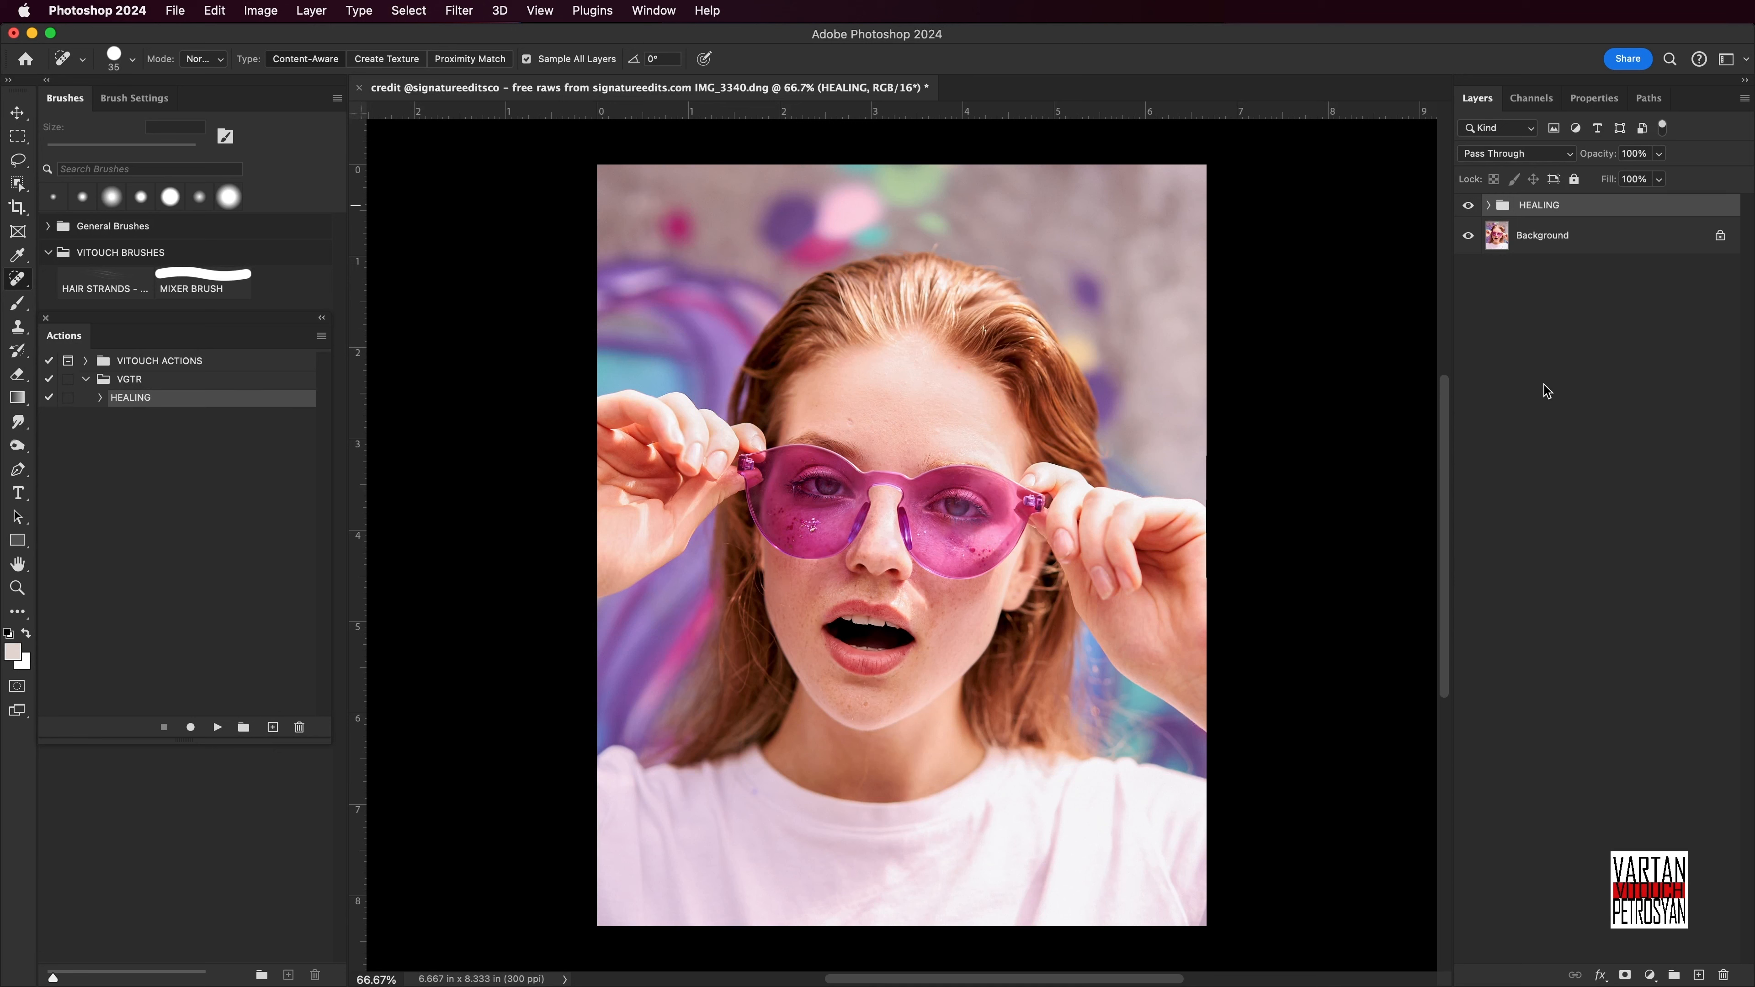
Create an action named FREQUENCY SEPARATION in the VGTR set and start recording it.
left_click(273, 728)
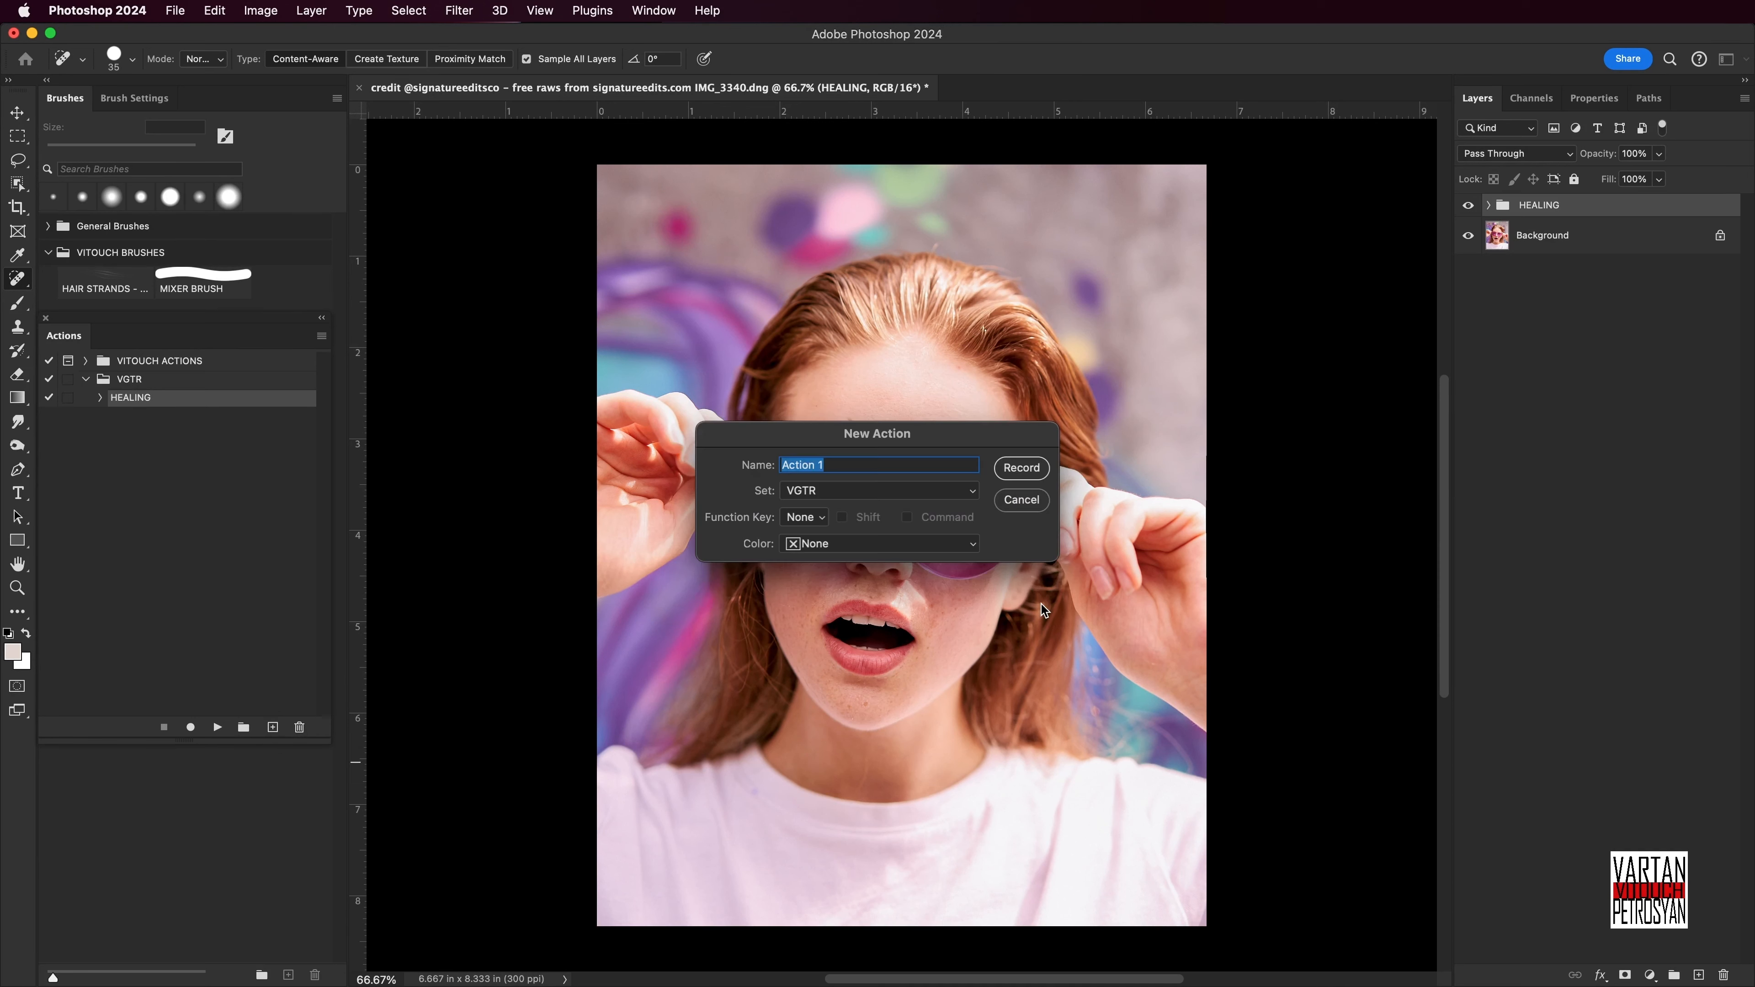
type("FREQUENCY SEPARATION")
left_click(1021, 469)
Create a layer group above HEALING named FREQUENCY SEPARATION.
left_click(315, 10)
left_click(616, 75)
type("FREQUENCY SEPARTAION")
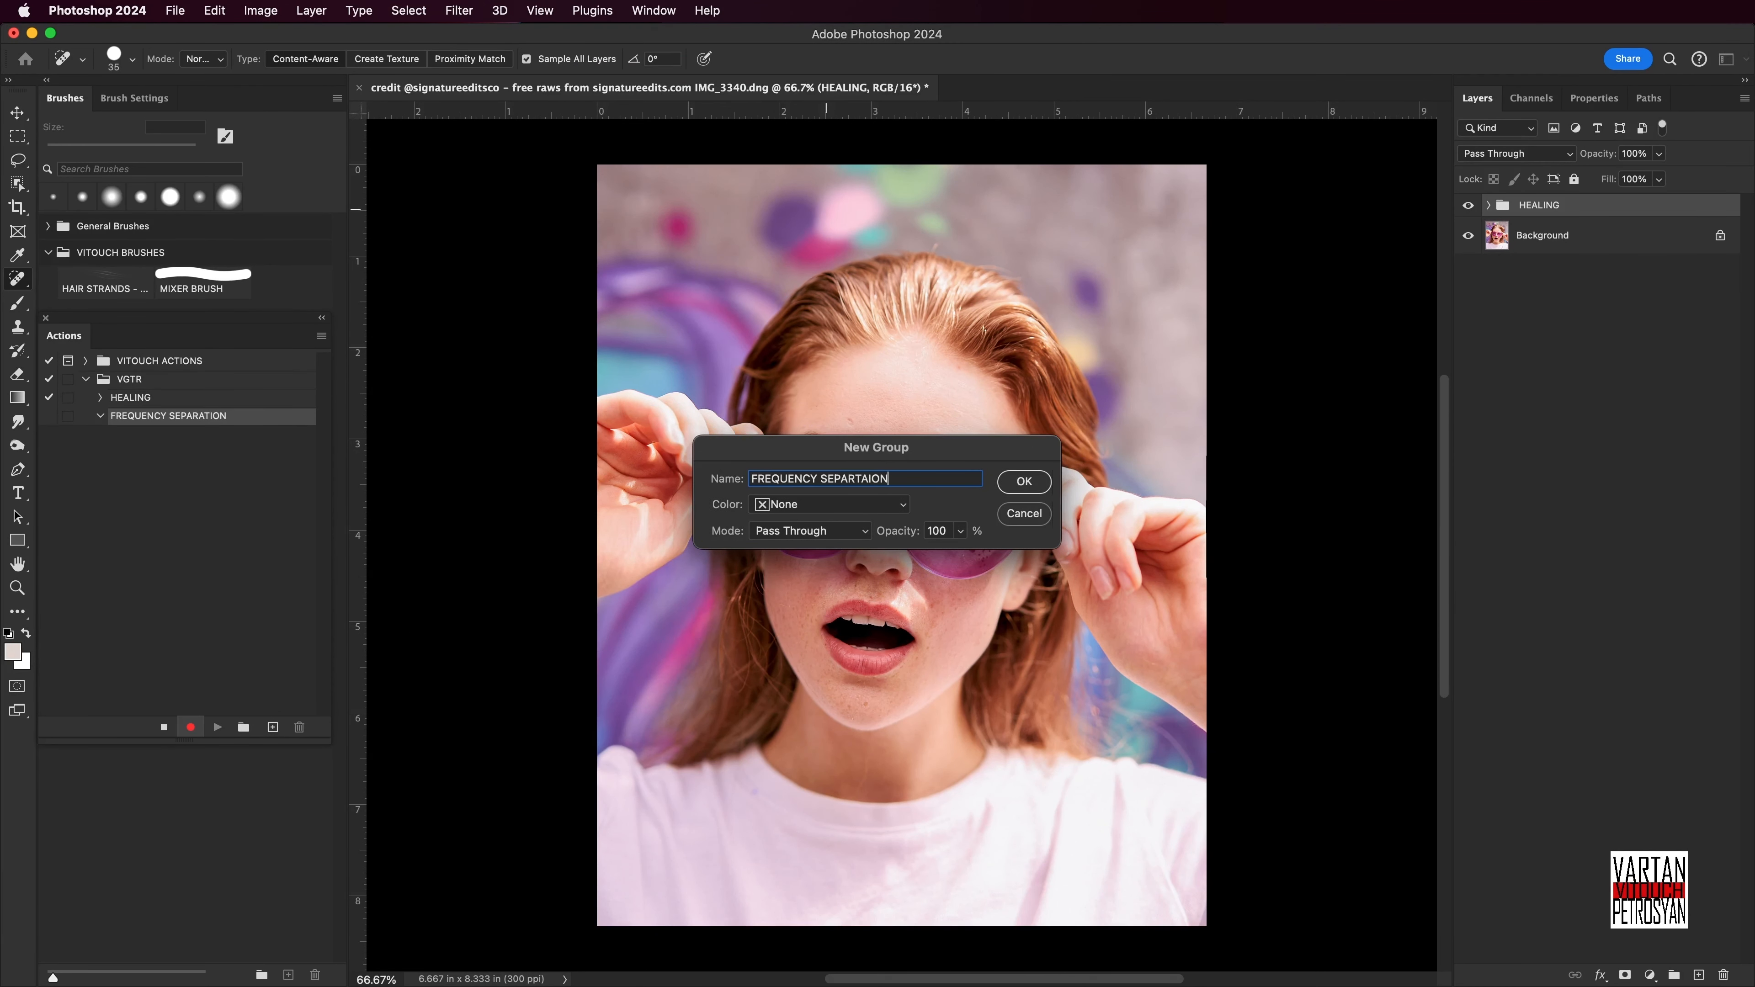
key("Return")
Select the entire canvas and make a merged copy of it.
left_click(411, 11)
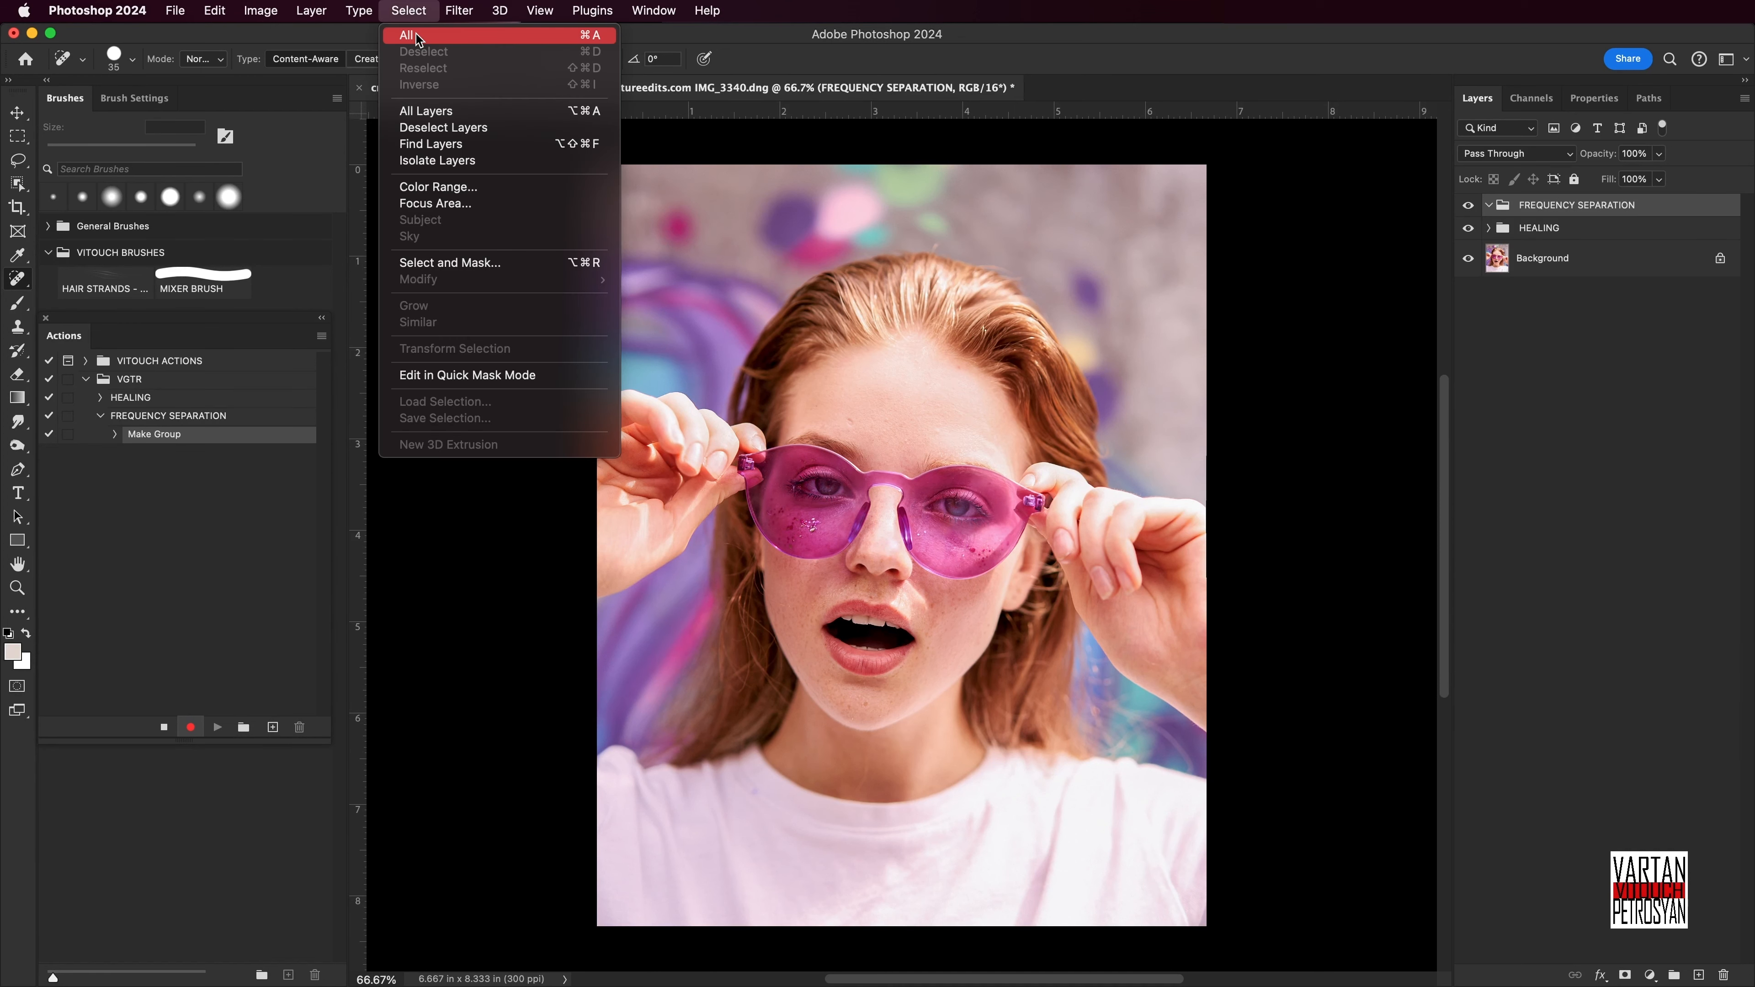
left_click(418, 36)
left_click(215, 11)
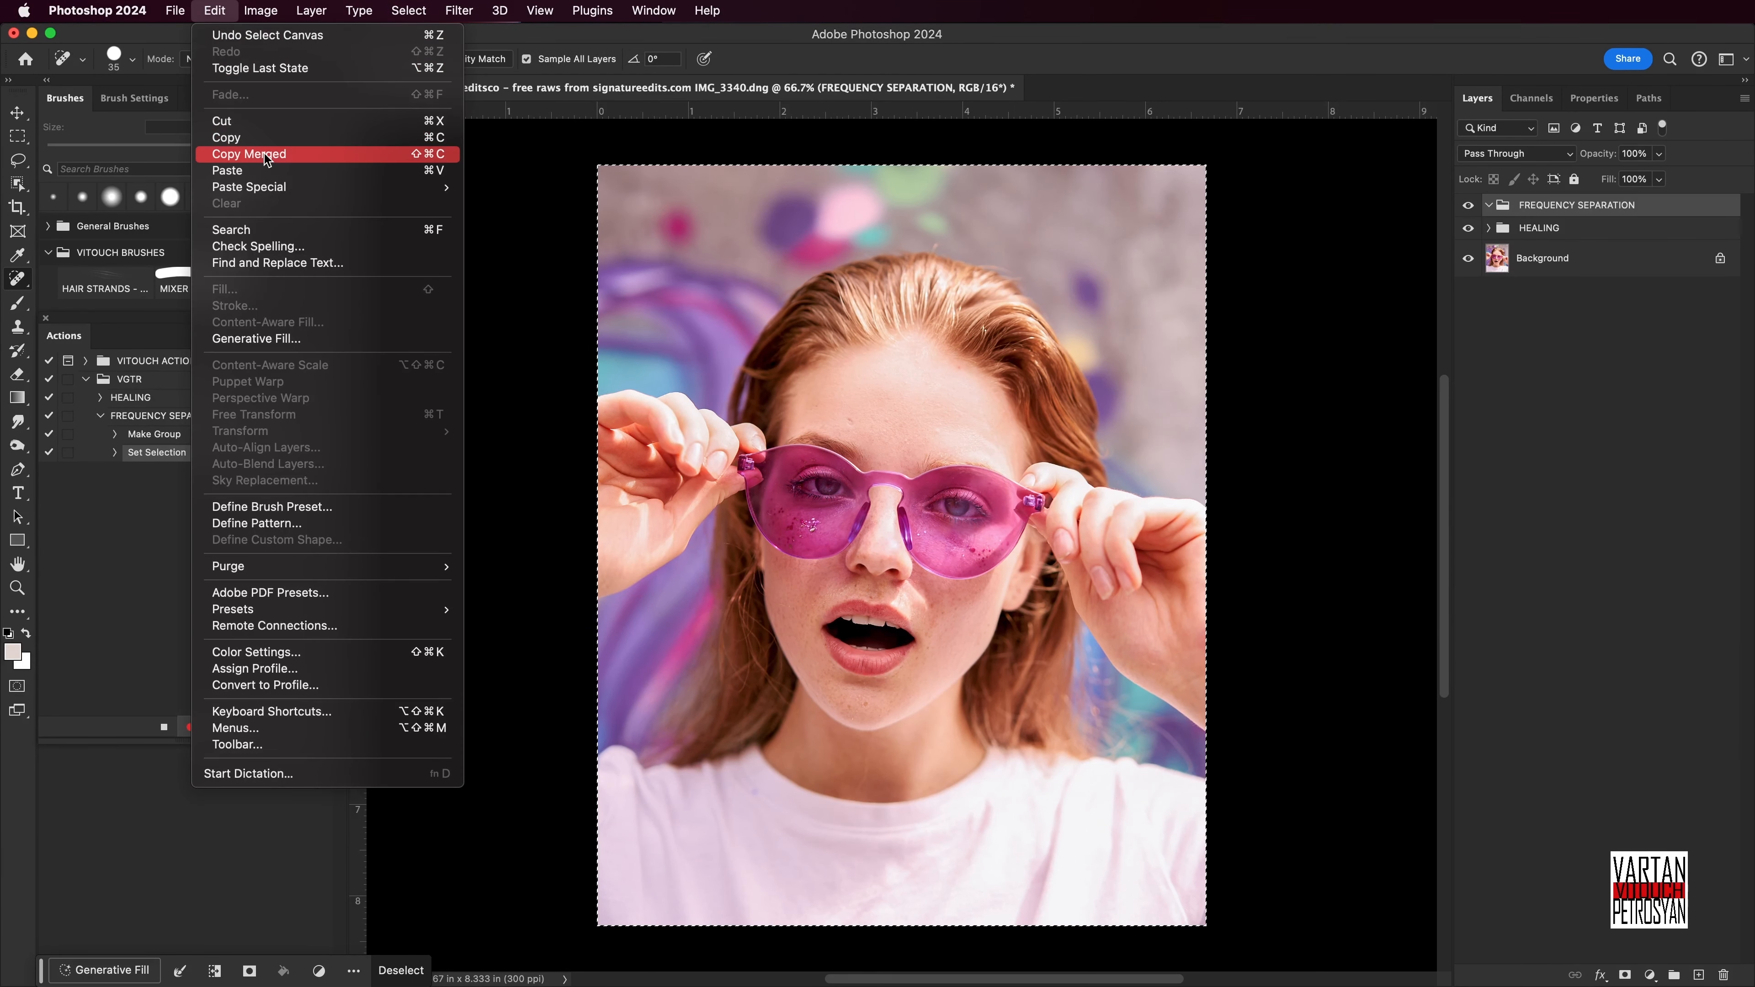
left_click(265, 154)
Create a layer named FS BACKGROUND in the FREQUENCY SEPARATION group and paste the merged copy into it.
left_click(315, 11)
mouse_move(314, 36)
left_click(579, 36)
type("FS BACKGROUND")
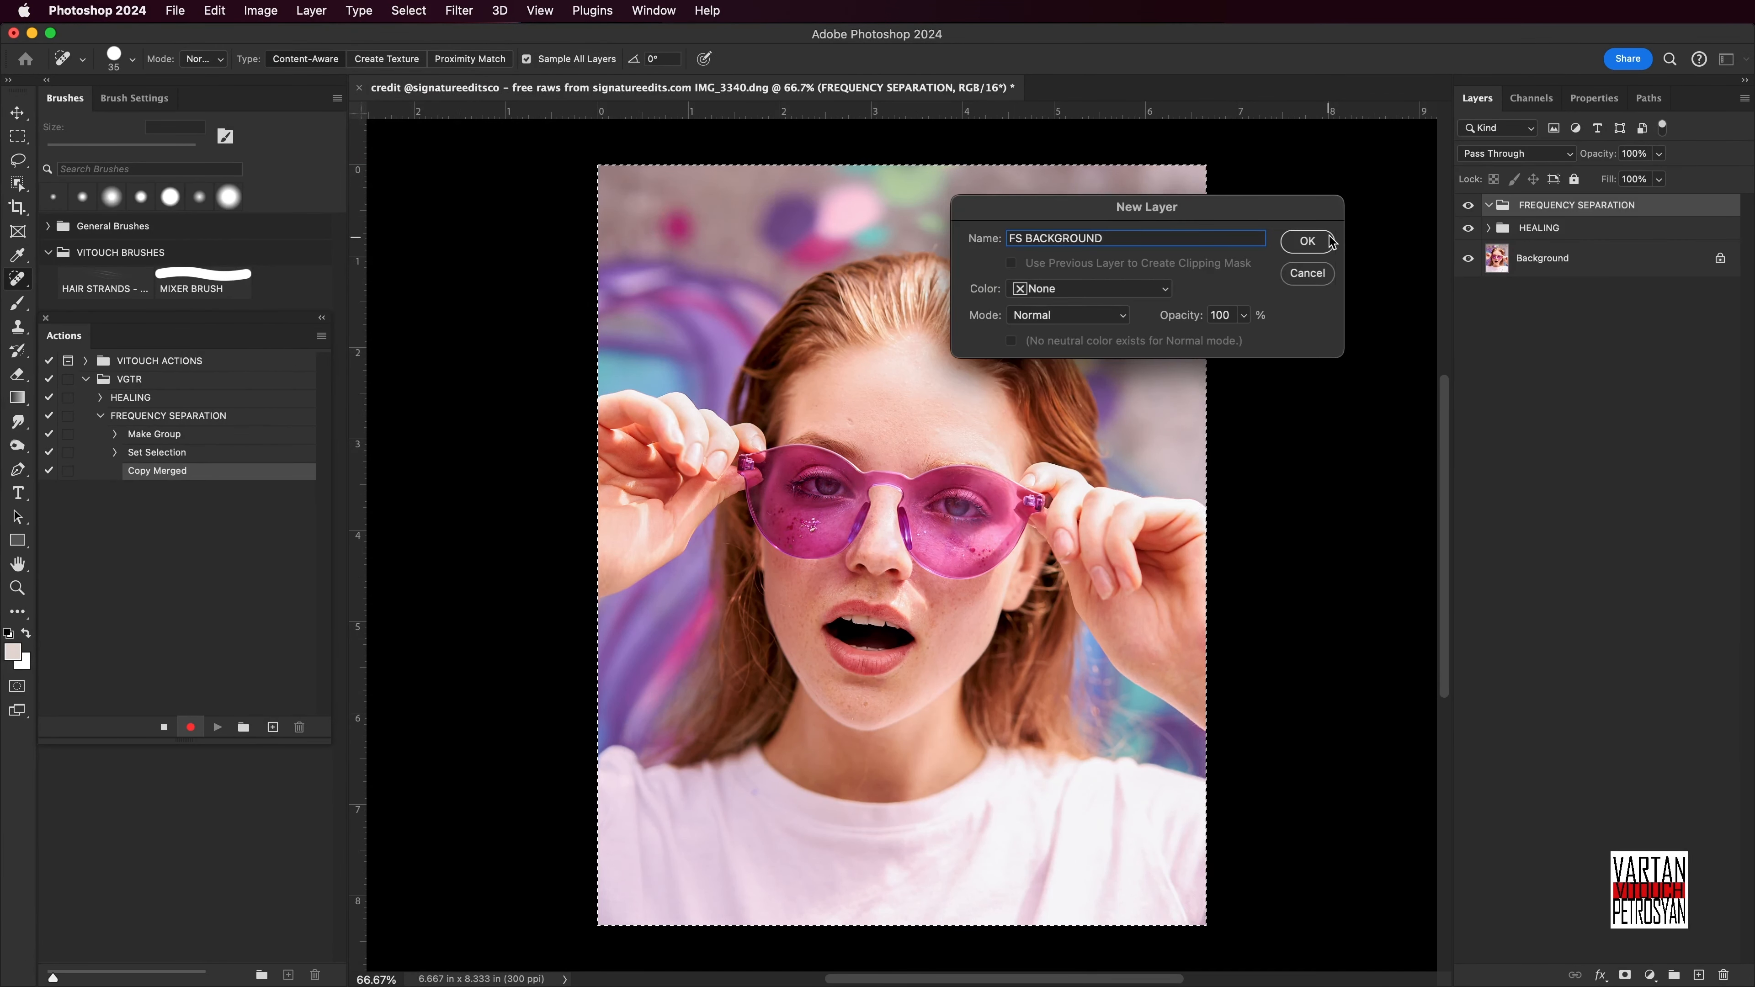
left_click(1318, 240)
left_click(215, 11)
left_click(256, 172)
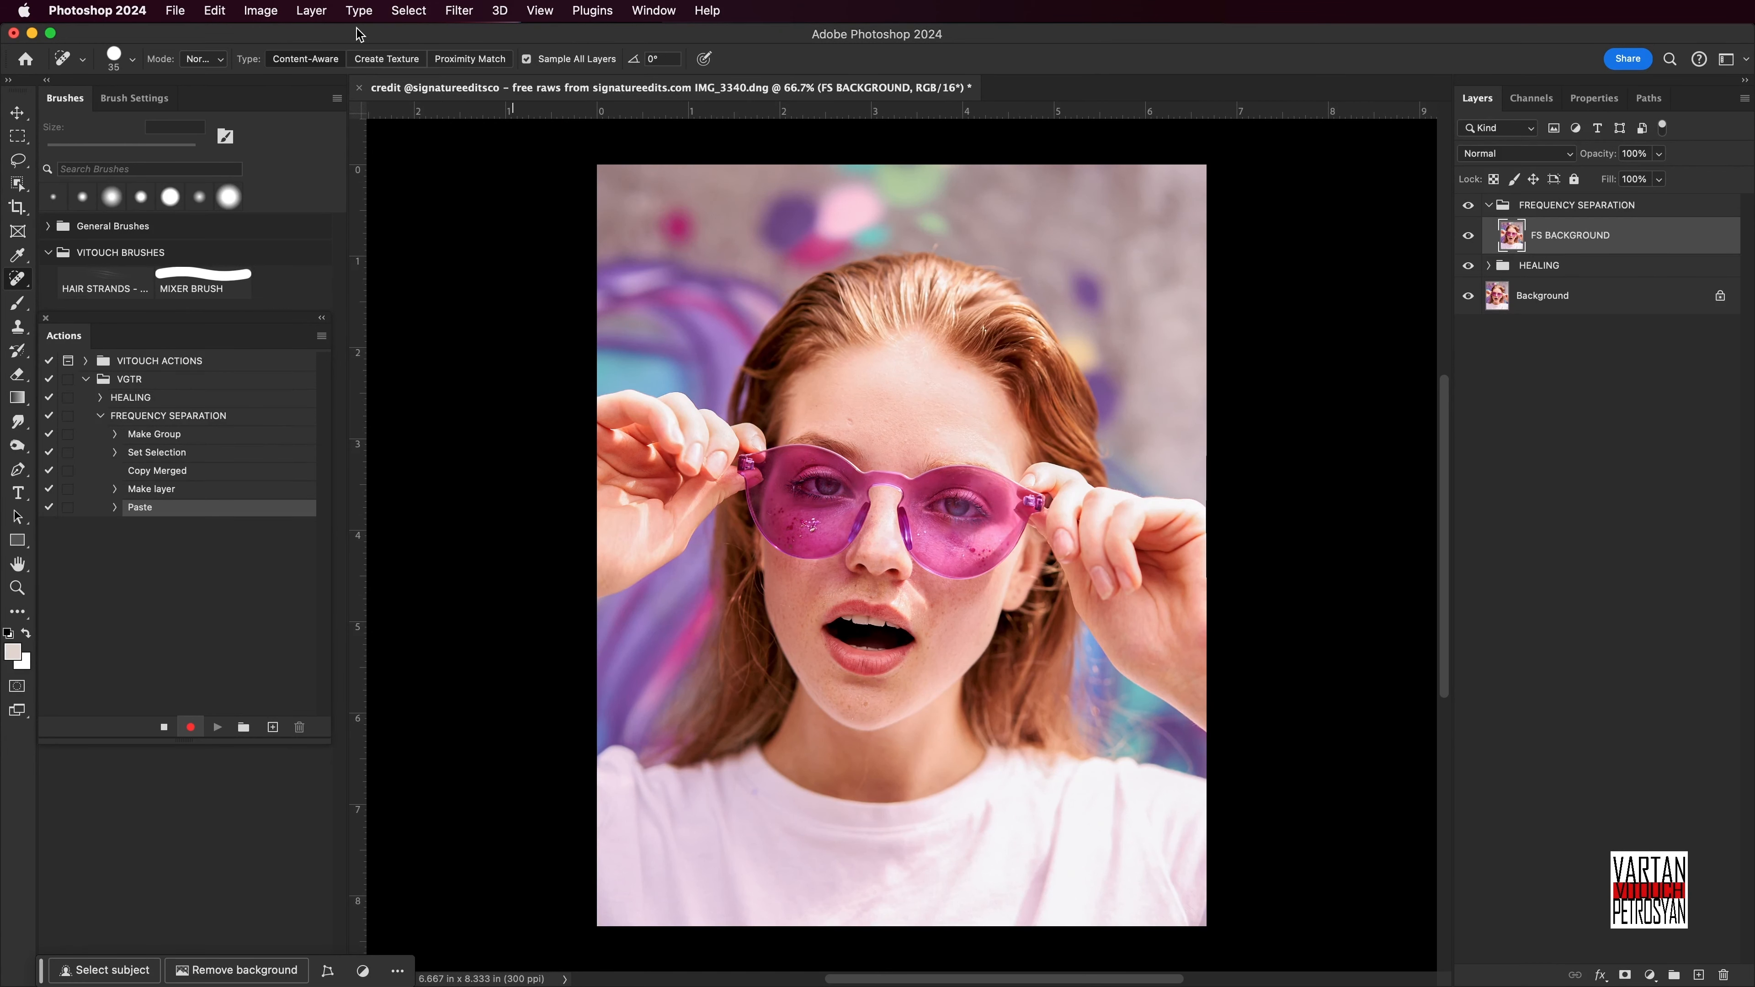
Duplicate the FS BACKGROUND layer as LOW and convert the duplicate to a smart object.
left_click(312, 10)
left_click(345, 85)
type("LOW")
left_click(1064, 450)
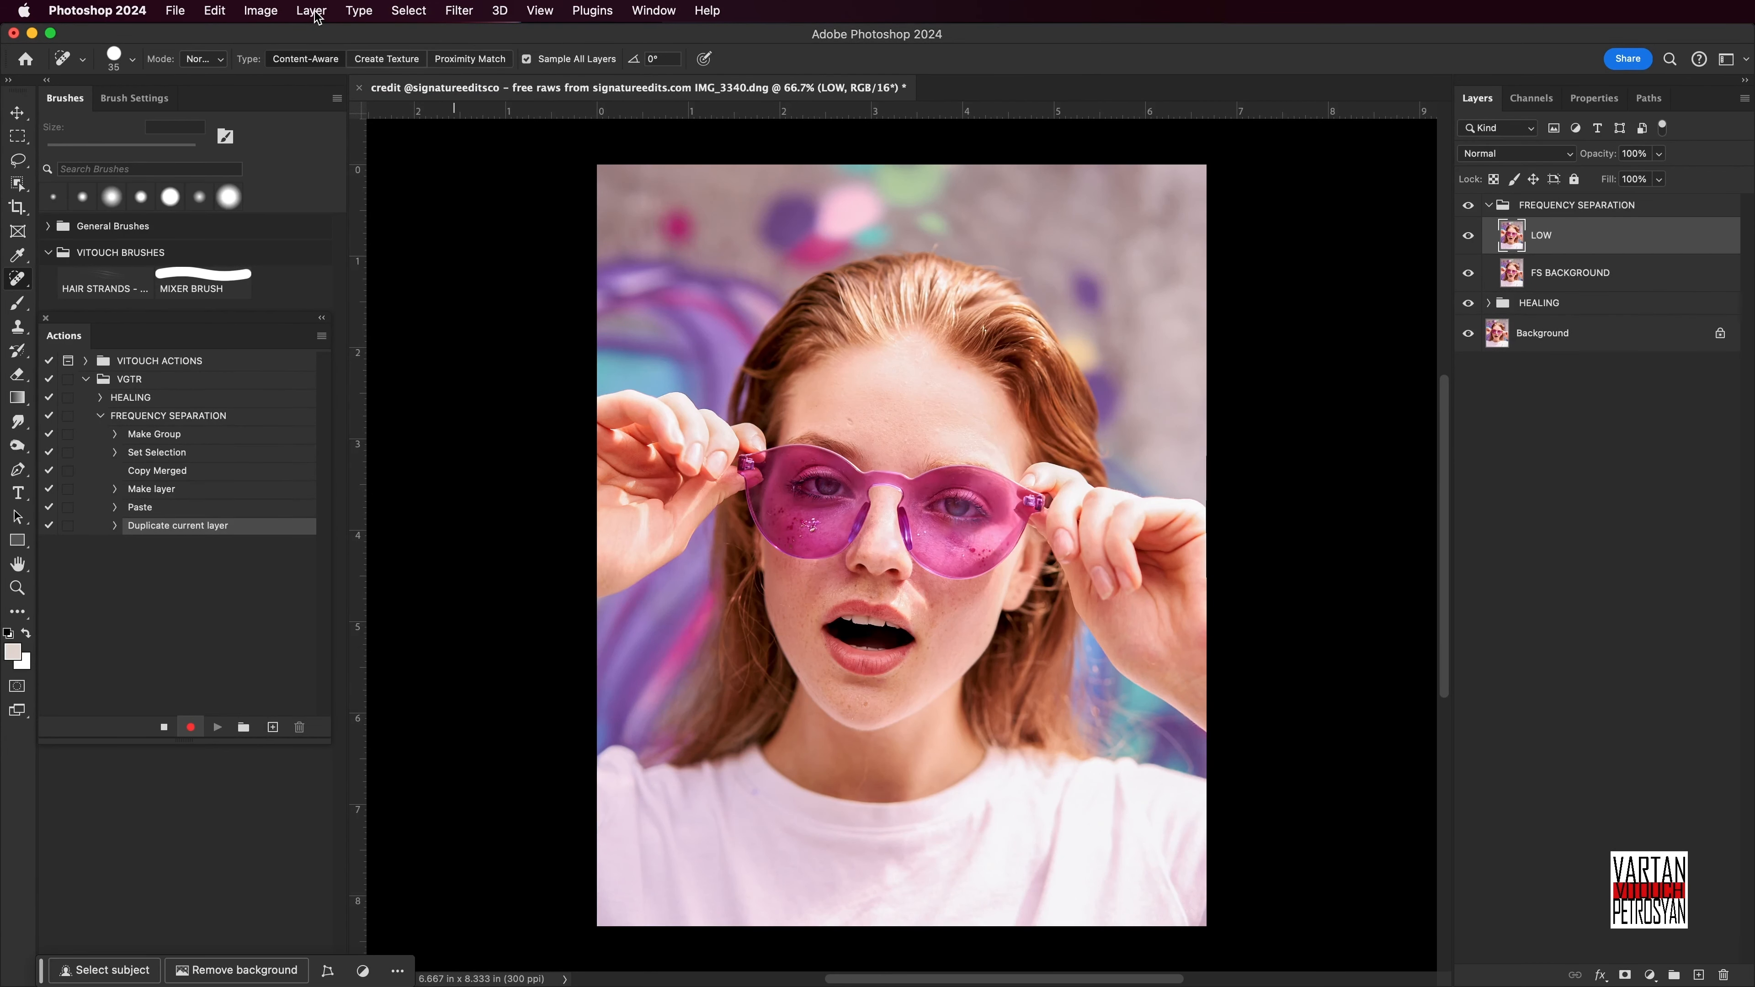
left_click(312, 11)
mouse_move(346, 367)
left_click(608, 369)
Apply the Median filter to the LOW smart object twice, using the 8-pixel radius.
left_click(459, 11)
mouse_move(709, 298)
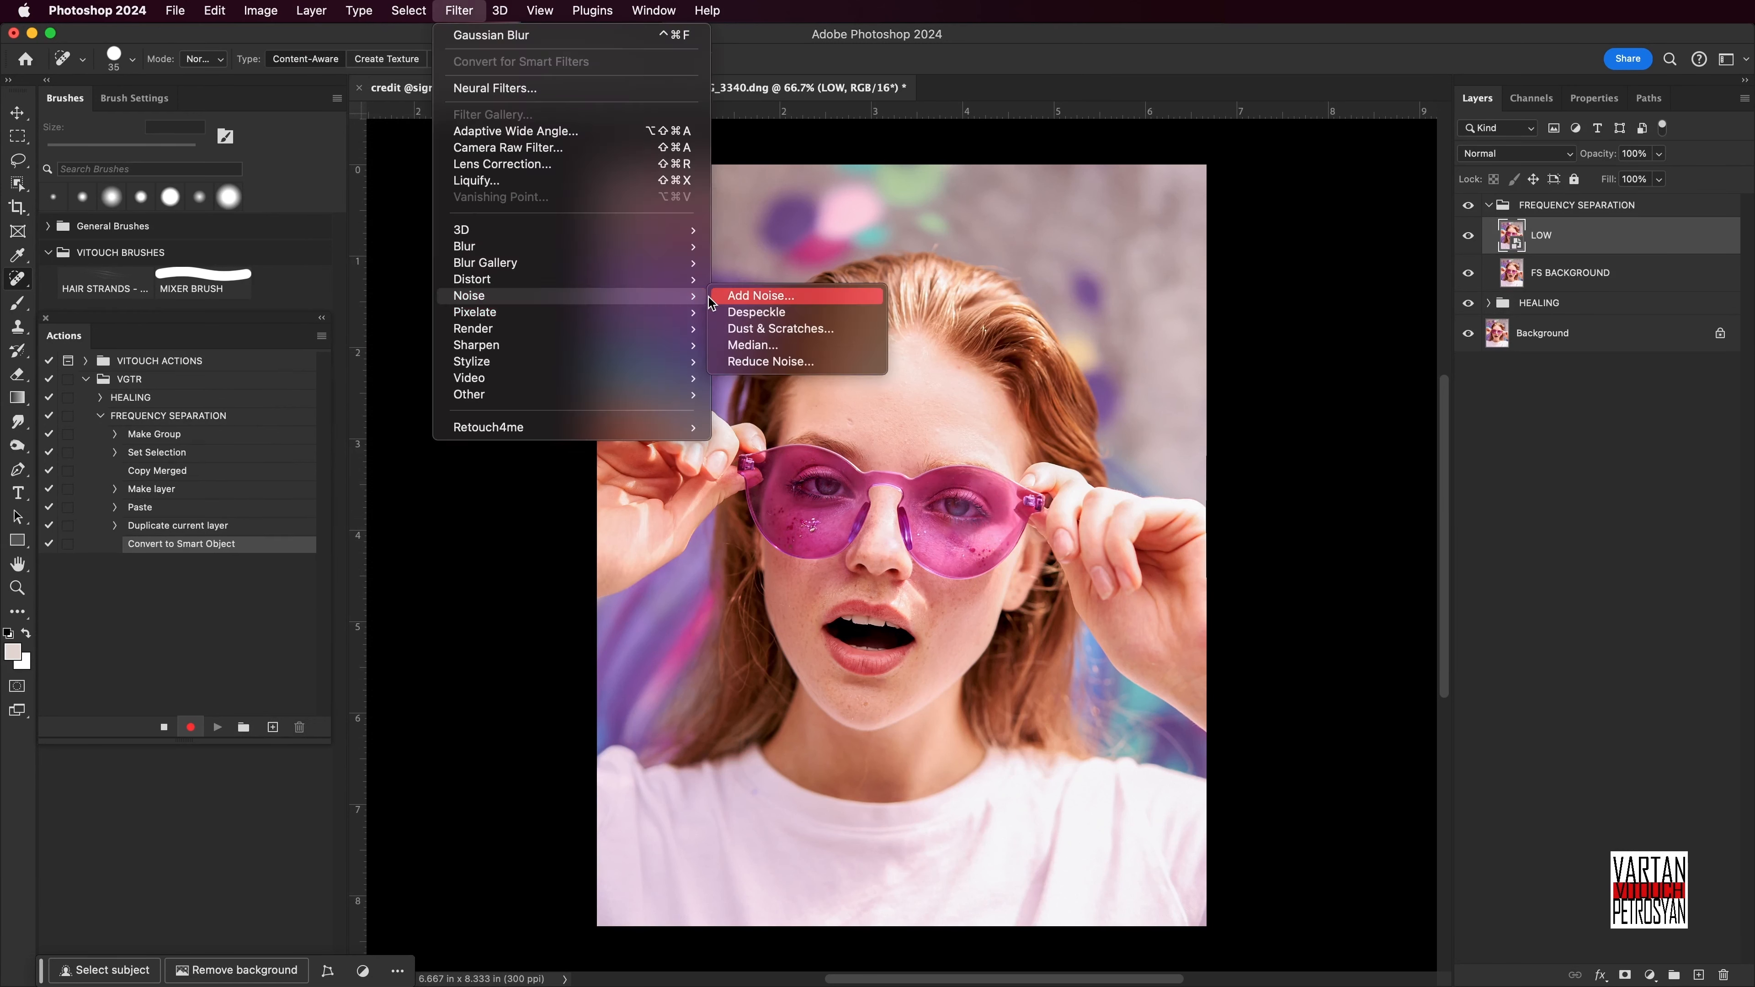
left_click(753, 345)
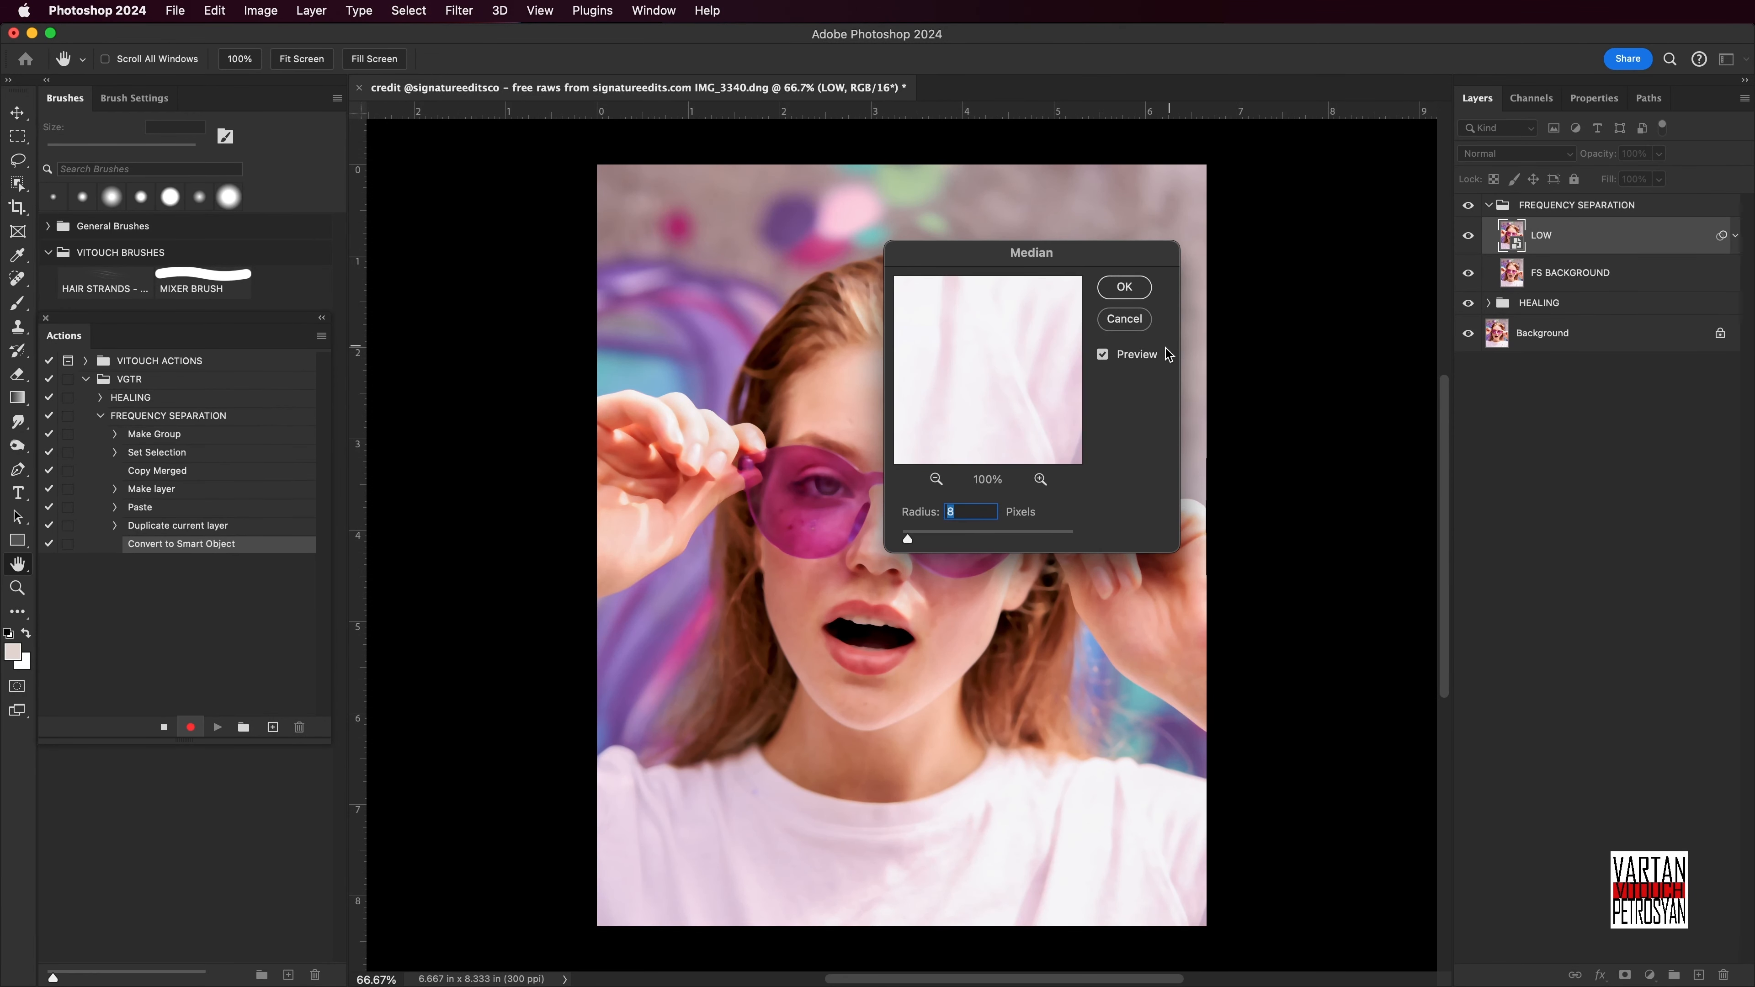
left_click(1125, 287)
left_click(459, 11)
mouse_move(526, 298)
left_click(753, 345)
left_click(1125, 287)
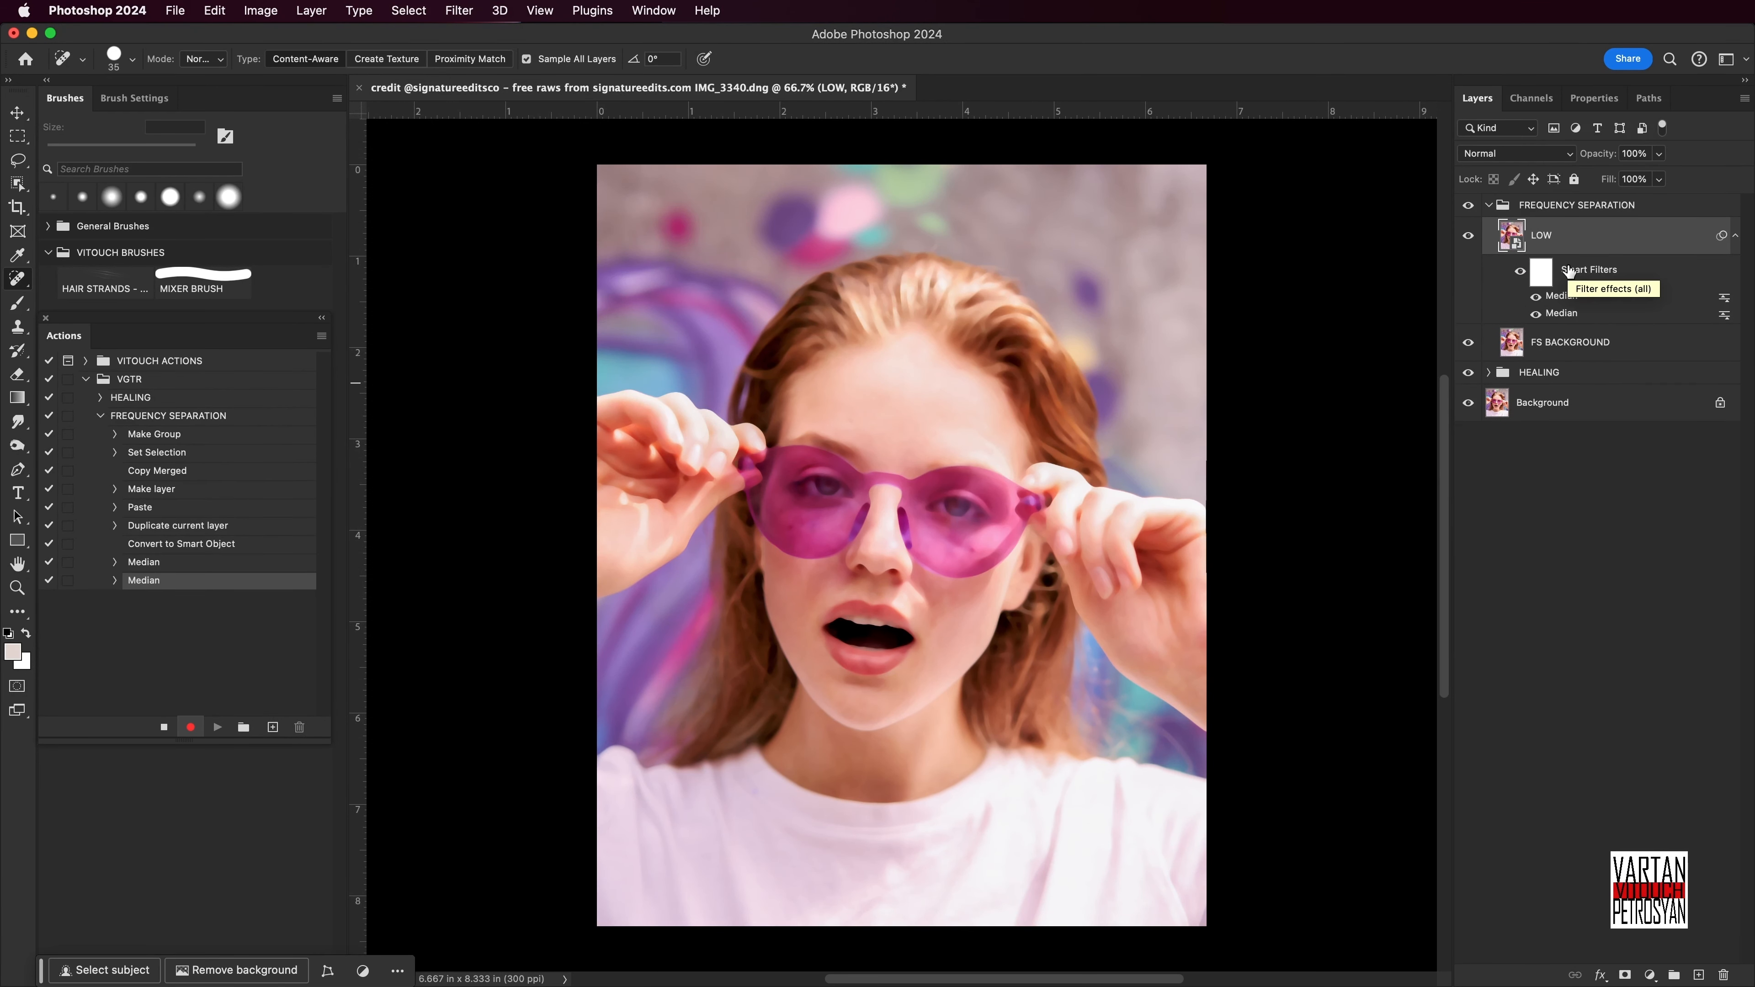
Duplicate the filtered LOW layer as LOW WORKER.
left_click(311, 10)
left_click(352, 85)
type("LOW WORKER")
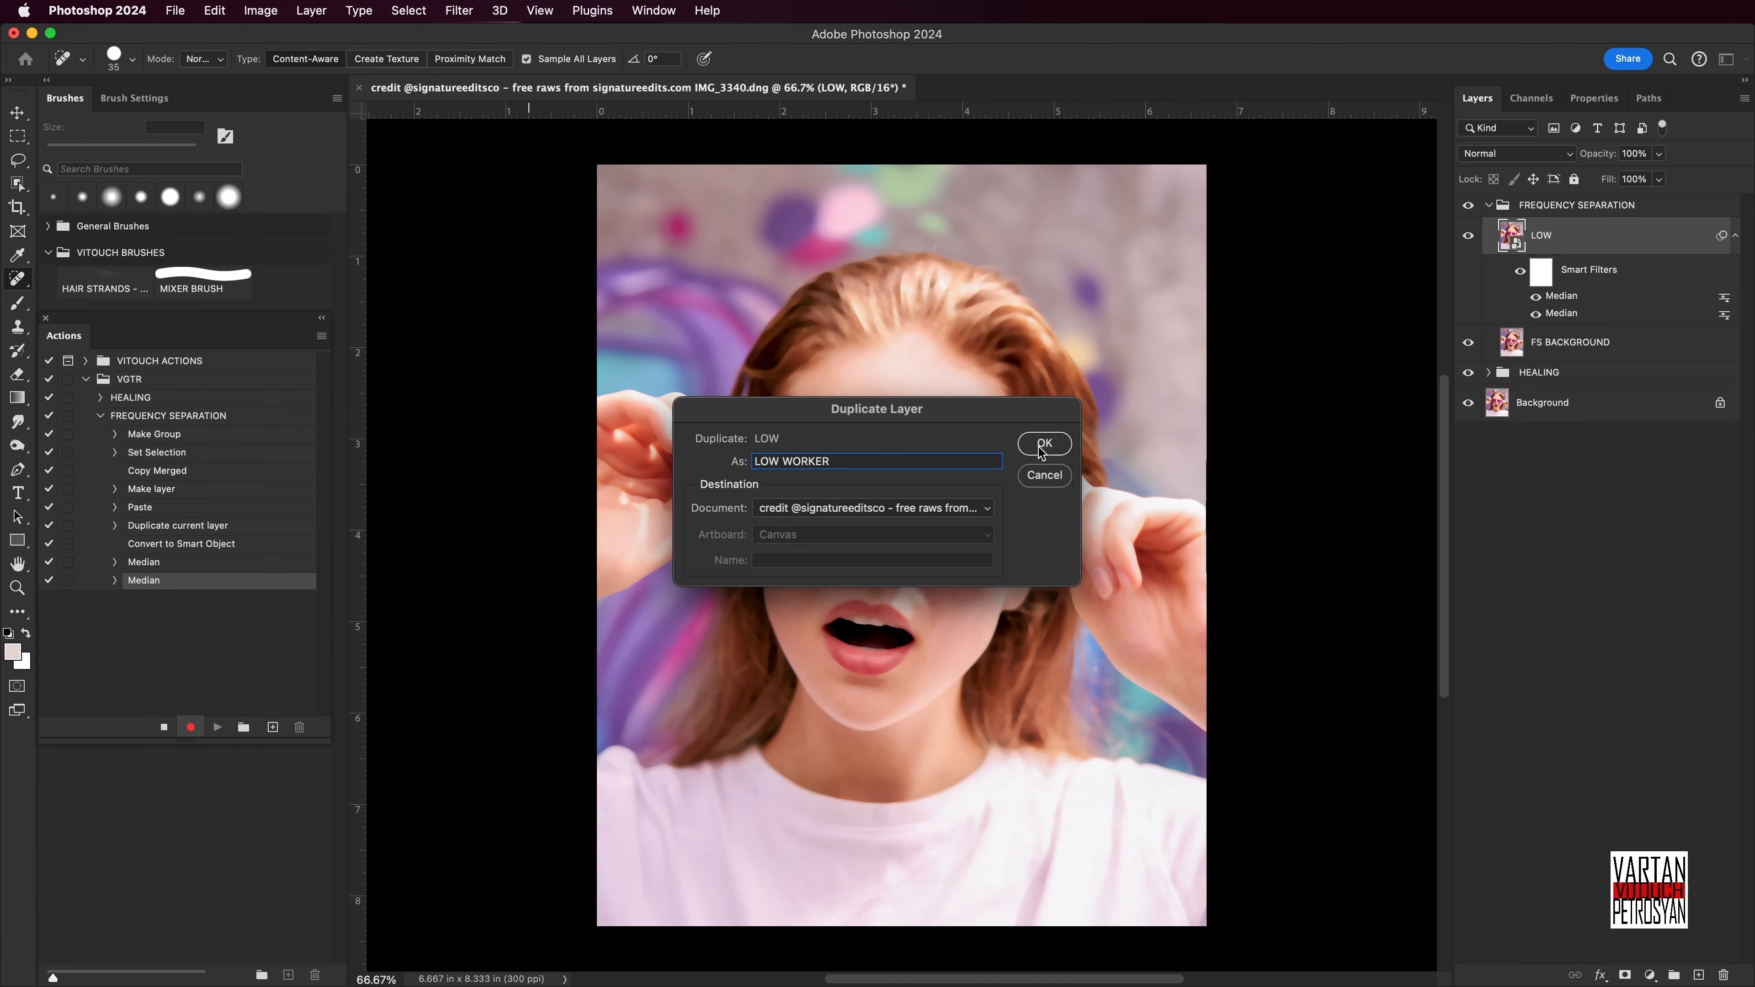
left_click(1043, 442)
Rasterize the LOW WORKER layer and clip it to LOW.
left_click(311, 10)
mouse_move(358, 405)
left_click(574, 557)
left_click(311, 11)
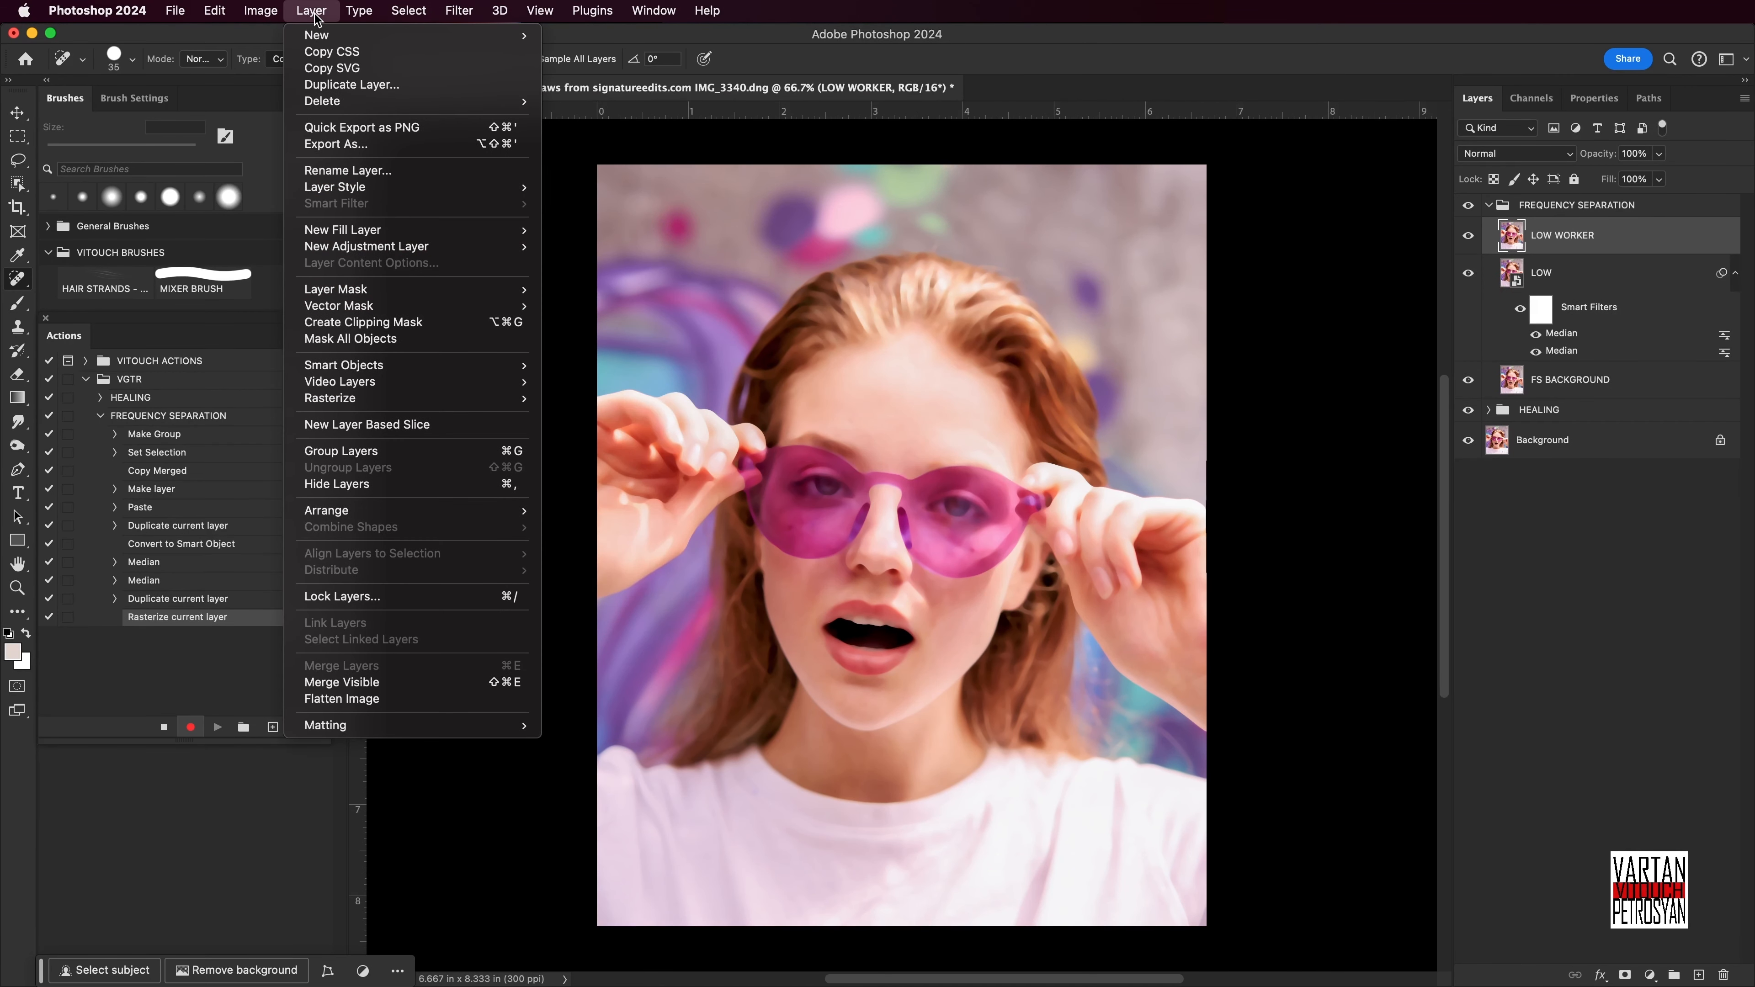
left_click(363, 323)
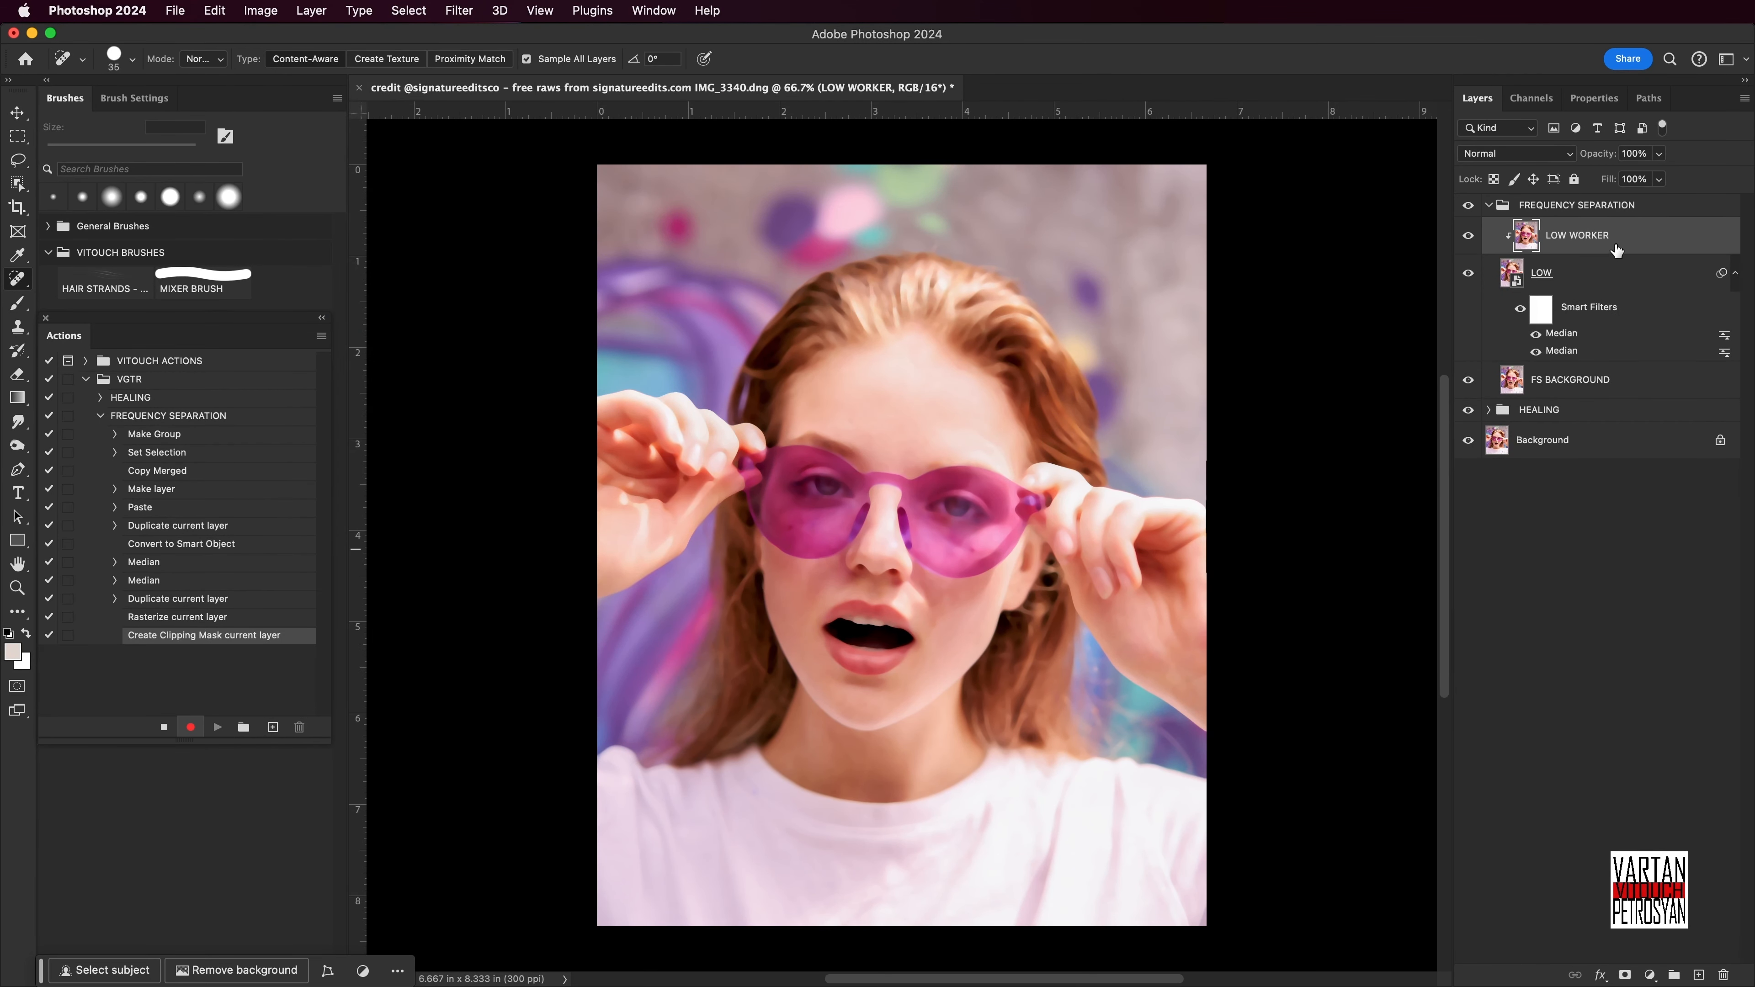
Duplicate the FS BACKGROUND layer as HIGH and move the duplicate above LOW WORKER in the group.
left_click(1572, 395)
left_click(310, 11)
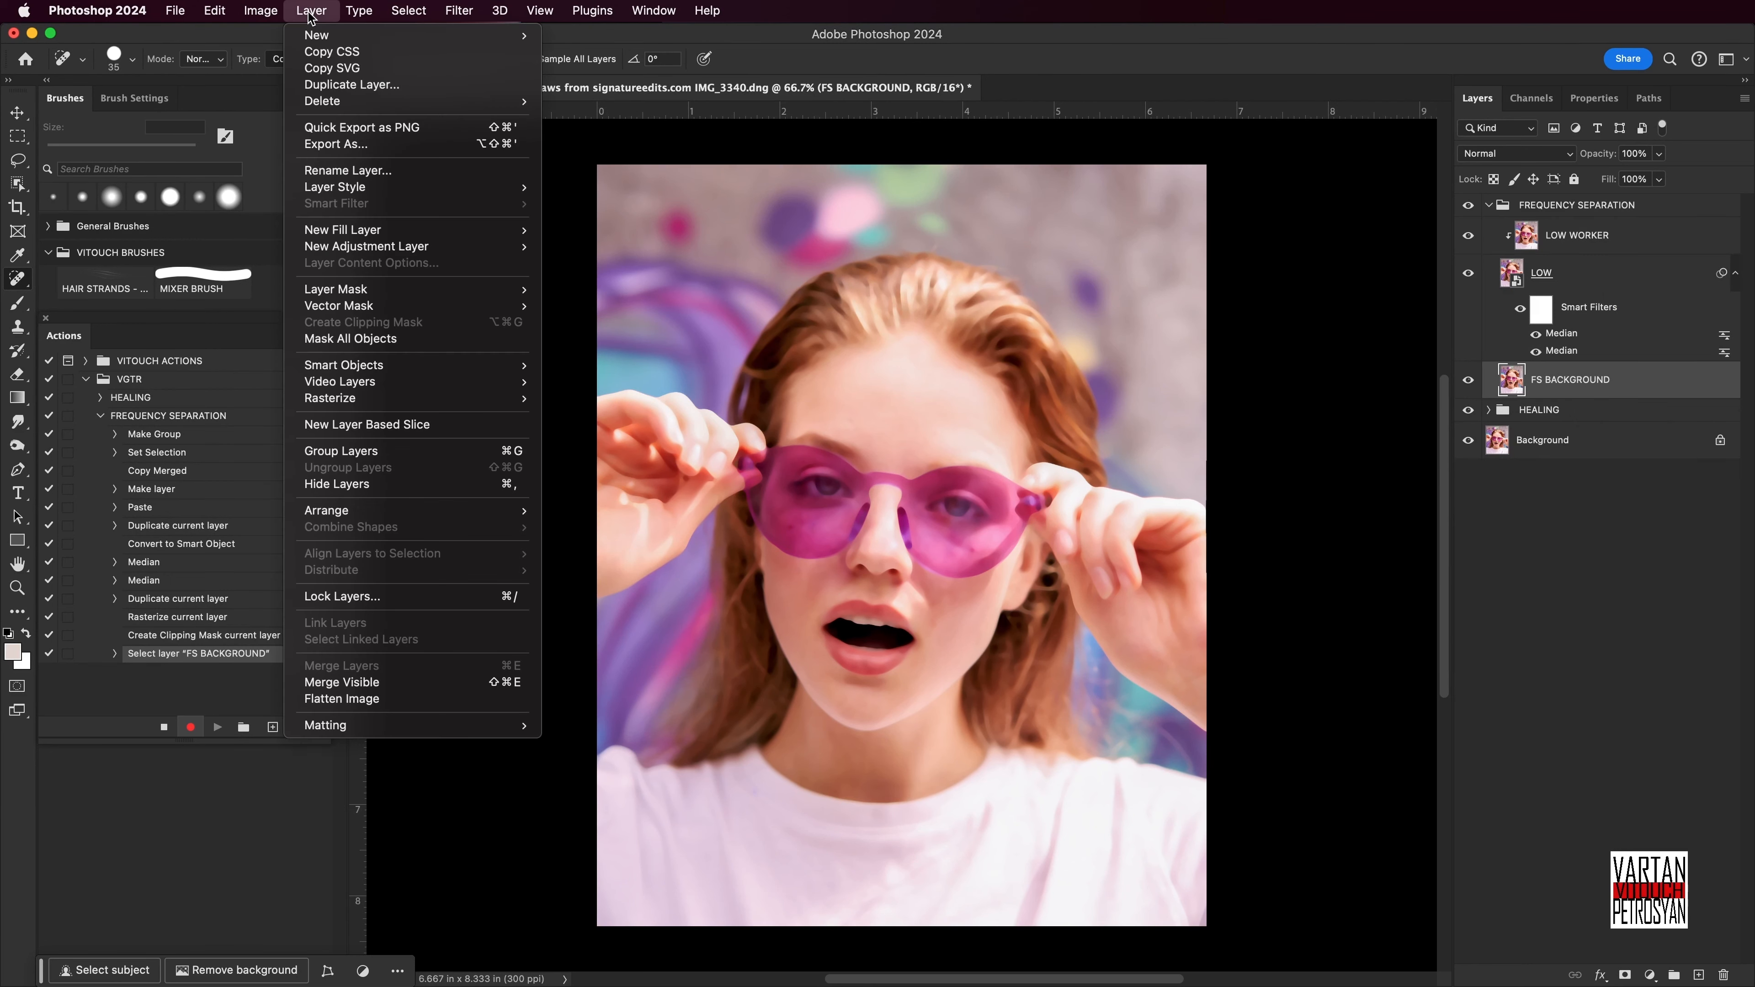
left_click(352, 84)
type("HIGH")
left_click(1044, 443)
left_click_drag(1562, 380, 1569, 219)
Set HIGH to Linear Light and run Apply Image from the LOW layer with Subtract blending, scale 2 and offset 128.
left_click(1517, 154)
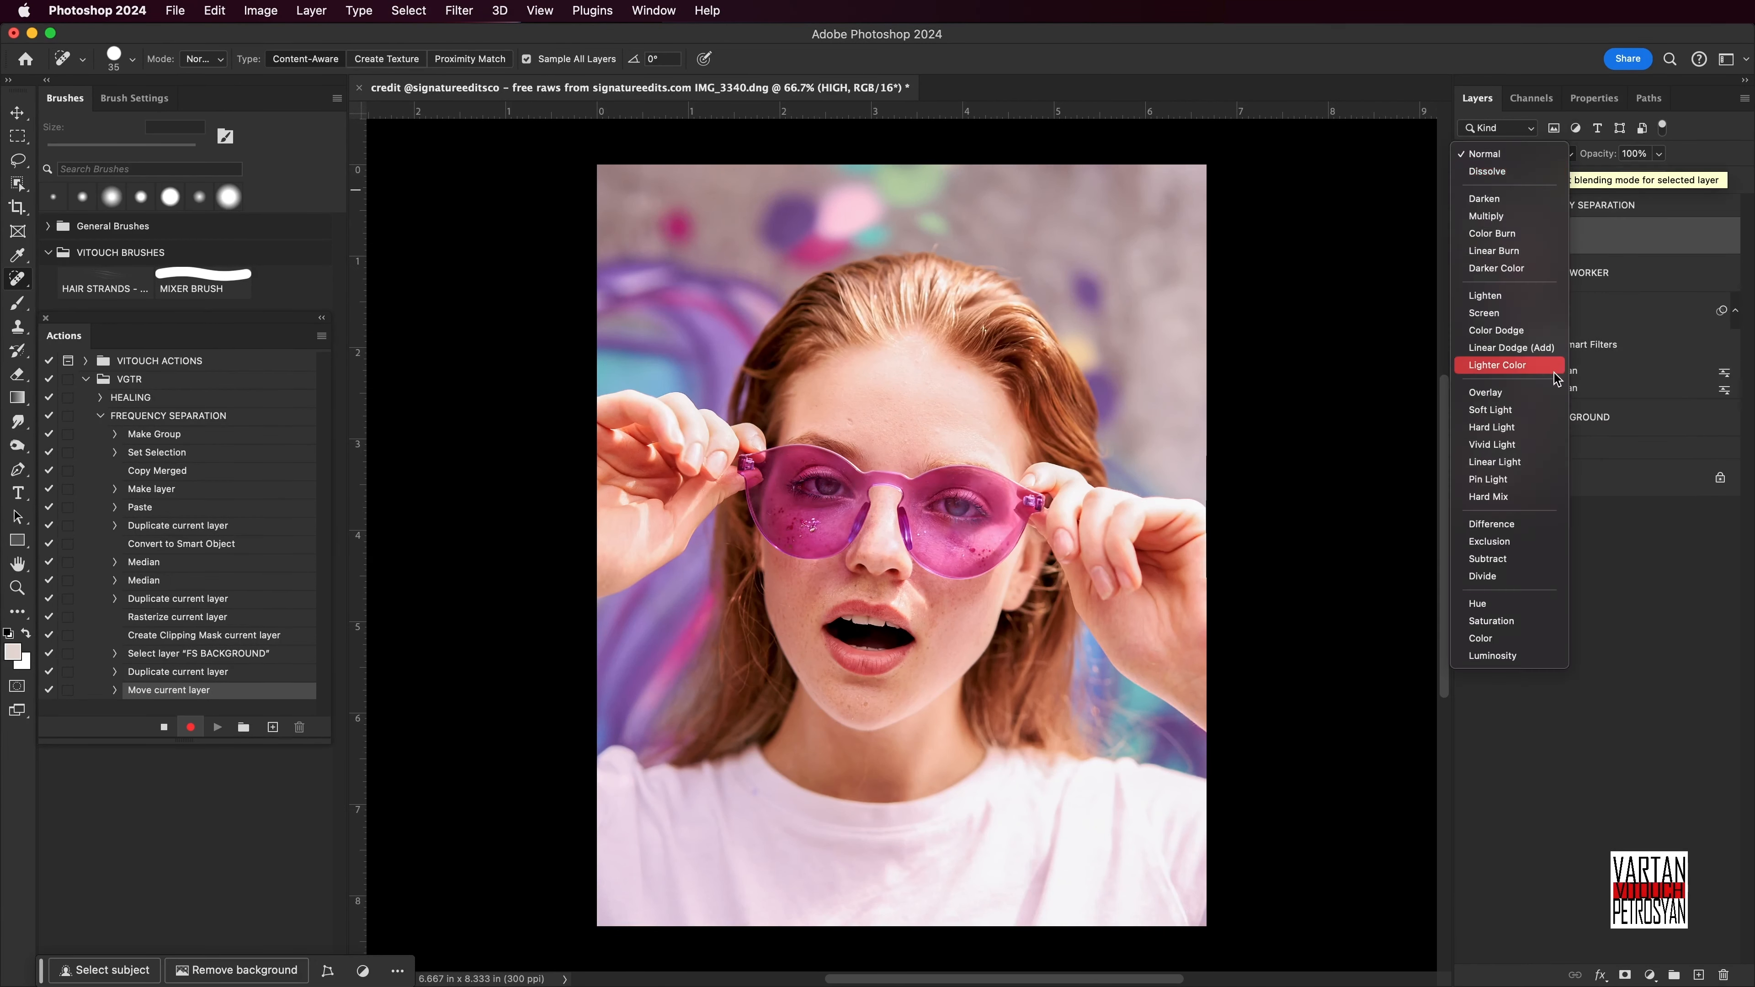
left_click(1510, 365)
left_click(261, 10)
left_click(297, 264)
left_click(1322, 291)
left_click(1299, 339)
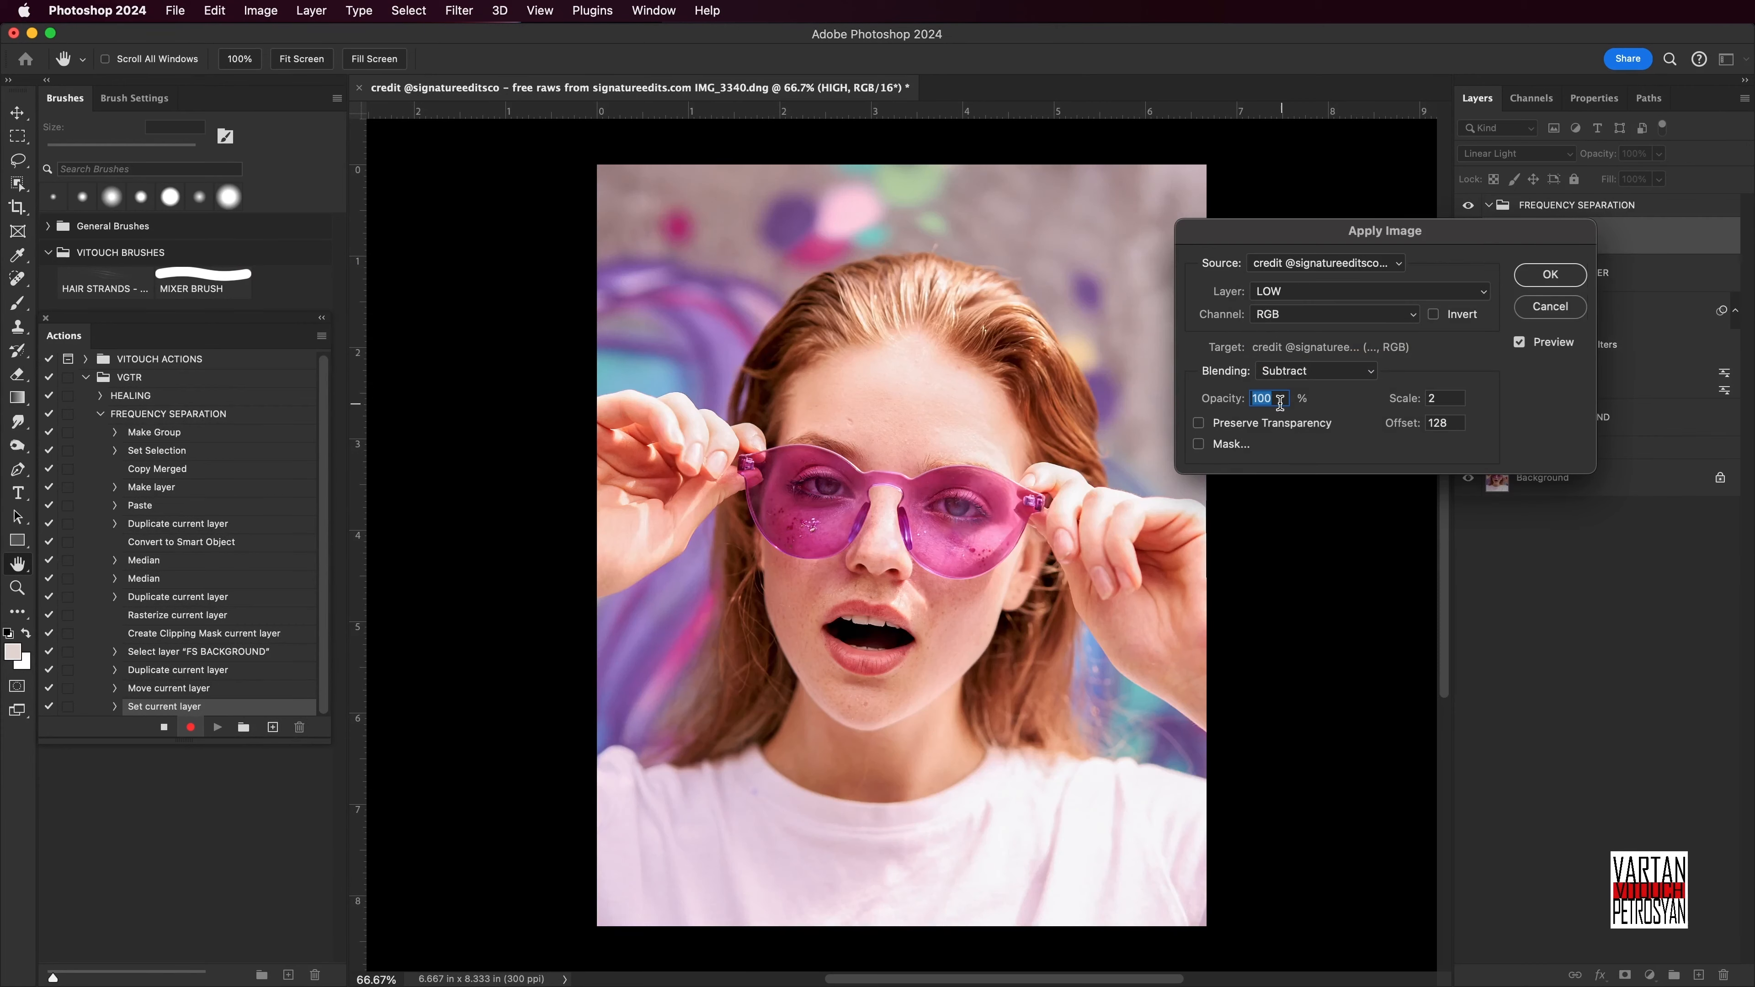
left_click(1551, 275)
Duplicate the HIGH layer as HIGH WORKER and clip the duplicate to HIGH.
left_click(311, 11)
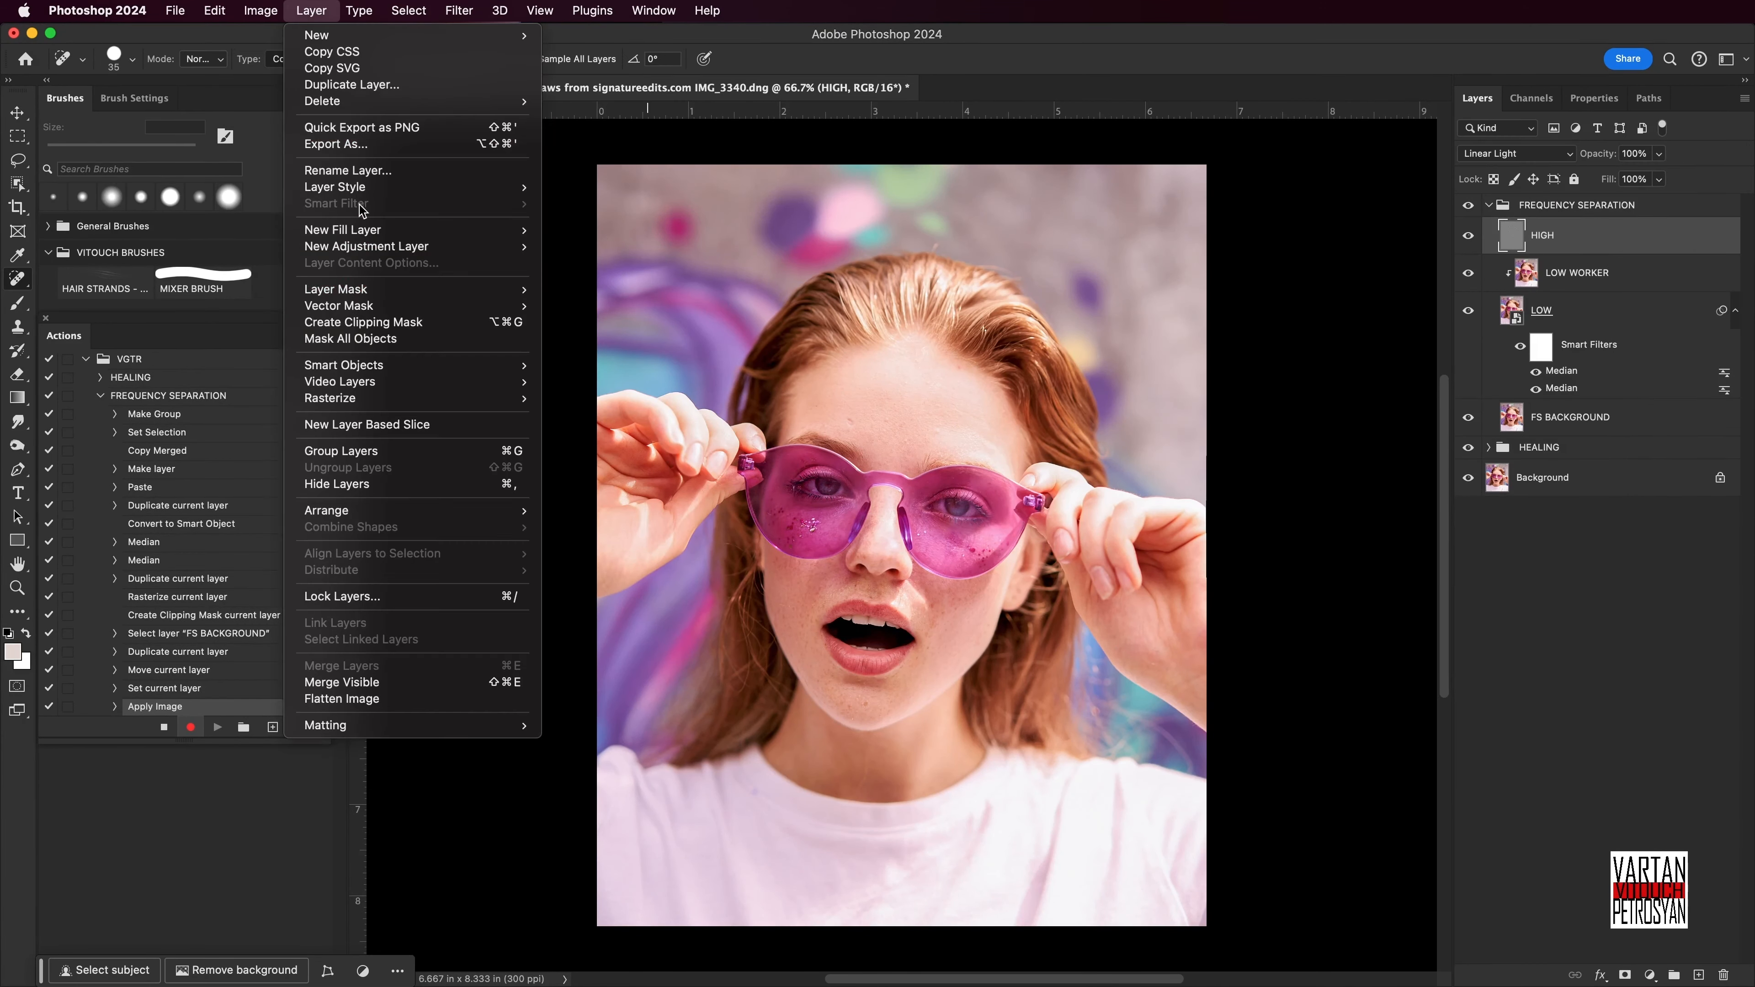
left_click(352, 85)
type("HIGH WORKER")
left_click(1044, 443)
left_click(311, 10)
left_click(359, 327)
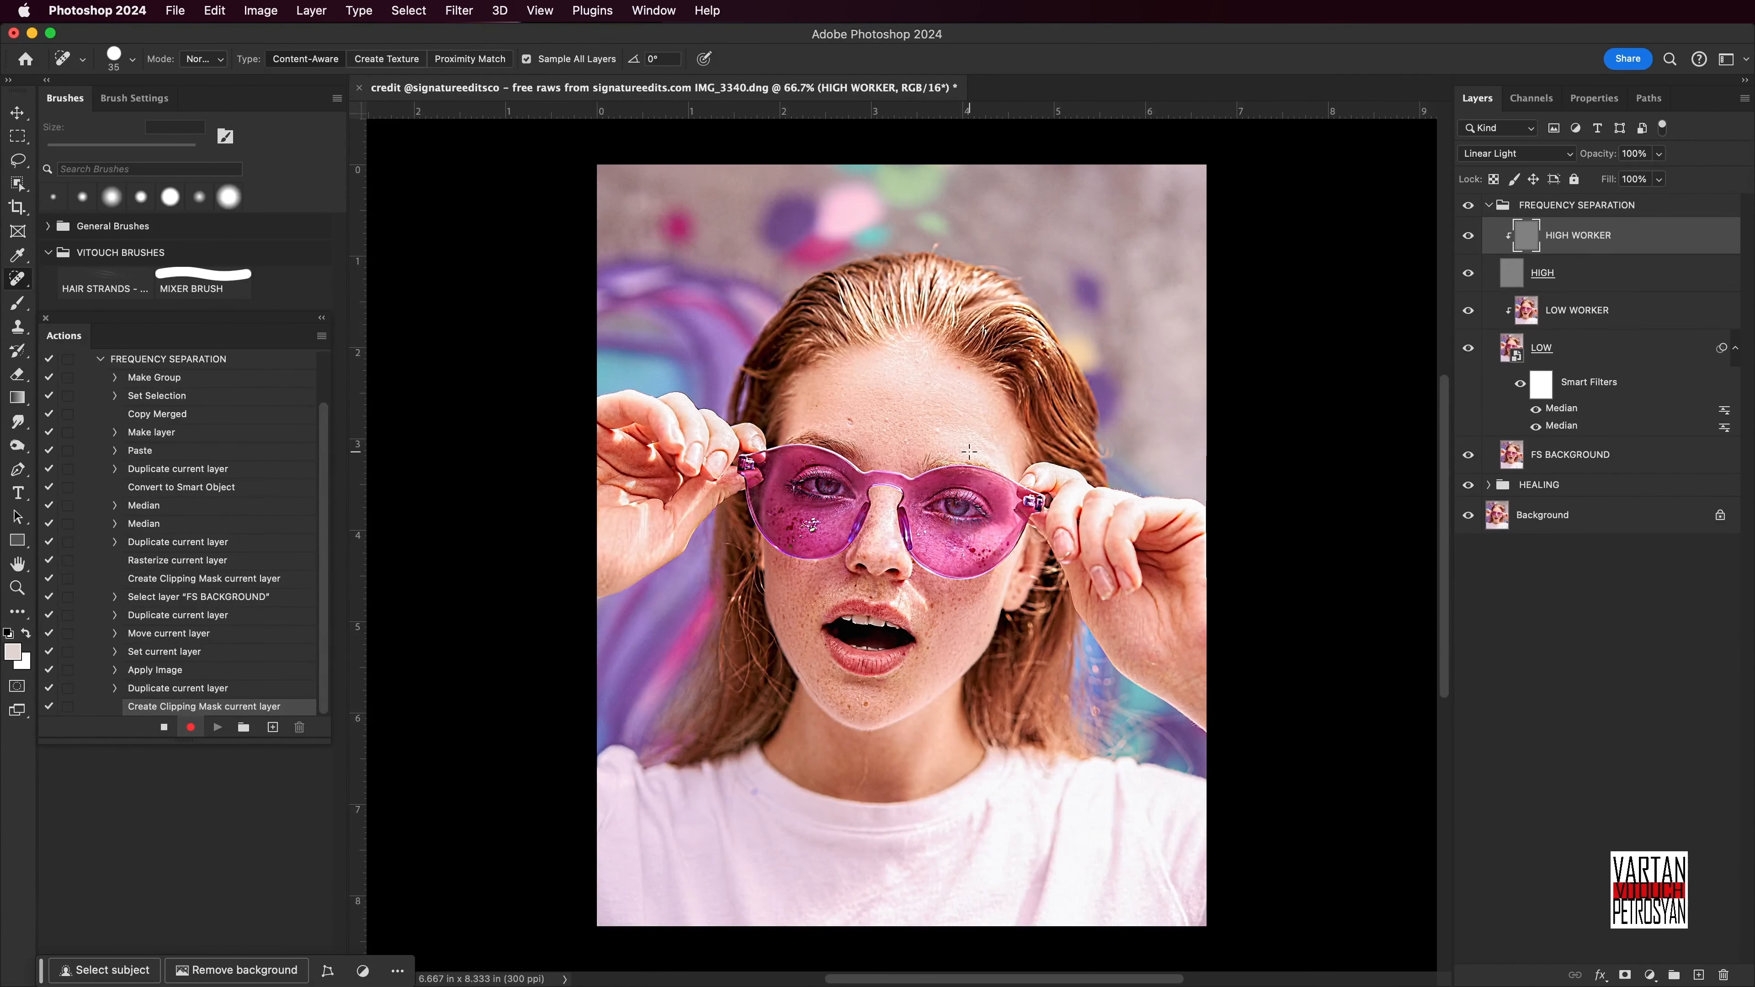
Set HIGH WORKER's blend mode to Normal and stop recording the FREQUENCY SEPARATION action.
left_click(1516, 153)
left_click(1512, 24)
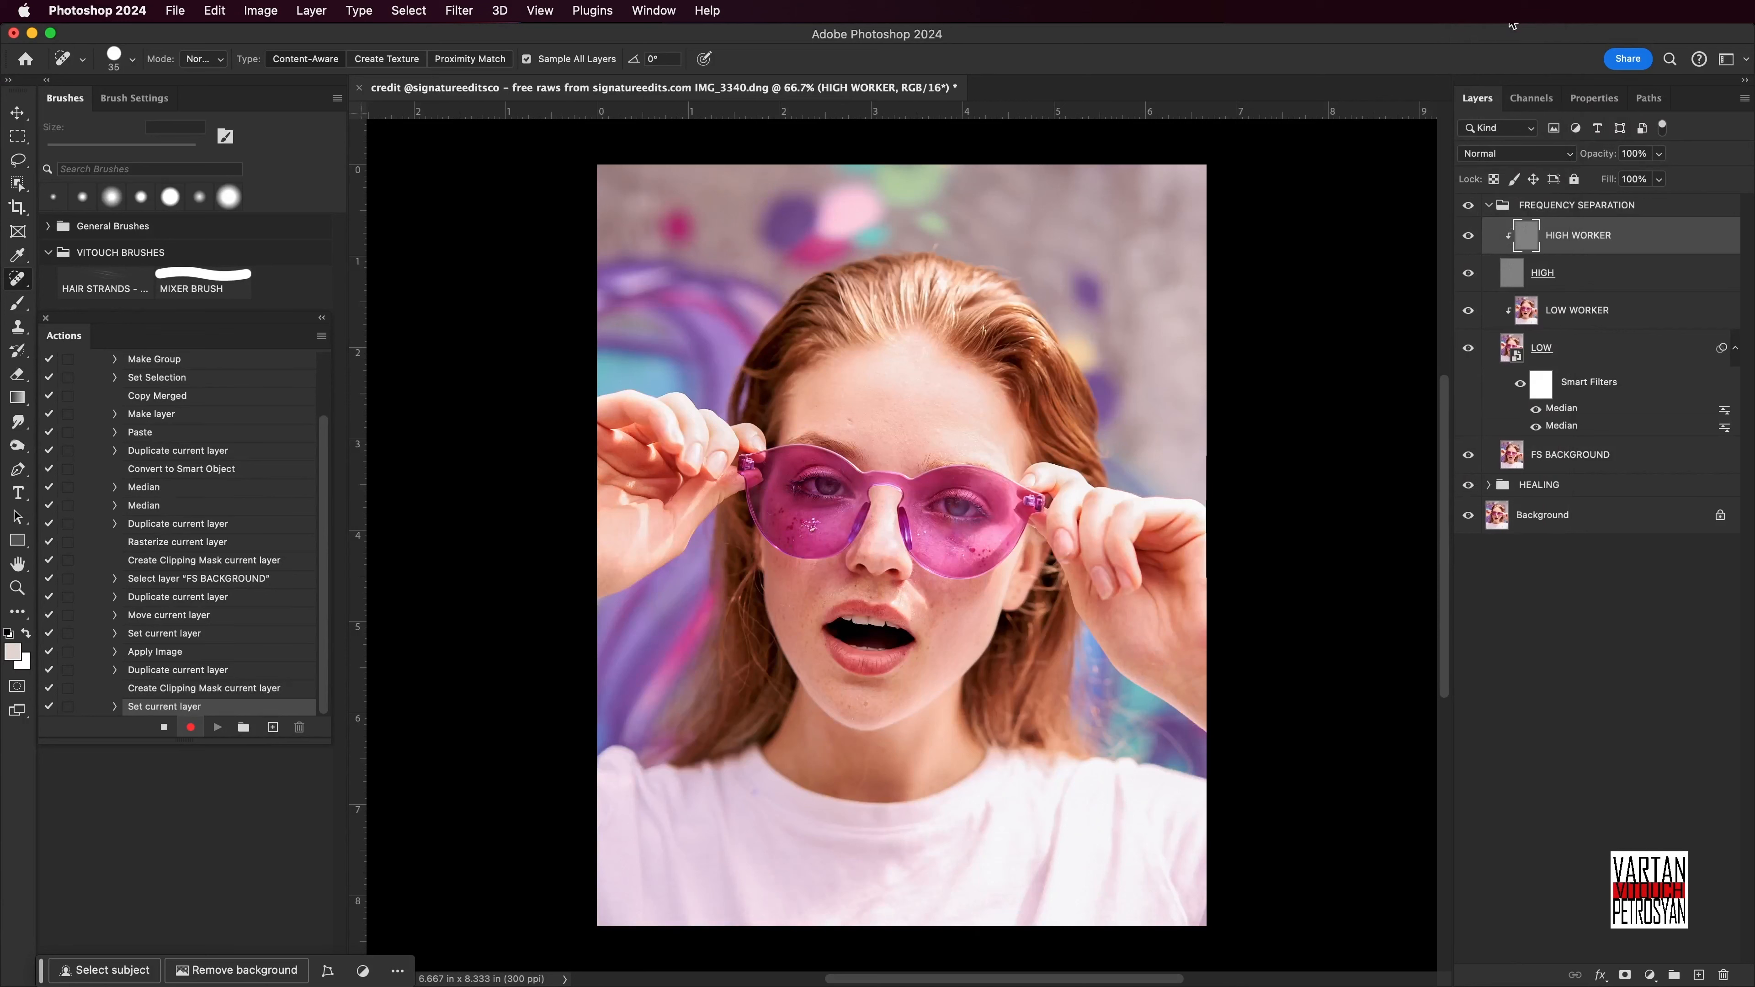
left_click(164, 727)
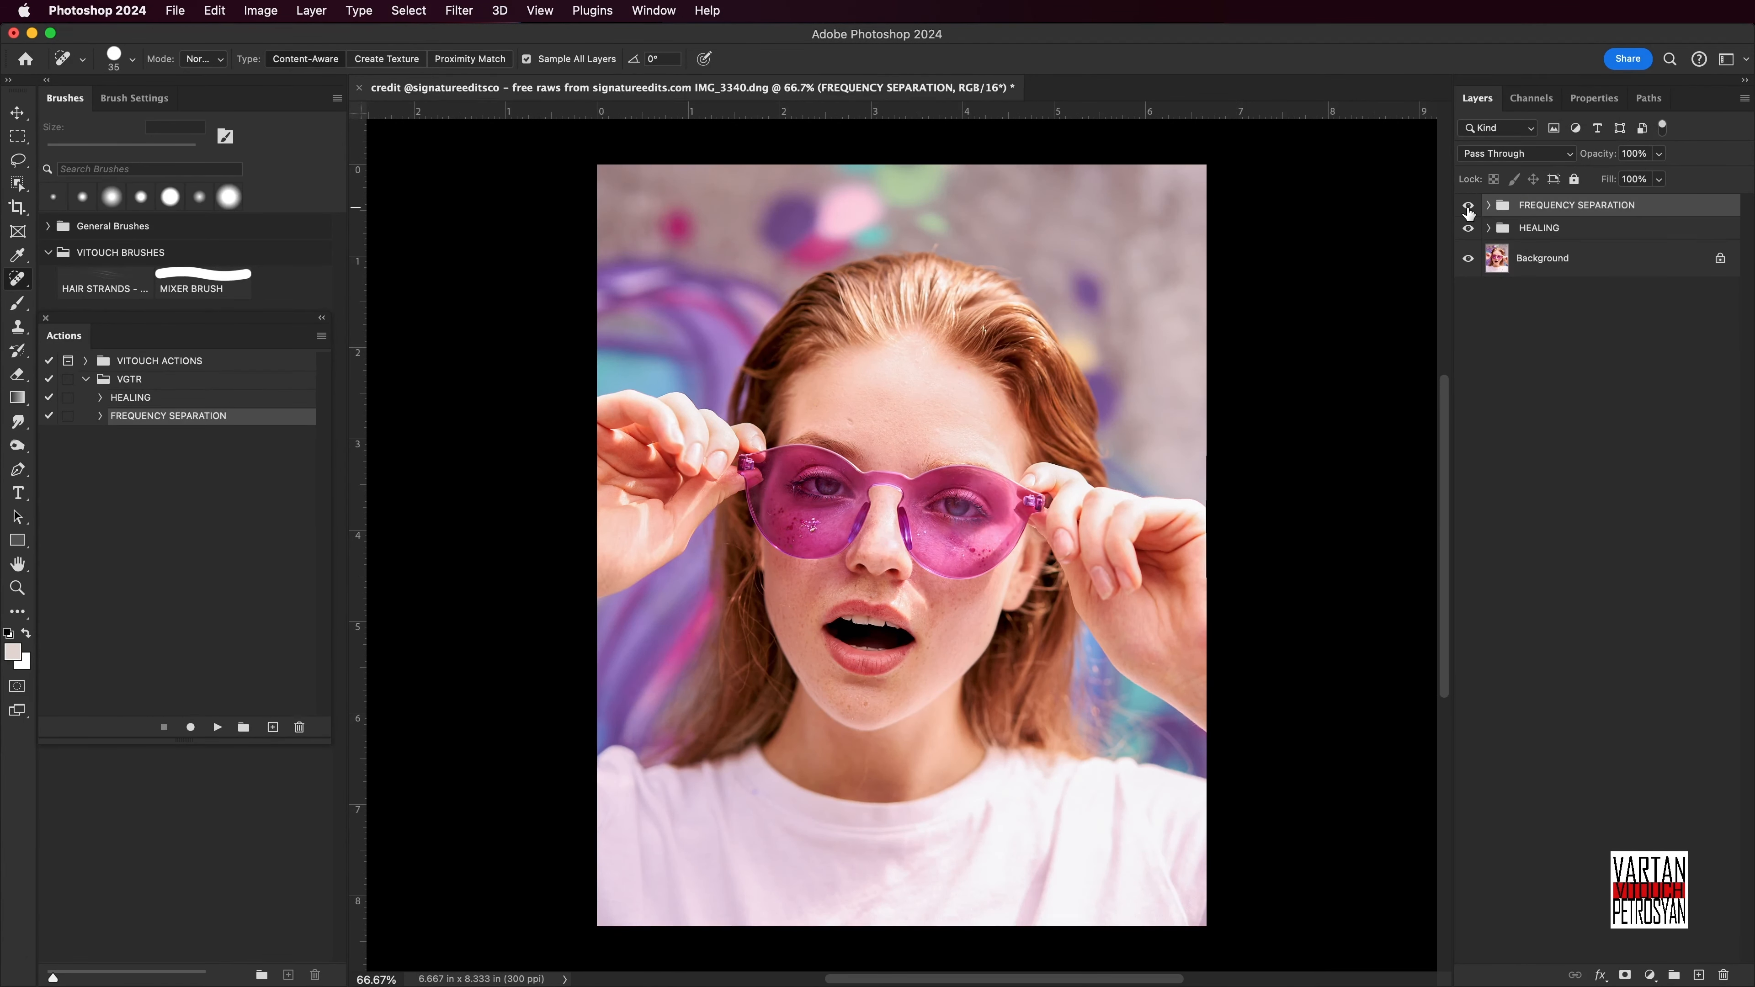
Inspect the frequency separation by toggling the visibility of the group and its HIGH layer.
left_click(1467, 207)
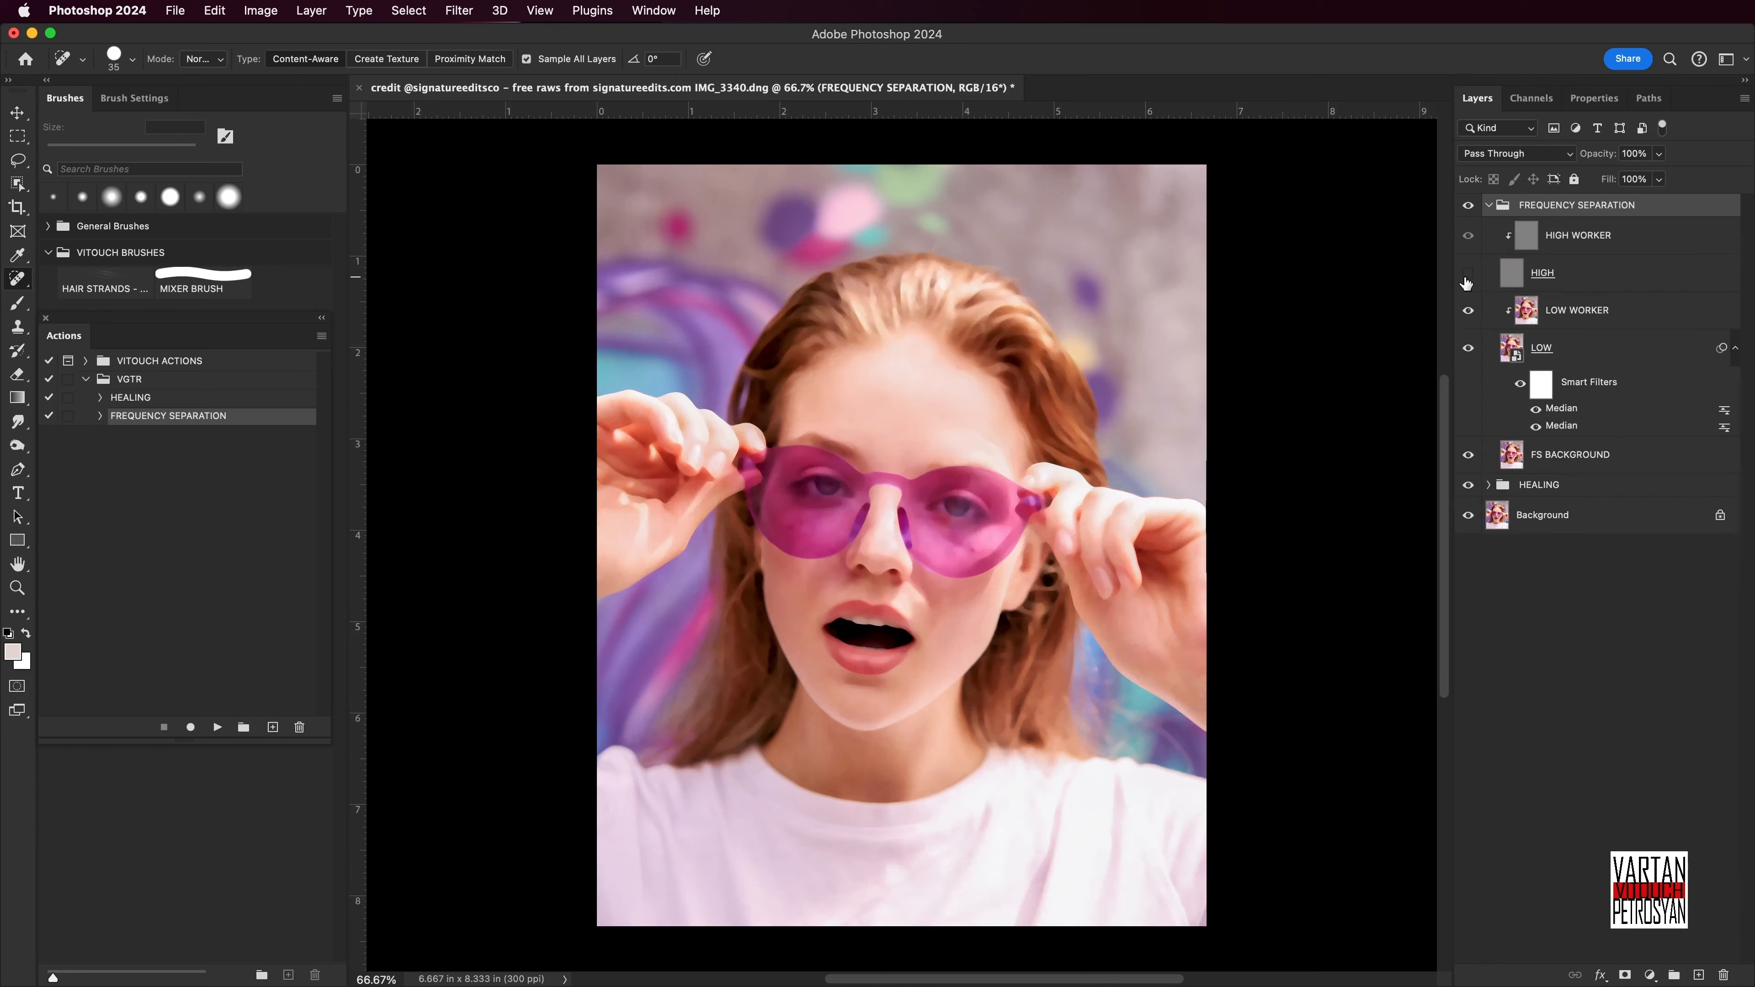
left_click(1467, 276)
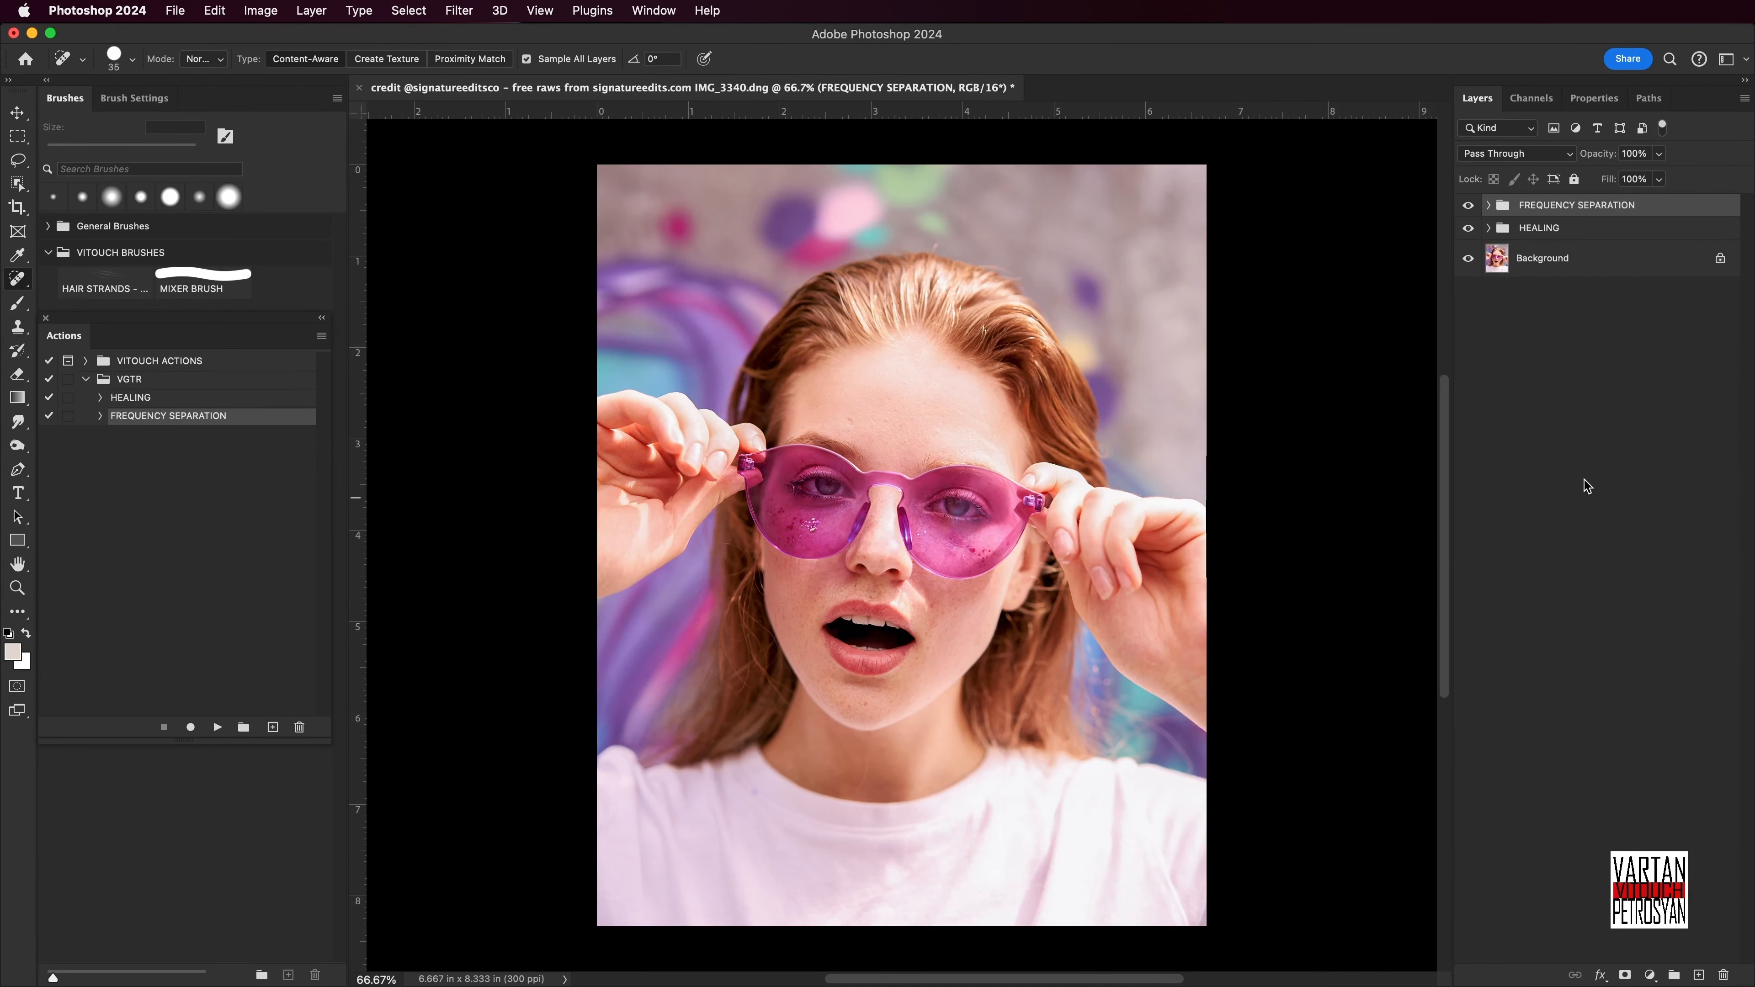
Create an action named DODGE AND BURN in the VGTR set and start recording it.
left_click(273, 727)
type("DODGE AND BURN")
left_click(1027, 468)
Create a layer group above FREQUENCY SEPARATION named DODGE AND BURN.
left_click(311, 10)
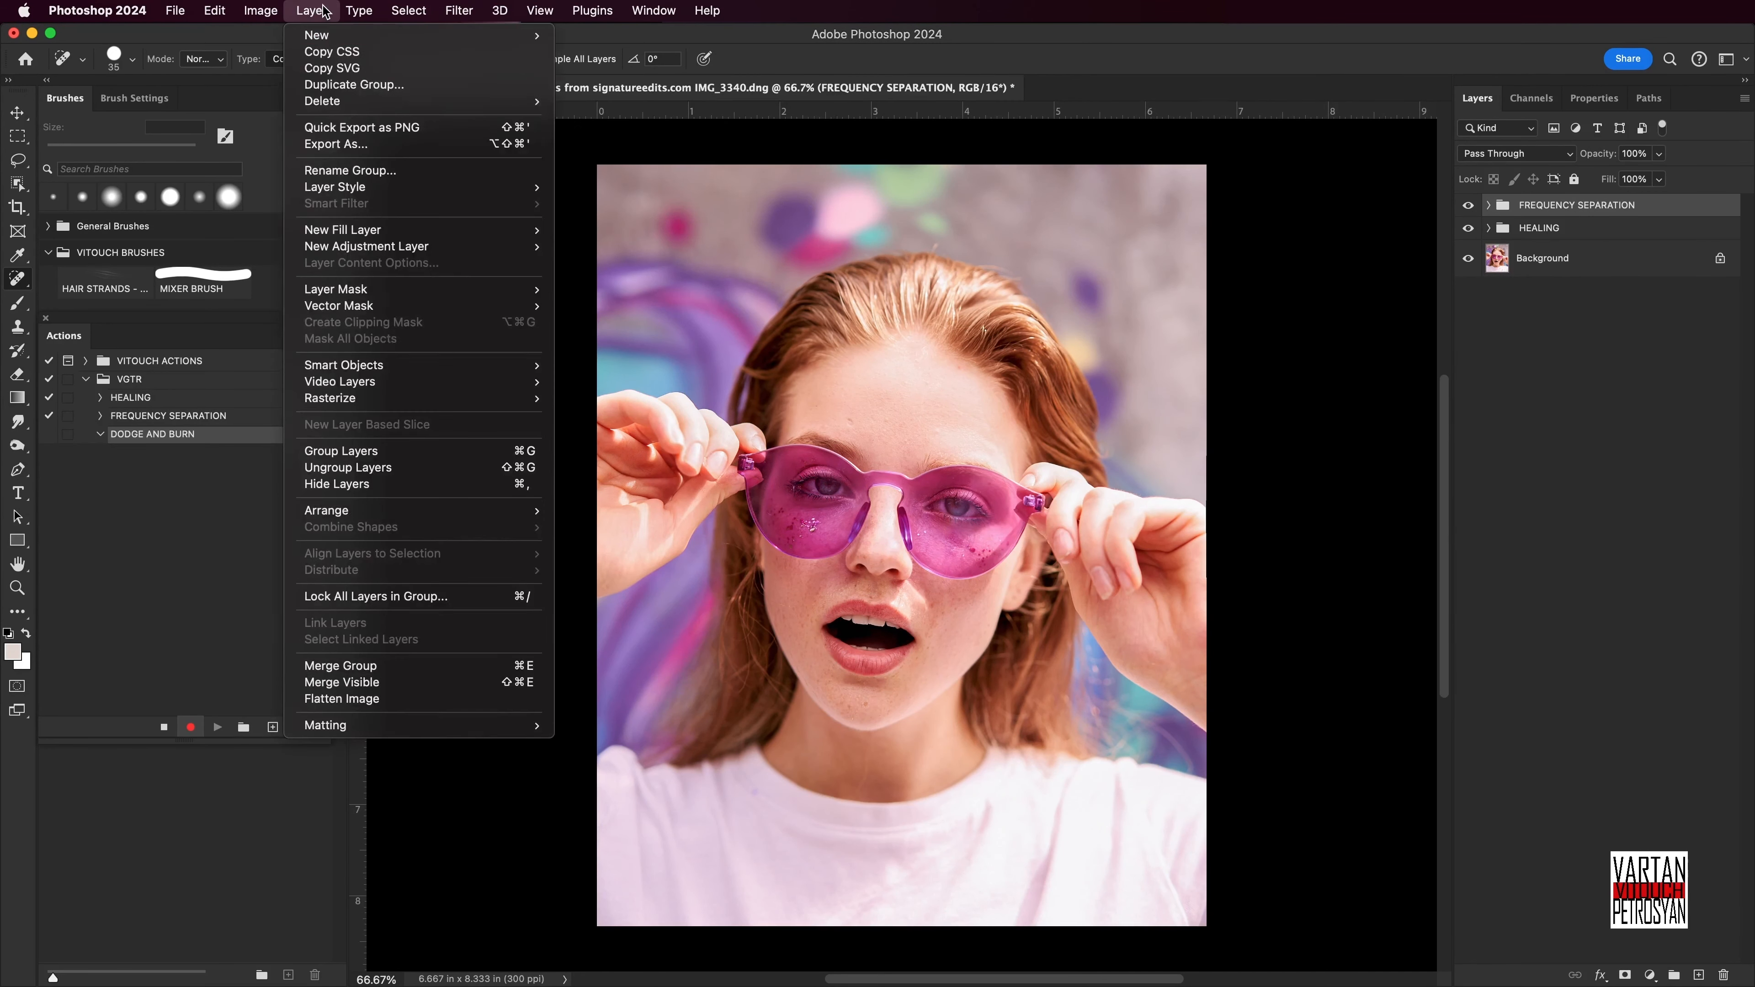
mouse_move(325, 35)
left_click(588, 67)
type("DODGE AND BURN")
left_click(1036, 480)
Add a Curves adjustment layer named BURN inside the DODGE AND BURN group.
left_click(320, 13)
mouse_move(373, 247)
left_click(584, 281)
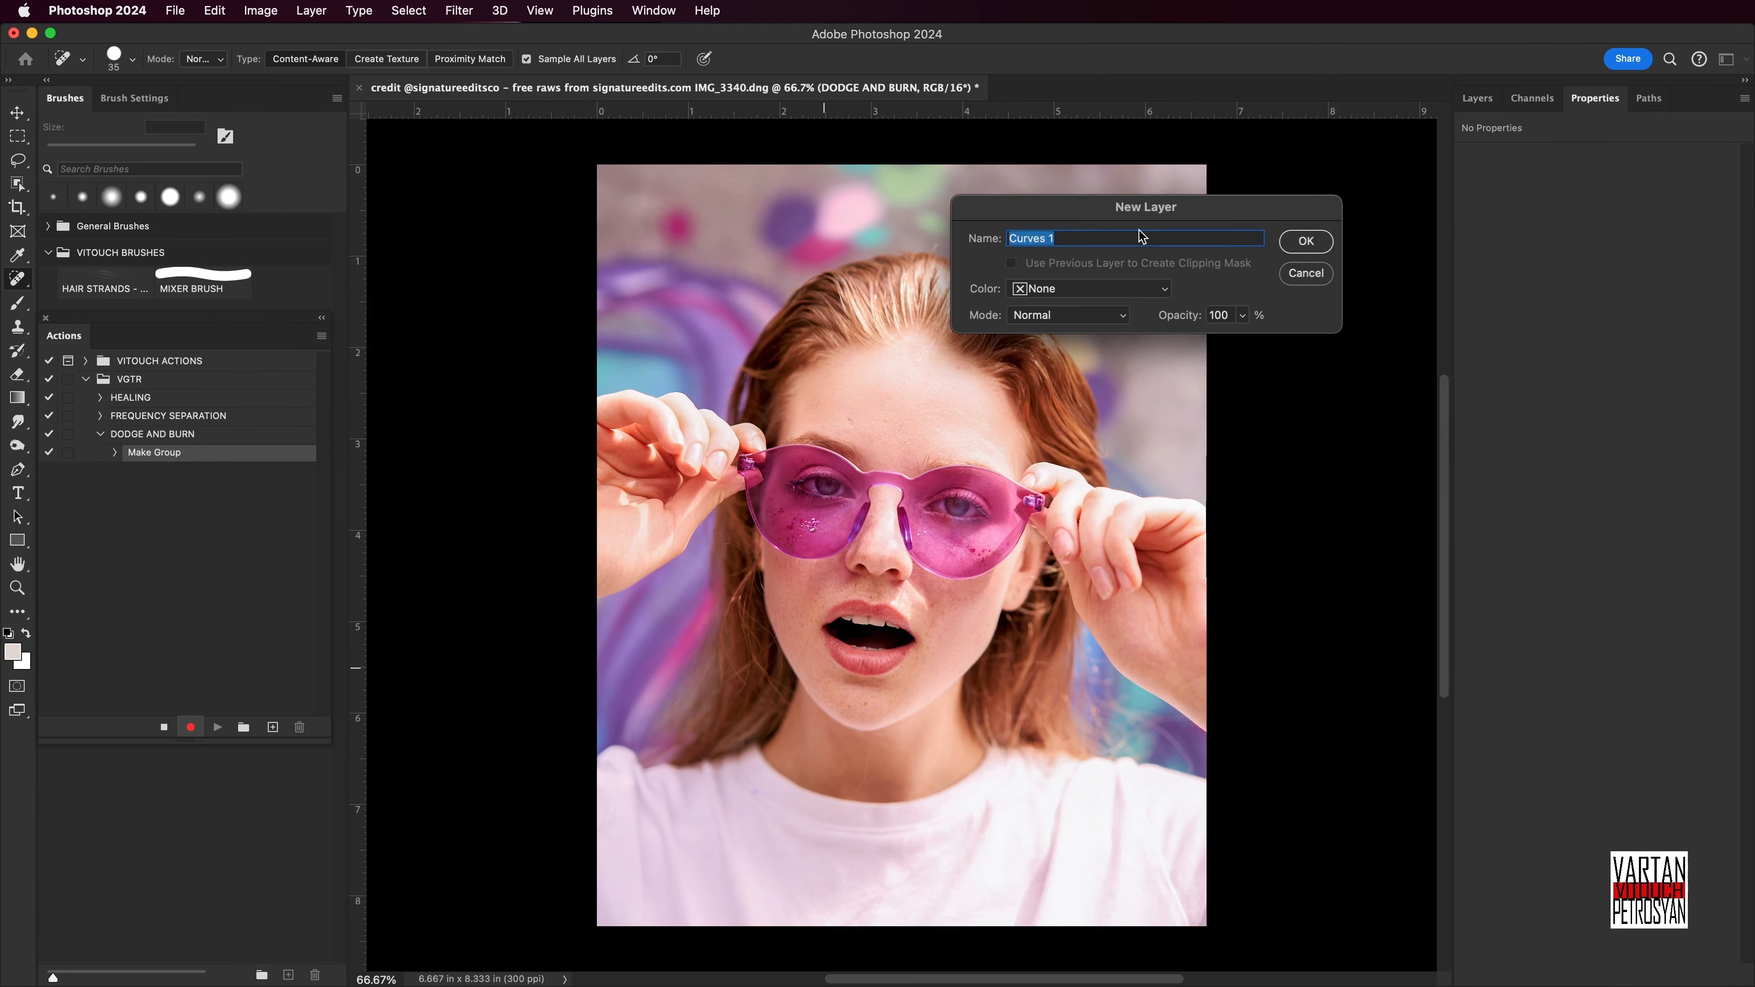
type("BURN")
left_click(1305, 240)
Darken the BURN curve with a point at input 191, output 62, and invert the layer's mask.
left_click(1614, 313)
left_click_drag(1614, 313, 1669, 369)
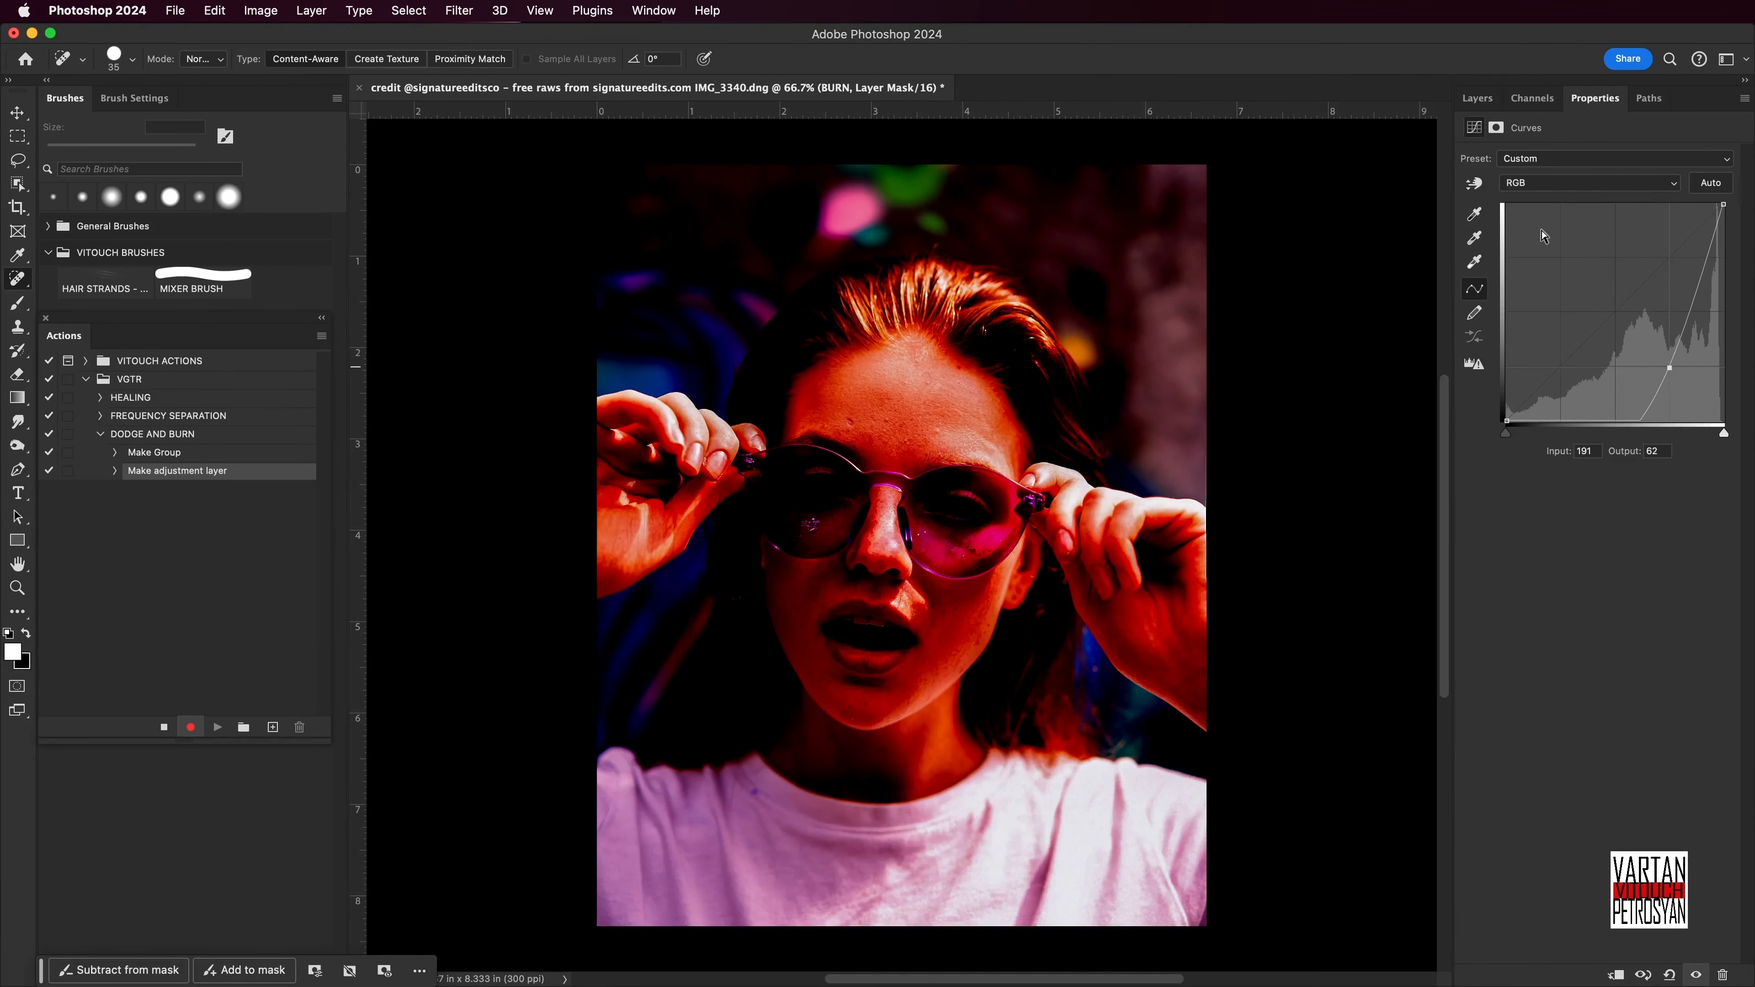
left_click(1478, 97)
key("ctrl+i")
Add a Curves adjustment layer named DODGE above BURN.
left_click(312, 10)
mouse_move(373, 247)
left_click(584, 281)
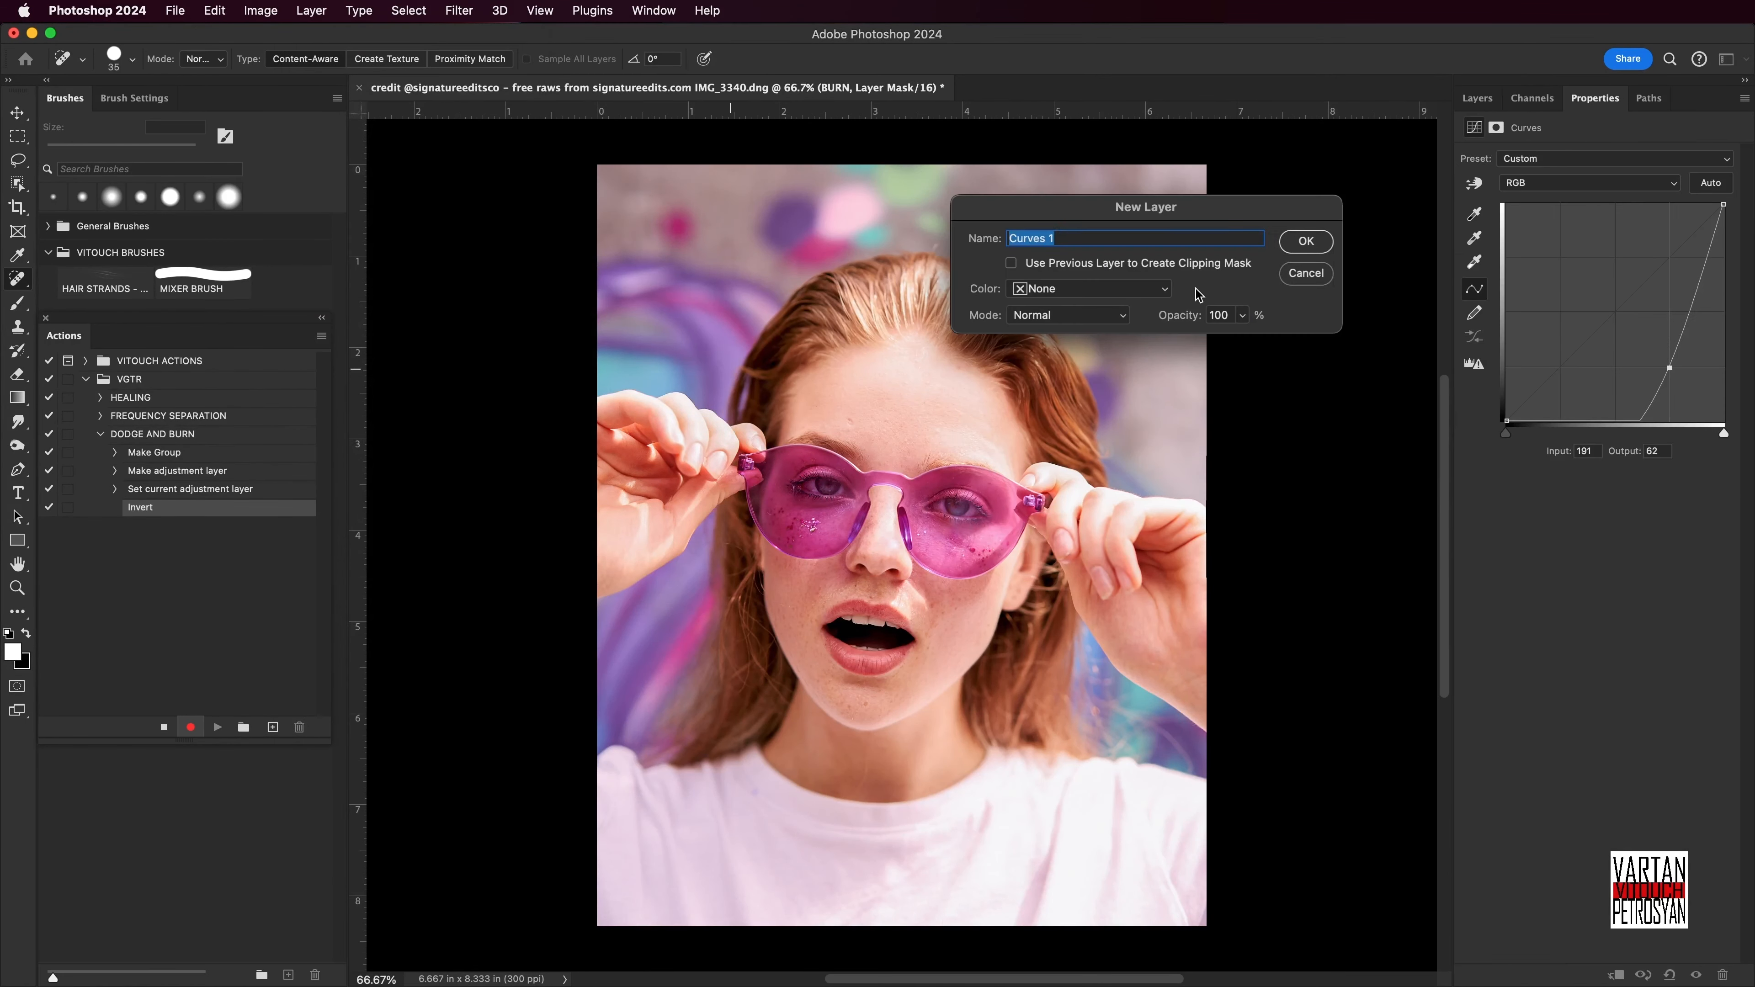
type("DODGE")
left_click(1307, 240)
Raise the midpoint of the DODGE curve to brighten the image strongly, and invert the layer's mask.
left_click_drag(1614, 313, 1562, 263)
left_click(1478, 97)
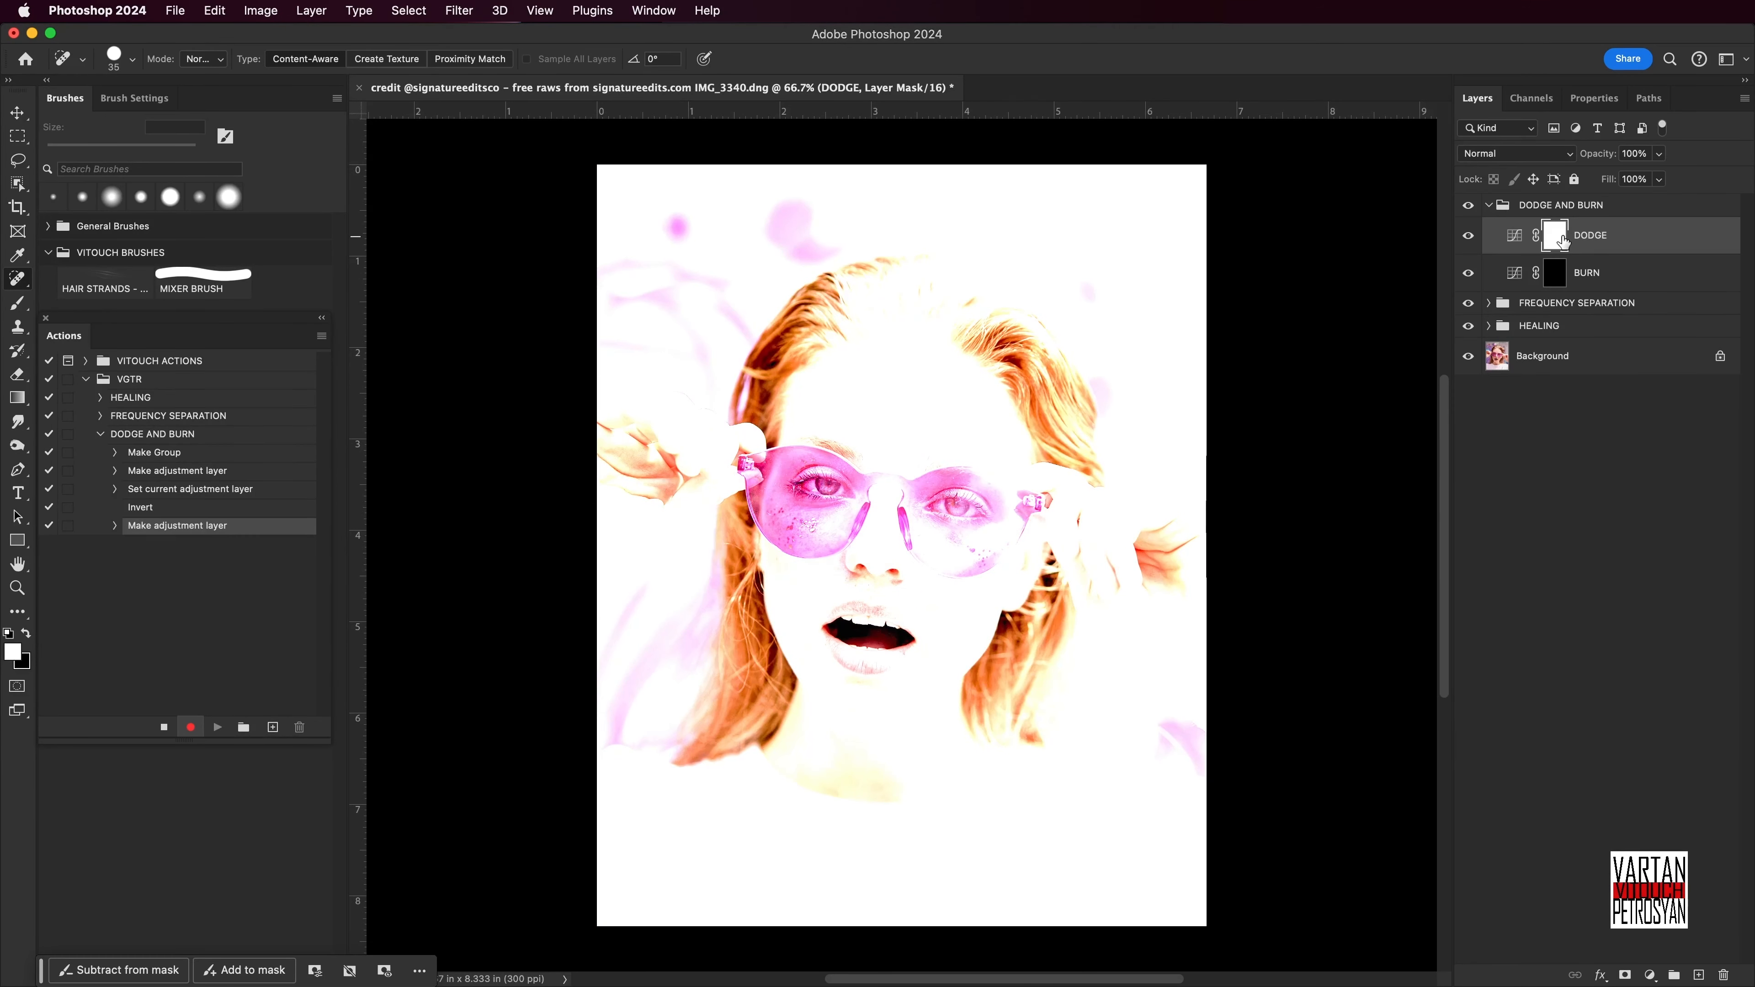
key("ctrl+i")
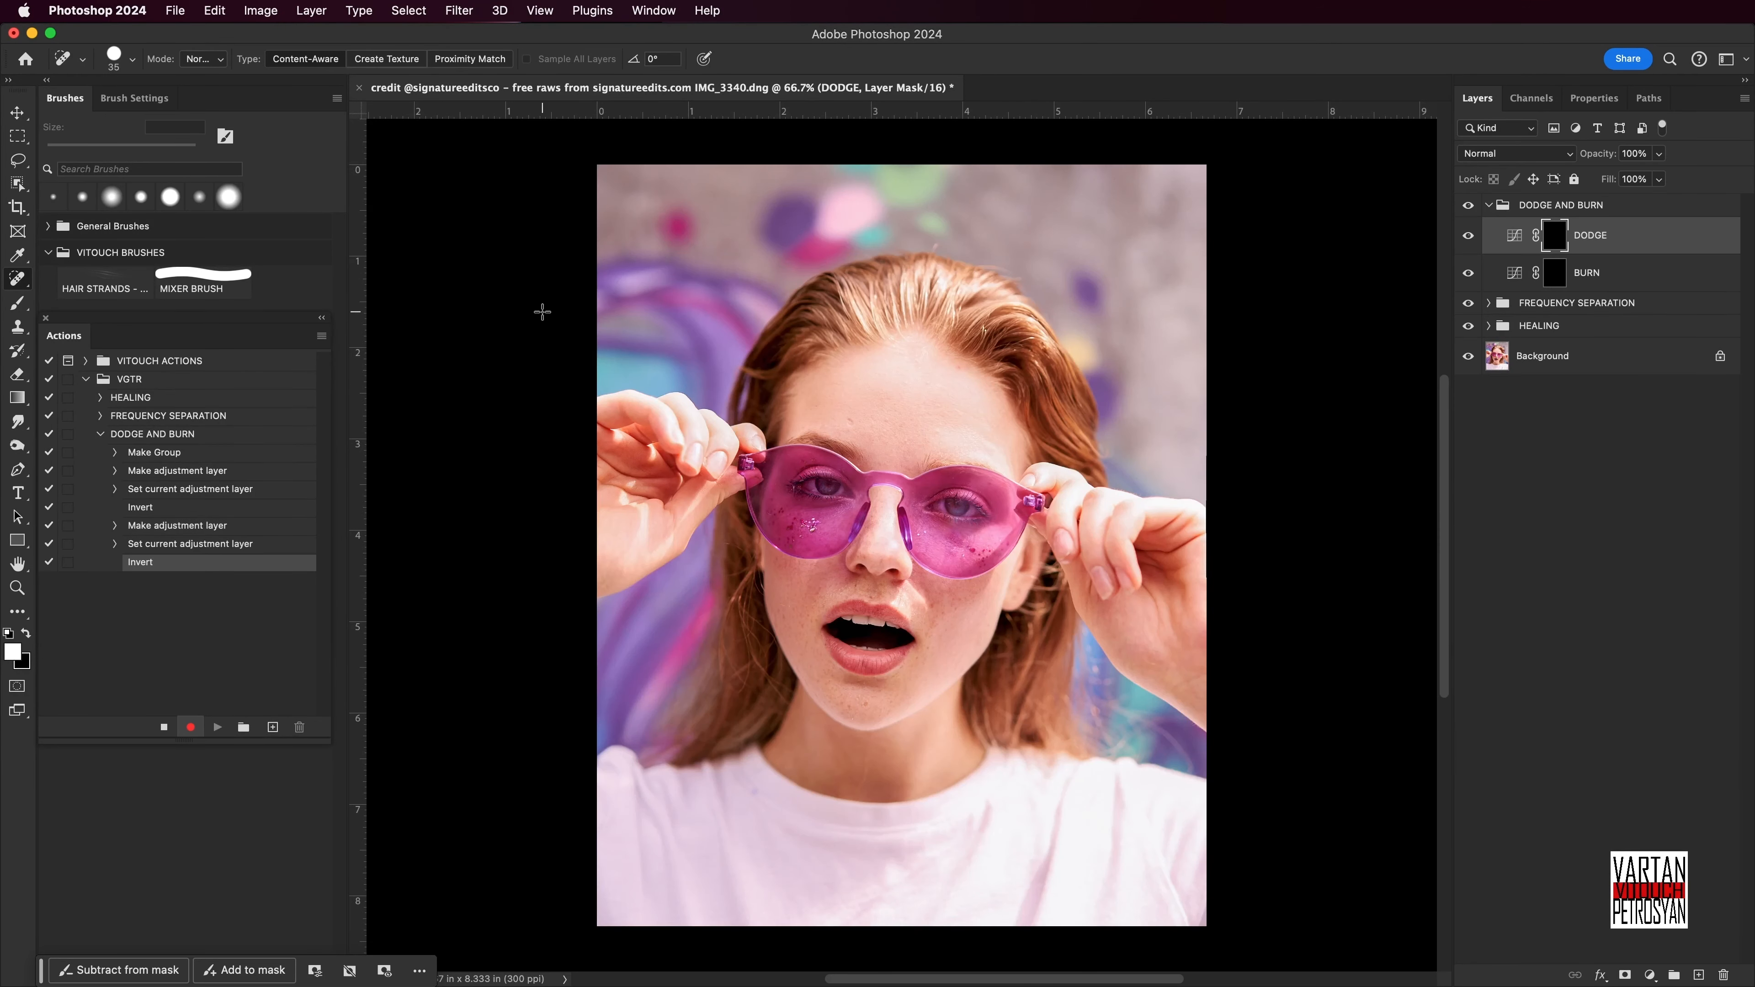
Create a group named DNB ASSIST above the DODGE layer.
left_click(319, 12)
mouse_move(387, 35)
left_click(587, 68)
type("DNB ASSIST")
key("Return")
Add a Black & White adjustment layer named Black & White with default settings inside the DNB ASSIST group.
left_click(315, 11)
mouse_move(388, 247)
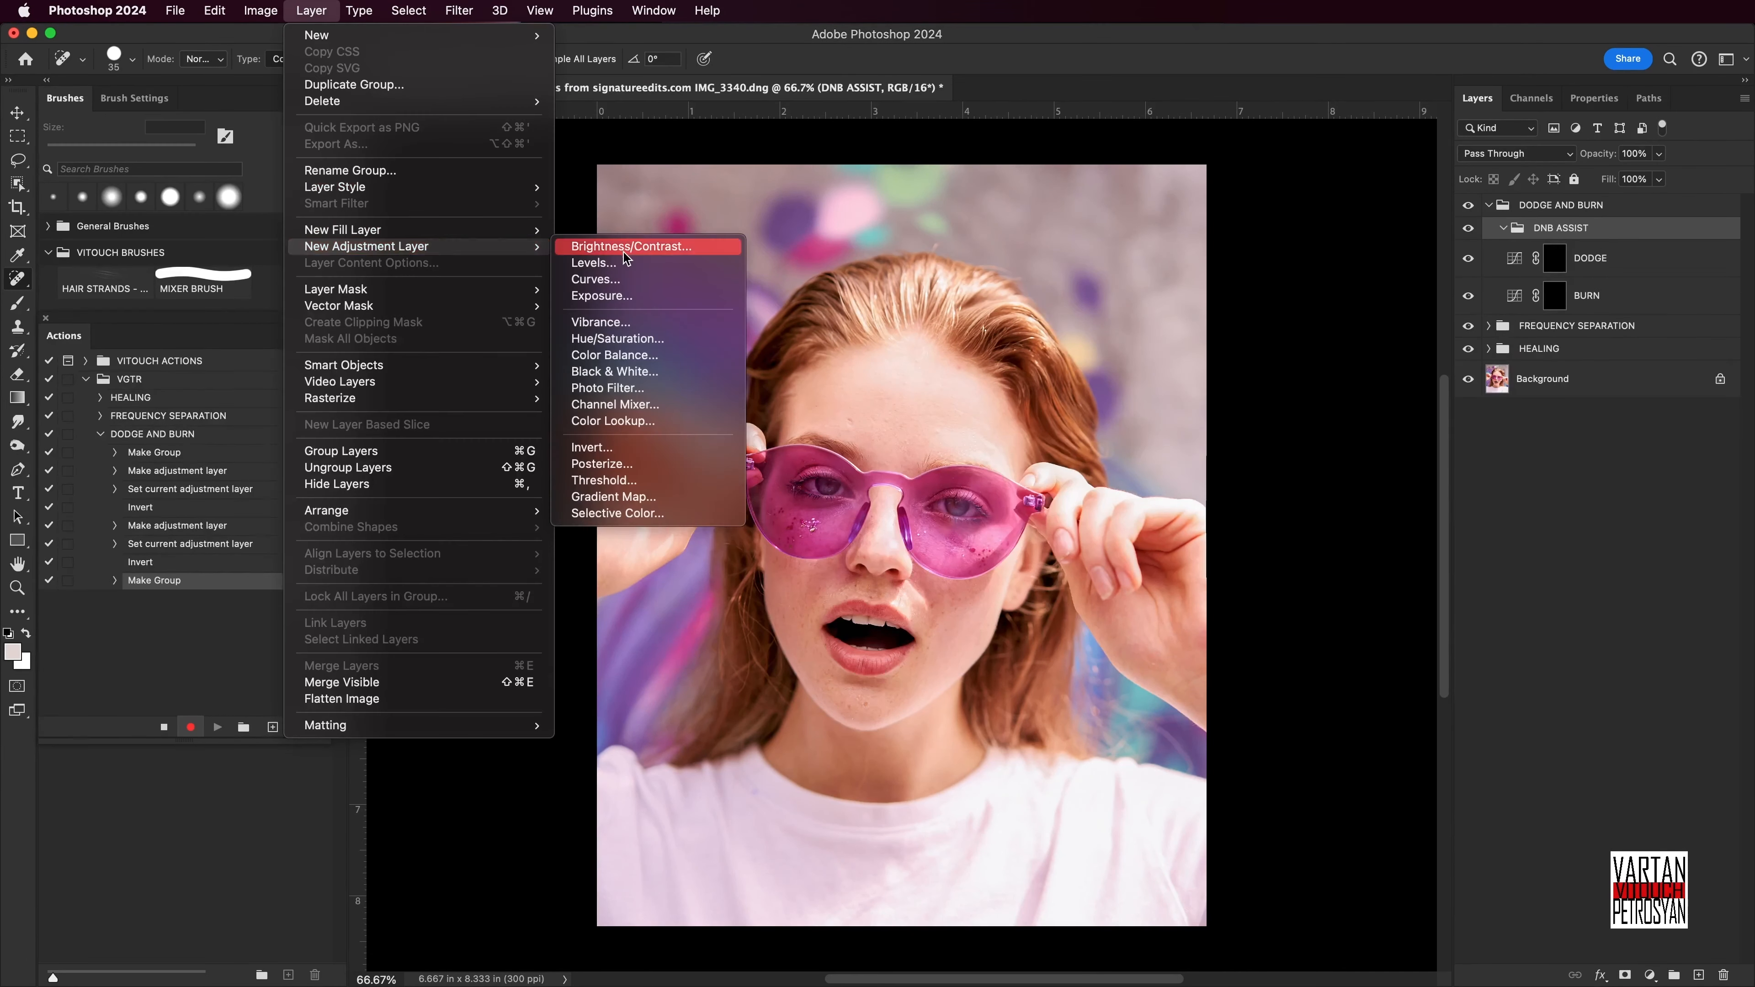
left_click(614, 372)
left_click(1138, 238)
key("BackSpace")
key("BackSpace")
left_click(1314, 244)
left_click(1478, 99)
Add a Curves adjustment layer named DARK/BRIGHT above the Black & White layer.
left_click(312, 10)
left_click(596, 279)
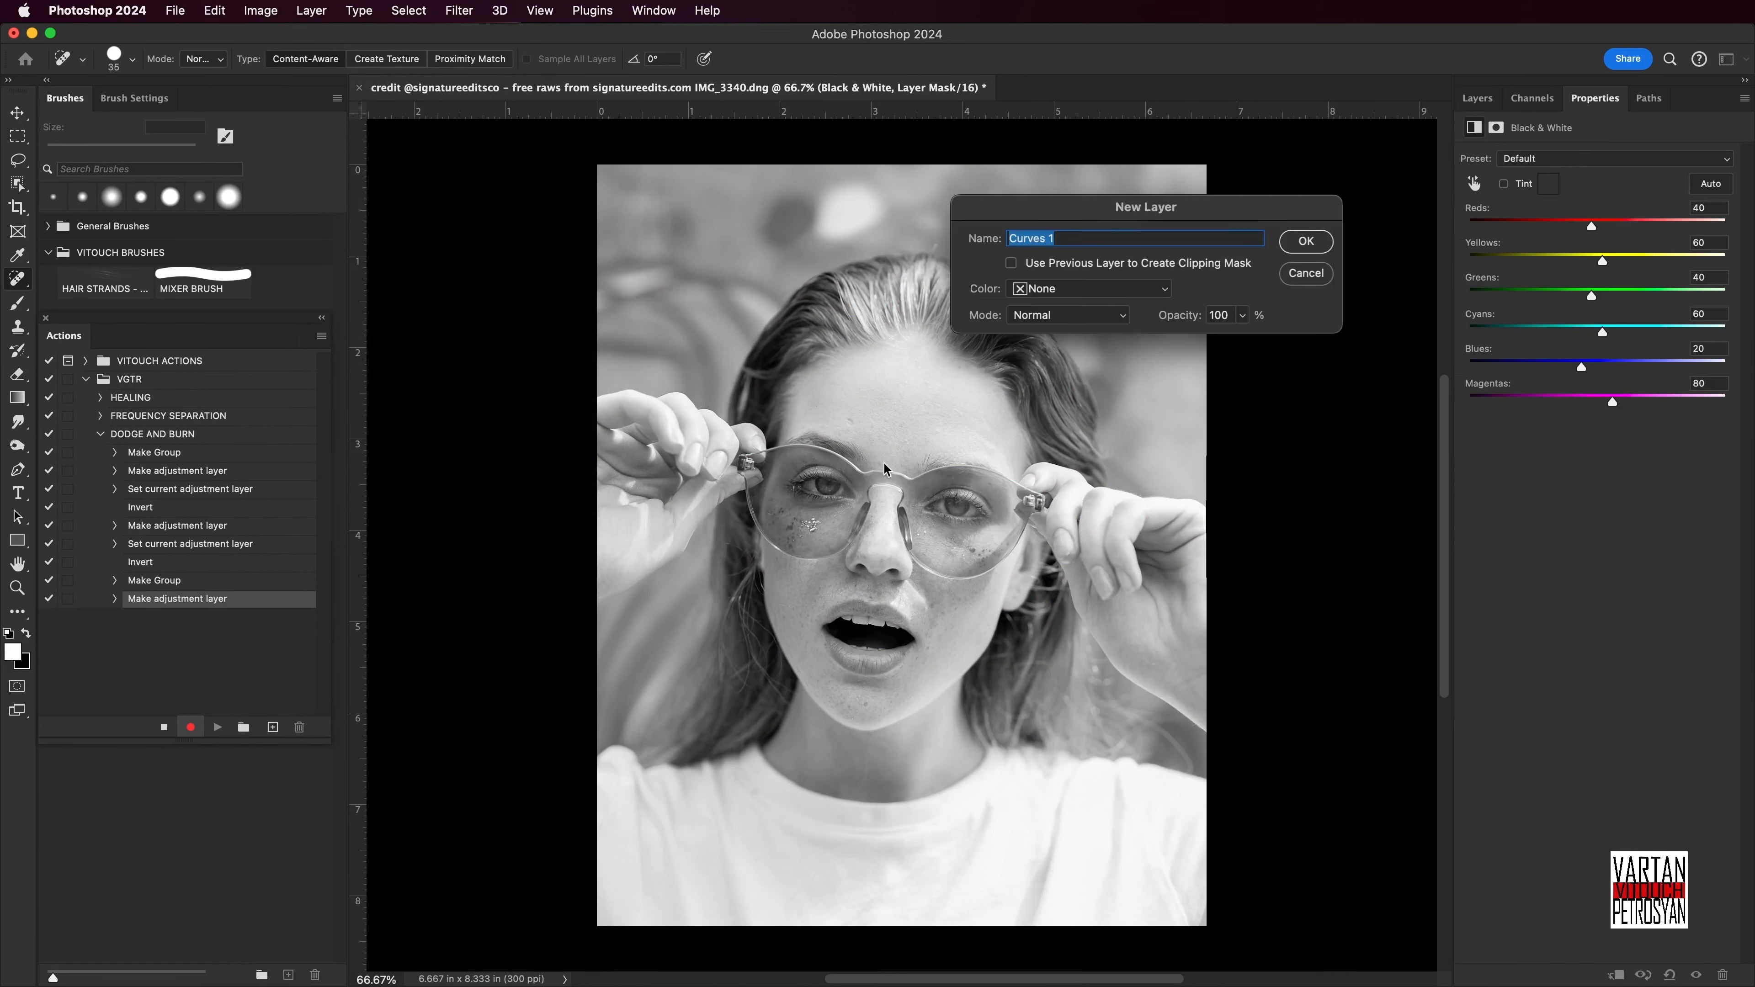
type("DARK/BRIGHT")
key("Return")
left_click(1478, 98)
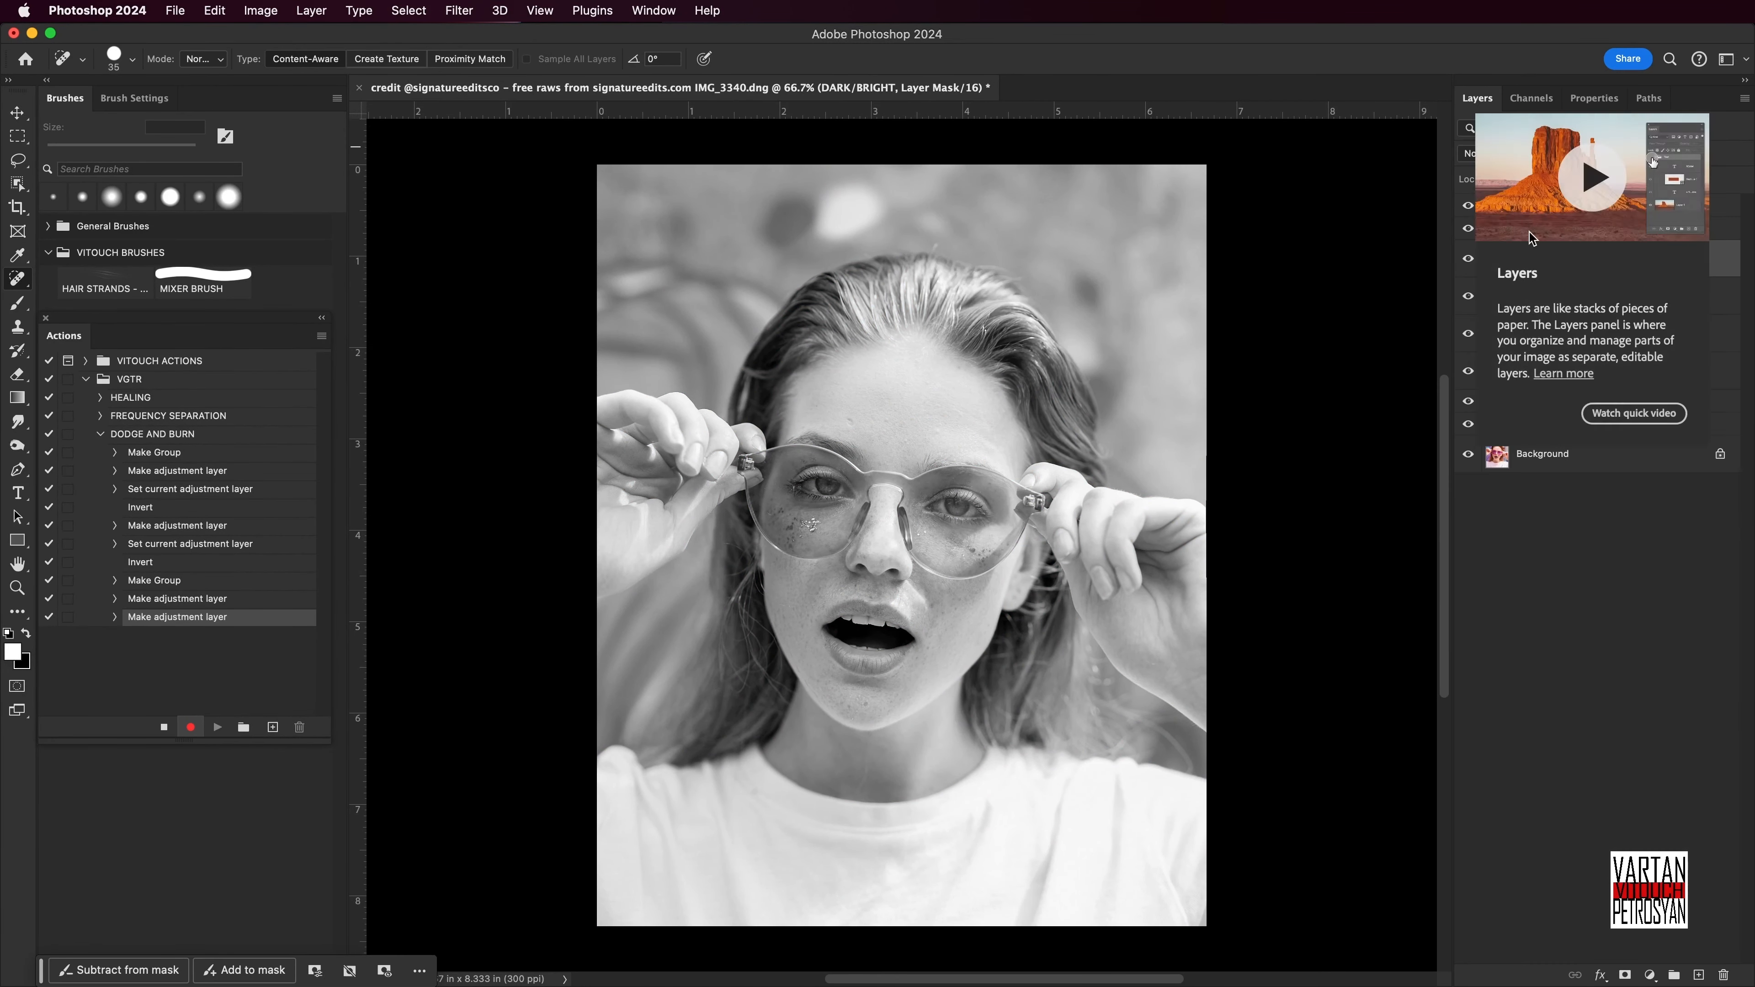
Hide the DNB ASSIST group and stop recording the DODGE AND BURN action.
left_click(1469, 229)
left_click(1468, 228)
left_click(1530, 258)
left_click(1468, 228)
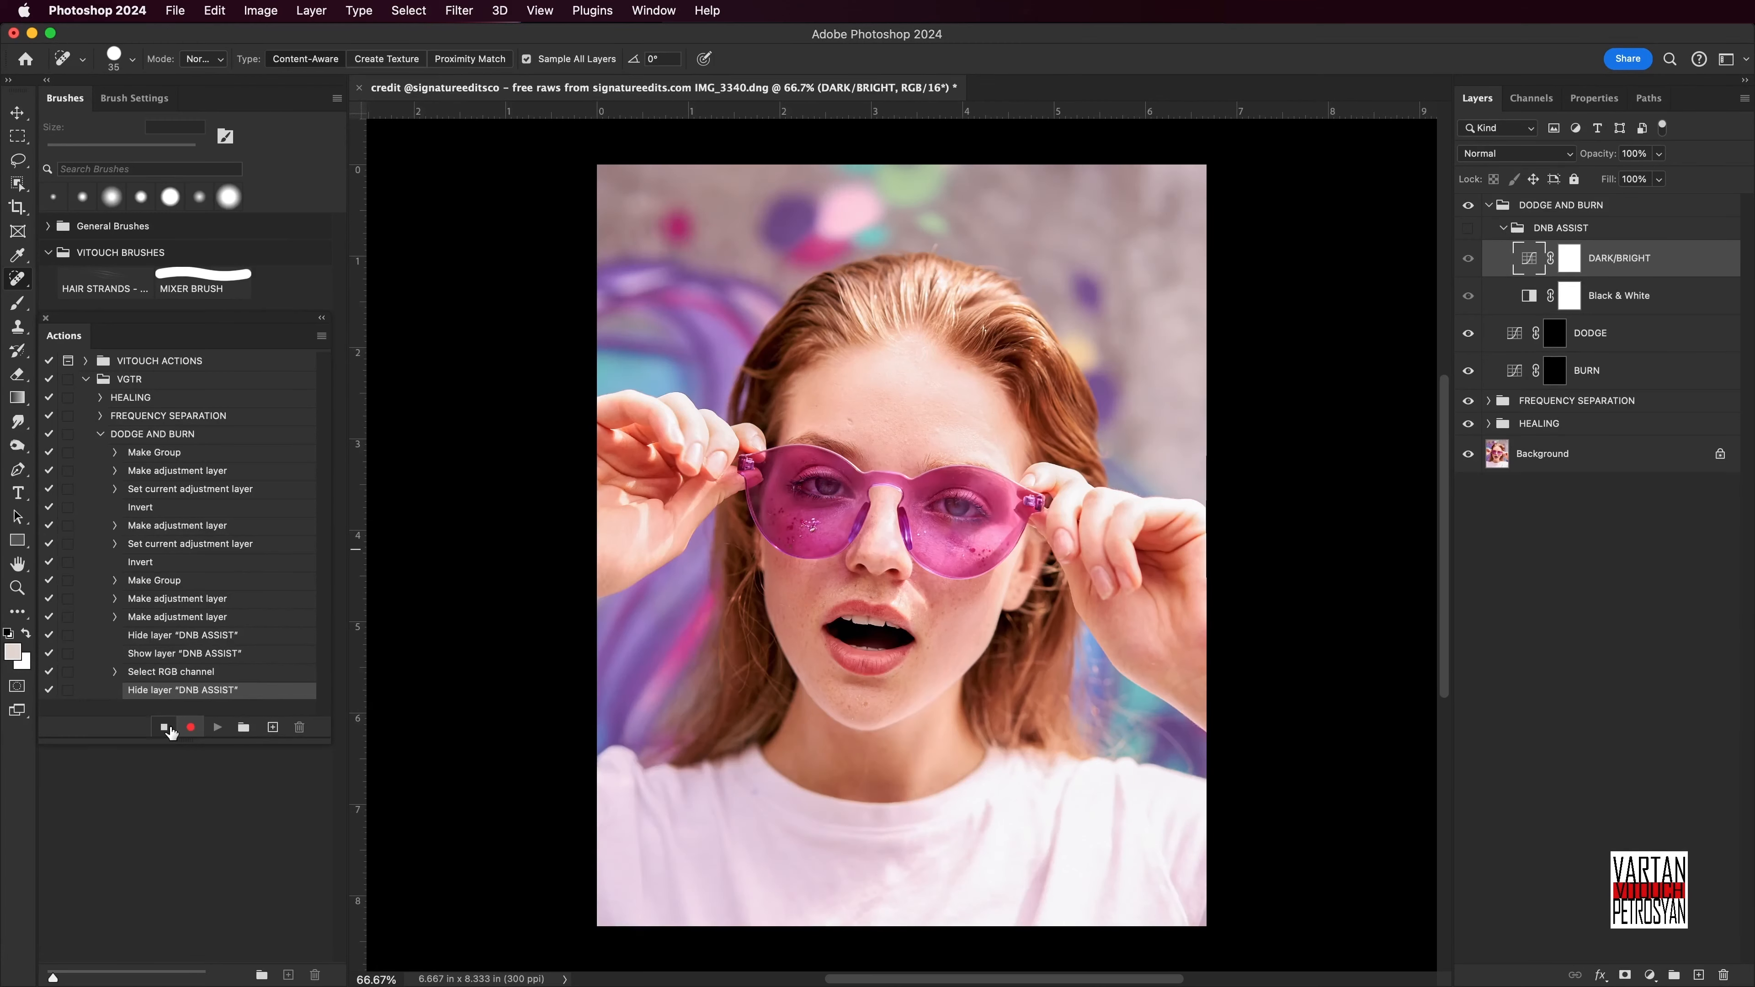
left_click(164, 727)
Delete the DODGE AND BURN layer group and play the DODGE AND BURN action to rebuild it.
left_click(1489, 205)
left_click_drag(1676, 208, 1723, 976)
left_click(114, 435)
left_click(101, 434)
left_click(217, 727)
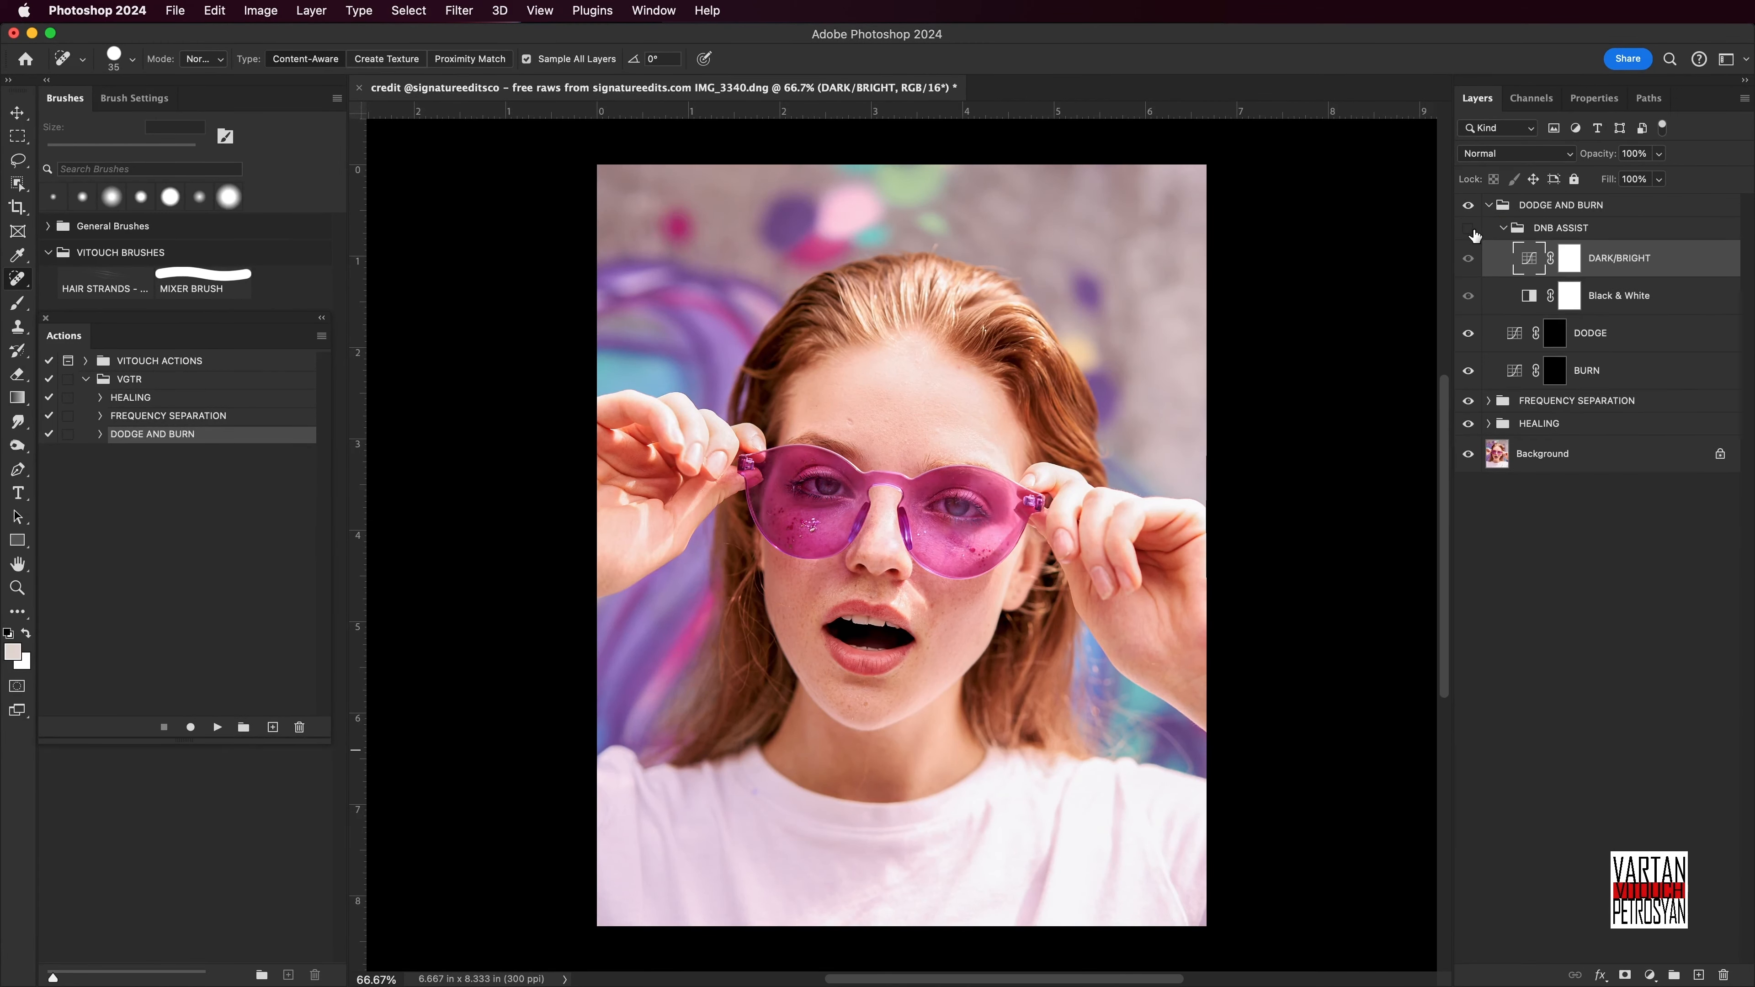
Try darkening the DARK/BRIGHT curve with the DNB ASSIST group shown, and hide the group again.
left_click_drag(1642, 345, 1648, 351)
left_click(1478, 99)
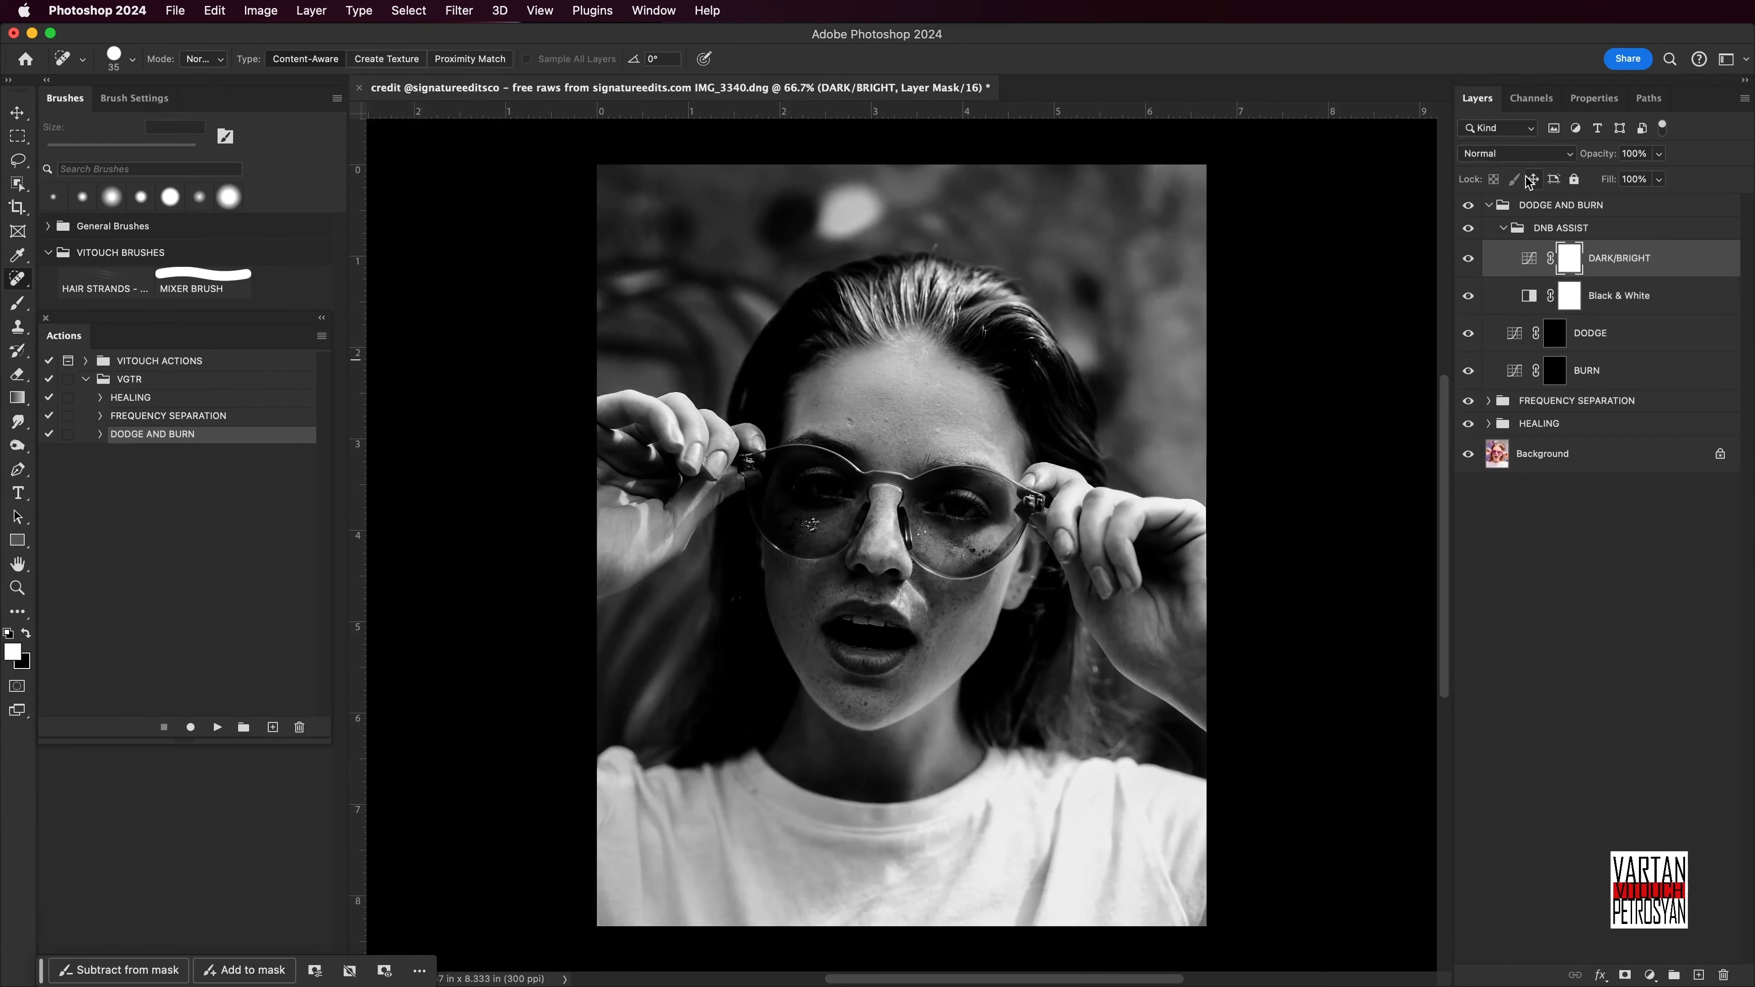
left_click(1469, 229)
Delete the DODGE AND BURN, FREQUENCY SEPARATION and HEALING layer groups.
left_click(1489, 205)
left_click(1569, 206)
left_click(1573, 255, "shift")
key("Delete")
Switch the actions to Button Mode and run the newly recorded HEALING action.
left_click(321, 336)
left_click(356, 351)
left_click(103, 535)
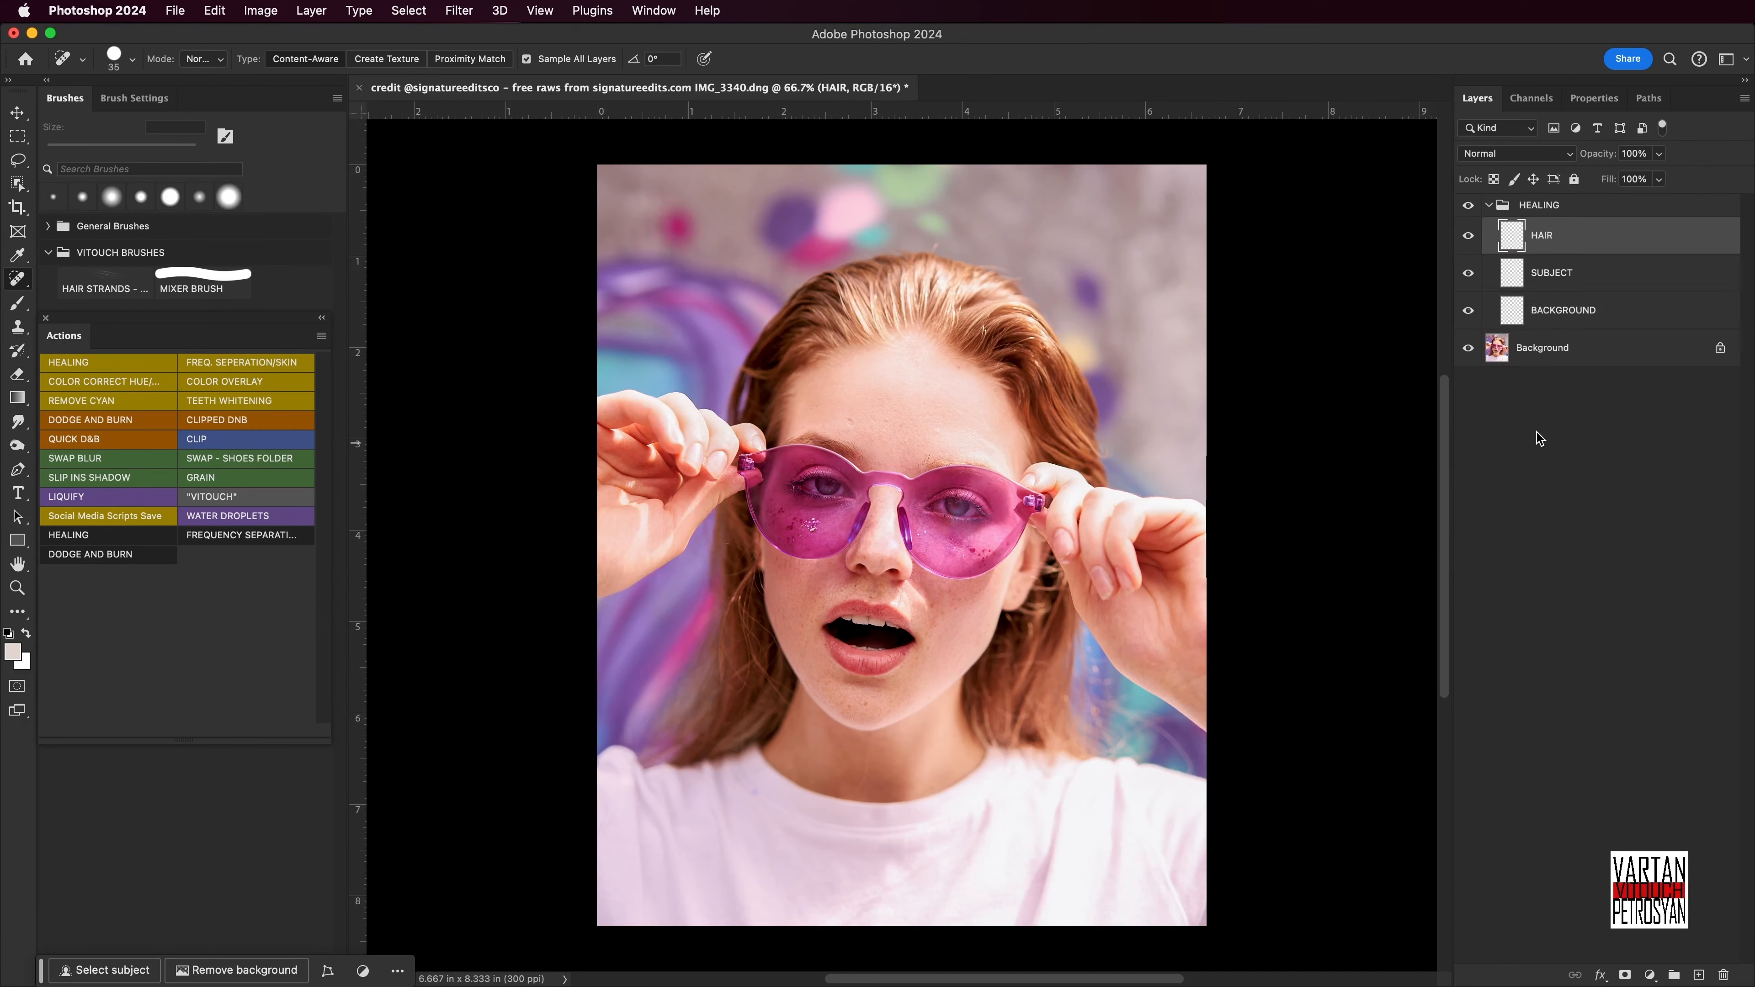
Heal the pink spot on the wall with a smaller brush on the BACKGROUND layer.
left_click(1563, 310)
key("bracketleft")
left_click_drag(677, 215, 680, 235)
Heal the stray hair beside the neck on the HAIR layer and collapse the HEALING group.
key("alt+bracketright")
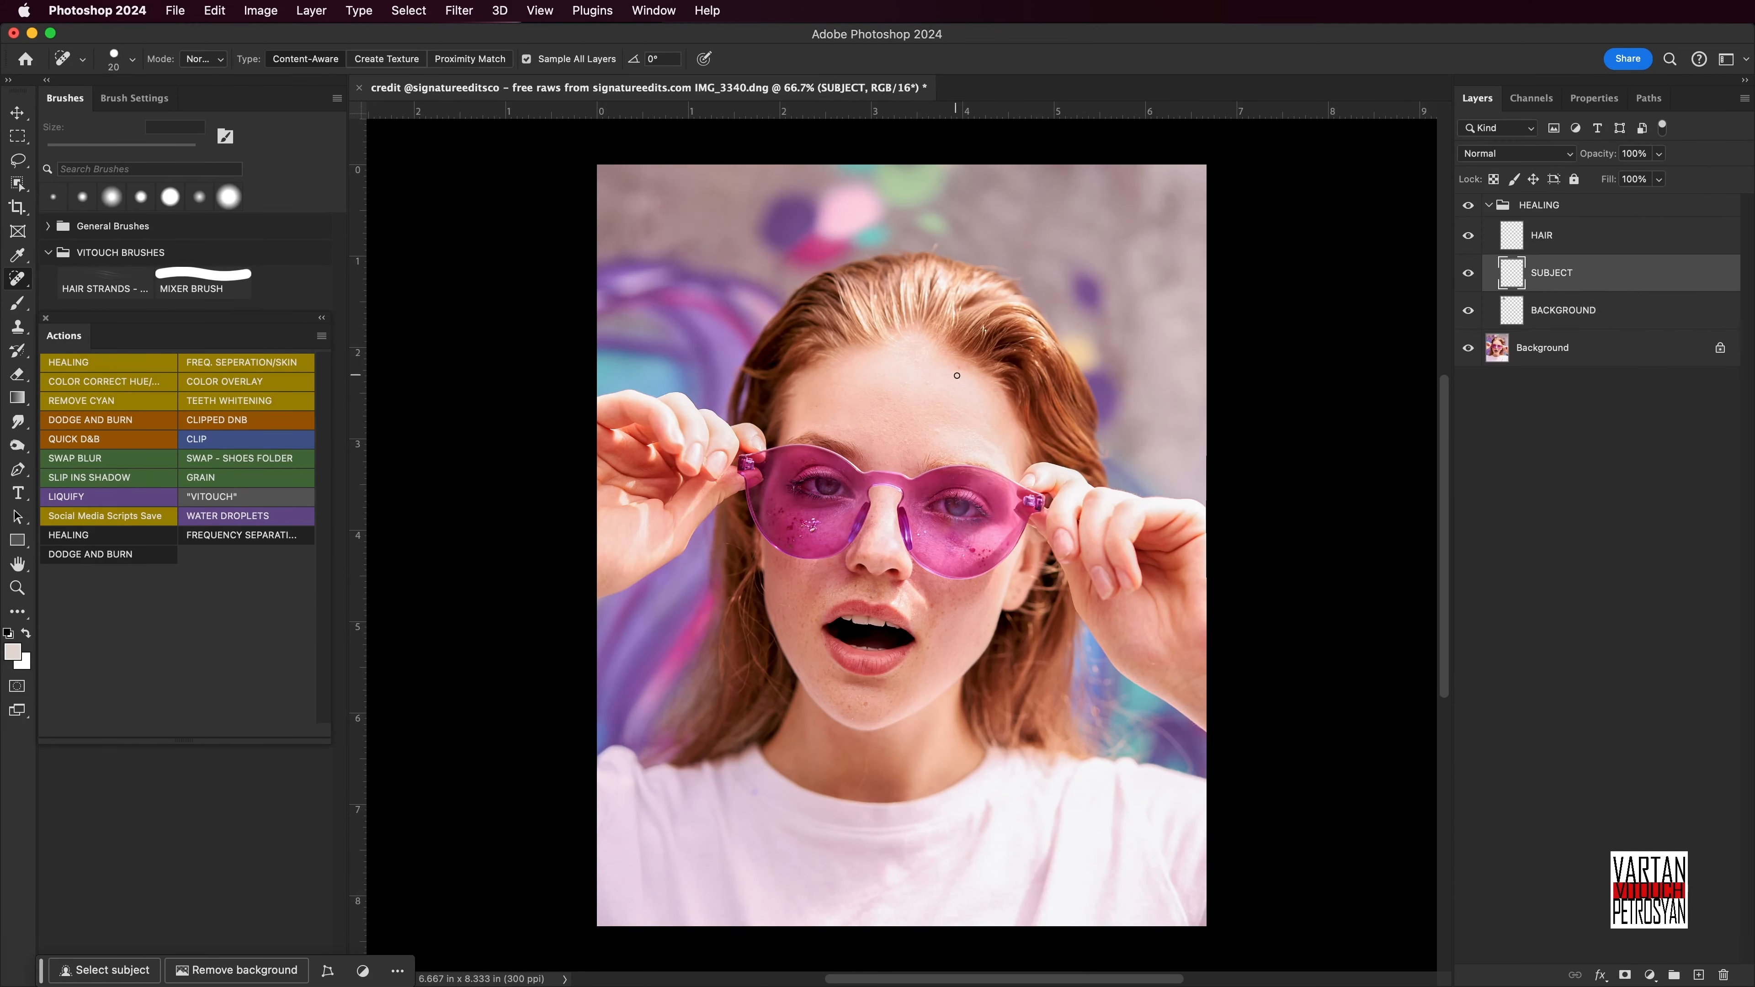
key("alt+bracketright")
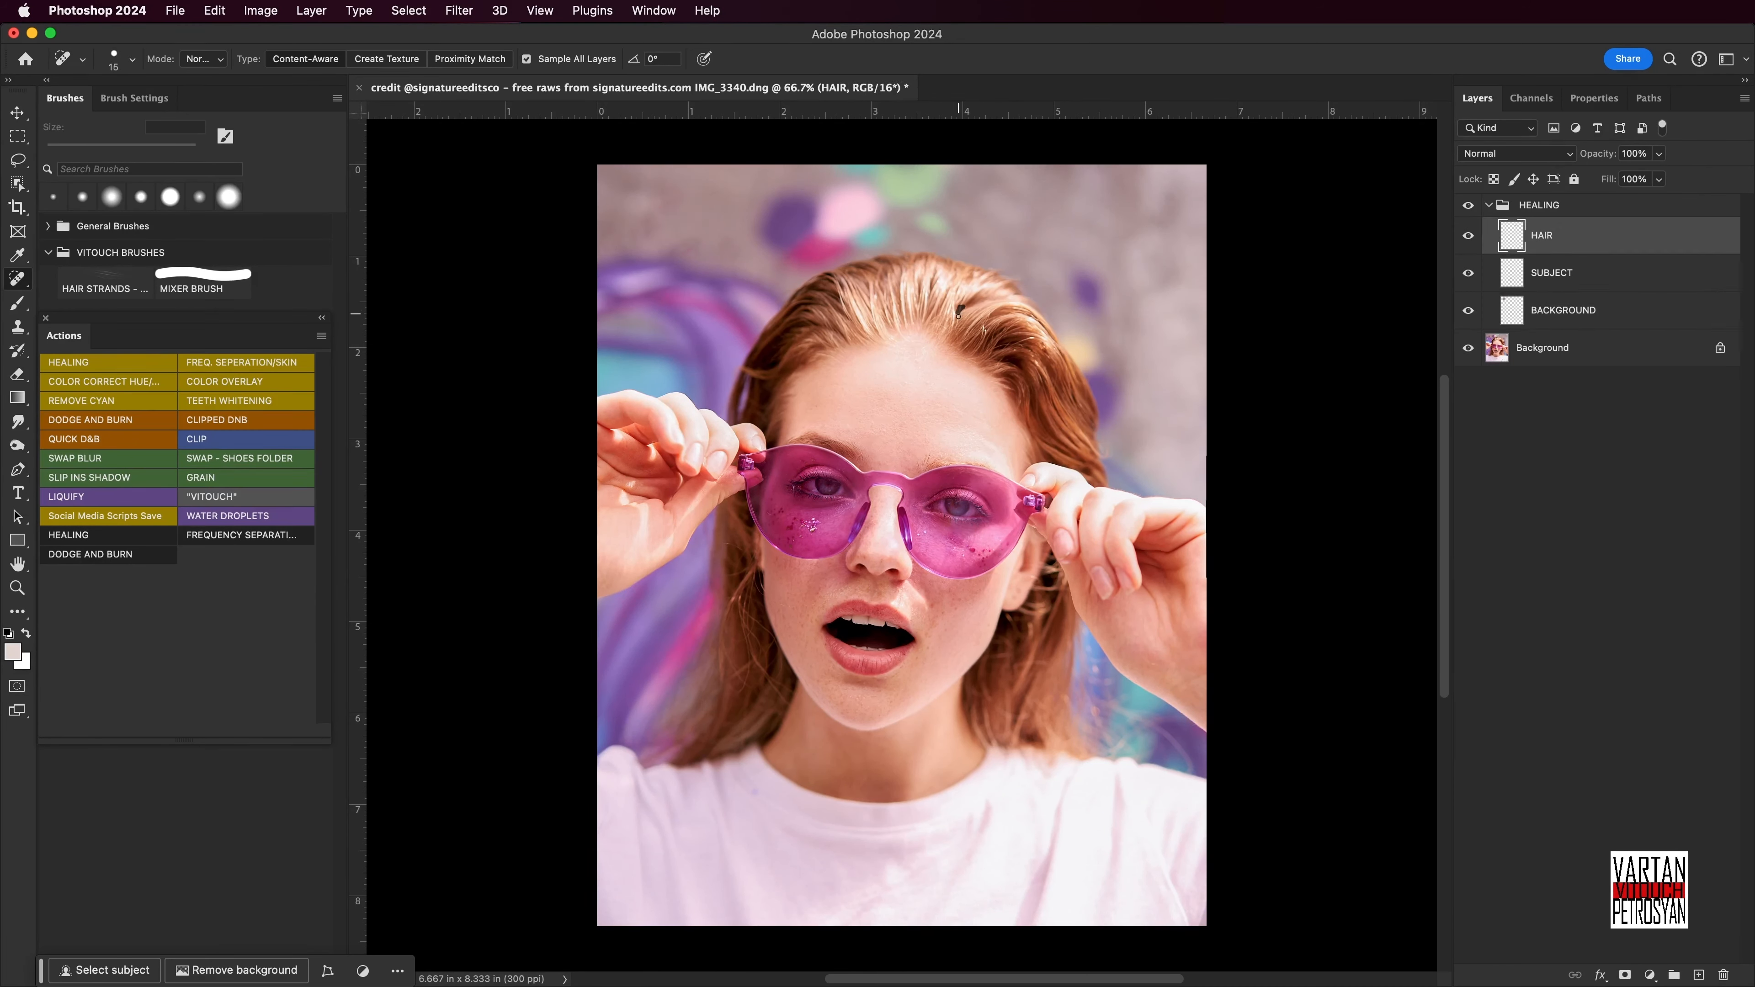
left_click_drag(1051, 662, 1026, 669)
key("bracketleft")
left_click(1489, 205)
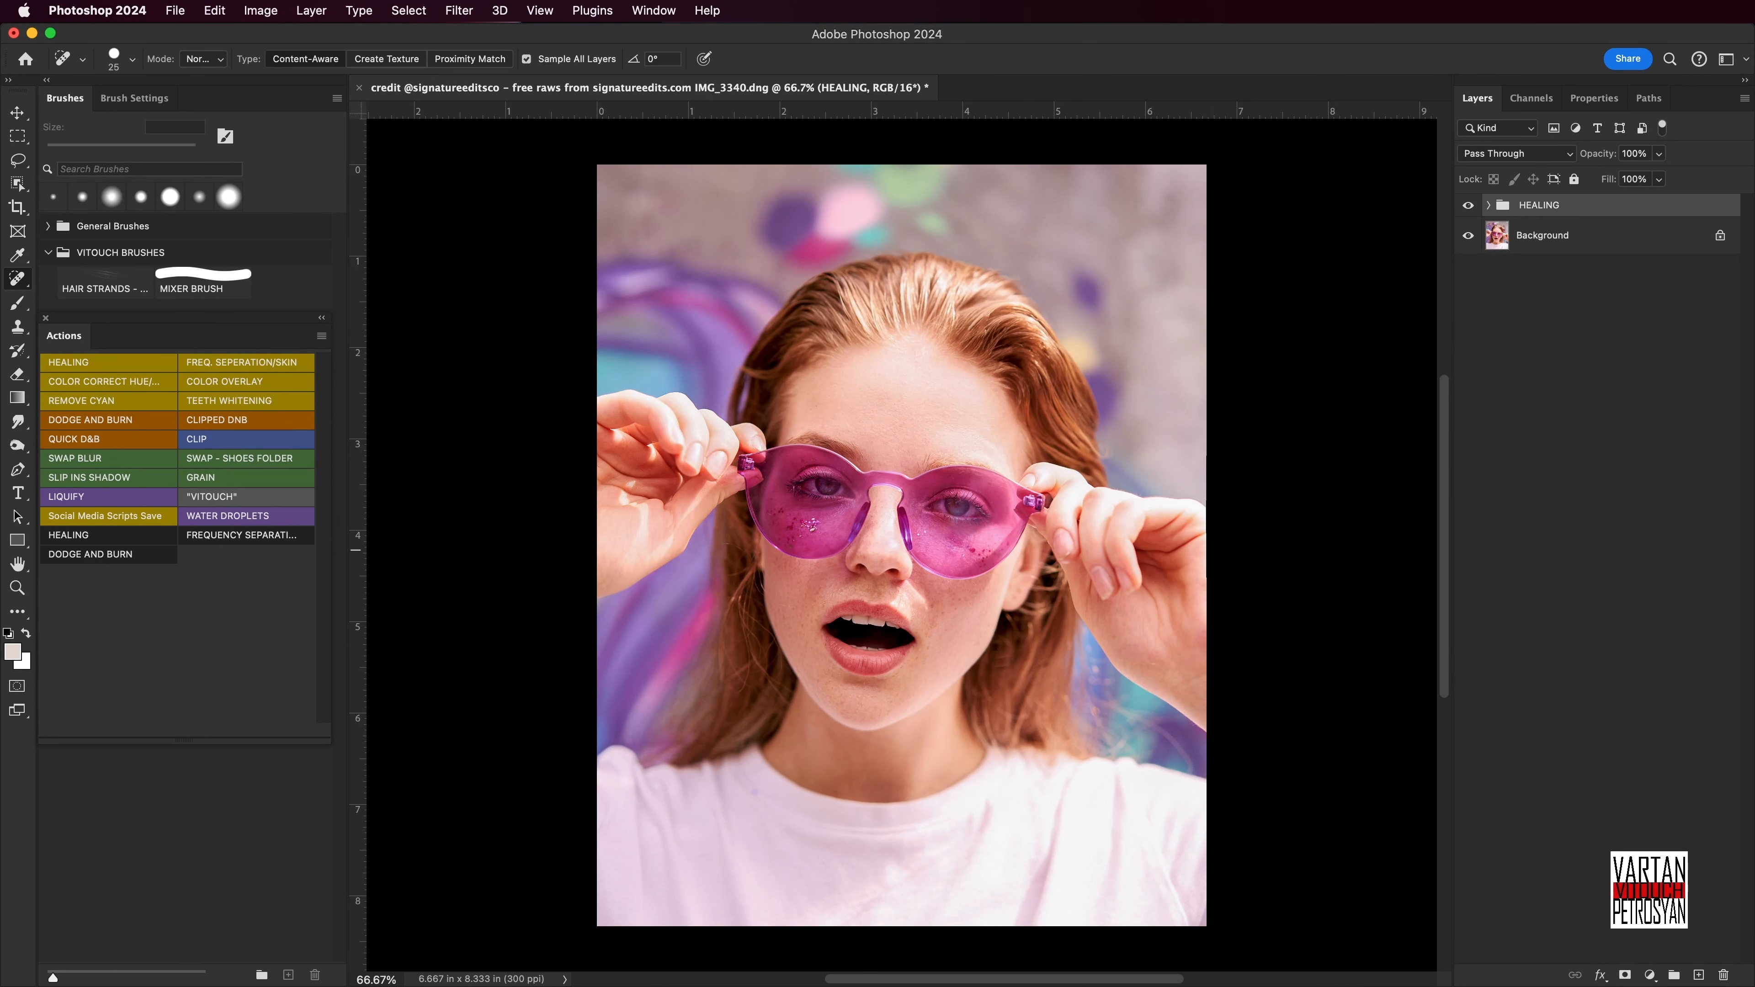
Run the FREQUENCY SEPARATION action and sample the pink lens colour for painting on the LOW WORKER layer.
left_click(212, 539)
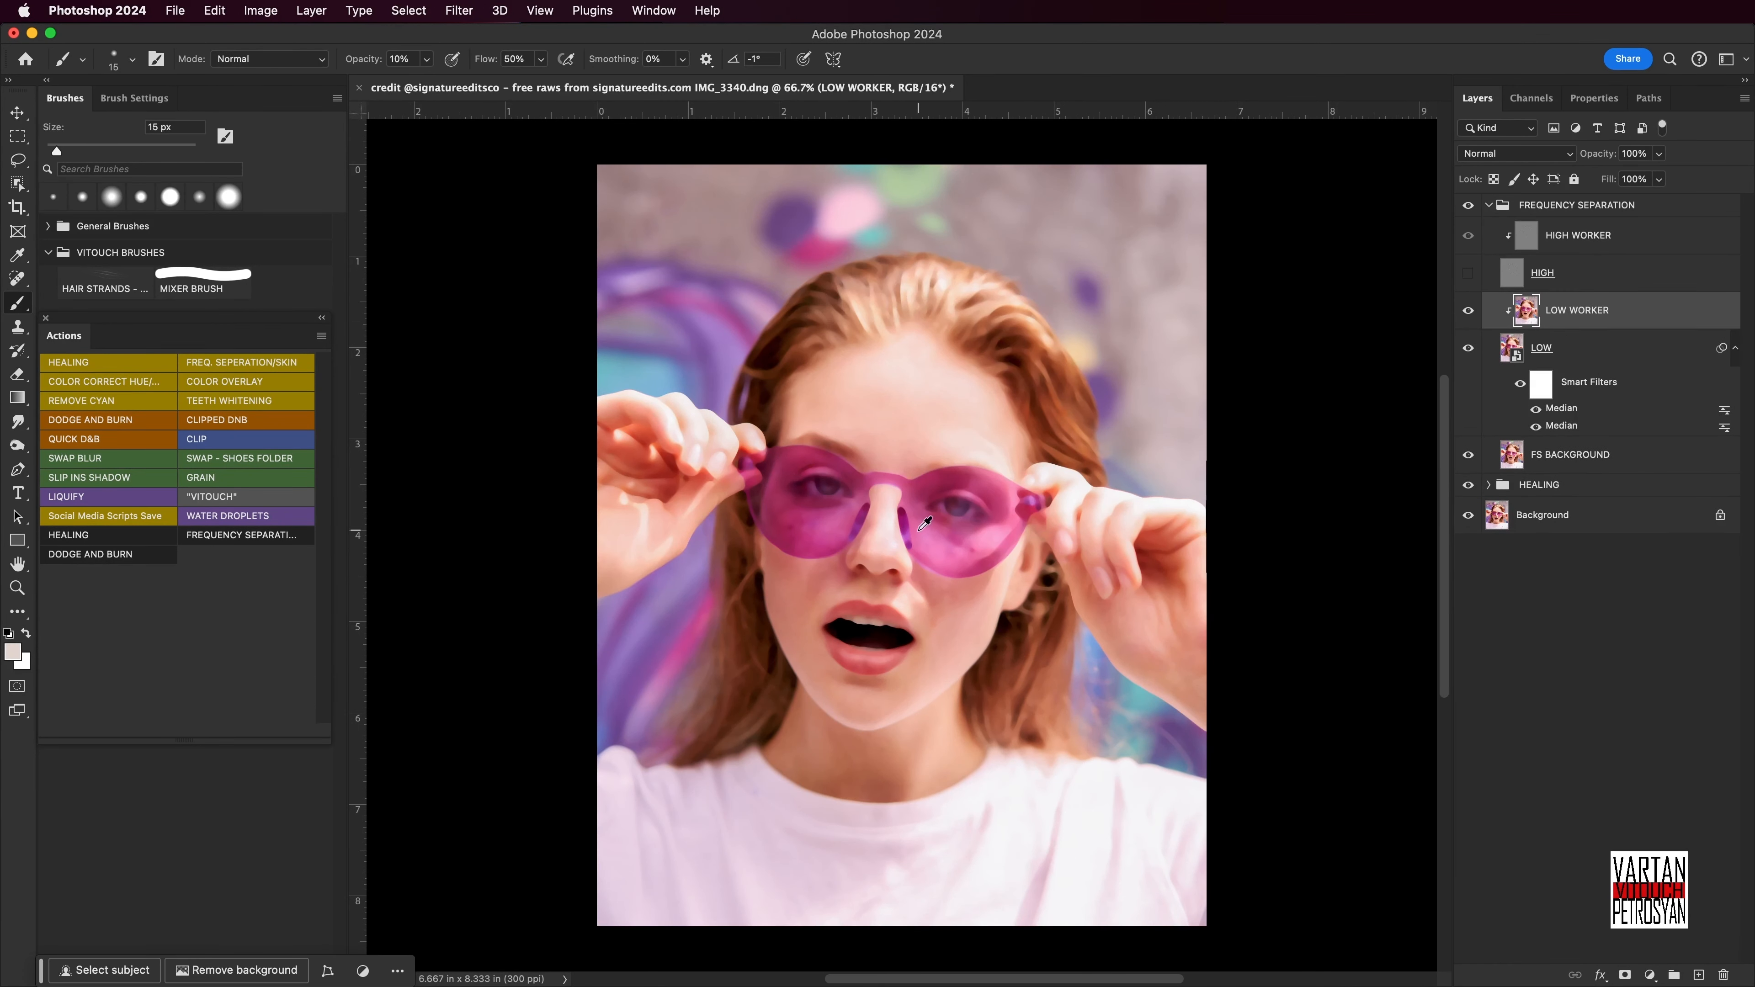
left_click(808, 526, "alt")
left_click(943, 546, "alt")
Show the HIGH layer and clone hair texture with the Clone Stamp on the HIGH WORKER layer.
left_click(1469, 272)
left_click(1580, 236)
scroll(920, 385, "up", 3)
left_click(17, 327)
scroll(1022, 577, "up", 3)
left_click(1066, 524, "alt")
left_click_drag(1241, 269, 1069, 311)
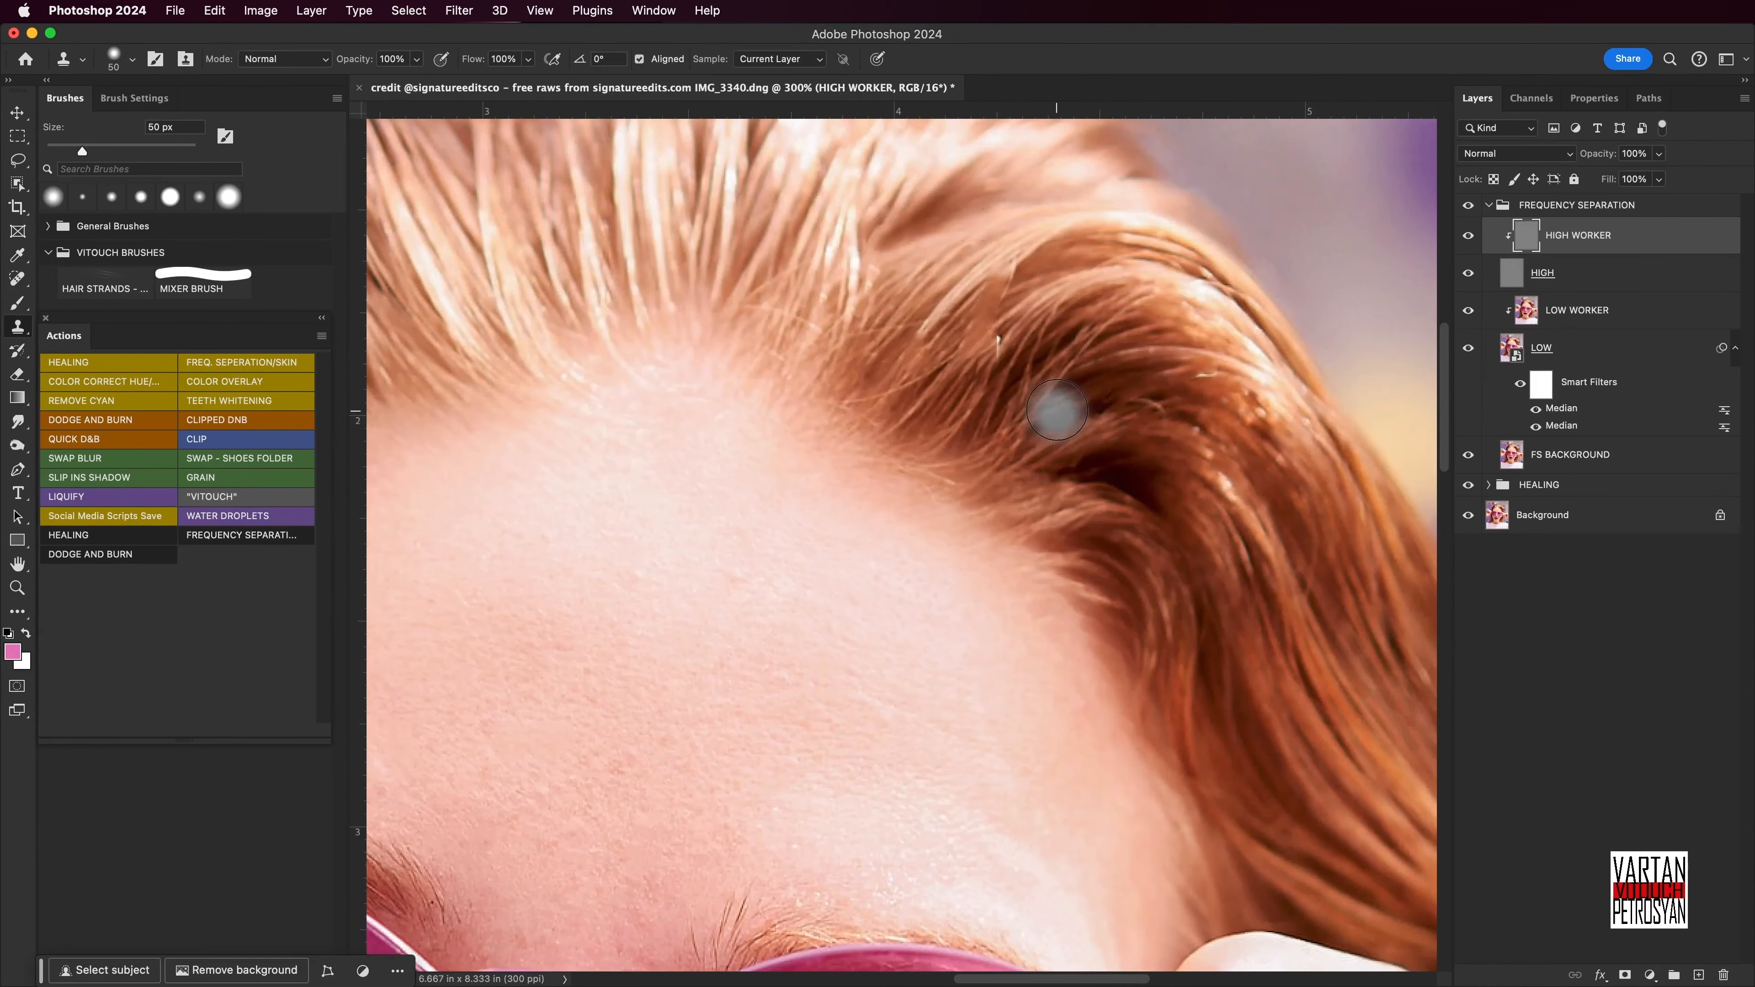
Reduce the brush size and retouch the forehead and hairline with several strokes.
key("bracketleft")
key("bracketleft")
key("bracketleft")
key("bracketleft")
key("bracketleft")
left_click_drag(792, 857, 1000, 505)
left_click_drag(988, 864, 1016, 415)
left_click_drag(995, 788, 1024, 527)
left_click_drag(717, 878, 889, 546)
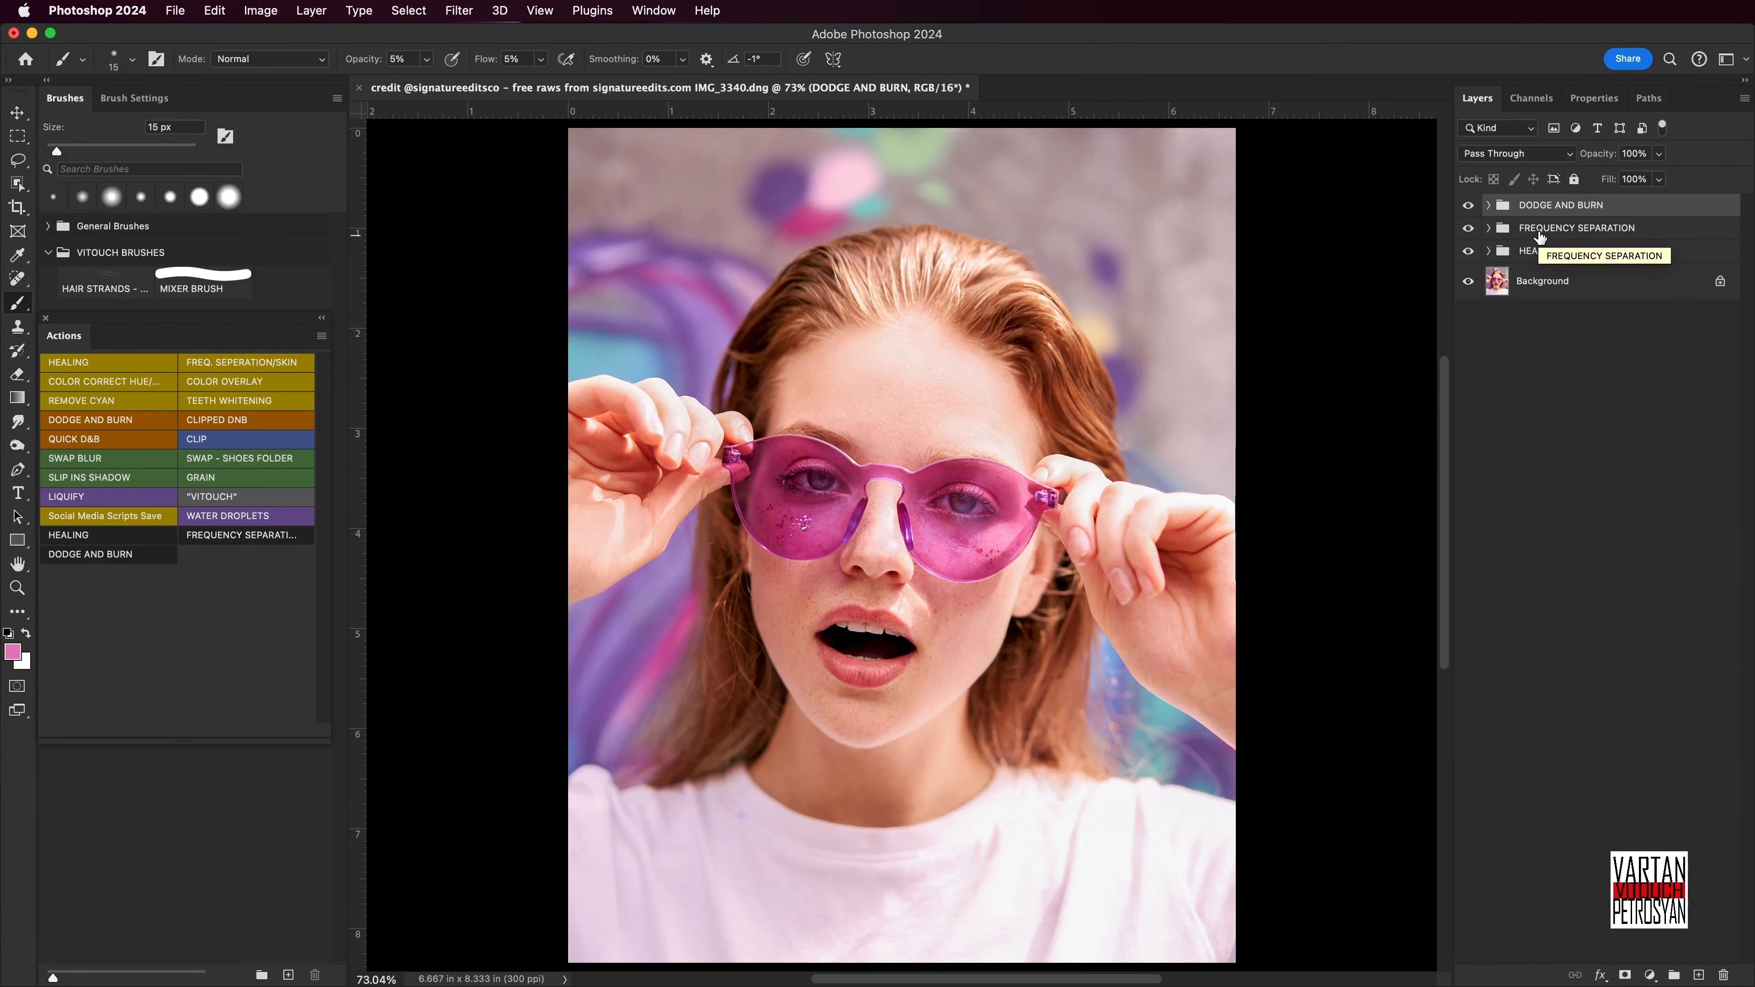
left_click(1556, 229)
left_click(1529, 254)
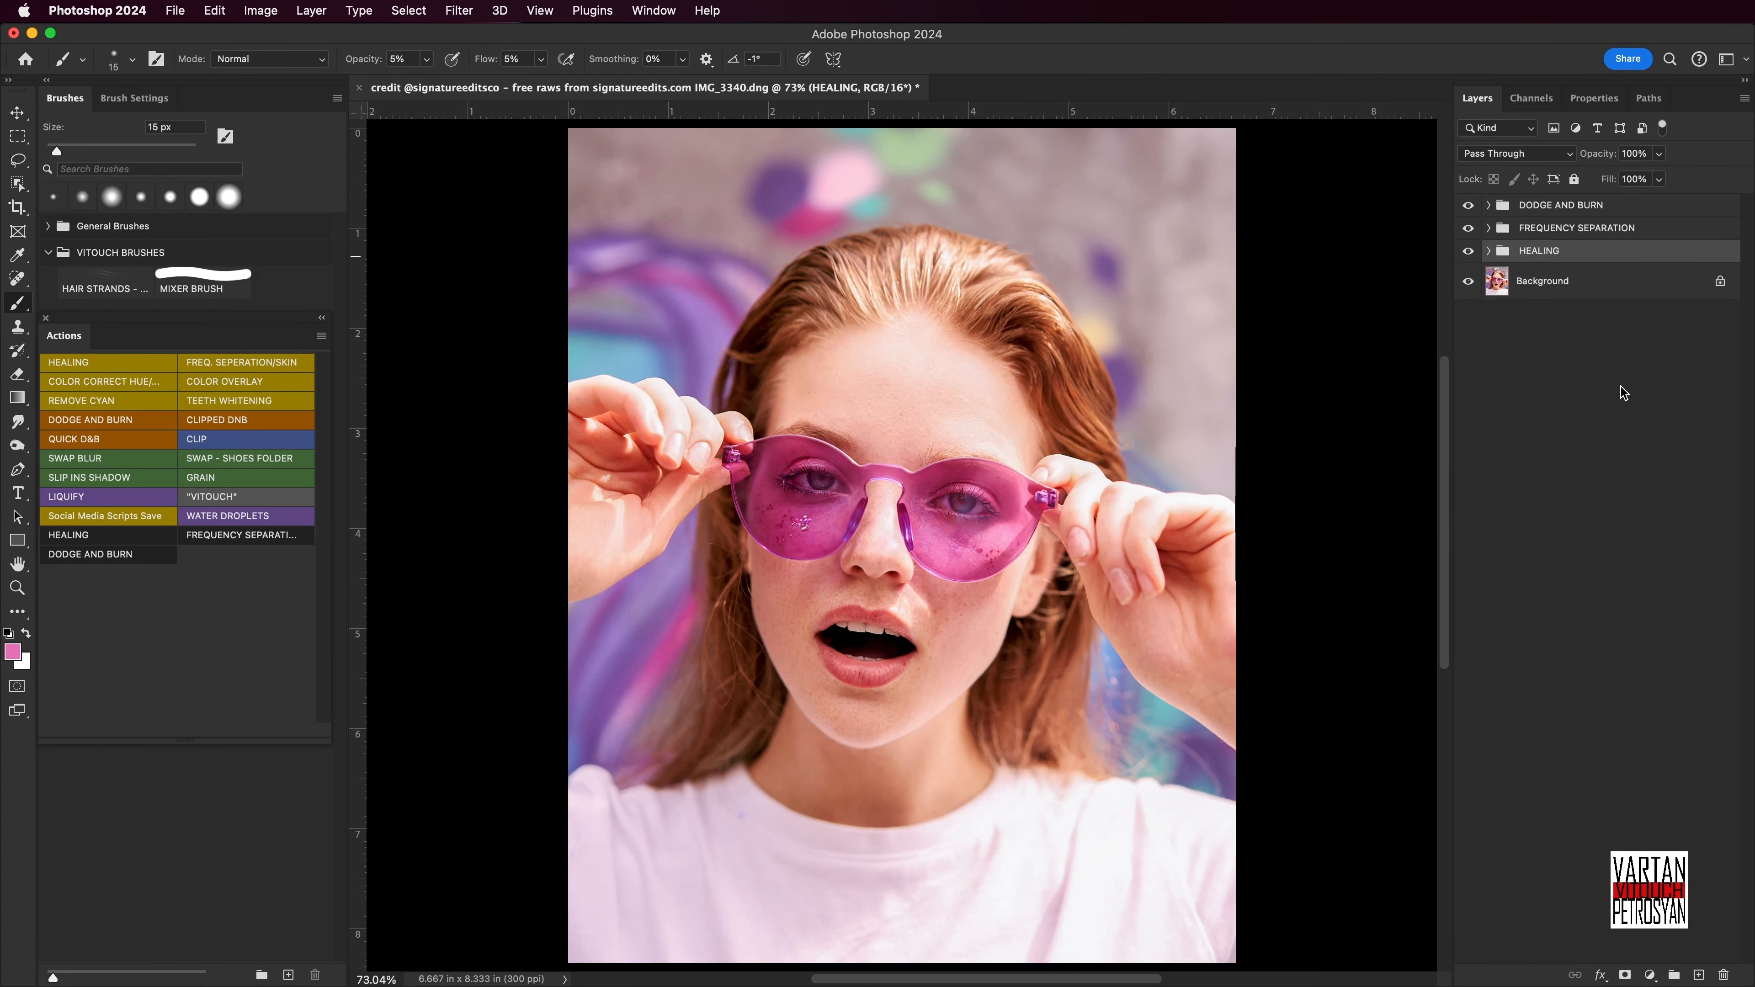
left_click(1488, 228)
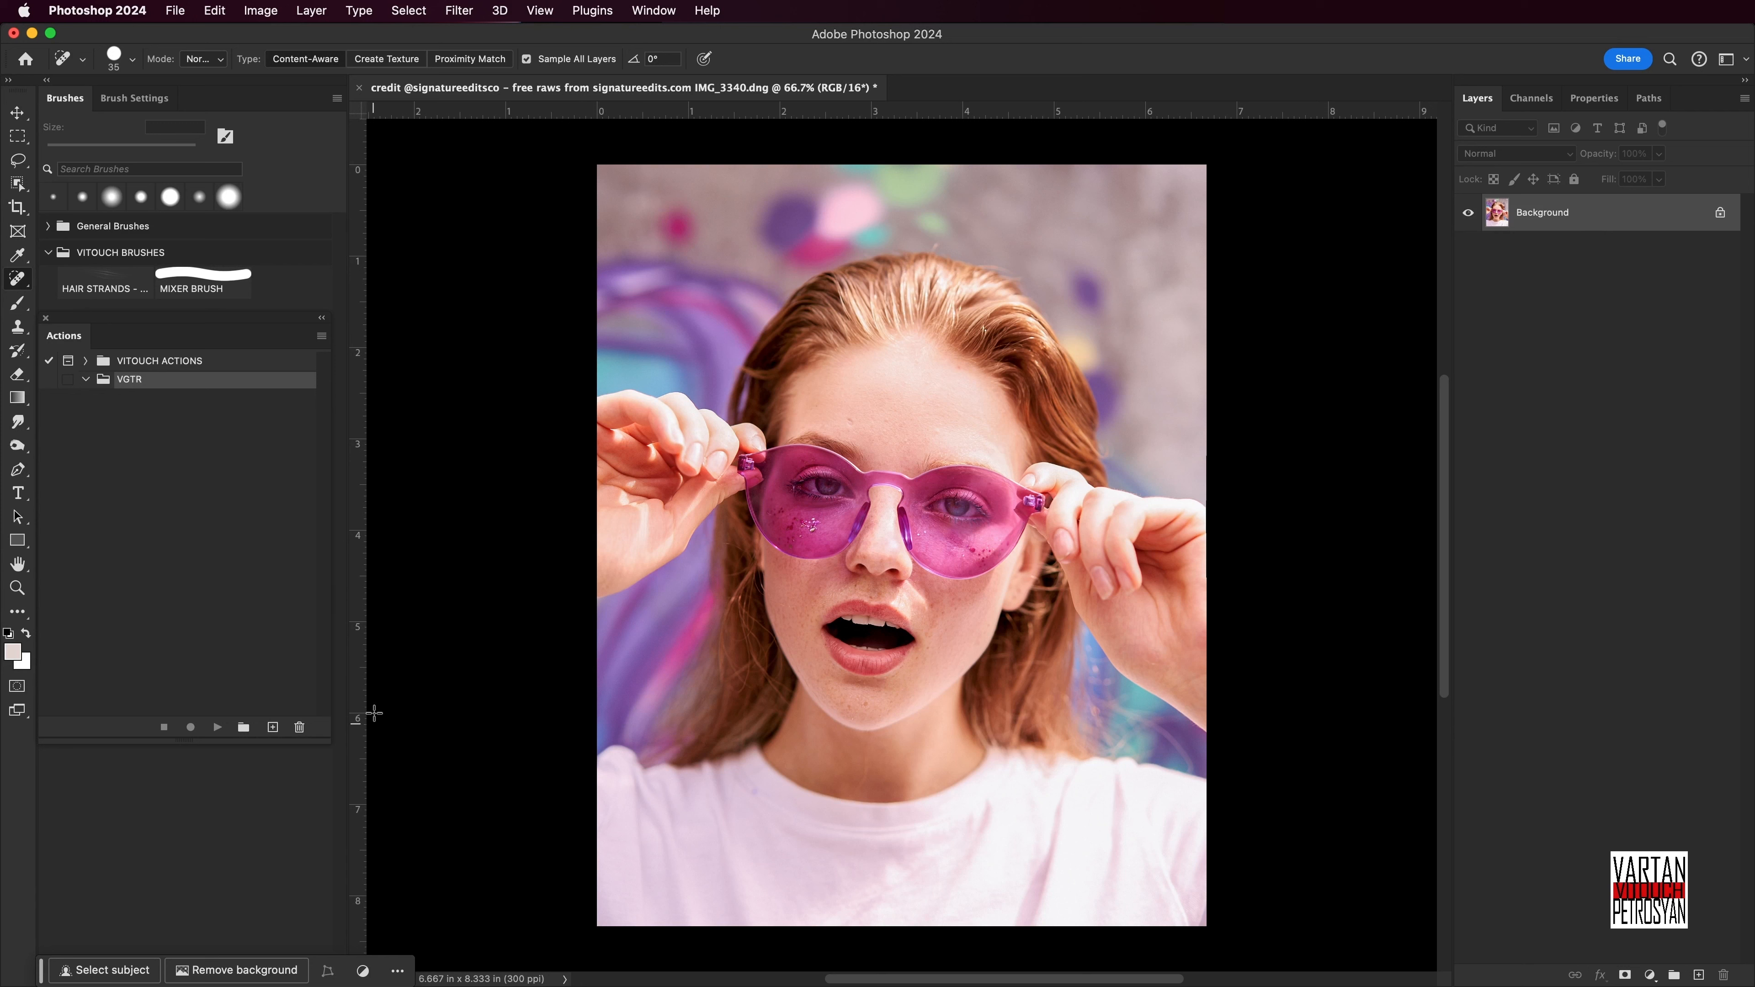
Start recording a new action named HEALING in the VGTR set.
left_click(273, 728)
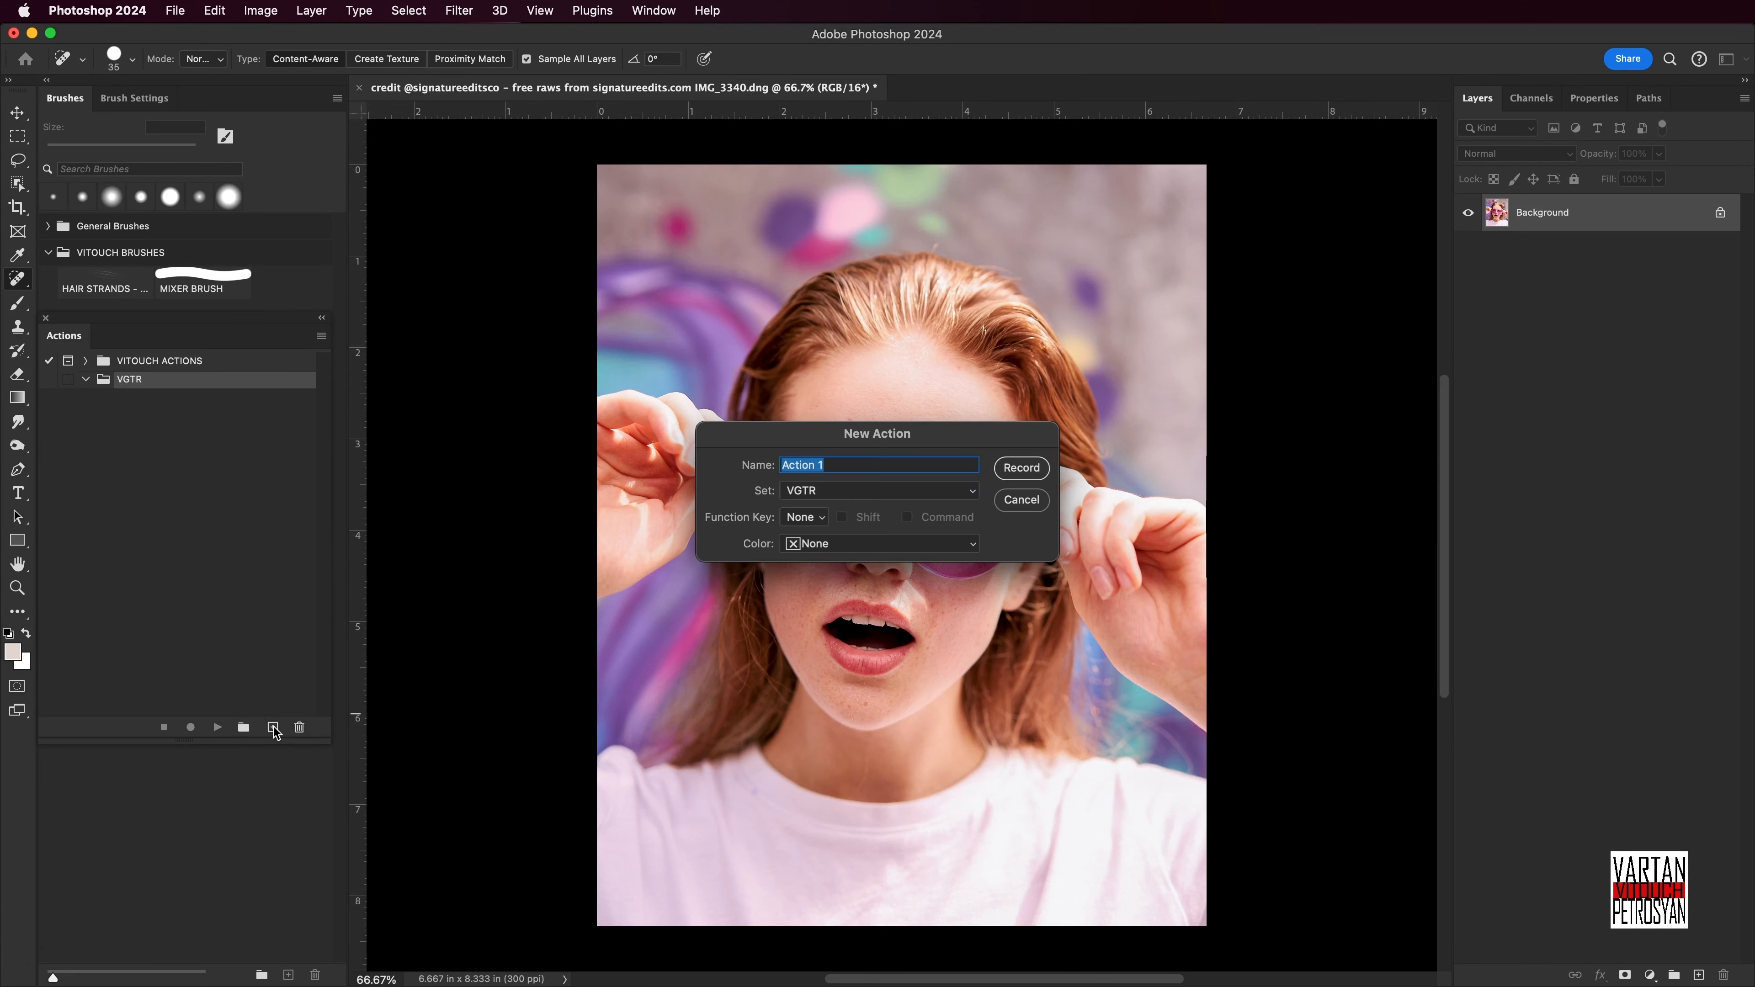
type("HEALING")
left_click(1021, 469)
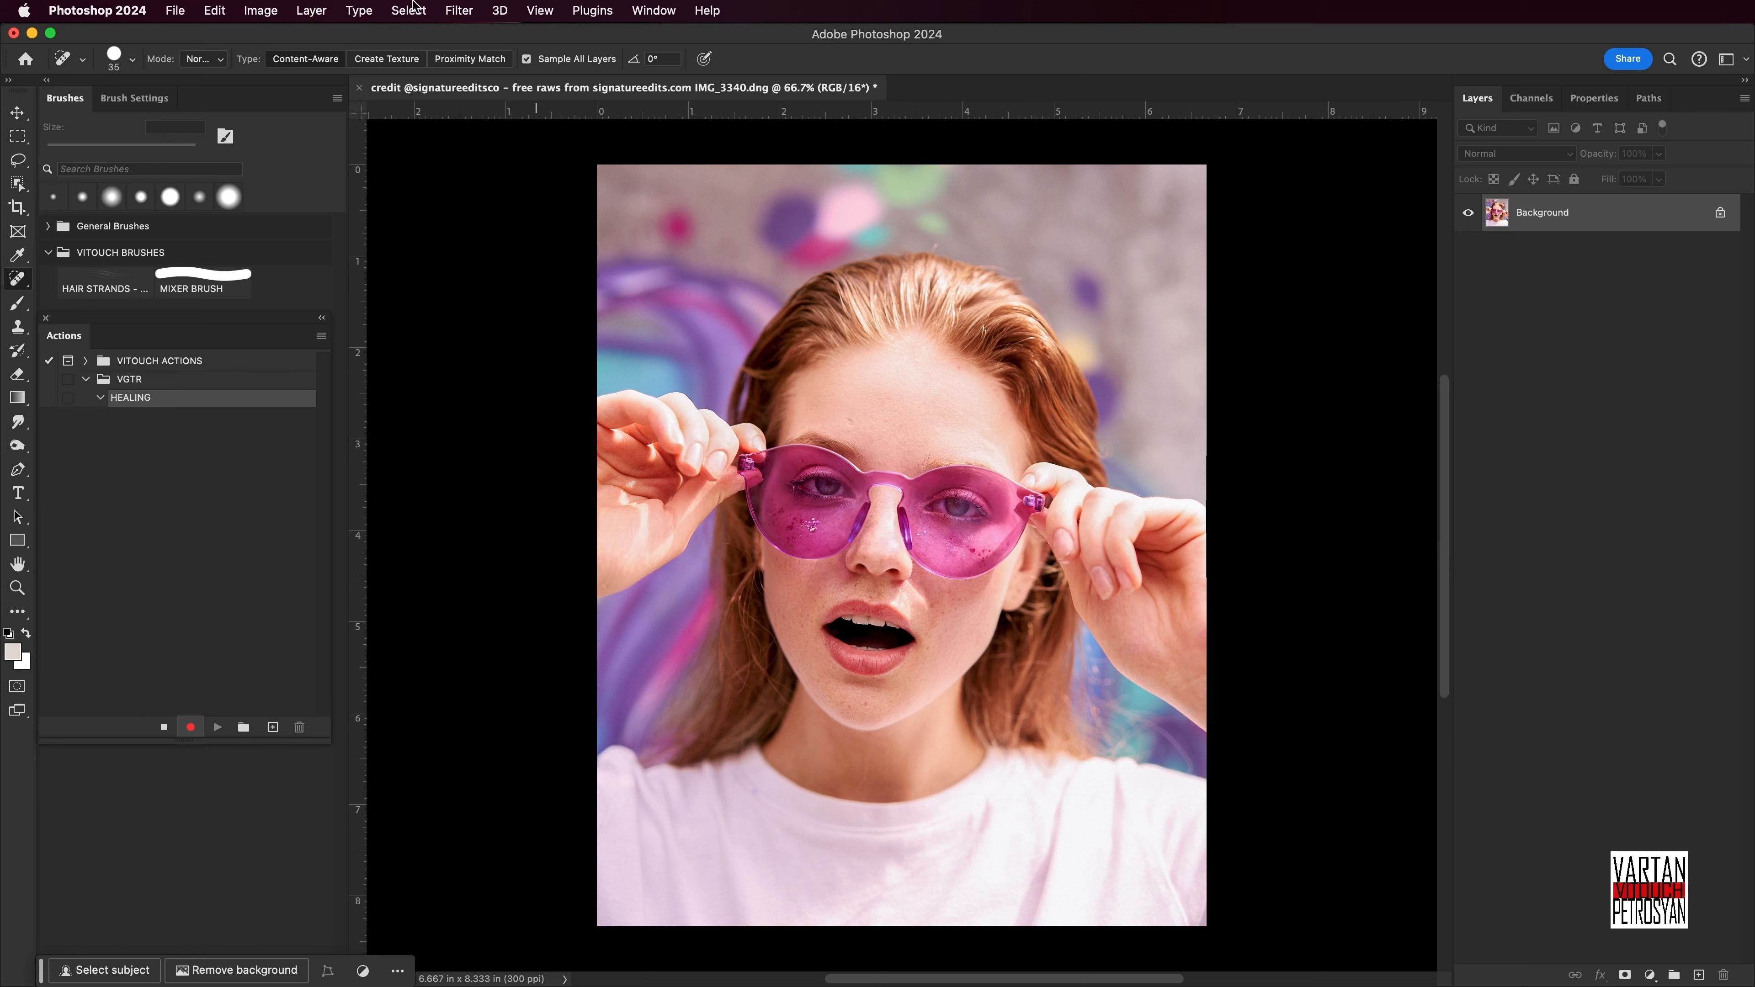
Create a new layer group named HEALING above the Background layer.
left_click(311, 10)
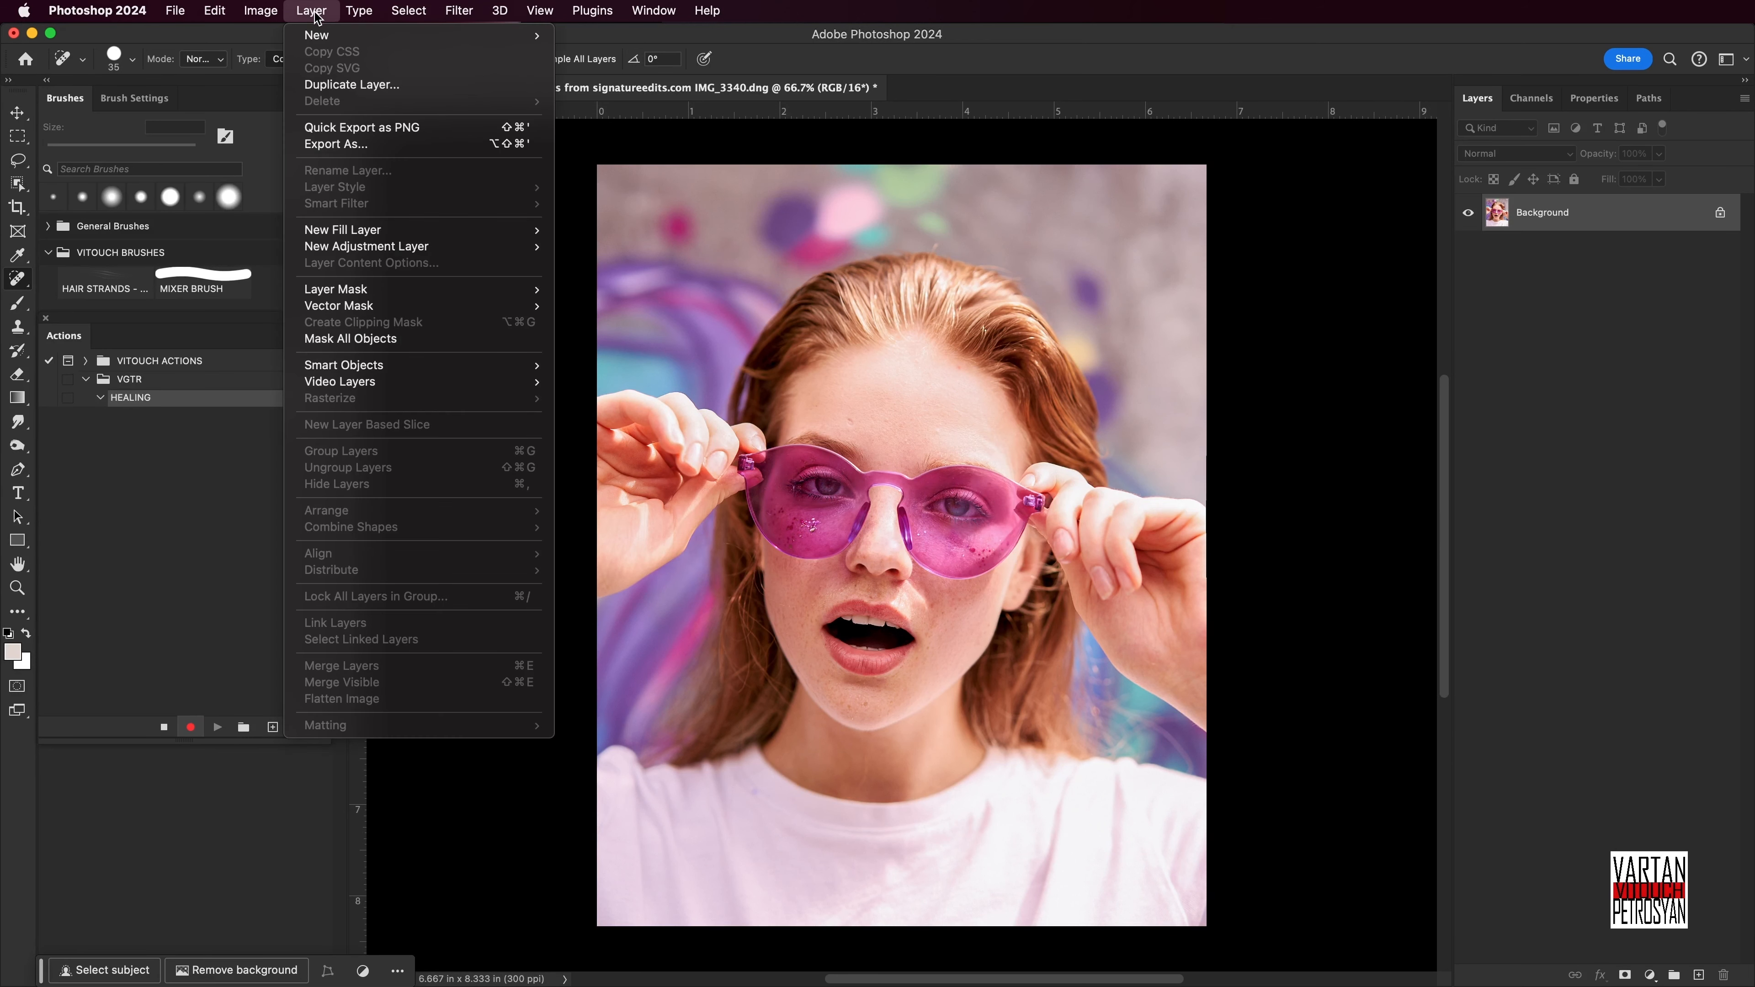
mouse_move(318, 37)
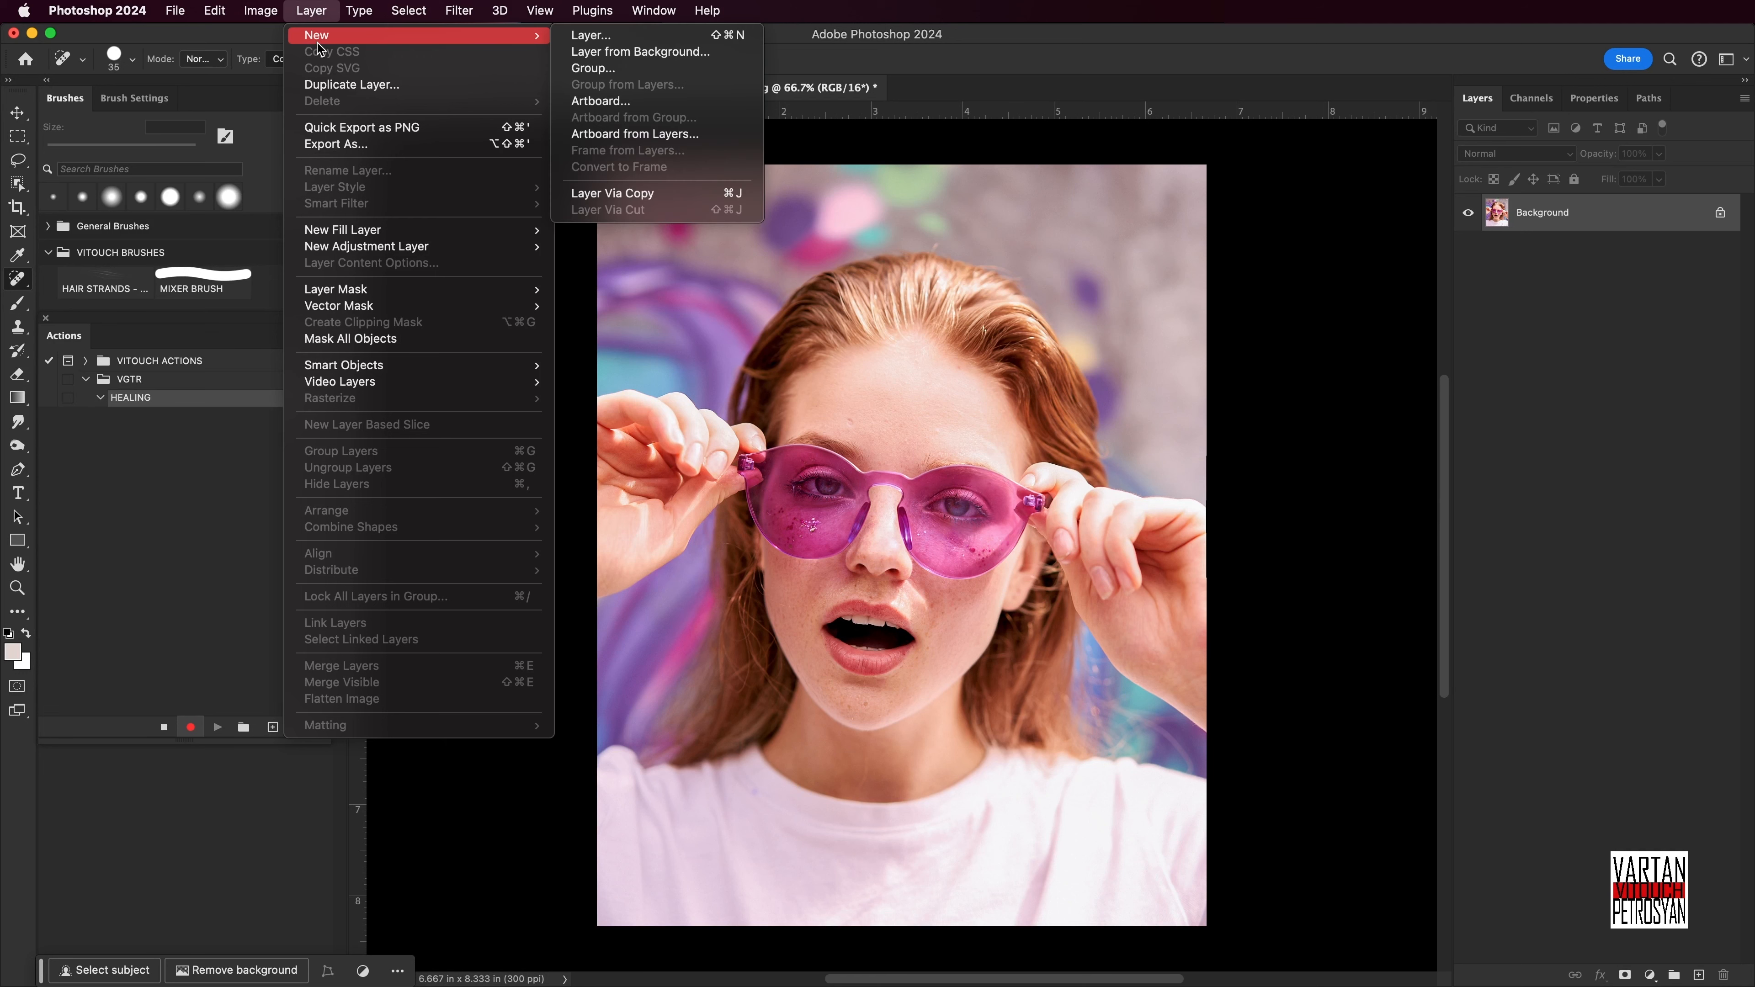
left_click(654, 64)
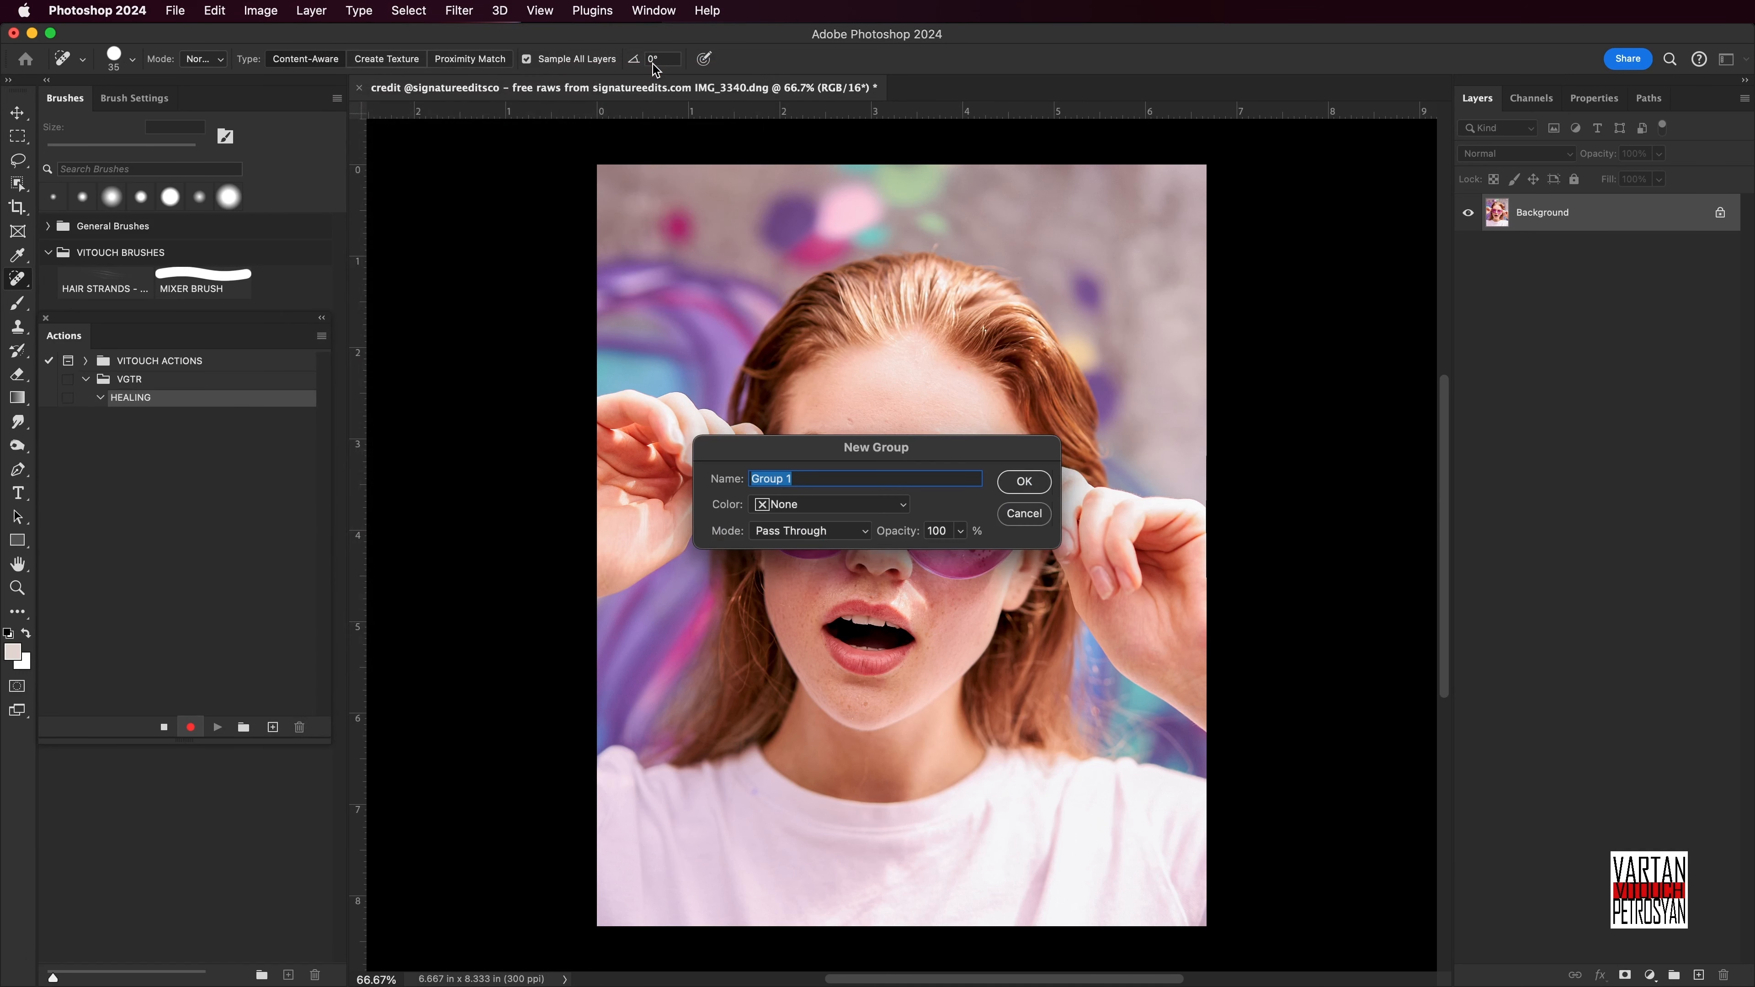
type("HEALING")
left_click(1024, 482)
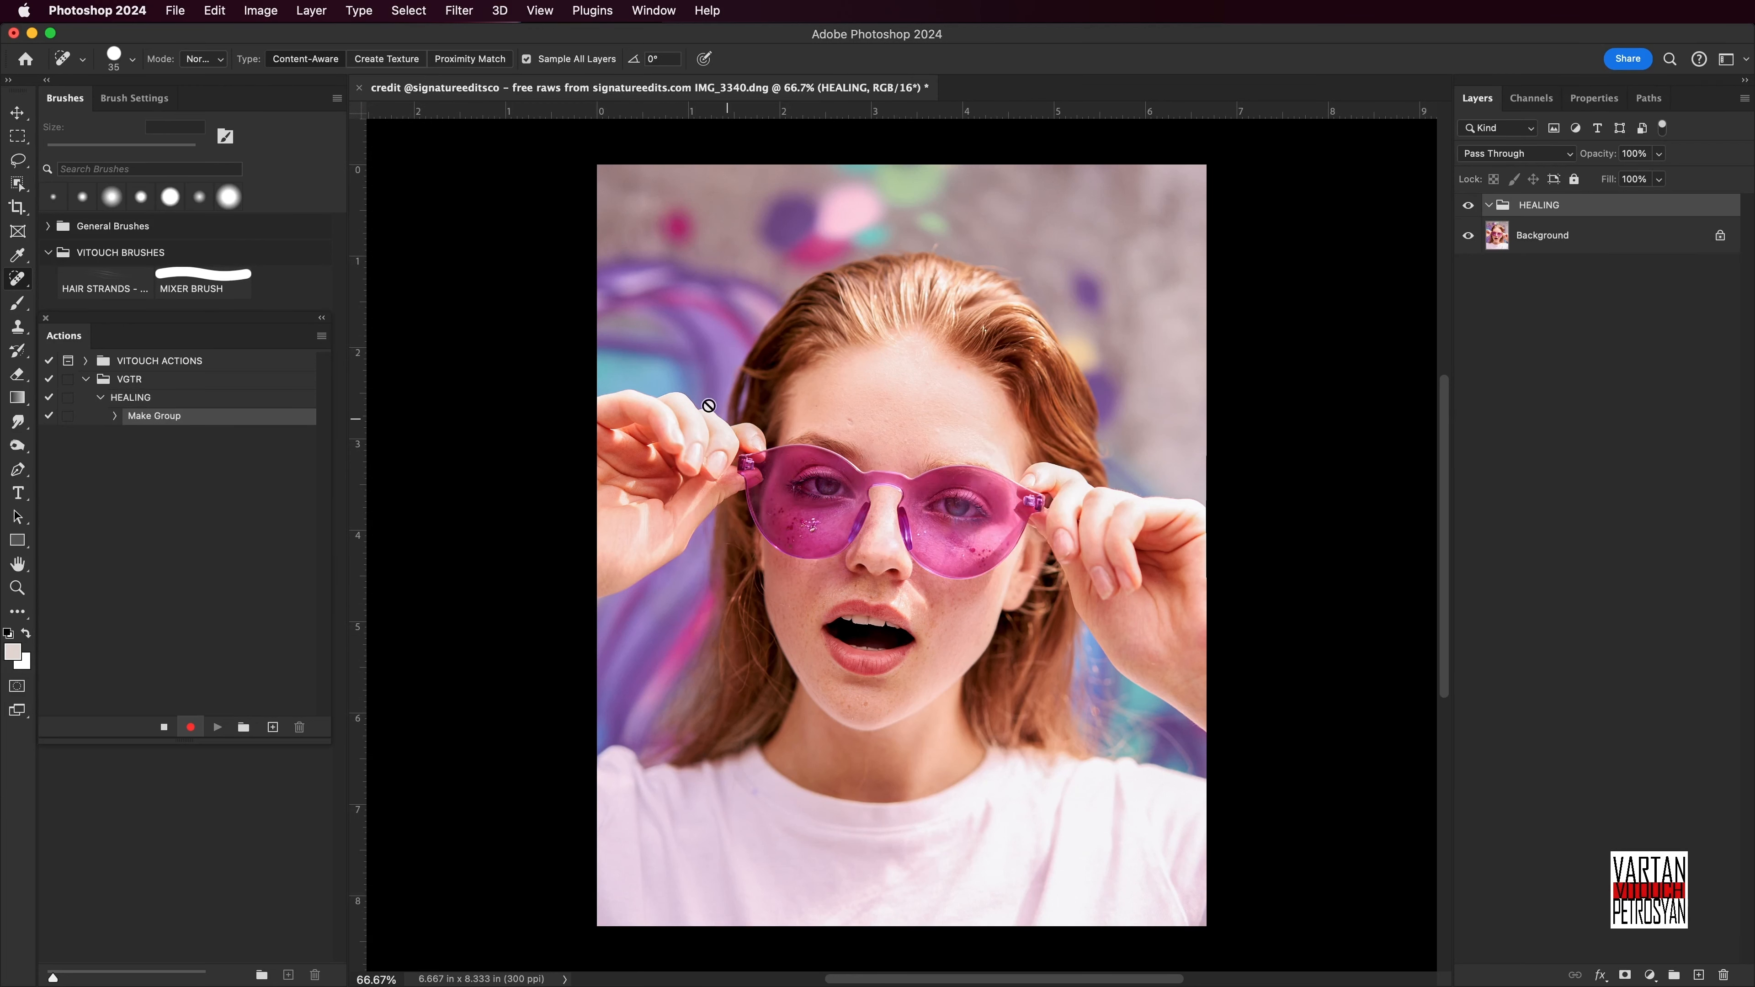
Add an empty layer named BACKGROUND inside the HEALING group.
left_click(312, 12)
mouse_move(322, 35)
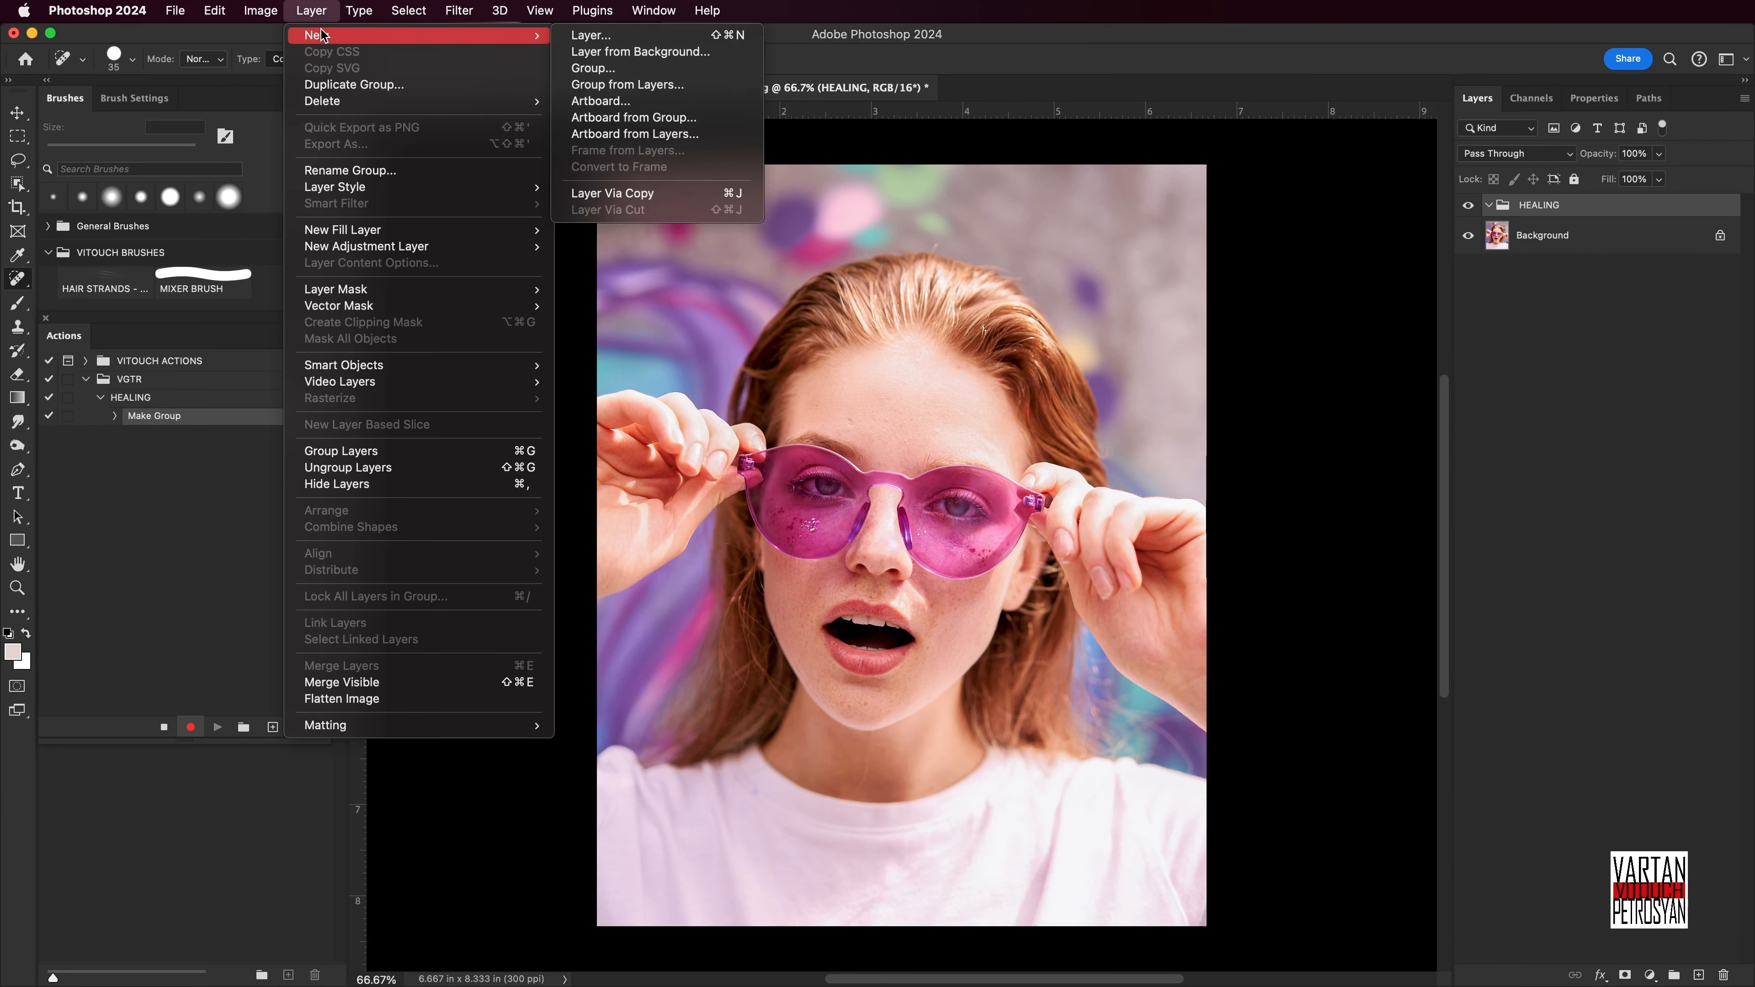
left_click(592, 36)
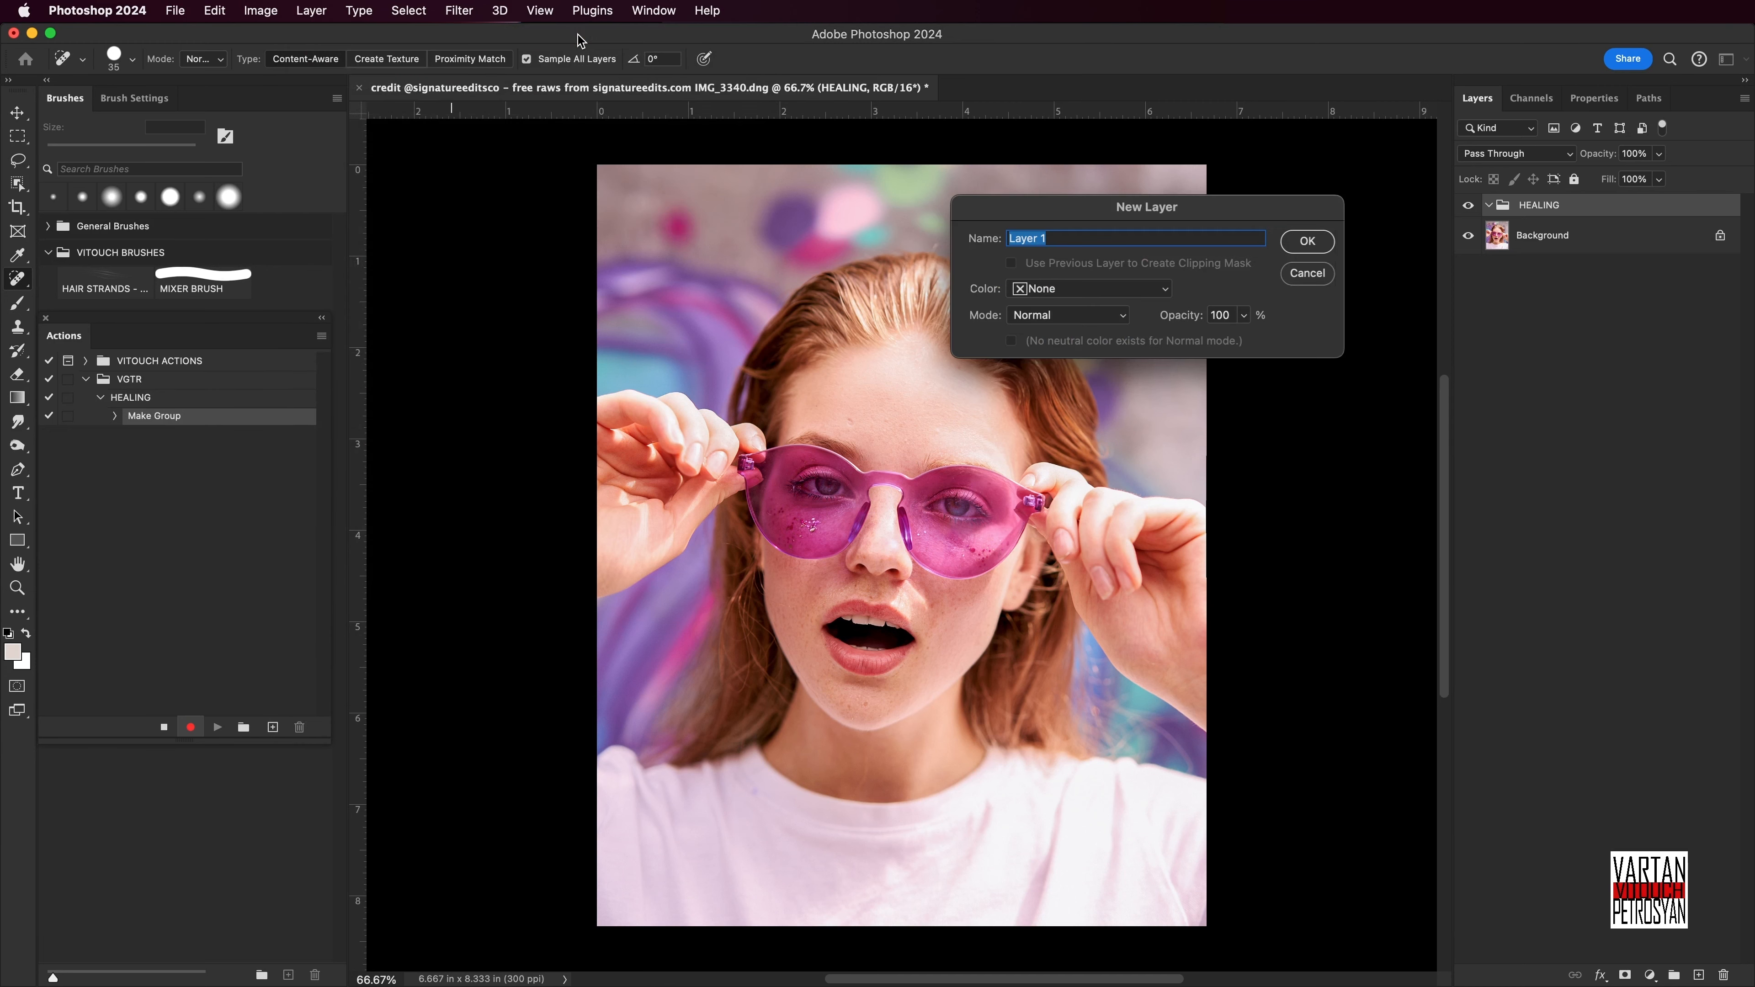
type("BACKGROUND")
key("Return")
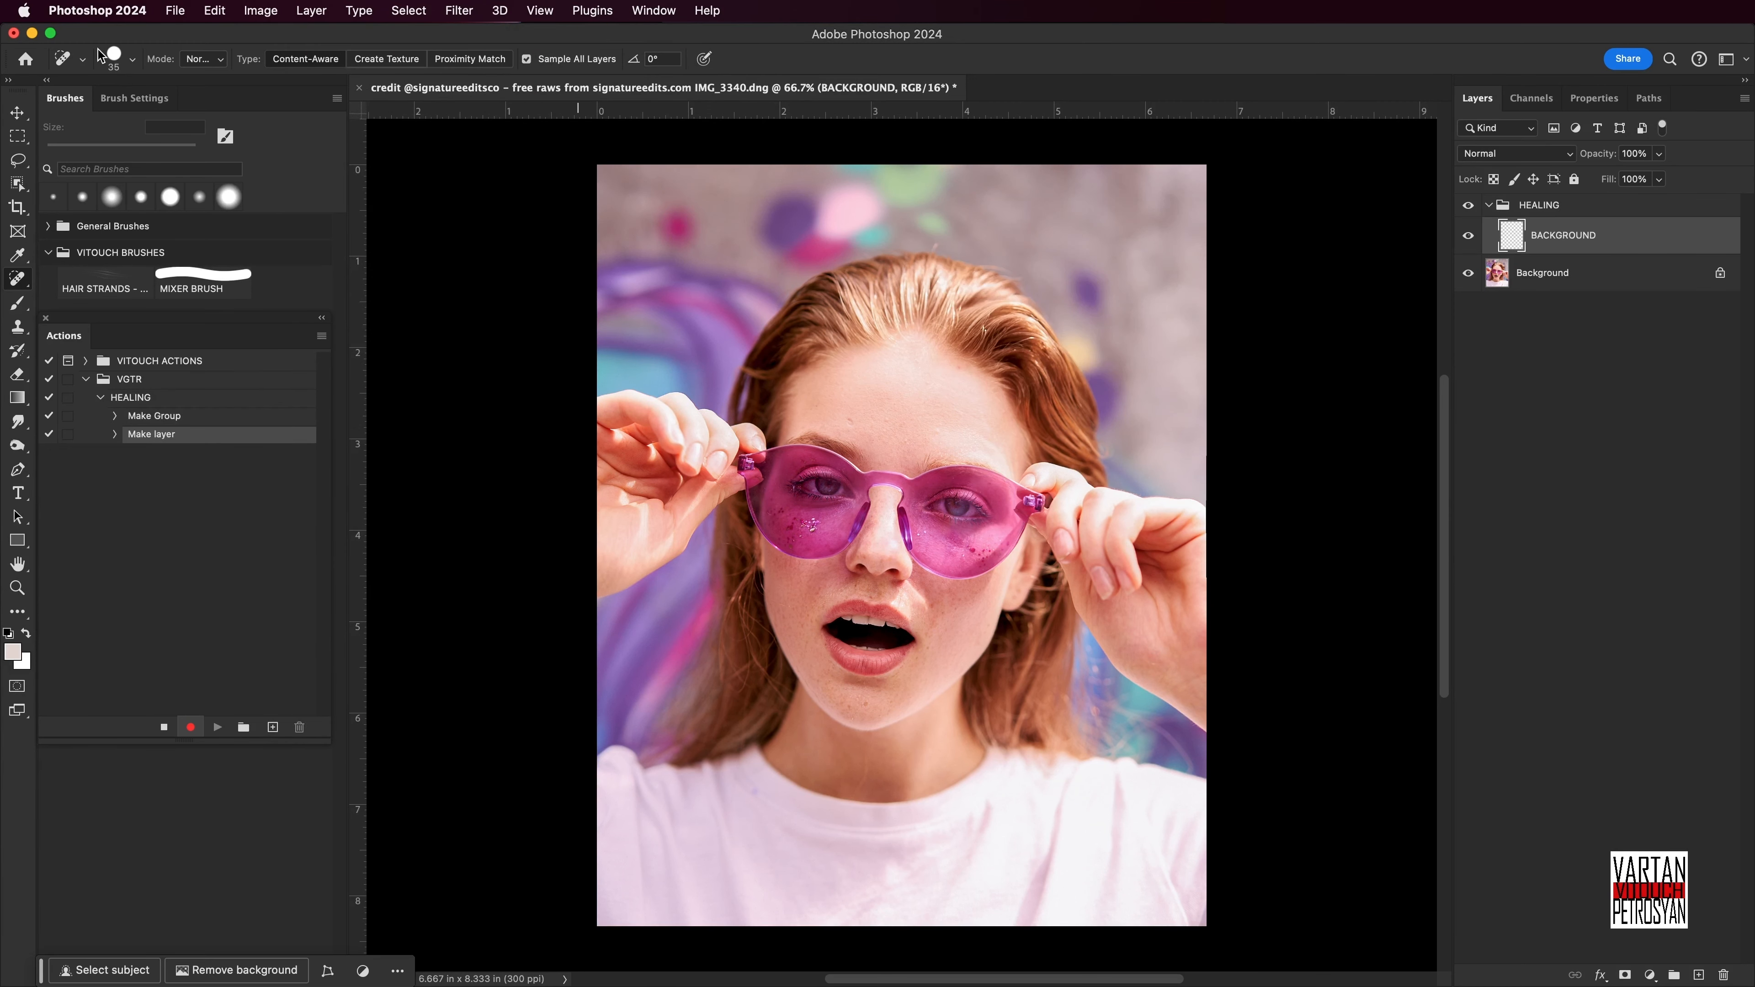
Add an empty layer named SUBJECT above the BACKGROUND layer in the HEALING group.
left_click(310, 11)
mouse_move(314, 35)
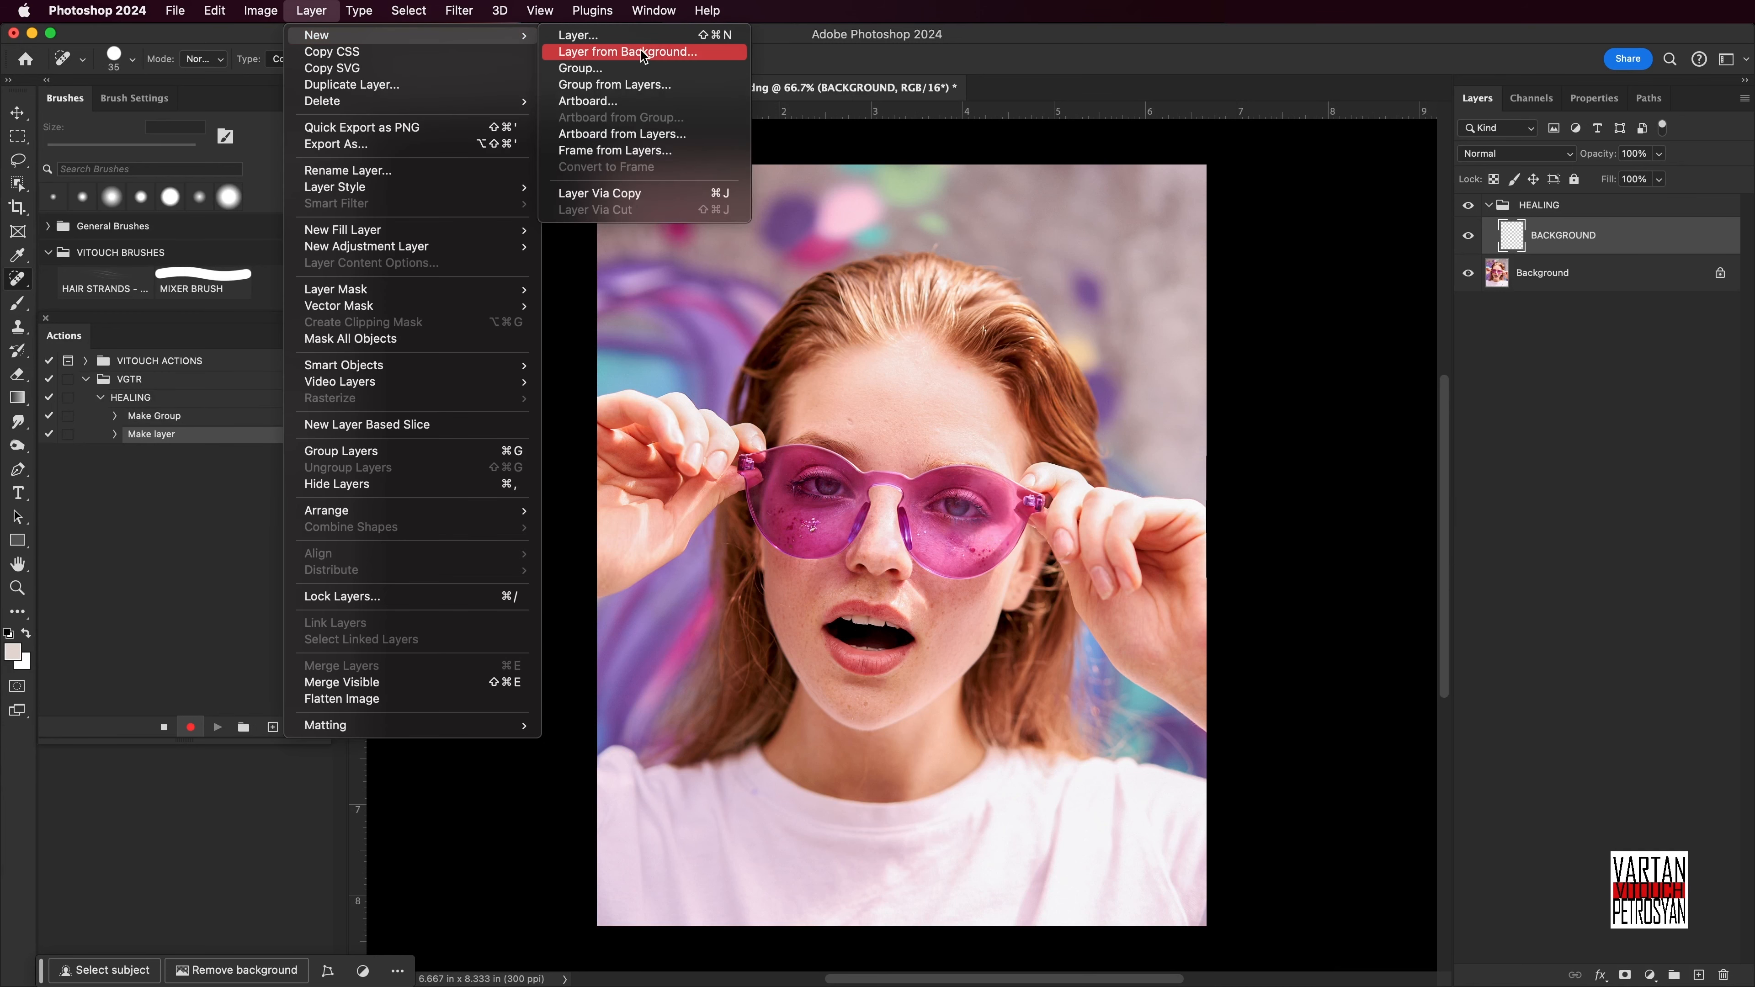
left_click(645, 37)
type("SUBJECT")
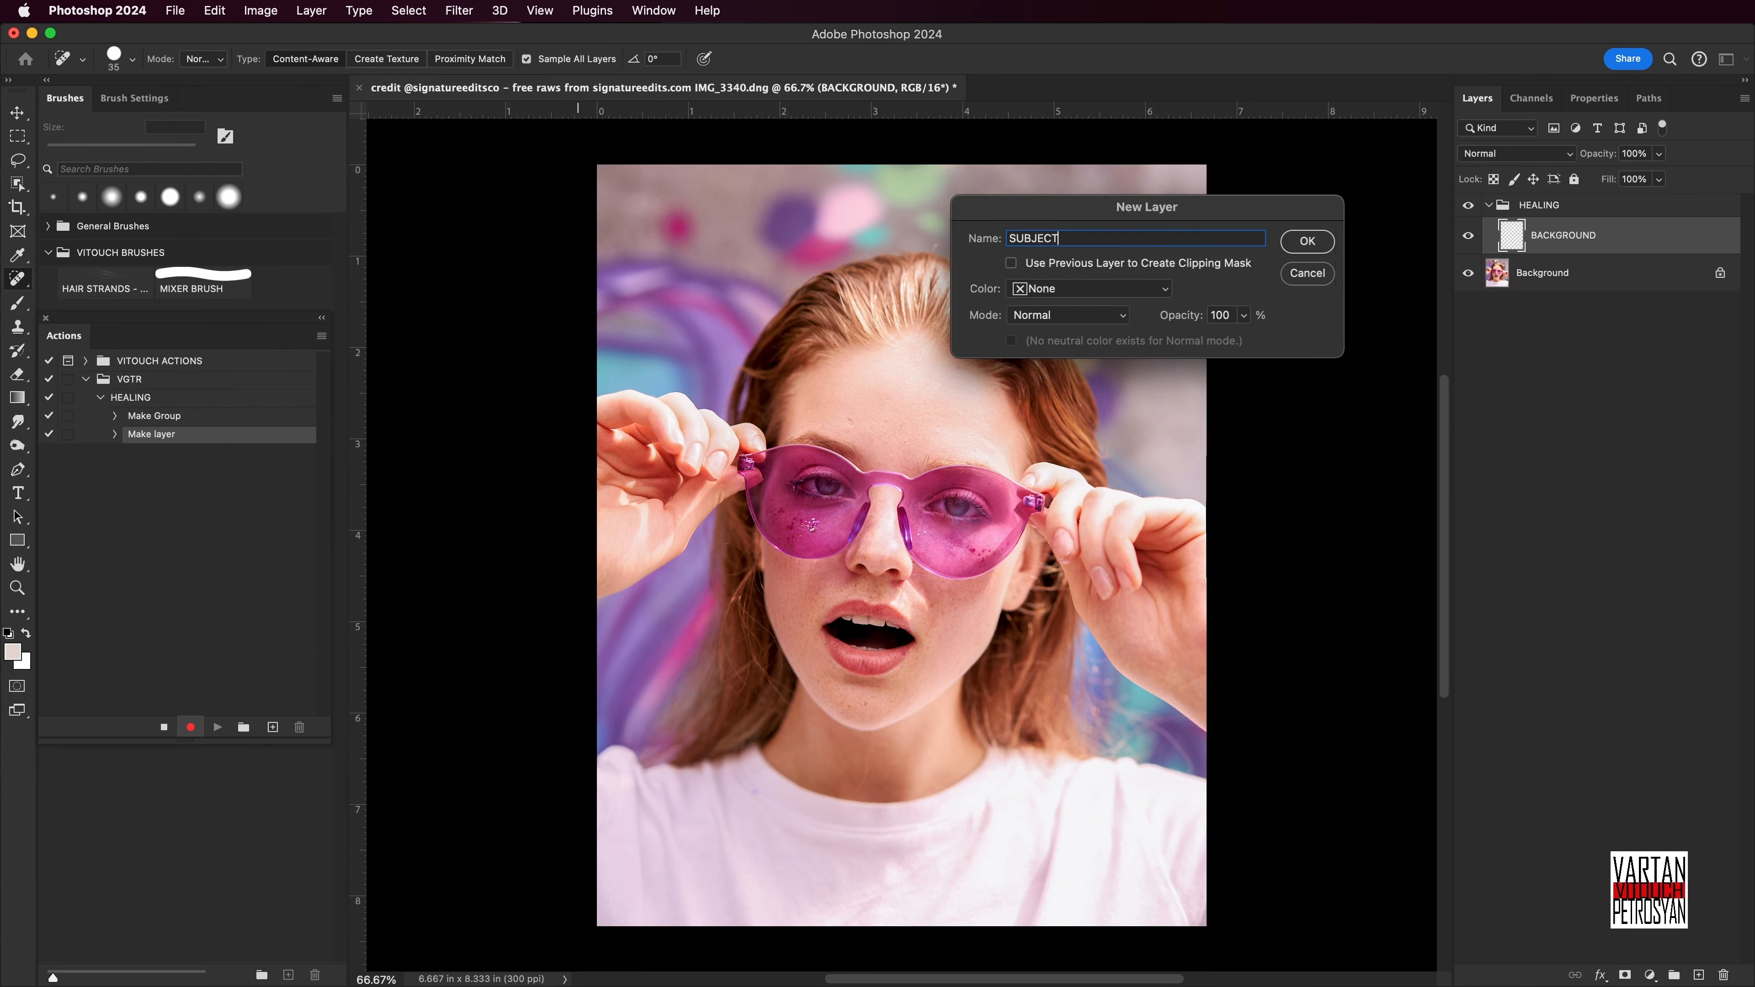
key("Return")
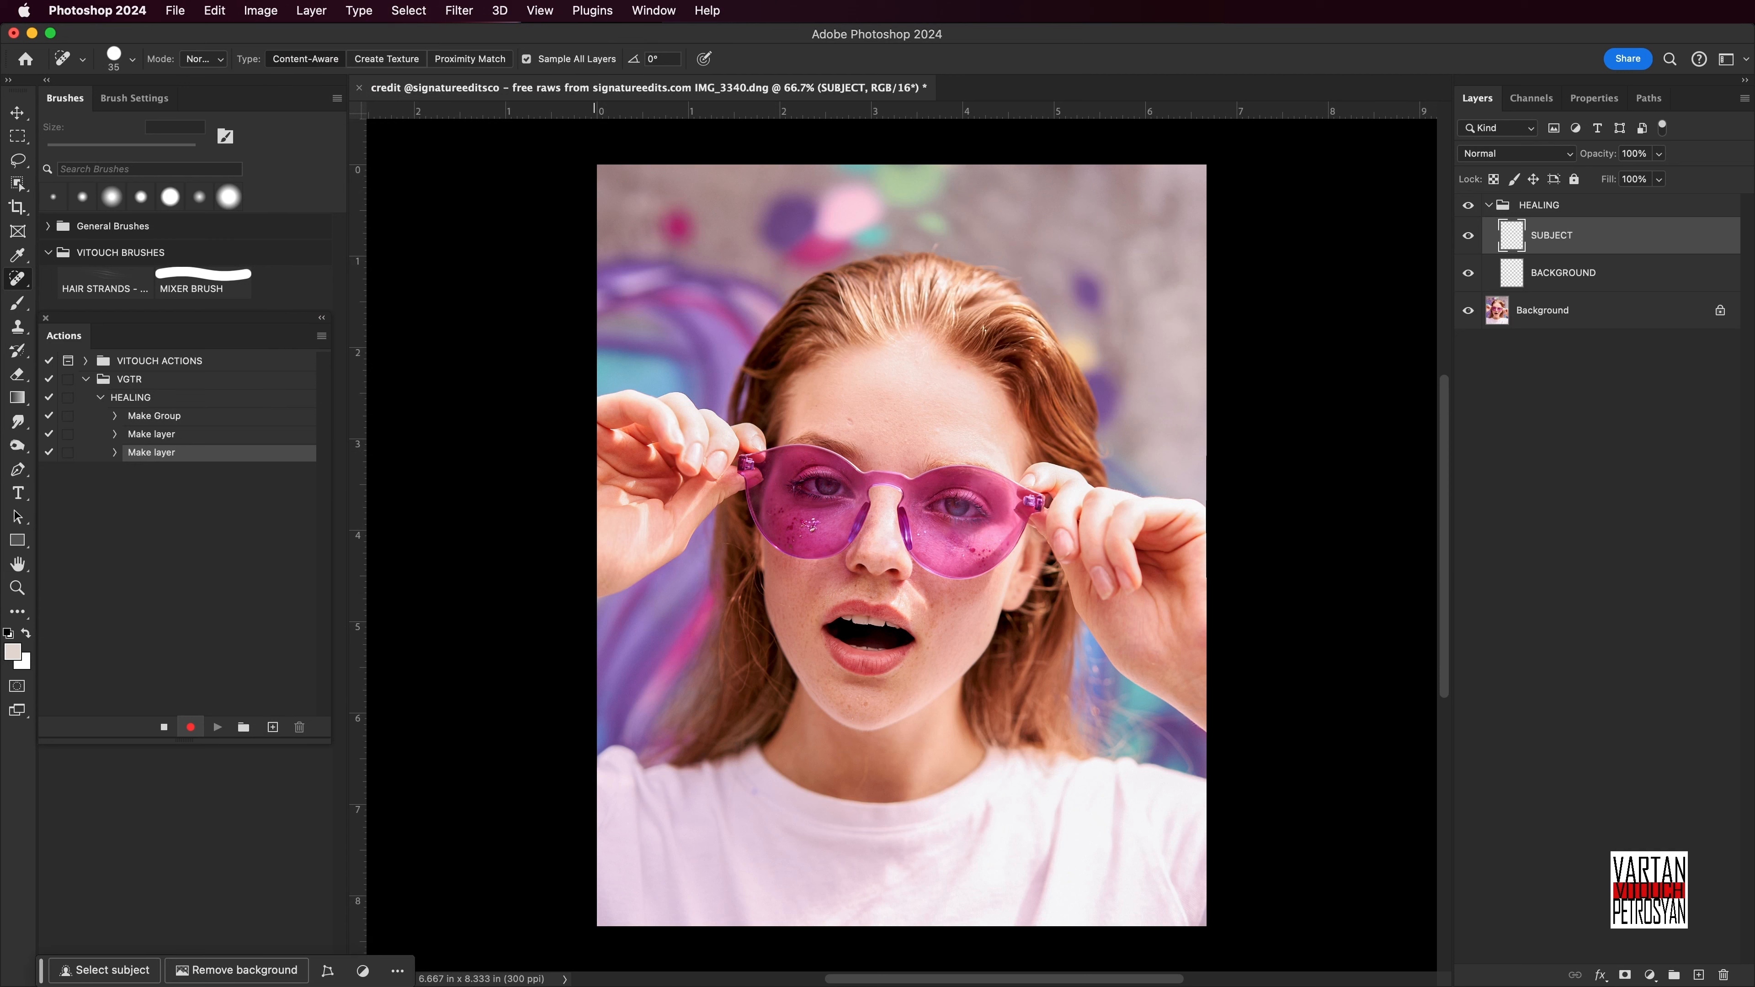
Add an empty layer named HAIR above the SUBJECT layer and stop recording the action.
left_click(309, 12)
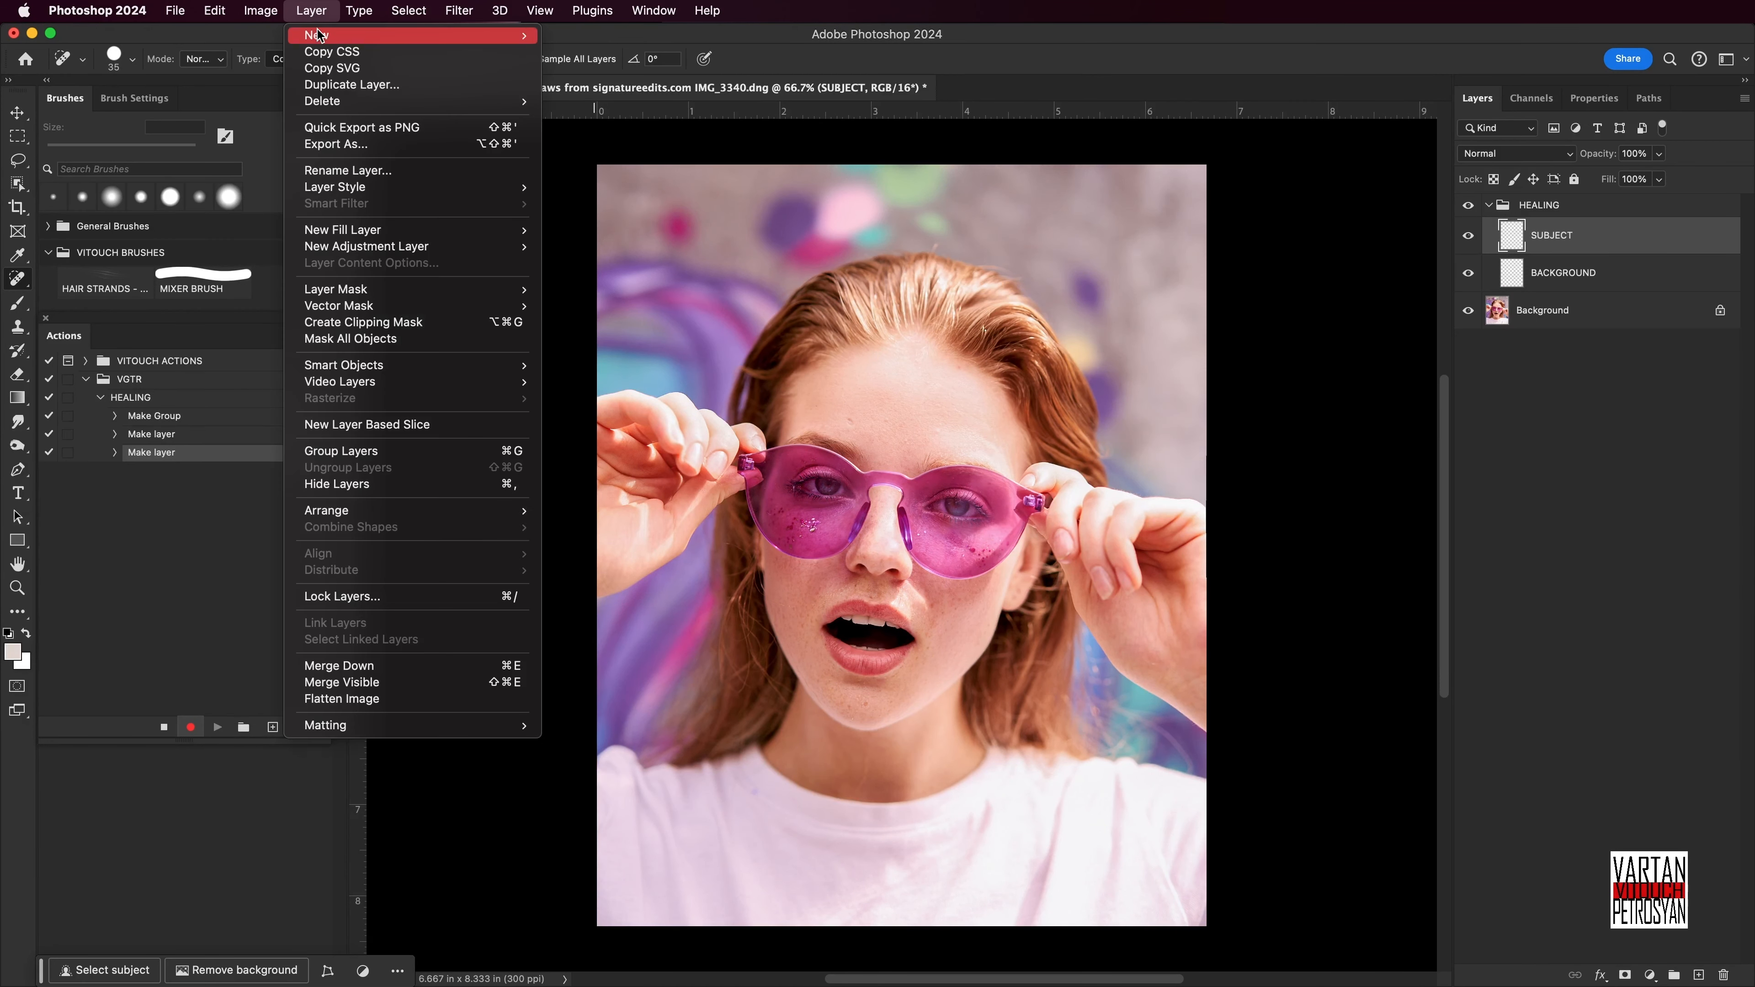
mouse_move(414, 36)
left_click(613, 36)
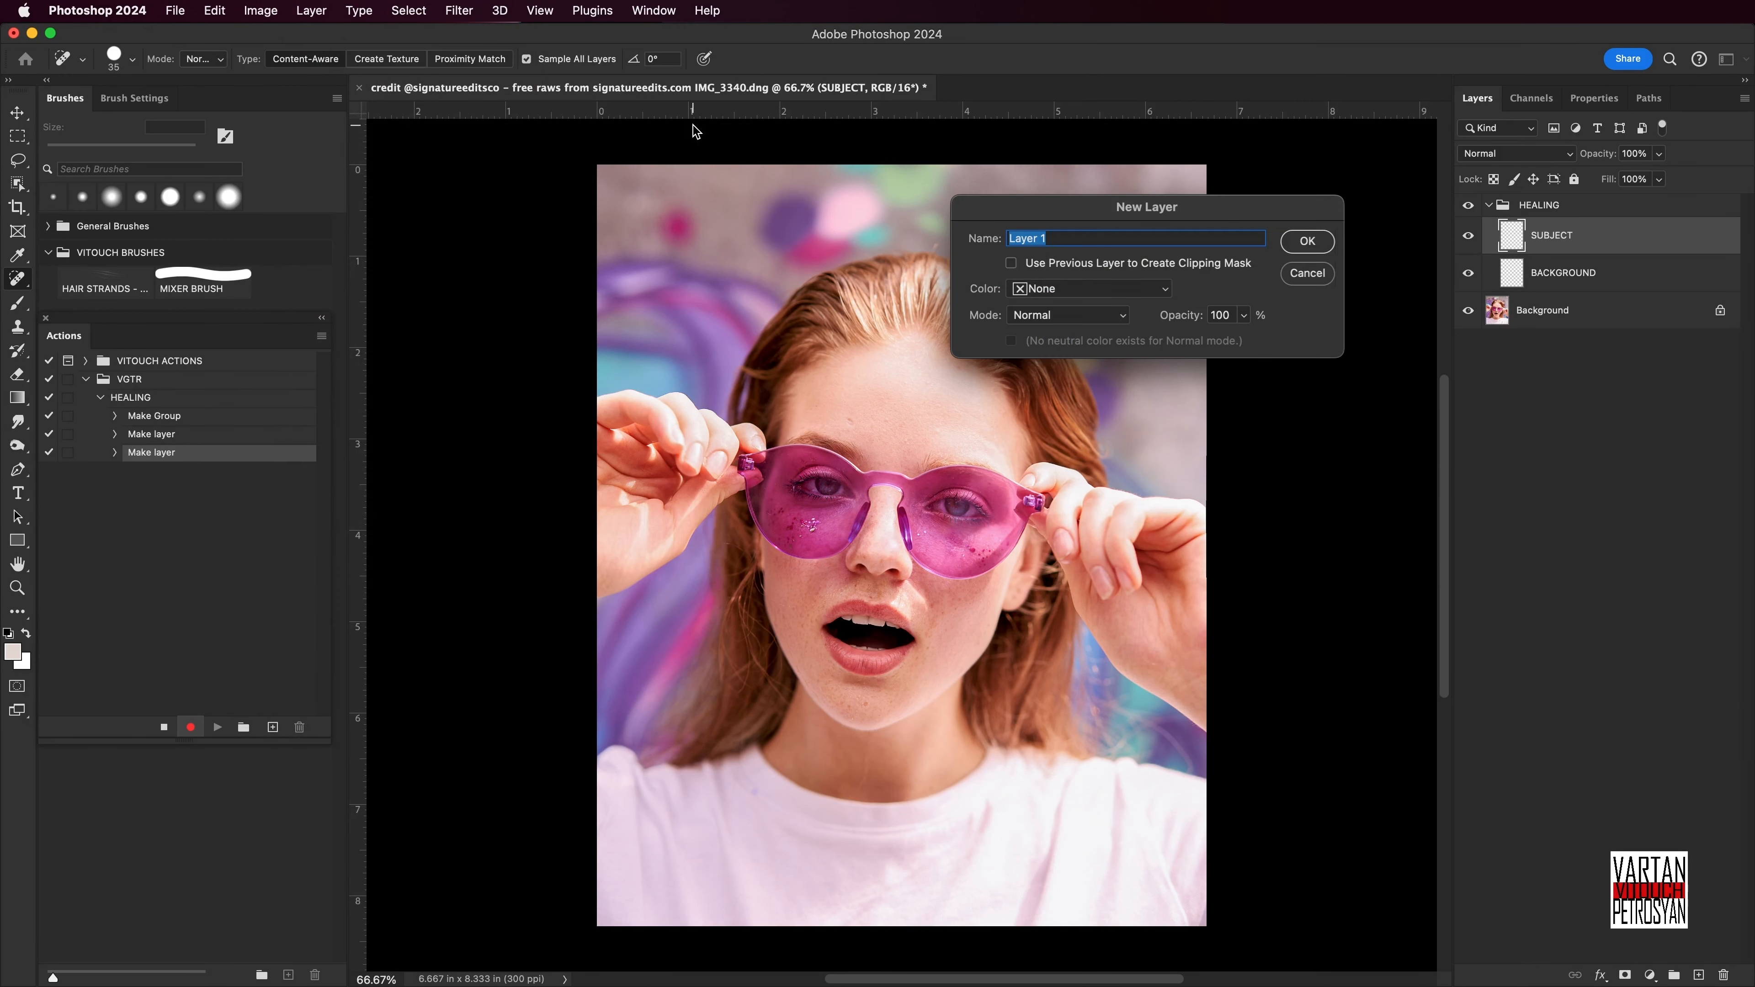
type("HAIR")
key("Return")
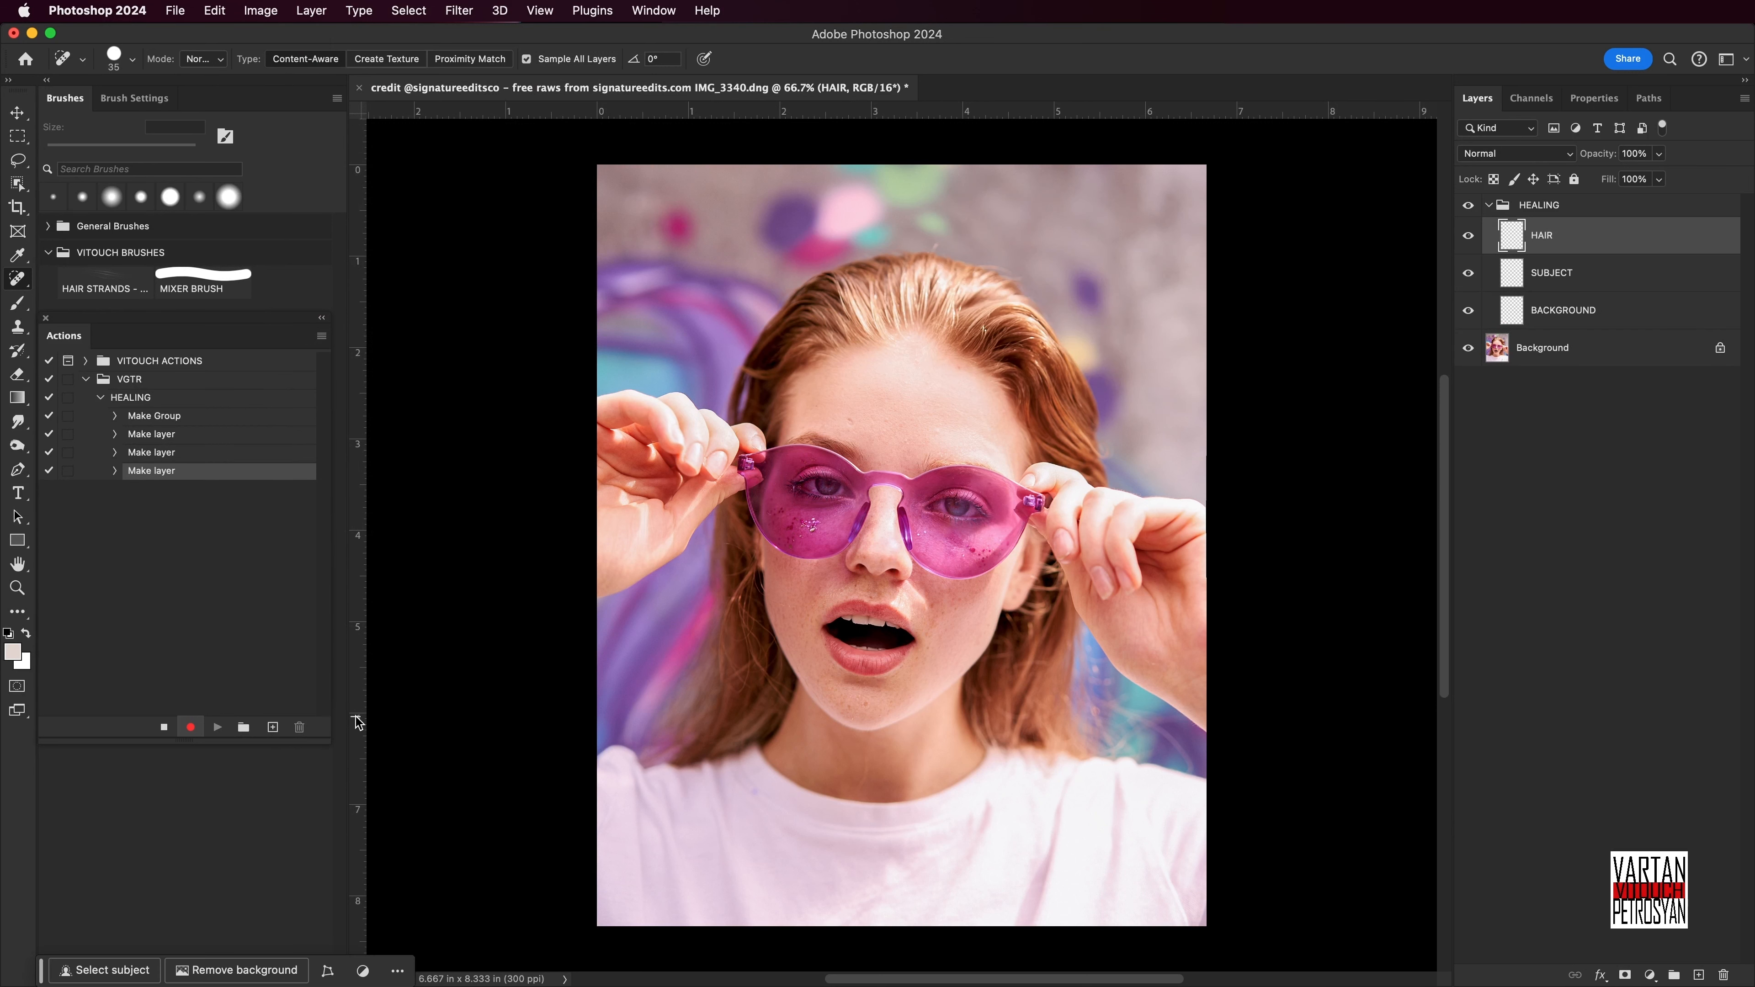
left_click(163, 727)
Delete the HEALING layer group and play the recorded HEALING action to rebuild it.
left_click(1535, 211)
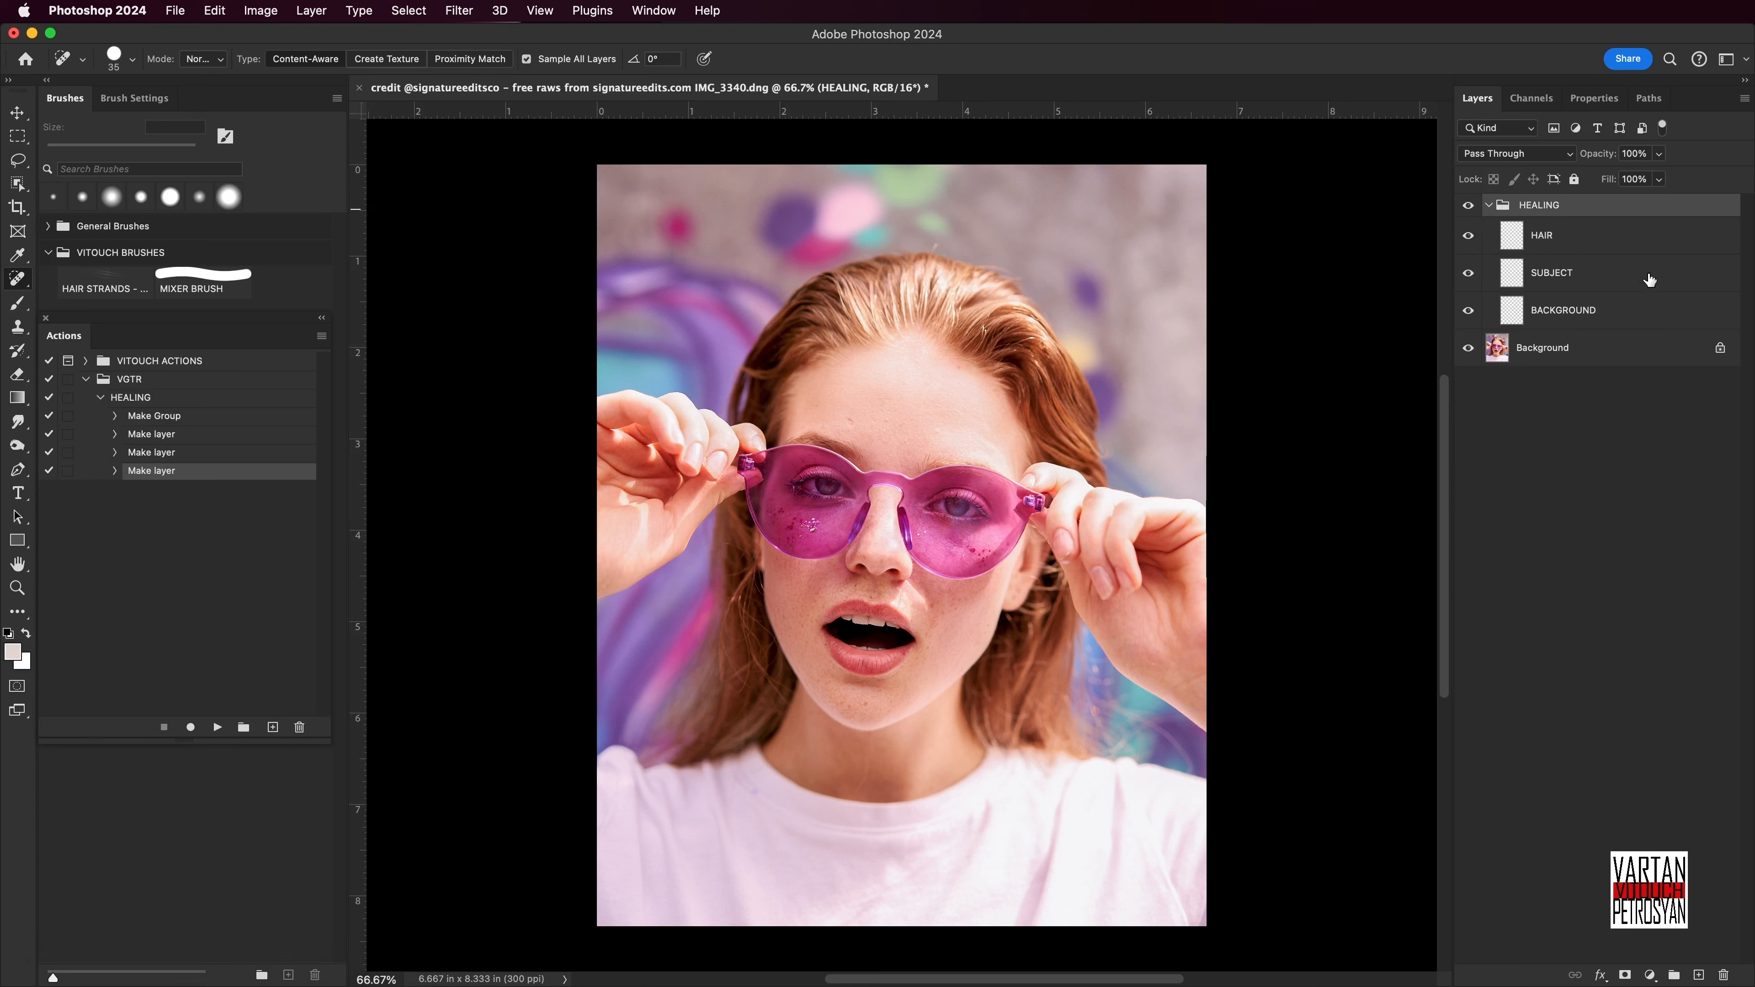
mouse_move(1531, 214)
left_mouse_down()
mouse_move(1617, 803)
mouse_move(1686, 961)
mouse_move(1723, 974)
left_mouse_up()
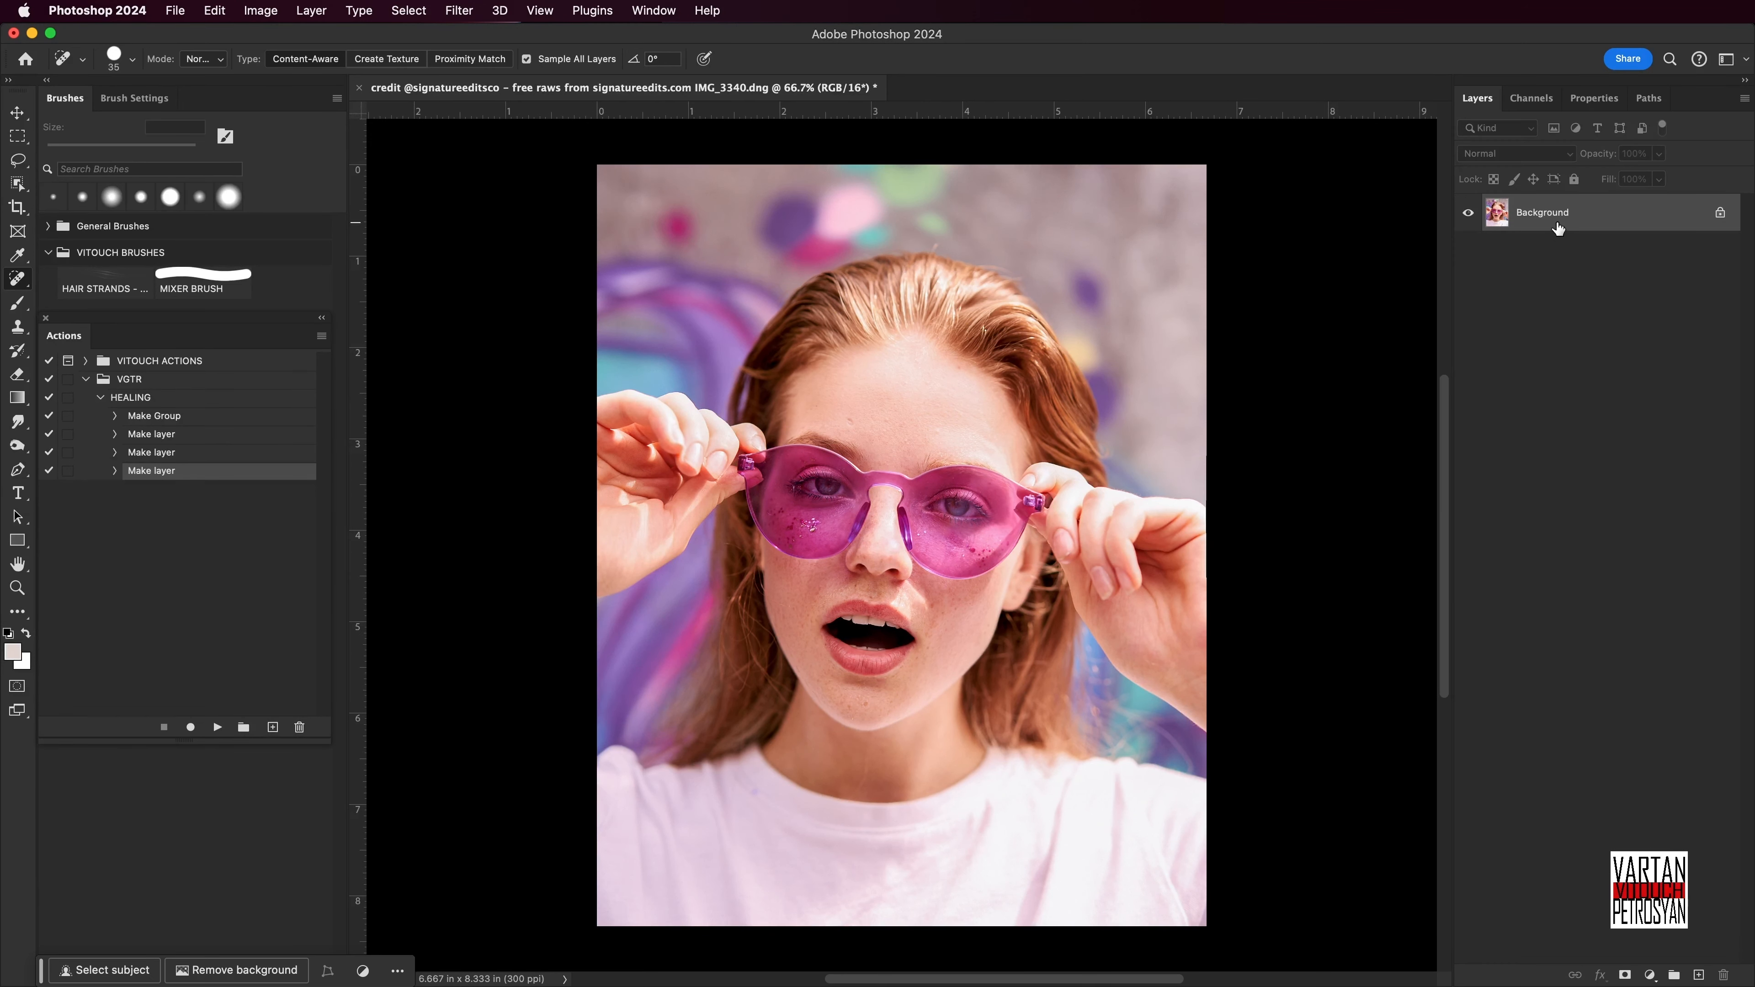
left_click(117, 401)
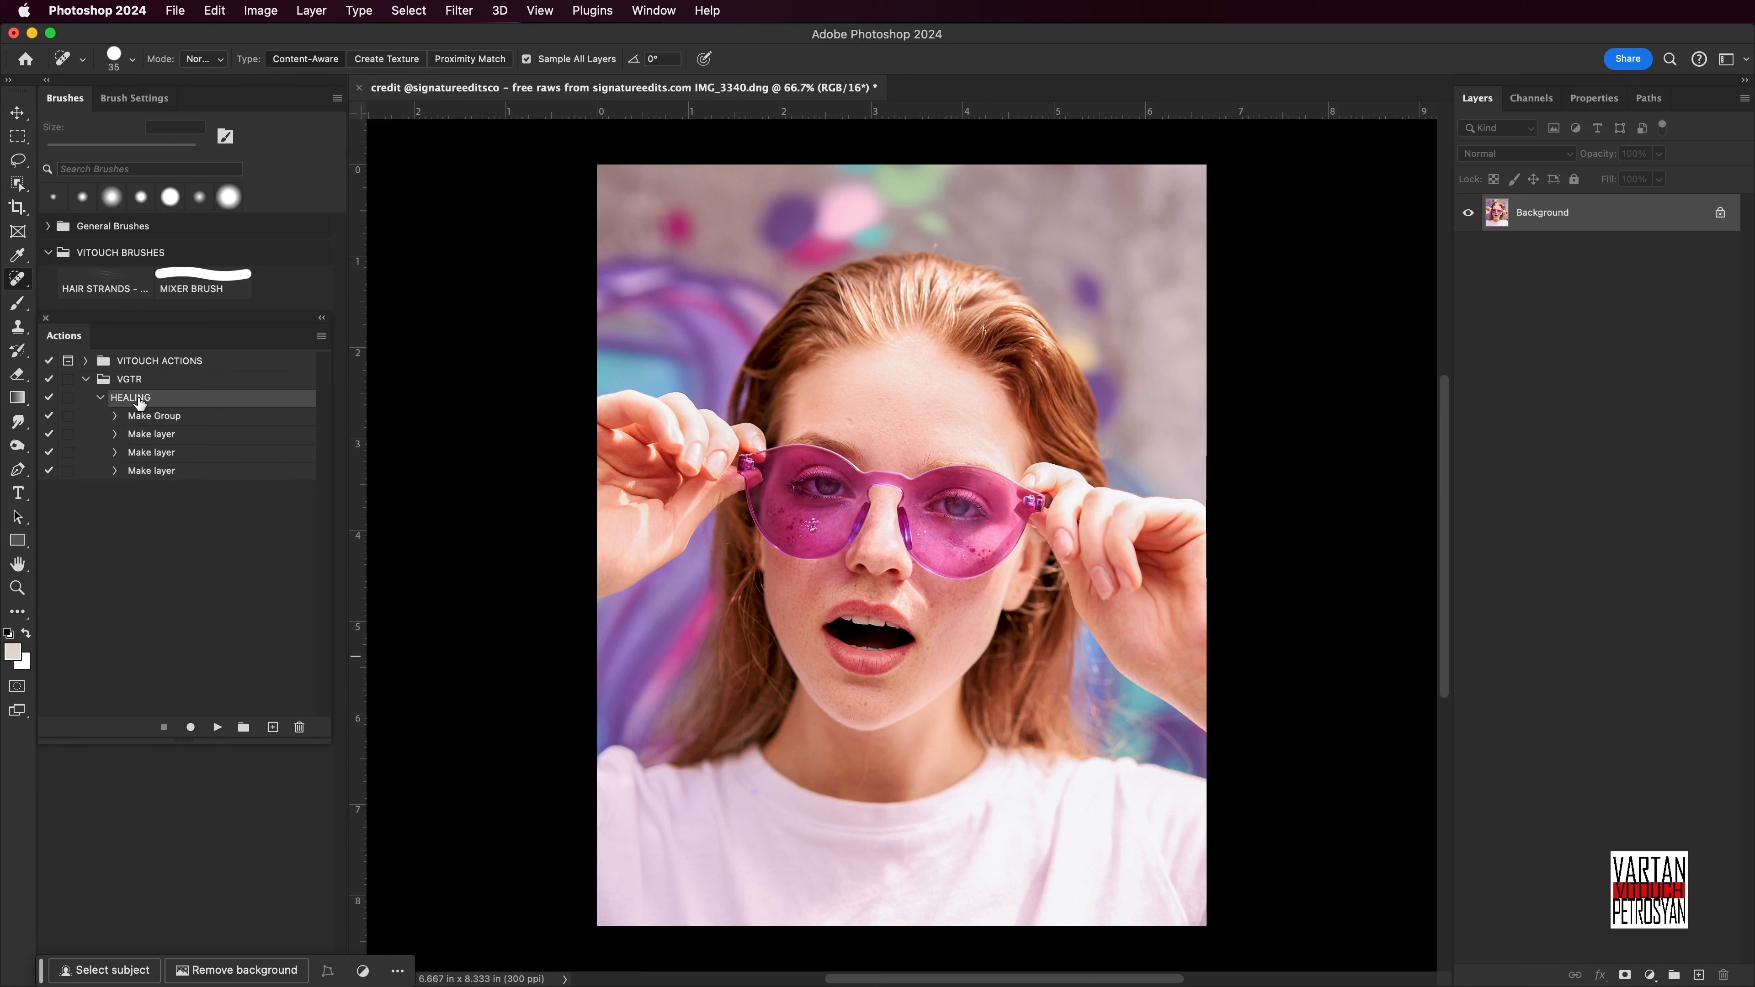
left_click(100, 398)
left_click(217, 728)
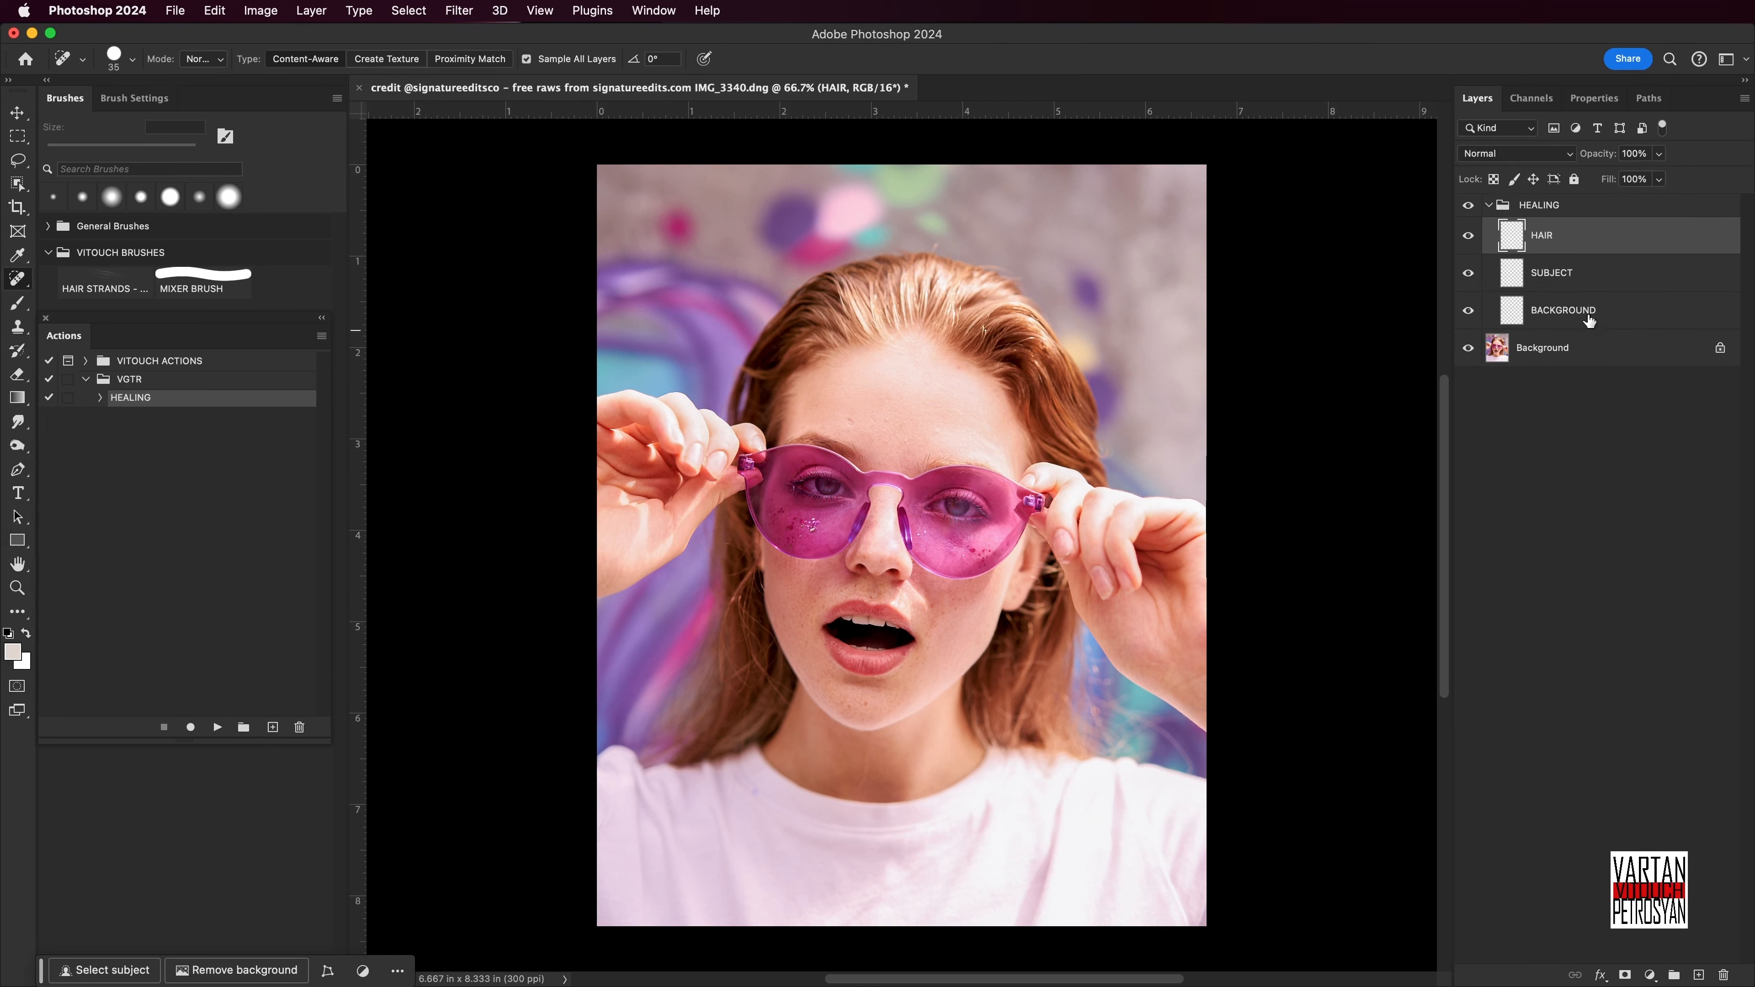
left_click(1546, 314)
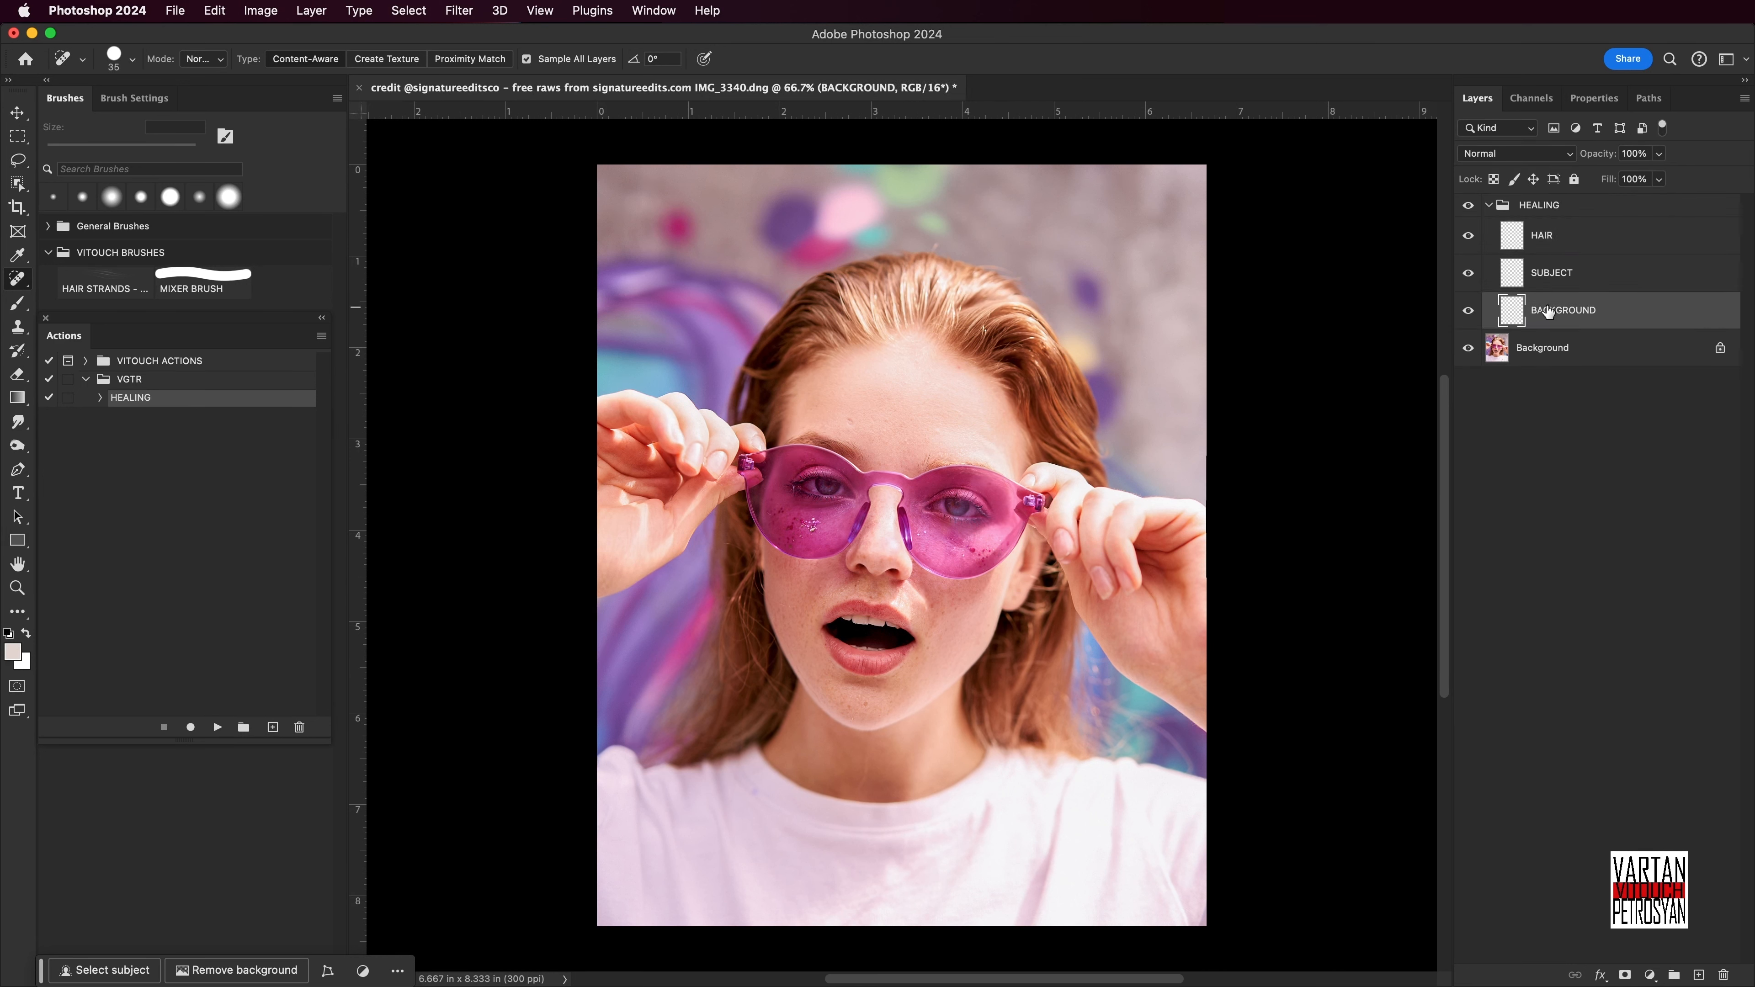
left_click(1559, 273)
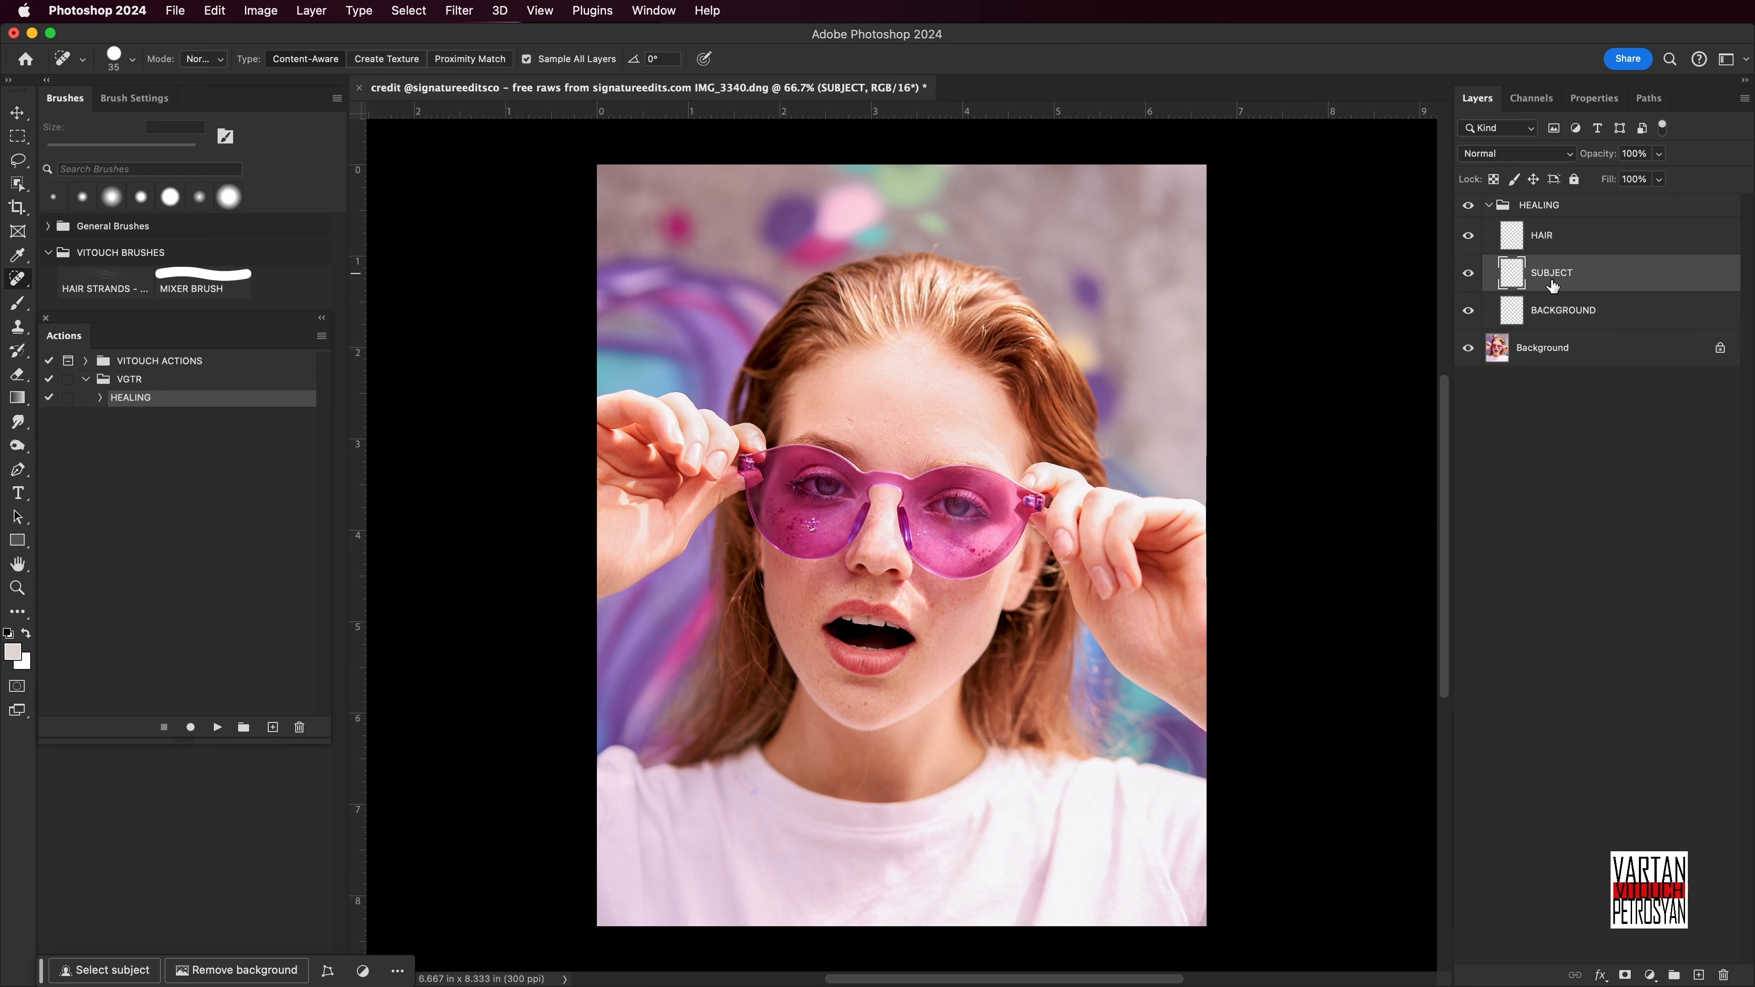
left_click(1550, 220)
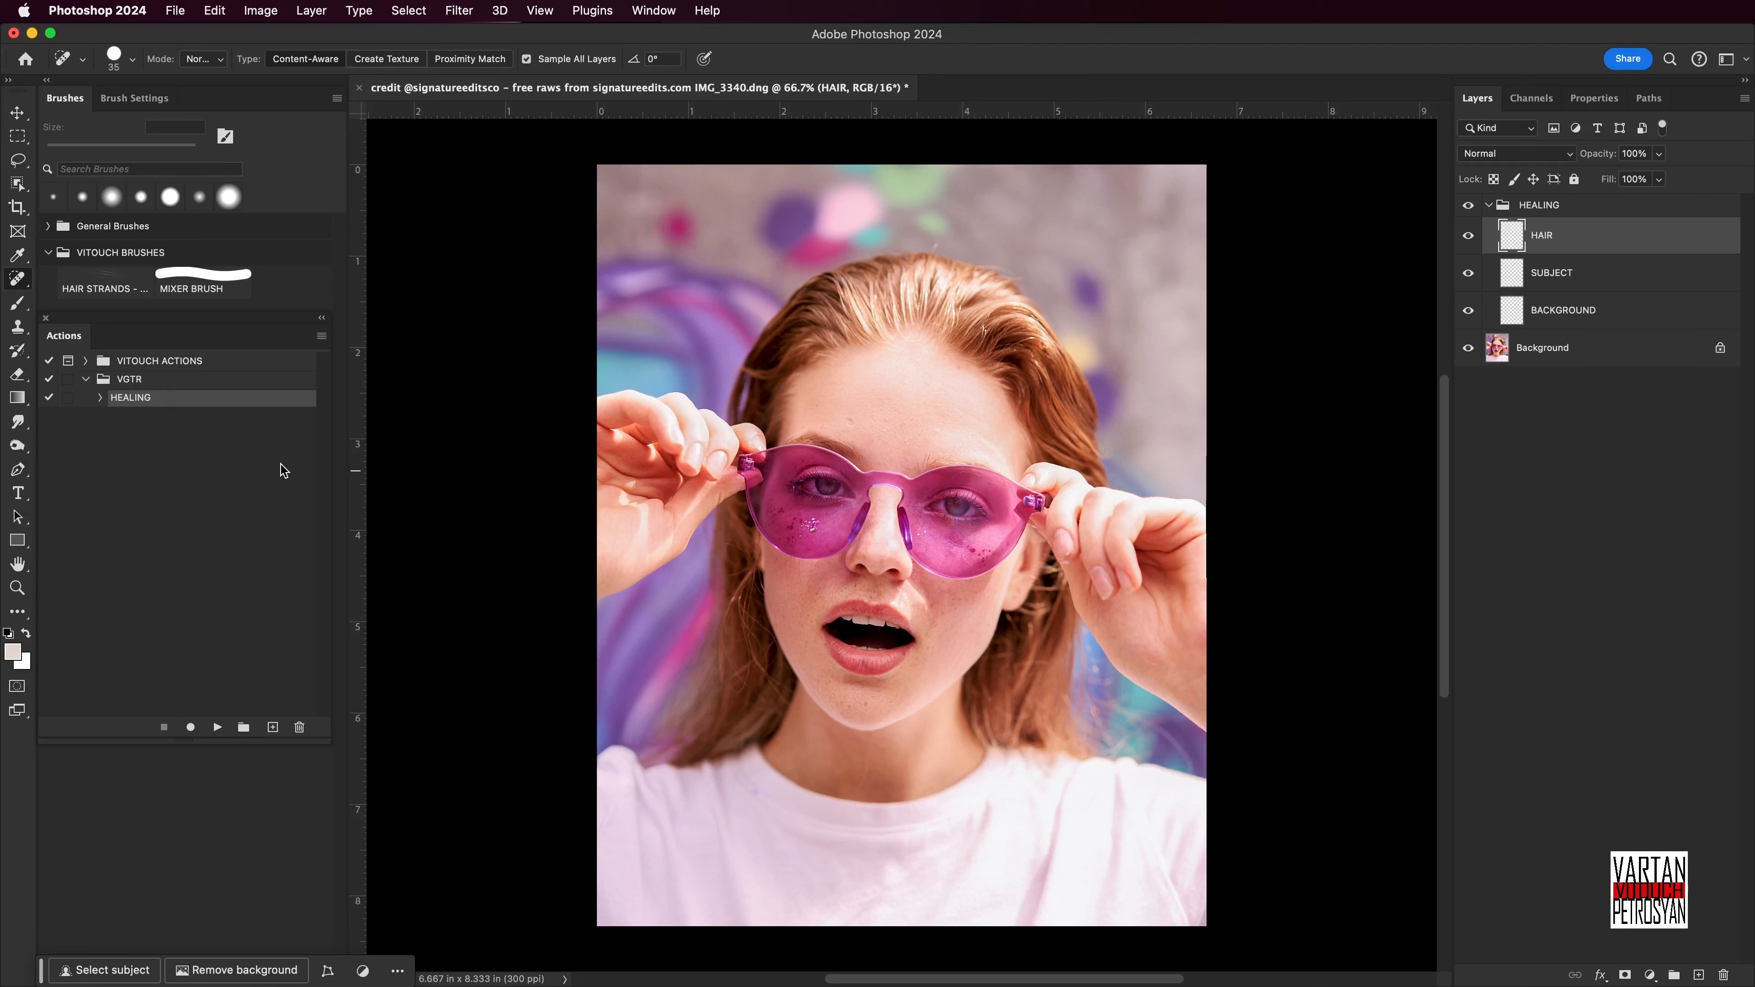
left_click(1630, 324)
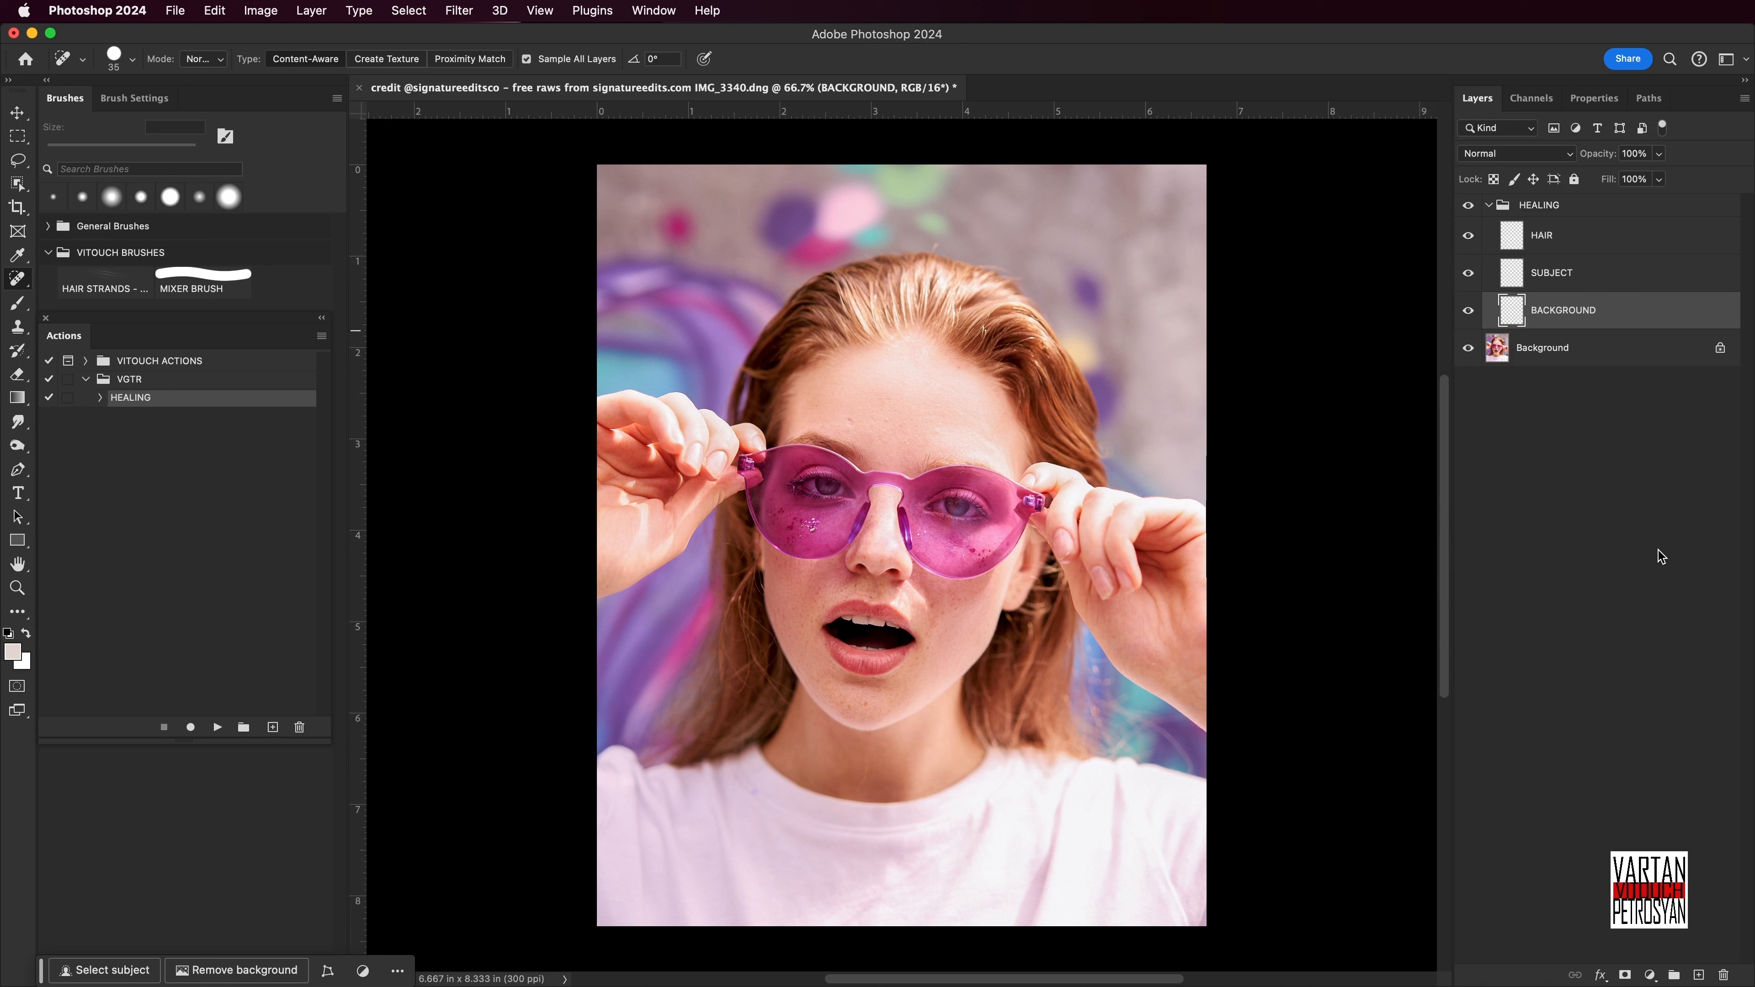
Collapse the HEALING layer group and start recording a new action named FREQUENCY SEPARATION in the VGTR set.
left_click(1490, 206)
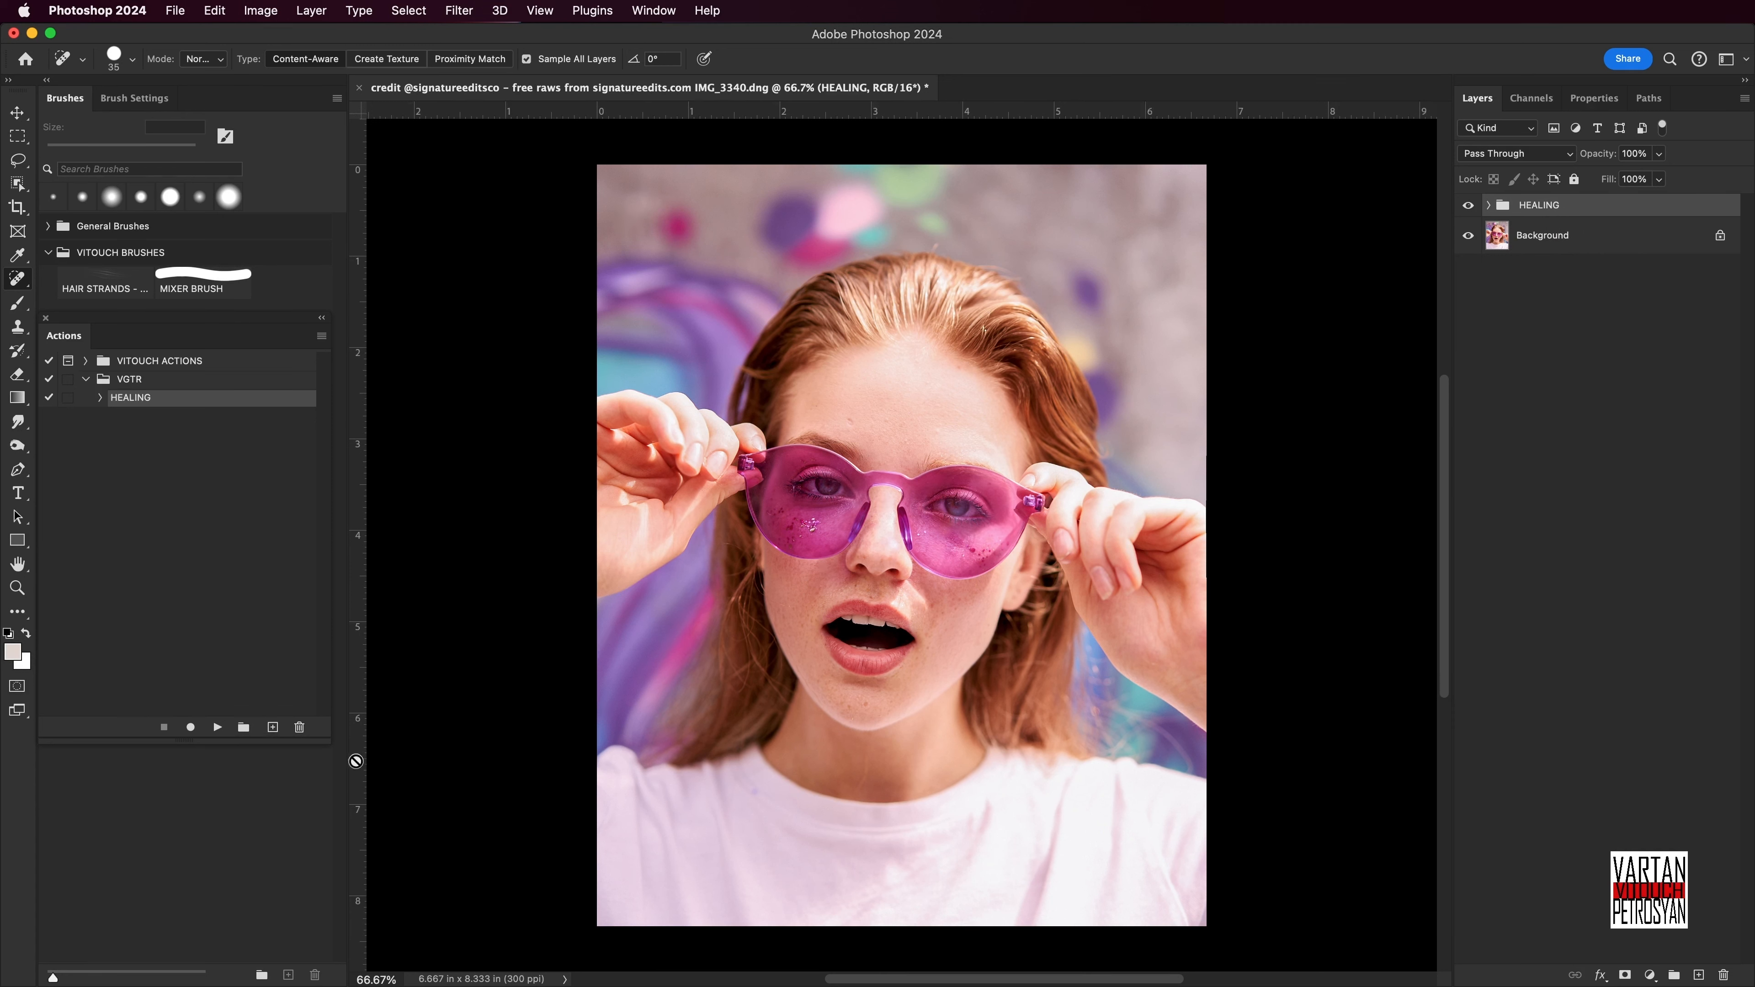
left_click(273, 728)
type("F")
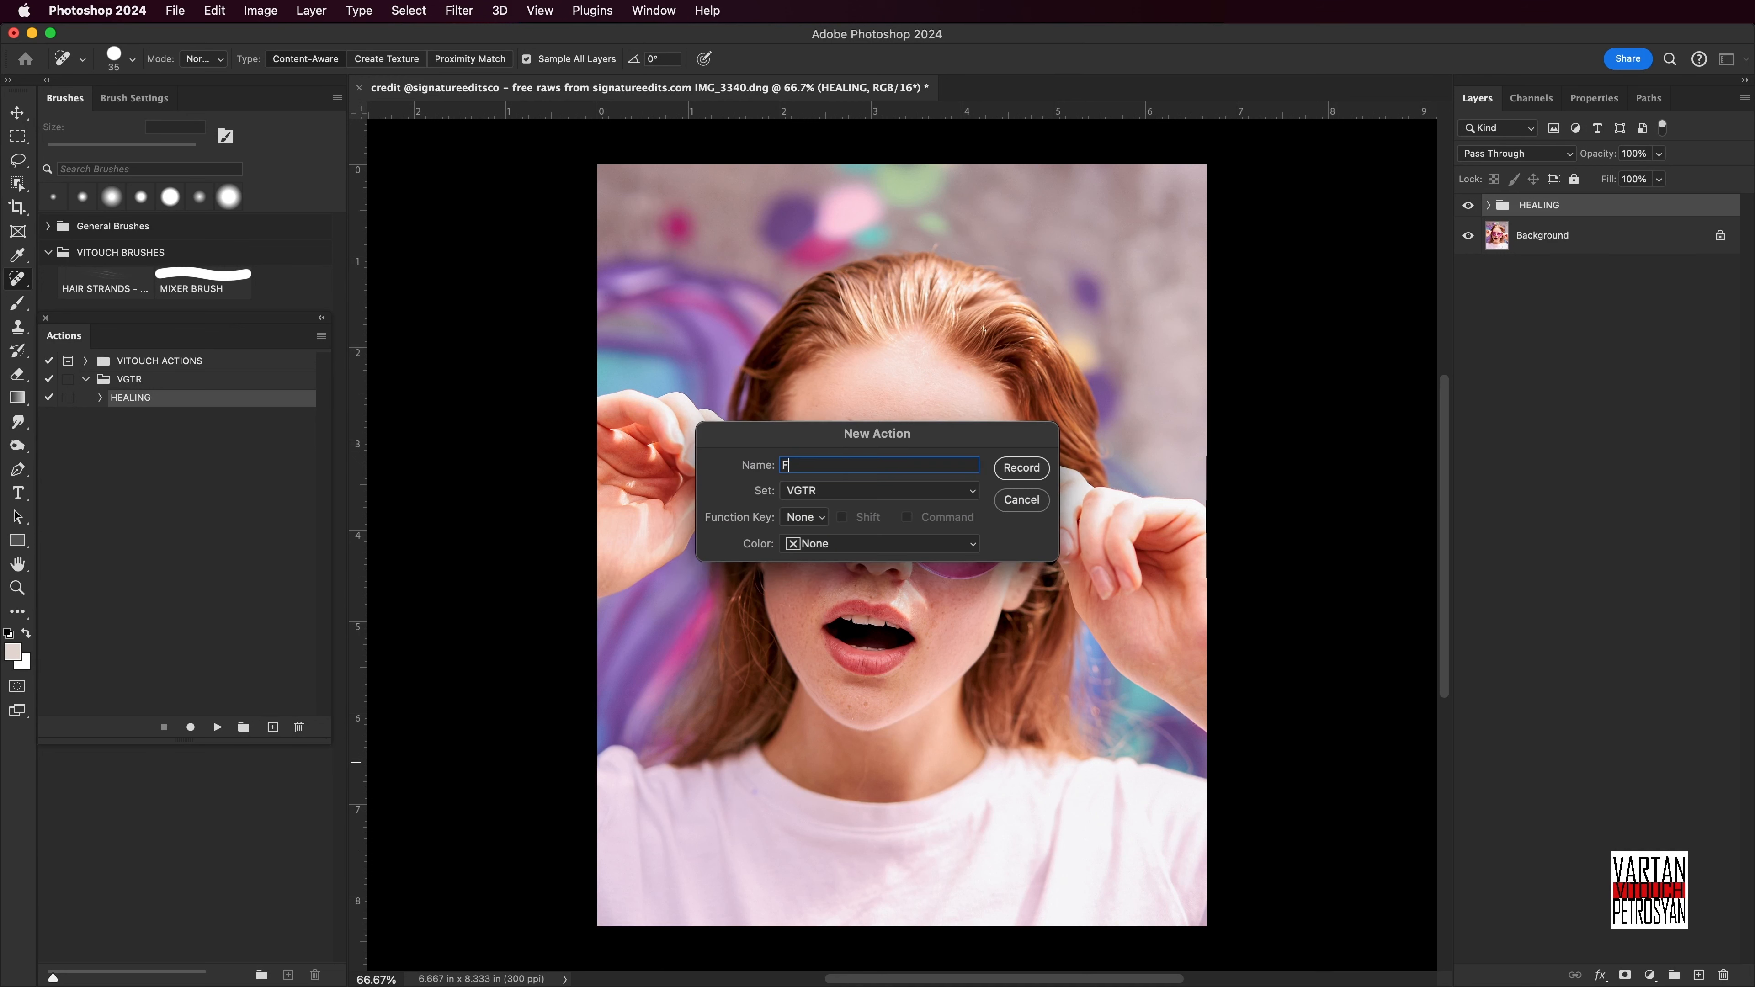
type("REQUENCY SERPARATION")
left_click(1021, 470)
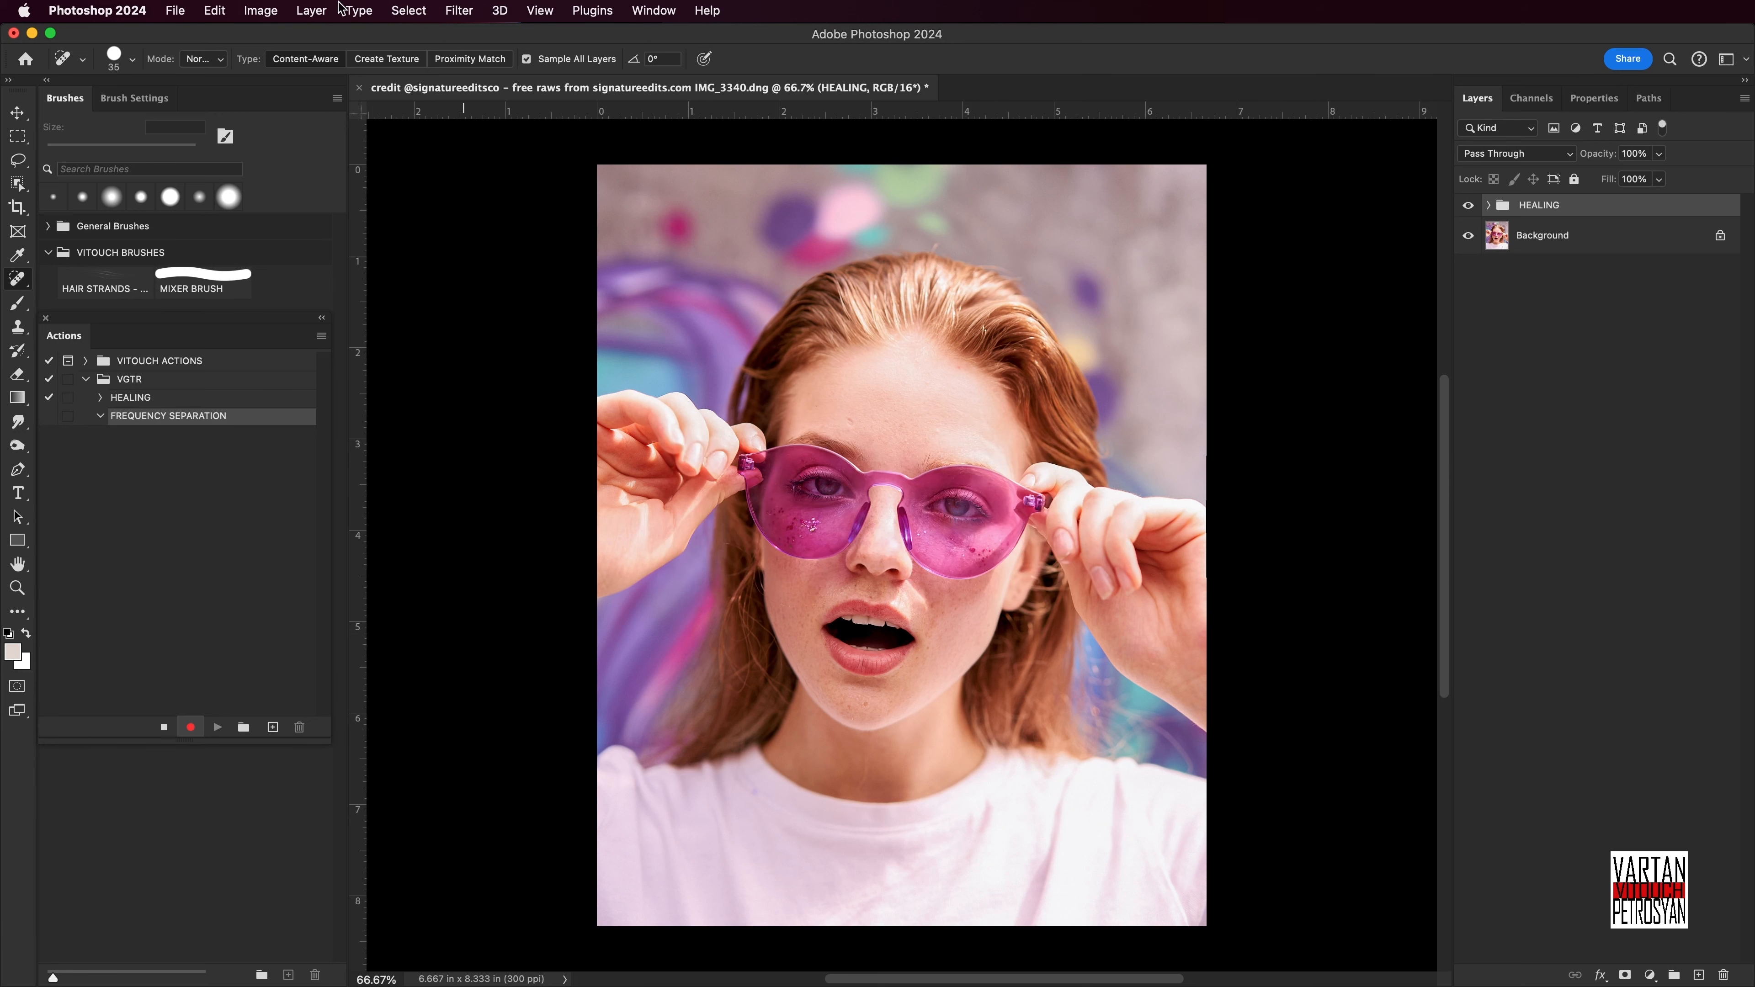
Create a new layer group named FREQUENCY SEPARATION above the HEALING group.
left_click(311, 10)
mouse_move(319, 35)
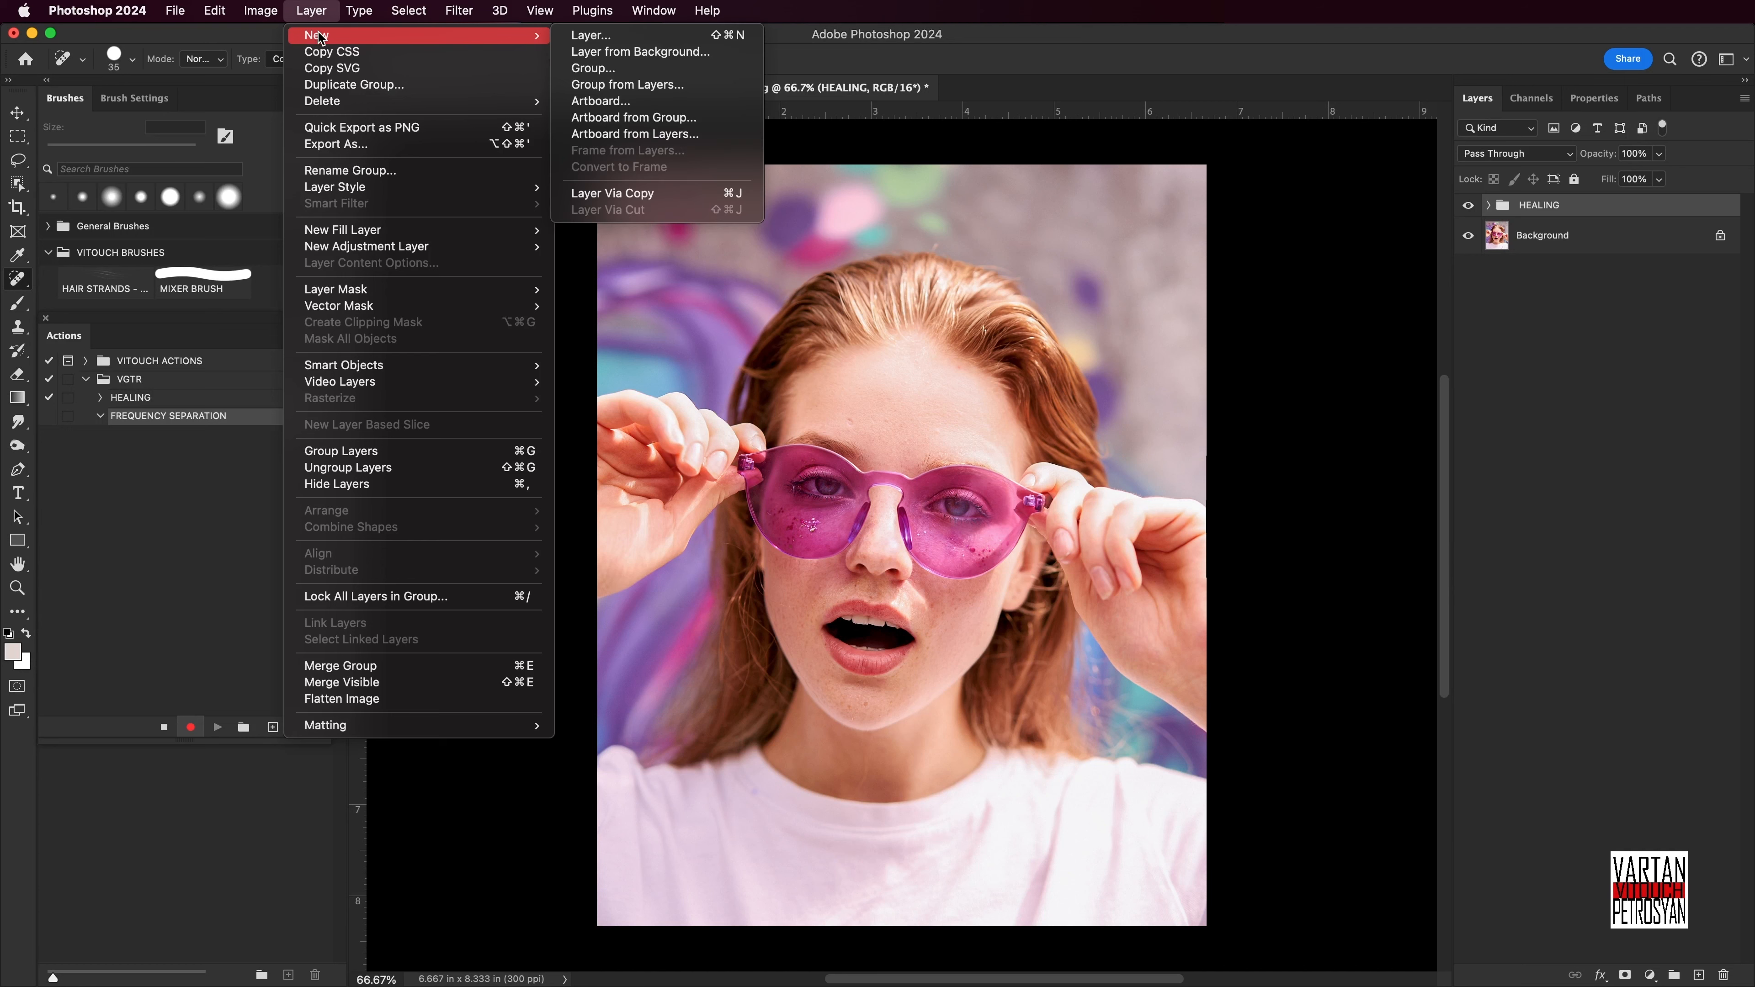
left_click(642, 78)
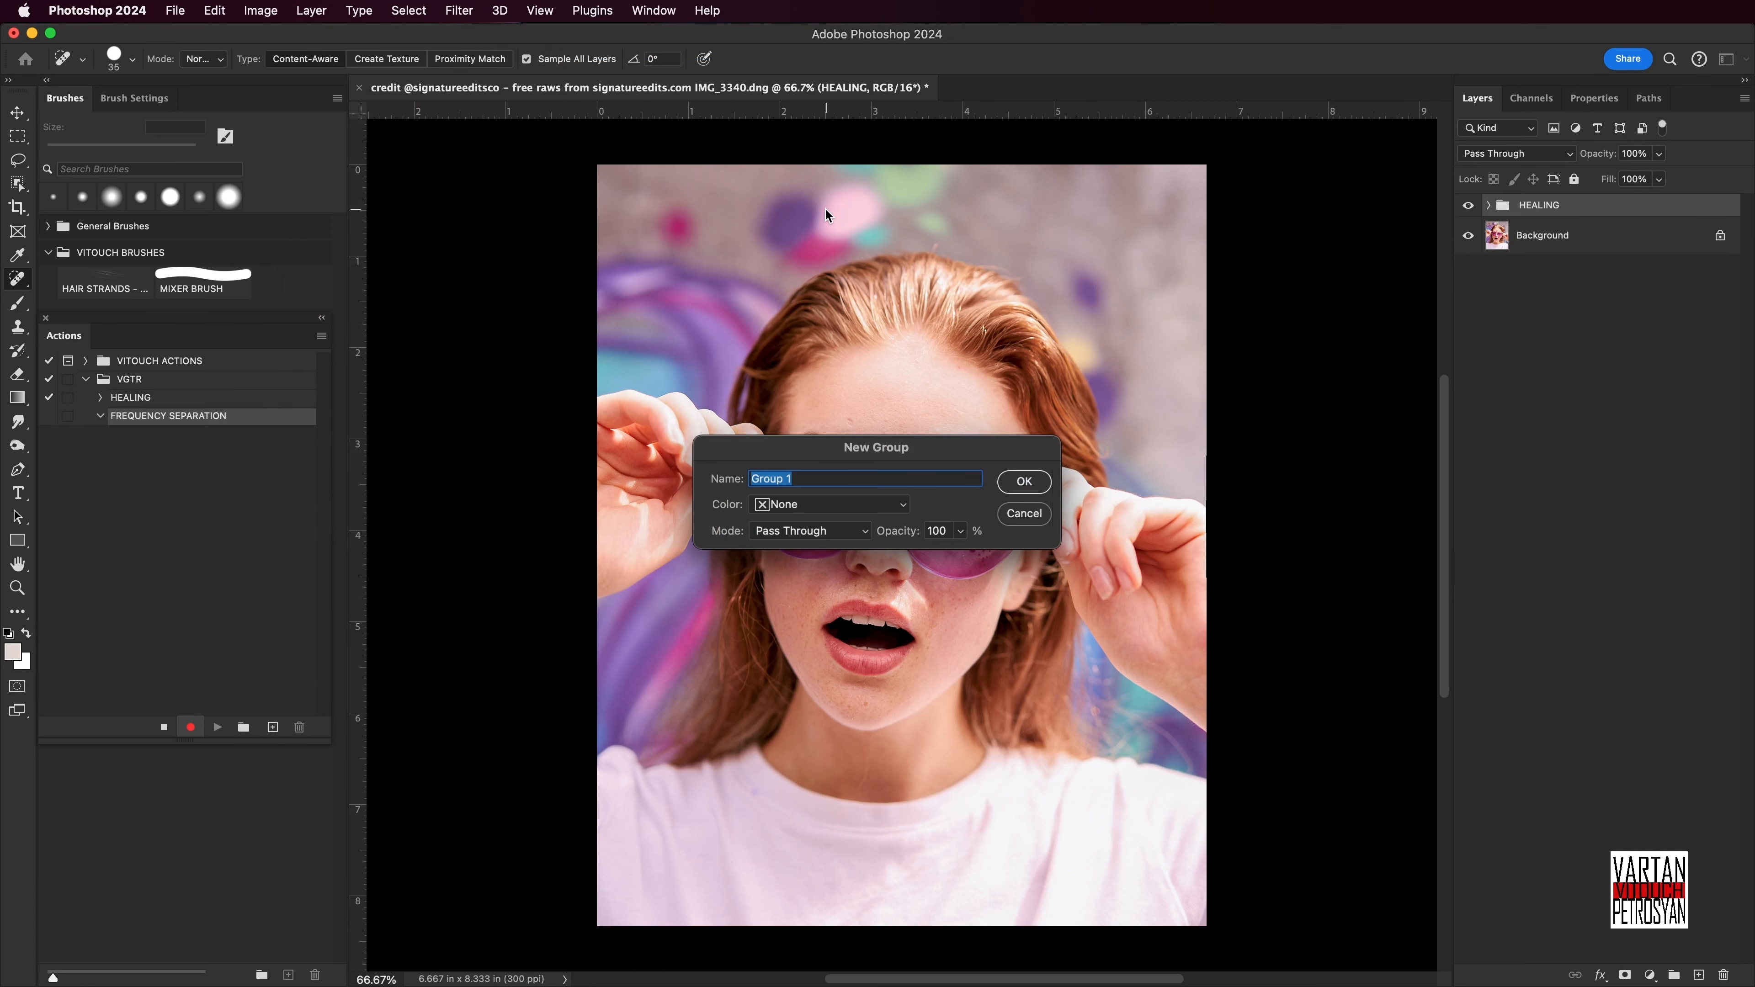
type("FREQUENCY SEPARTAION")
key("BackSpace")
key("BackSpace")
key("BackSpace")
key("BackSpace")
key("BackSpace")
type("ATION")
left_click(1026, 481)
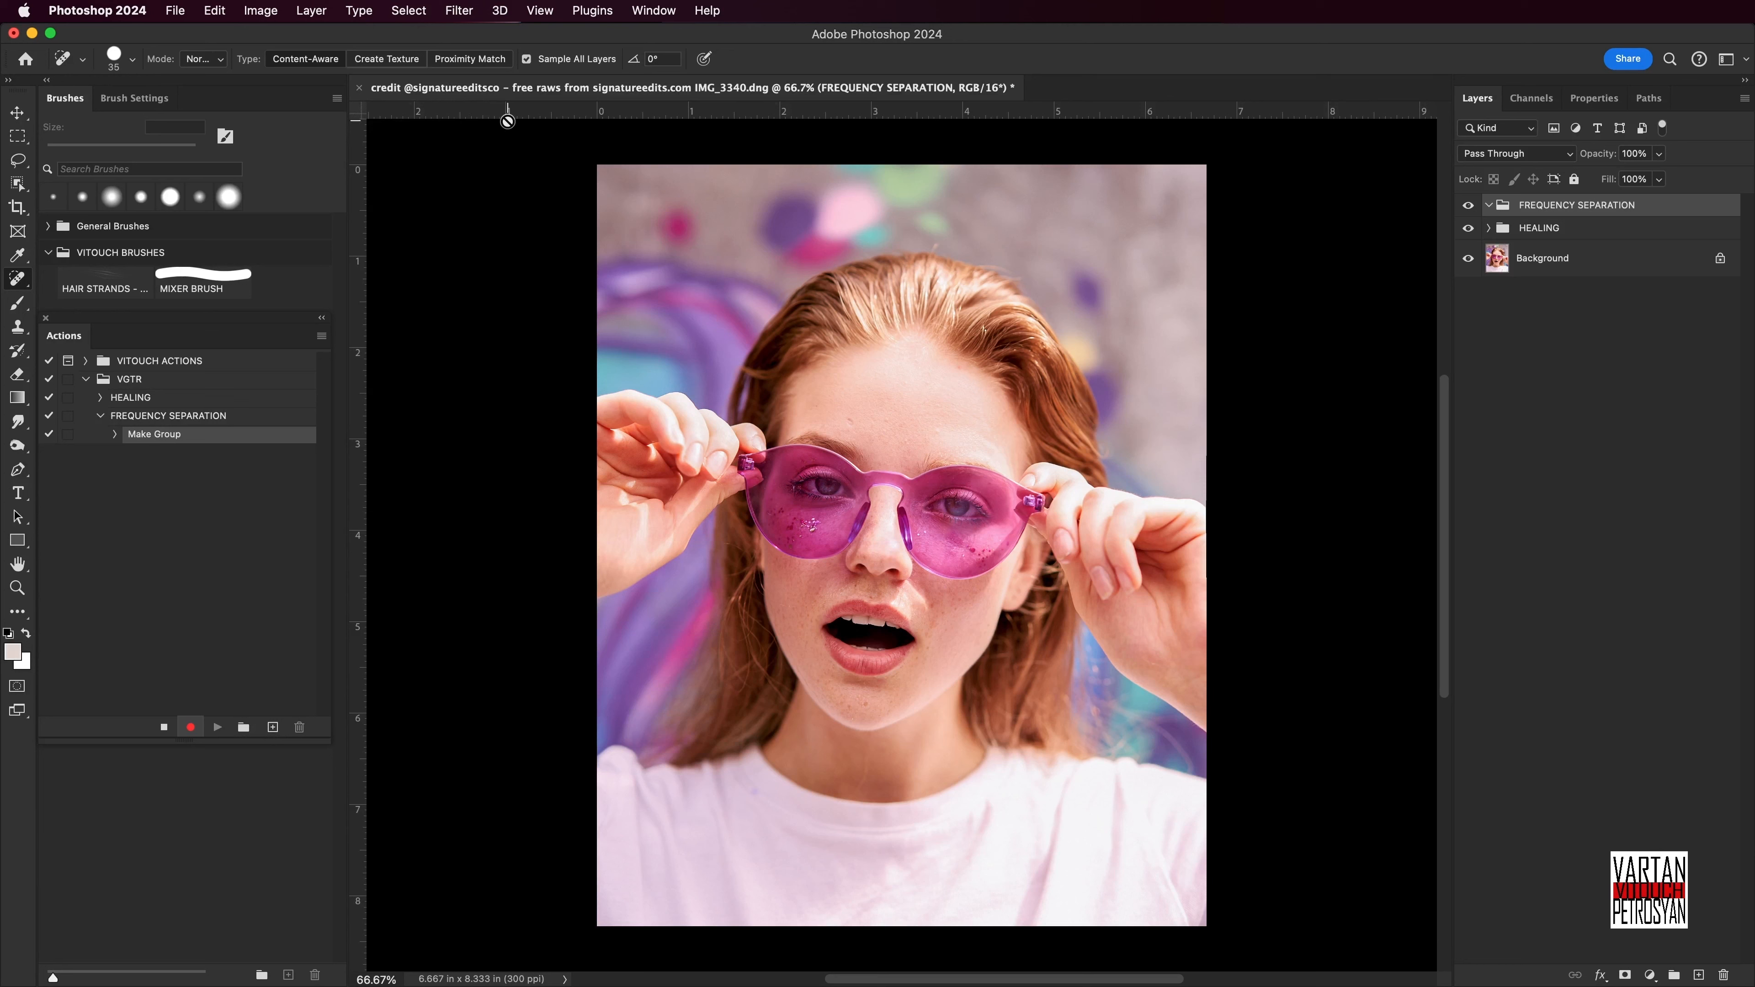
Select the whole canvas and make a merged copy of all visible layers.
left_click(412, 11)
left_click(417, 36)
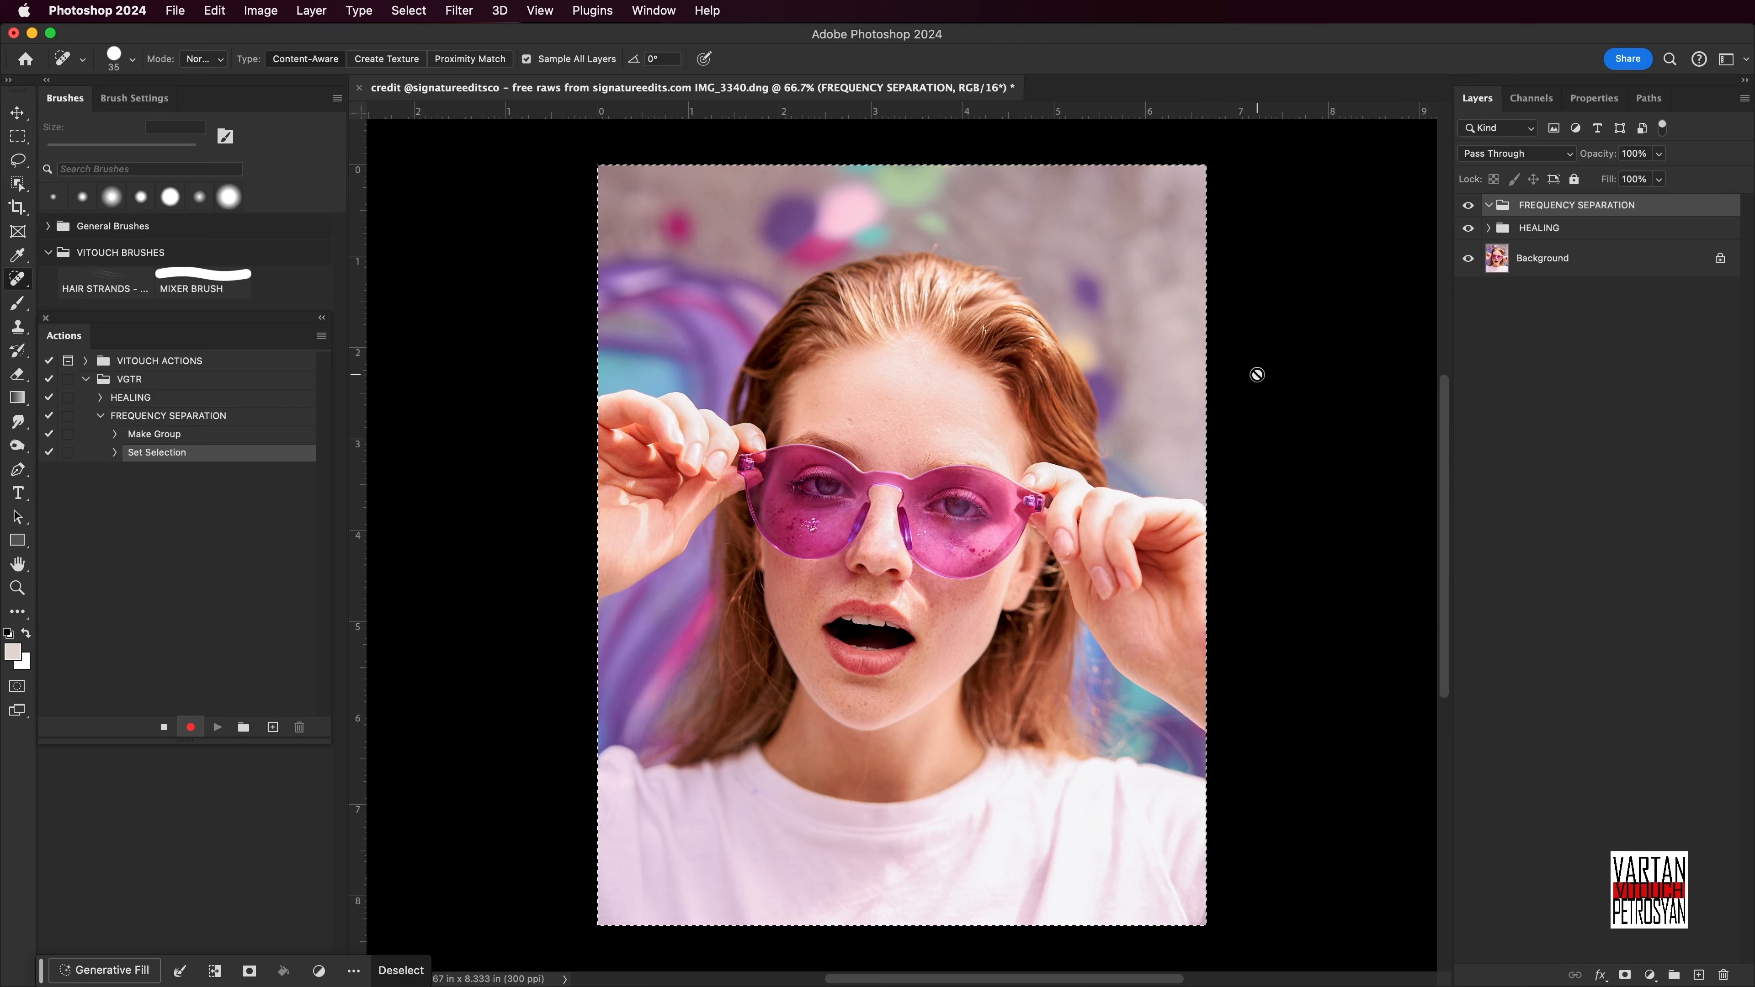
left_click(225, 16)
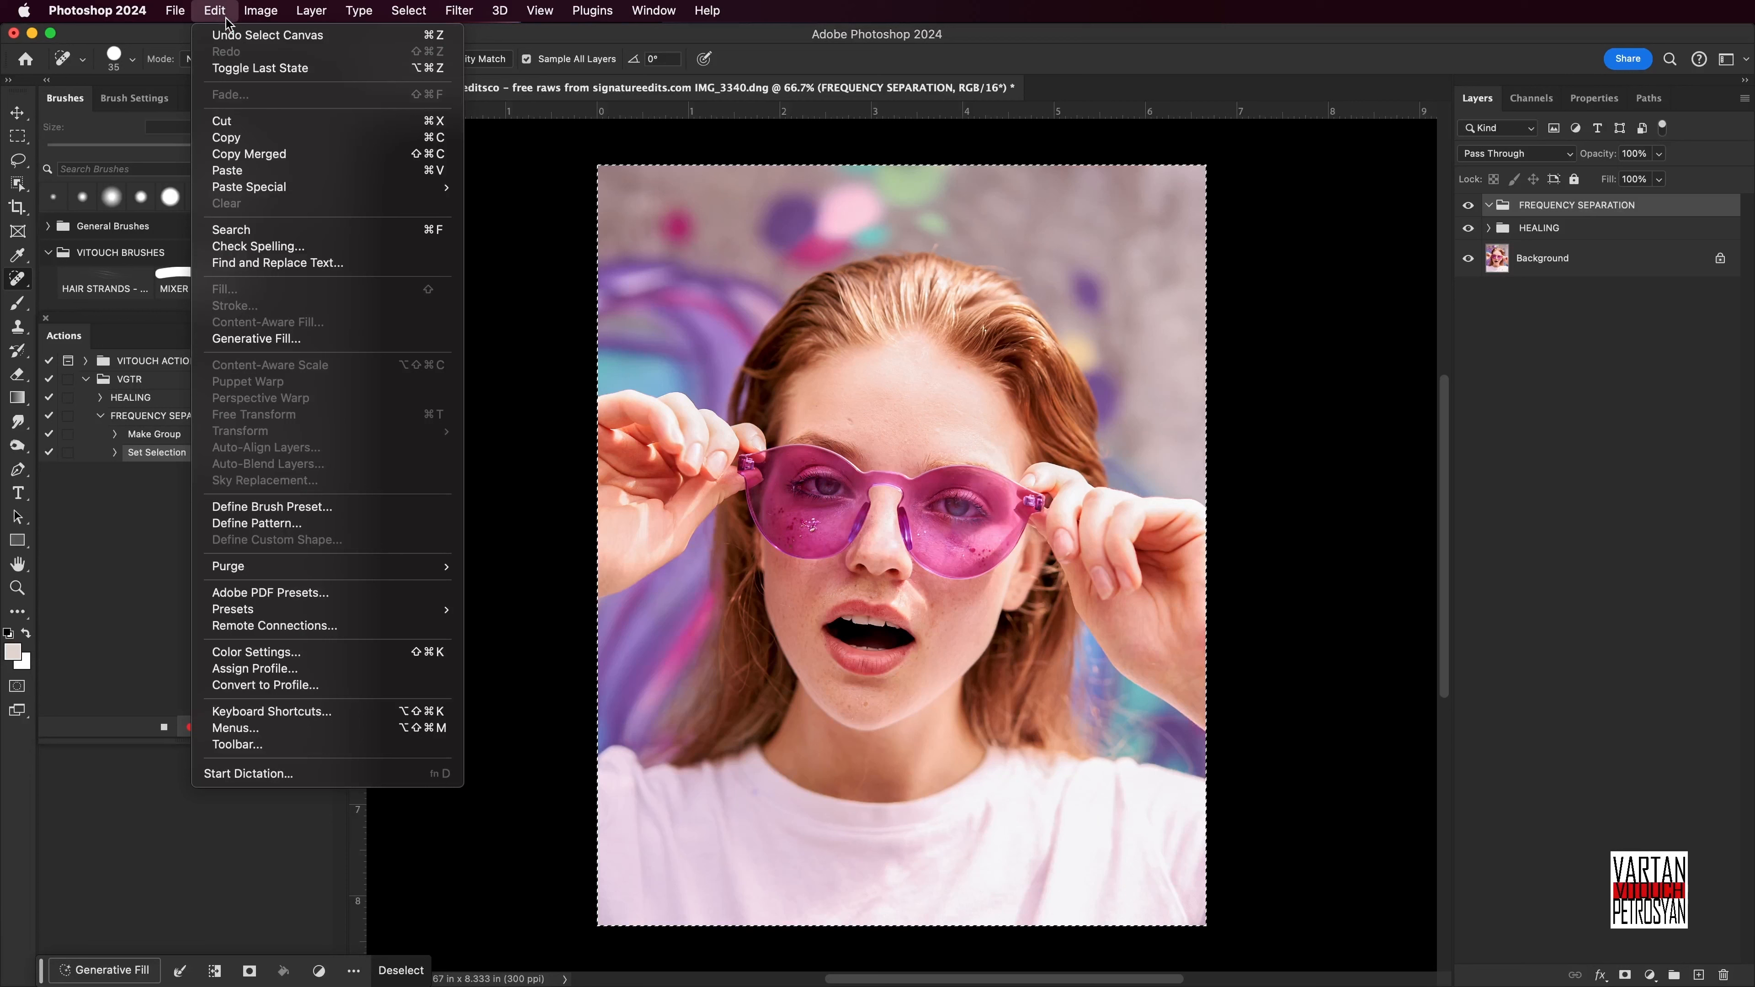
left_click(267, 160)
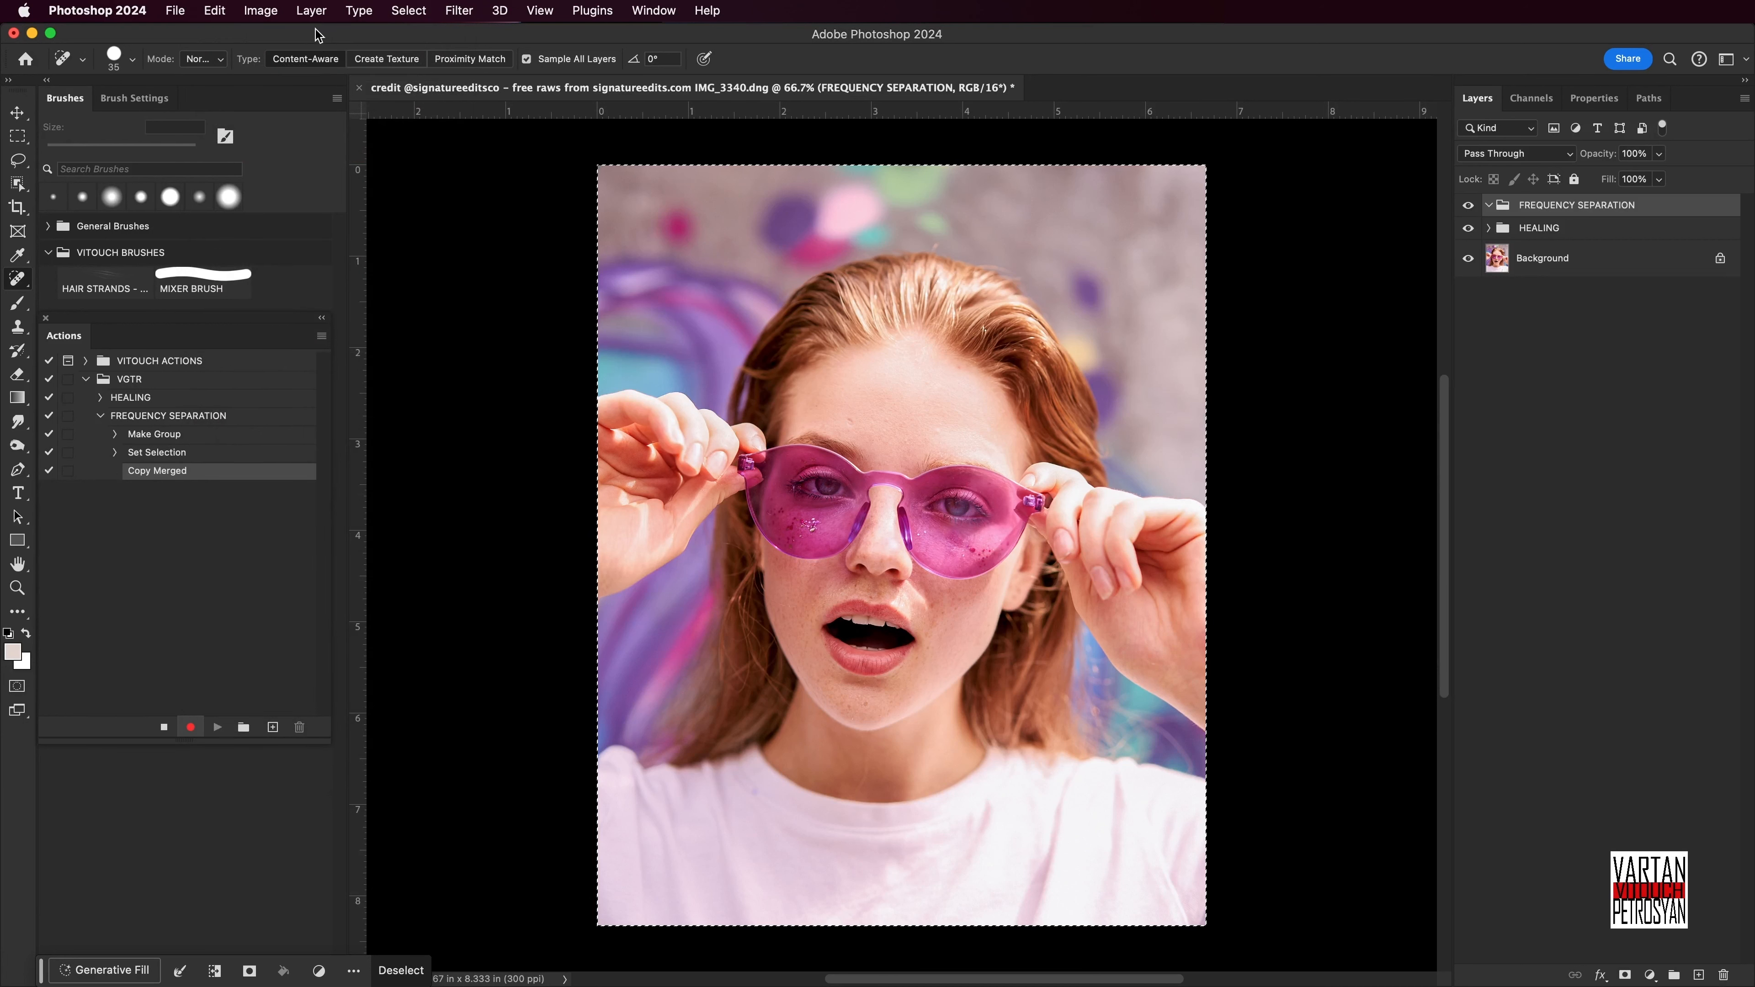
Add a layer named FS BACKGROUND in the FREQUENCY SEPARATION group and paste the merged copy into it.
left_click(314, 12)
mouse_move(409, 38)
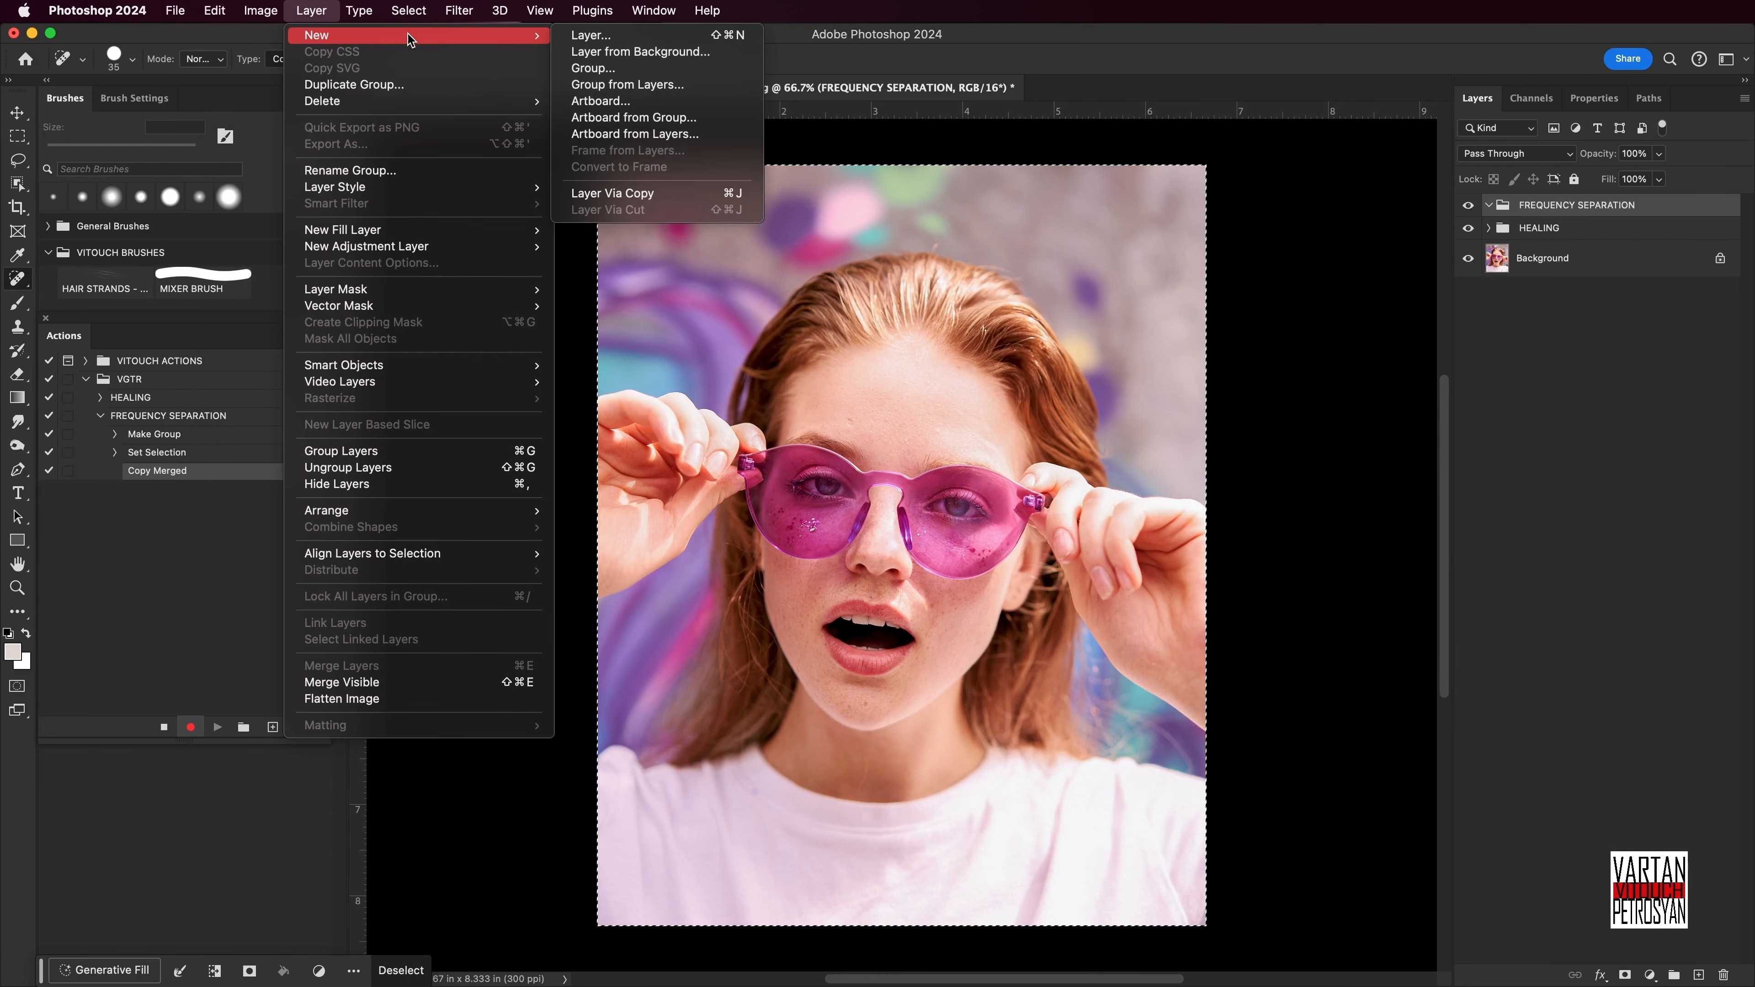
left_click(582, 39)
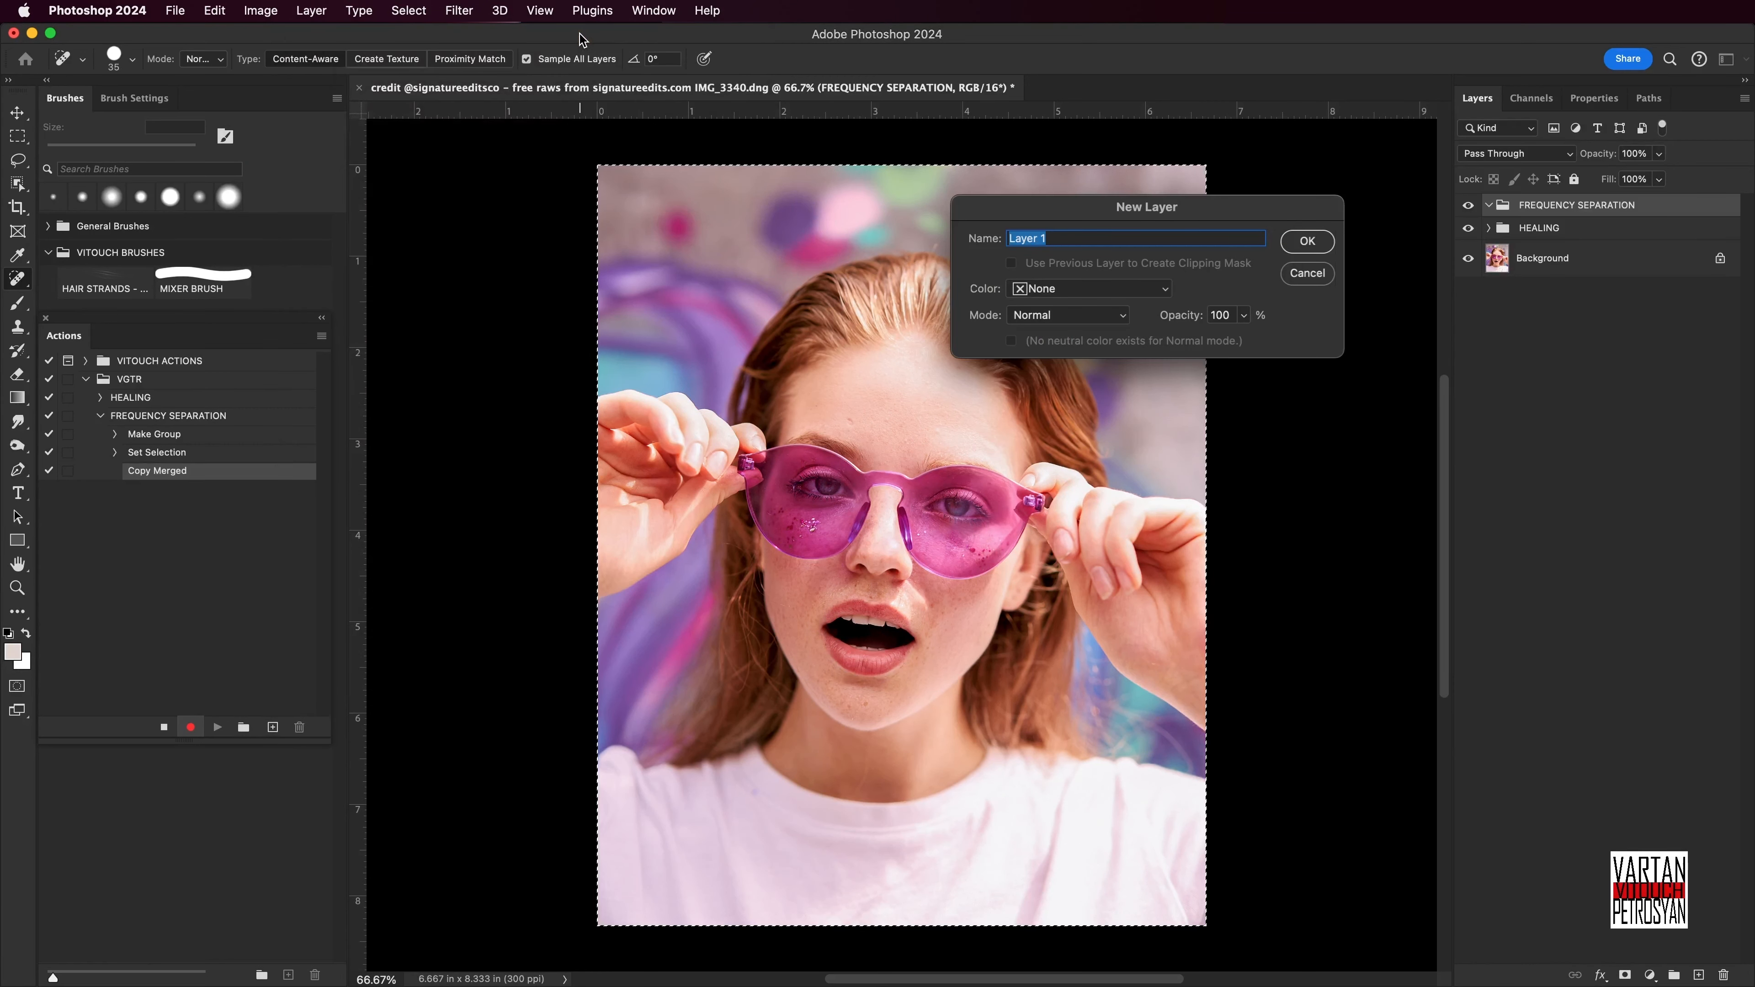
type("FS BACKGROUND")
left_click(1327, 242)
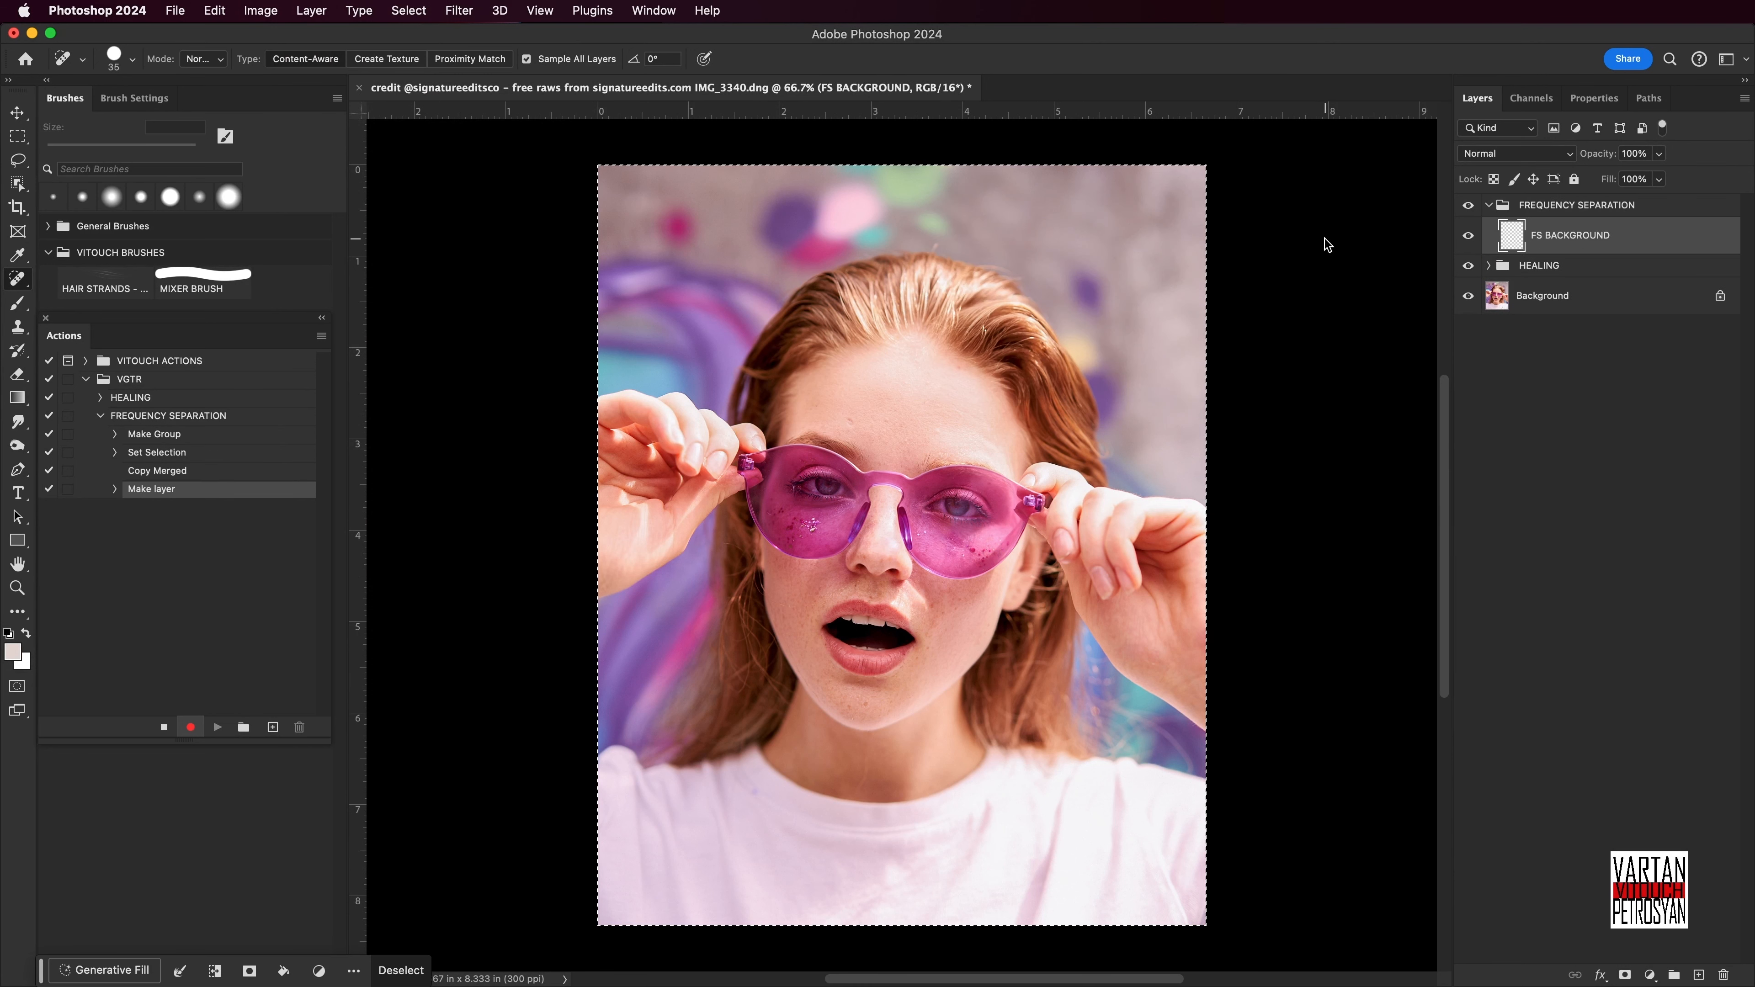
left_click(215, 11)
left_click(255, 171)
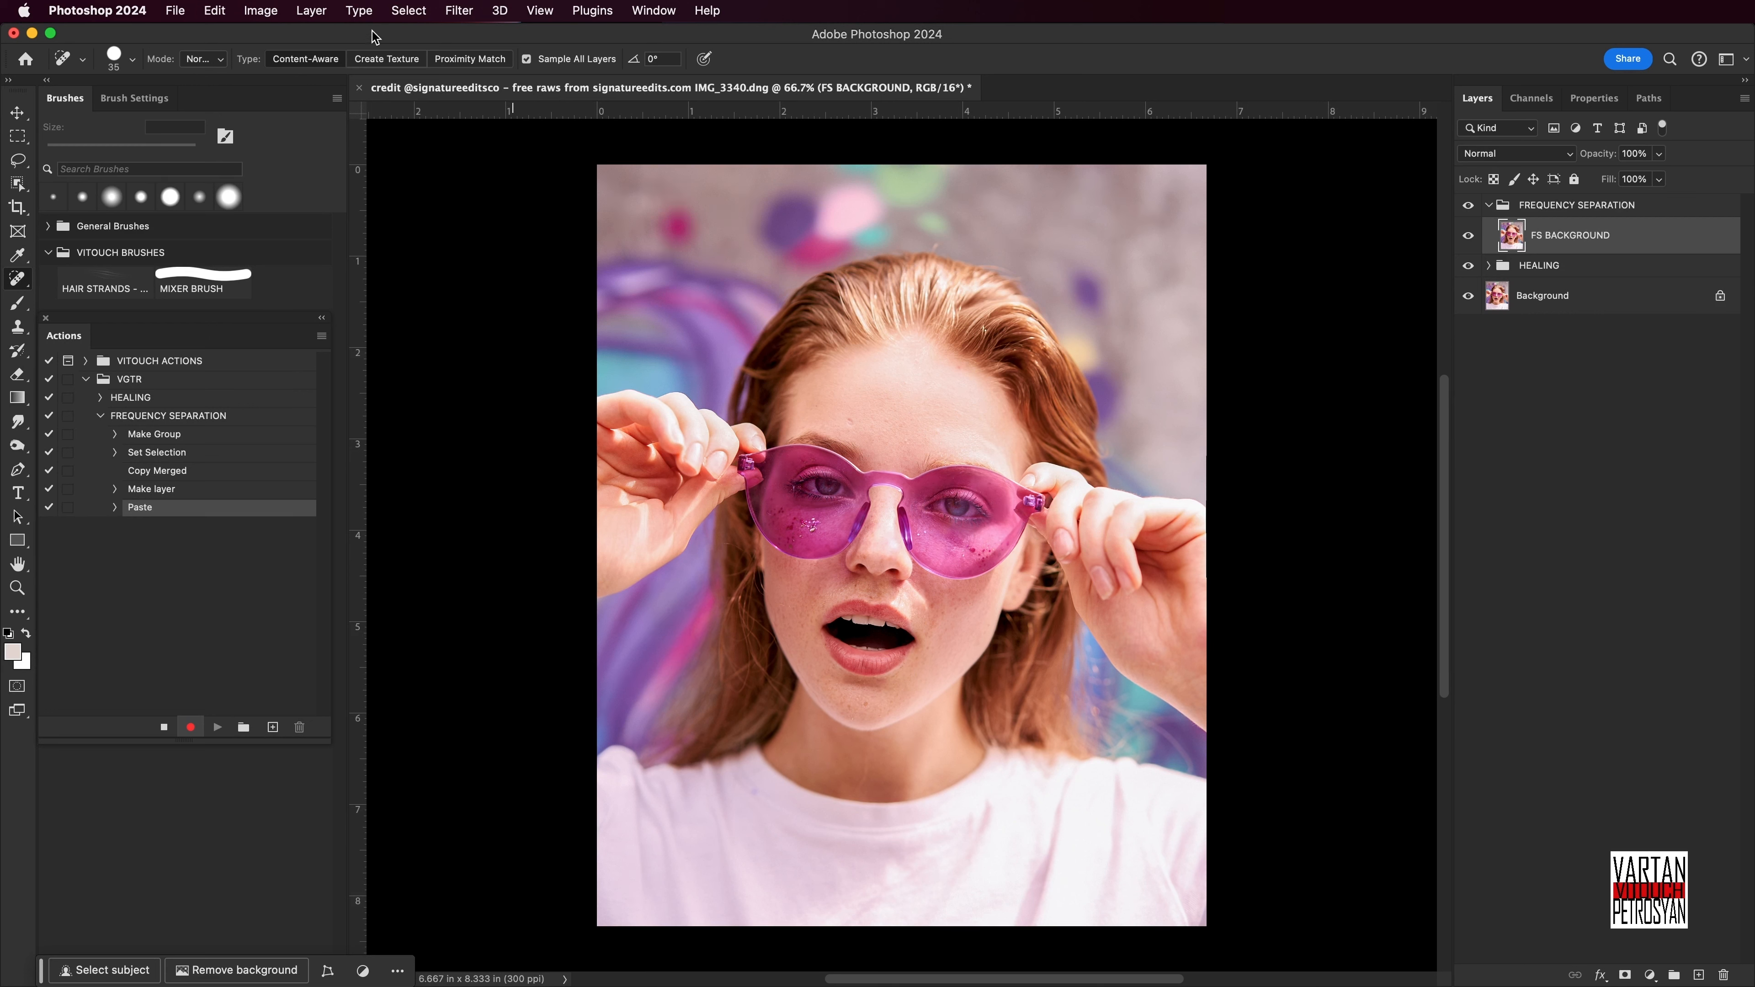
Duplicate the FS BACKGROUND layer as LOW and convert the duplicate to a smart object.
left_click(311, 10)
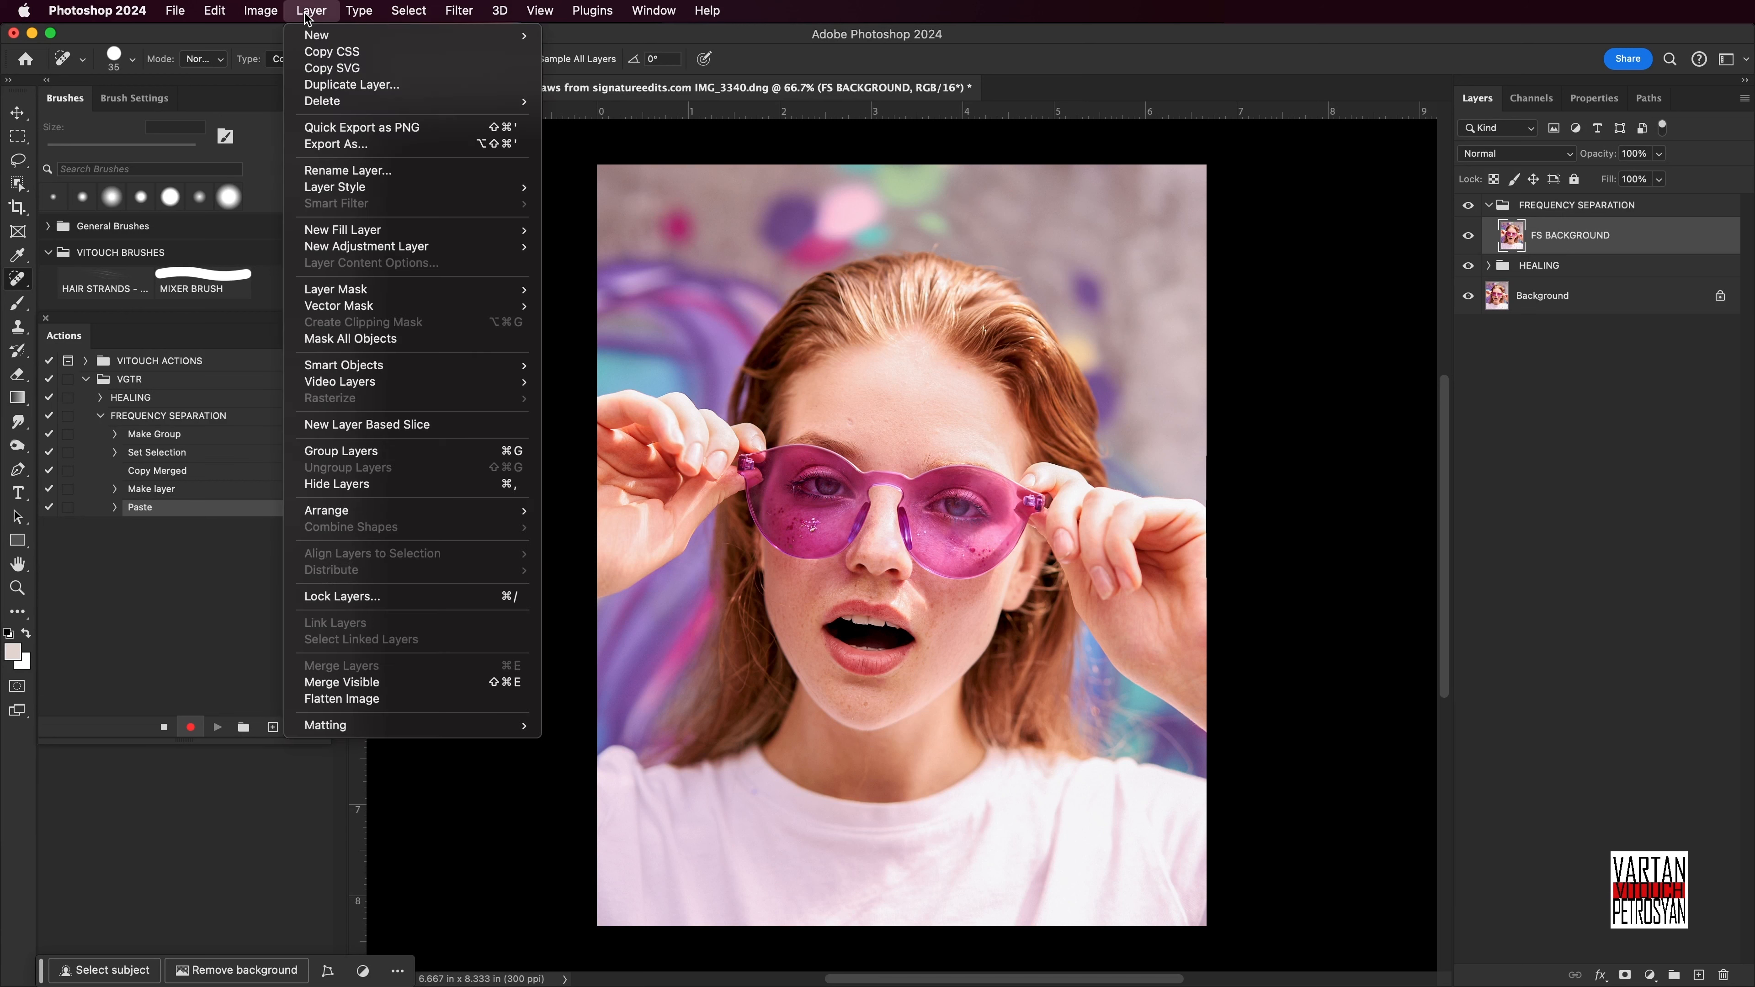
left_click(338, 86)
type("LOW")
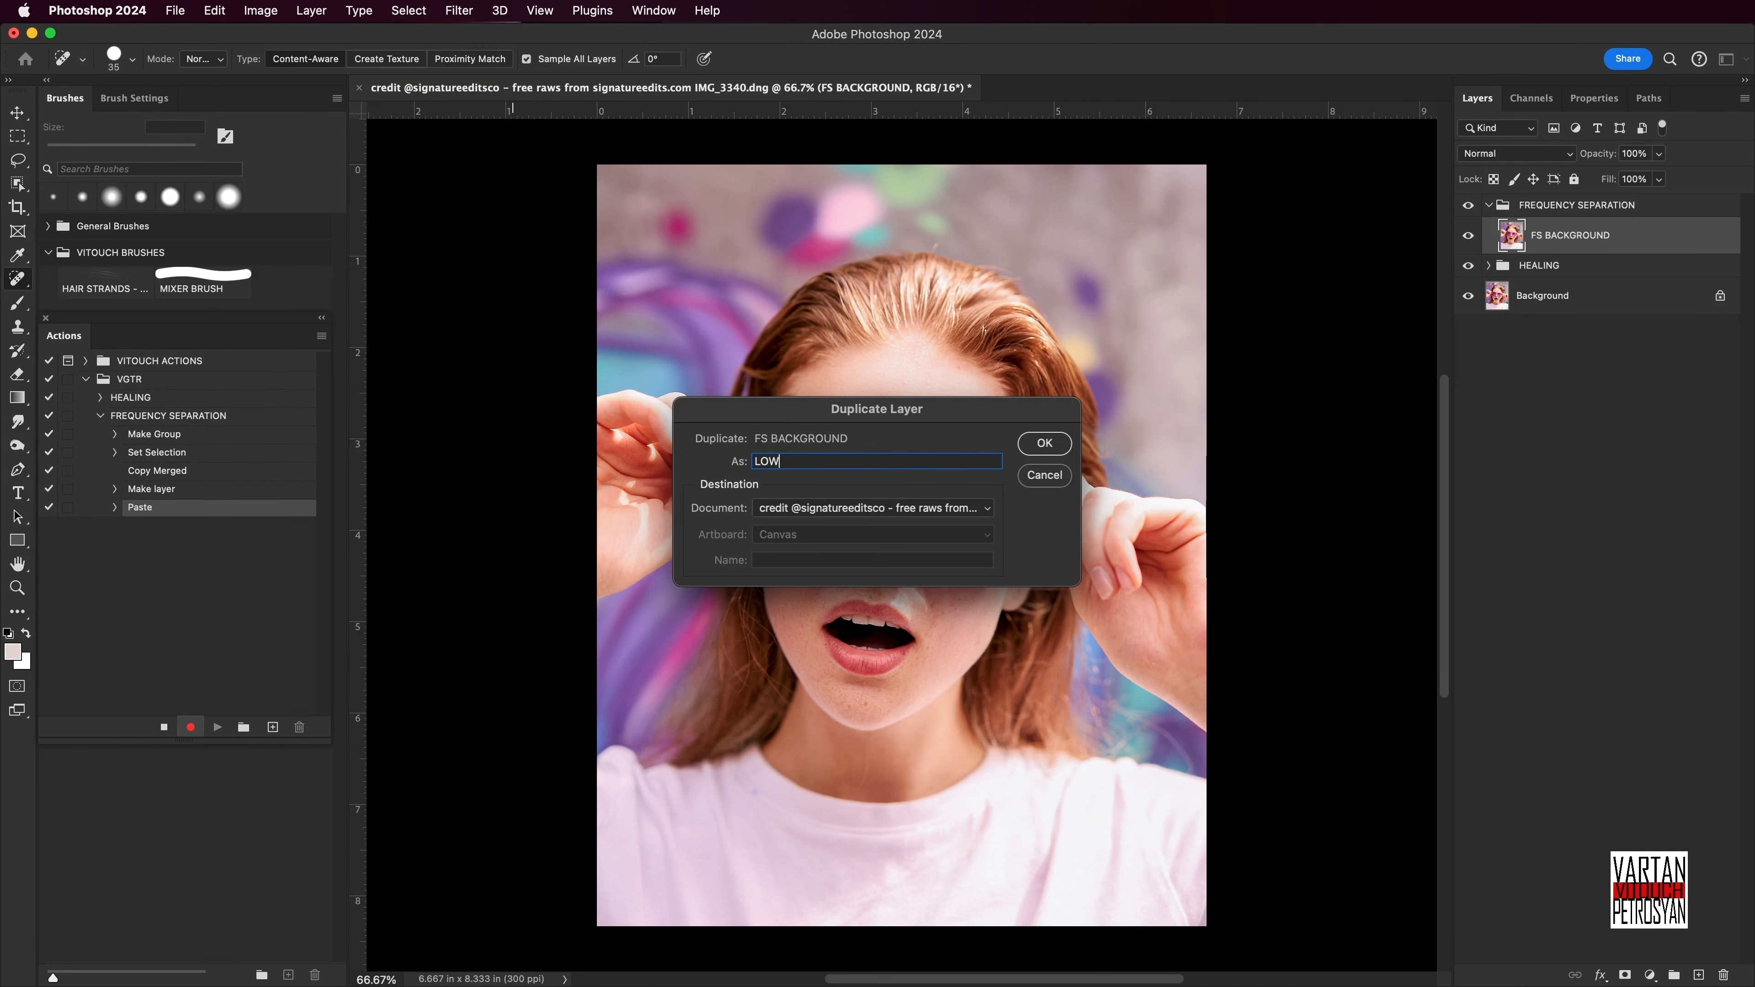
left_click(1060, 450)
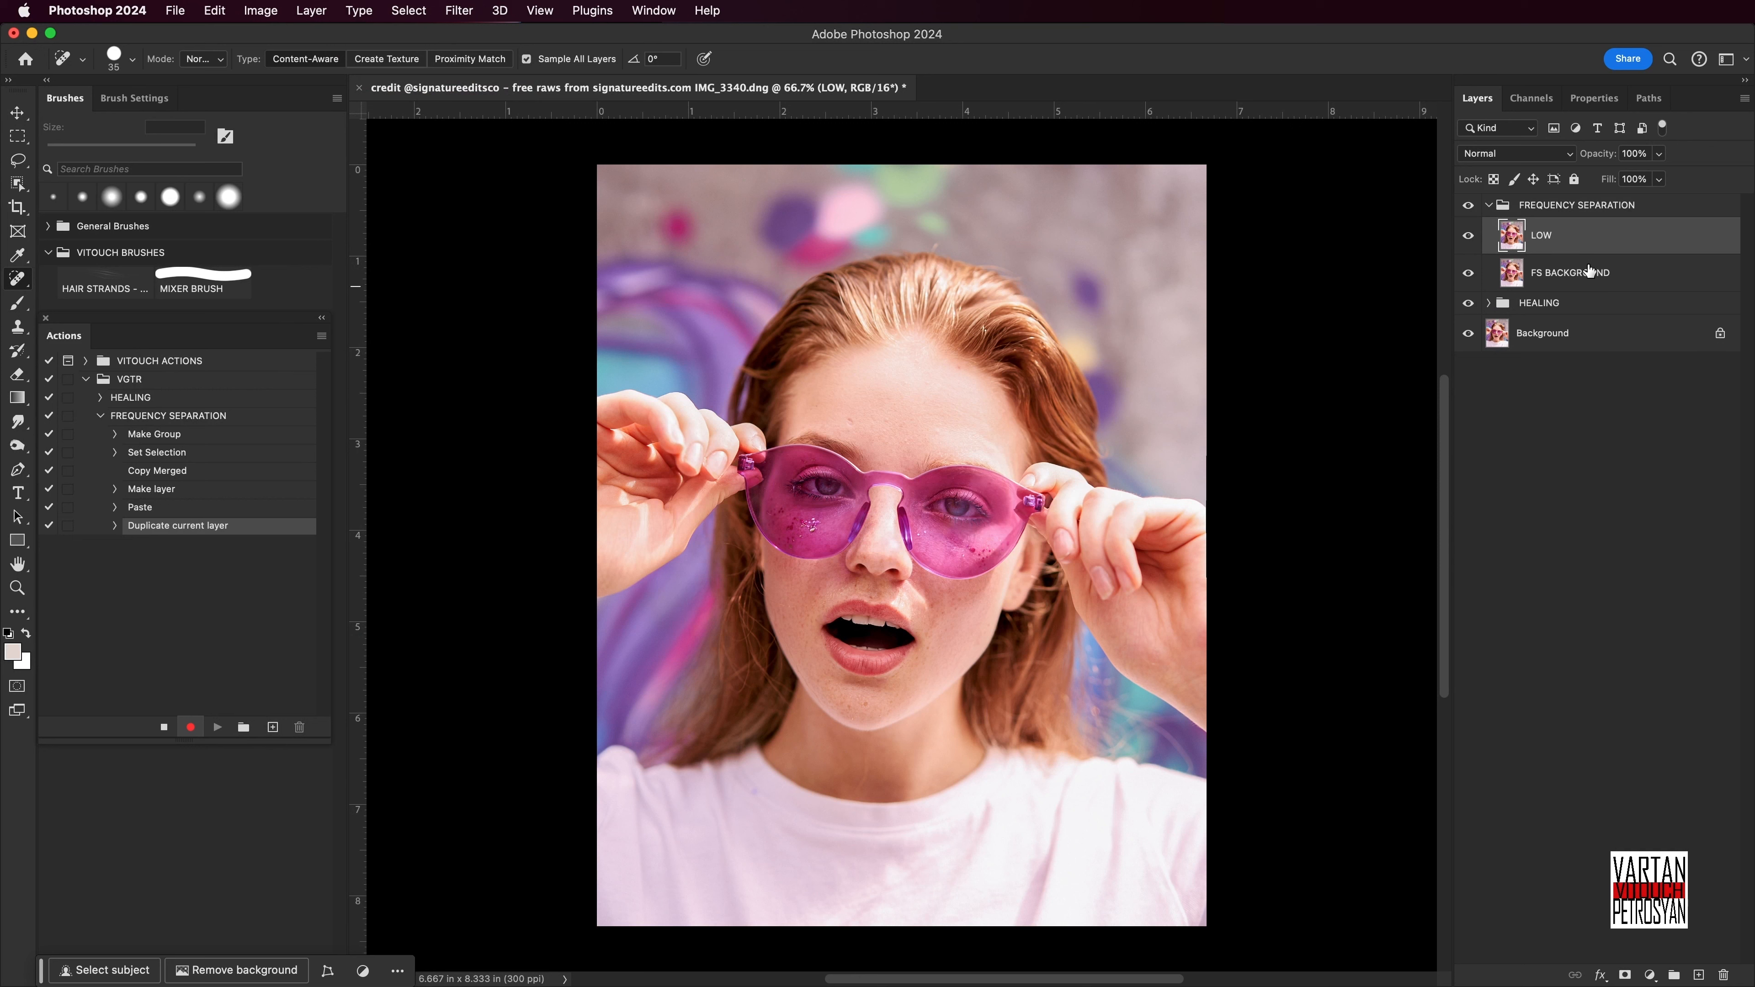
left_click(313, 11)
mouse_move(503, 366)
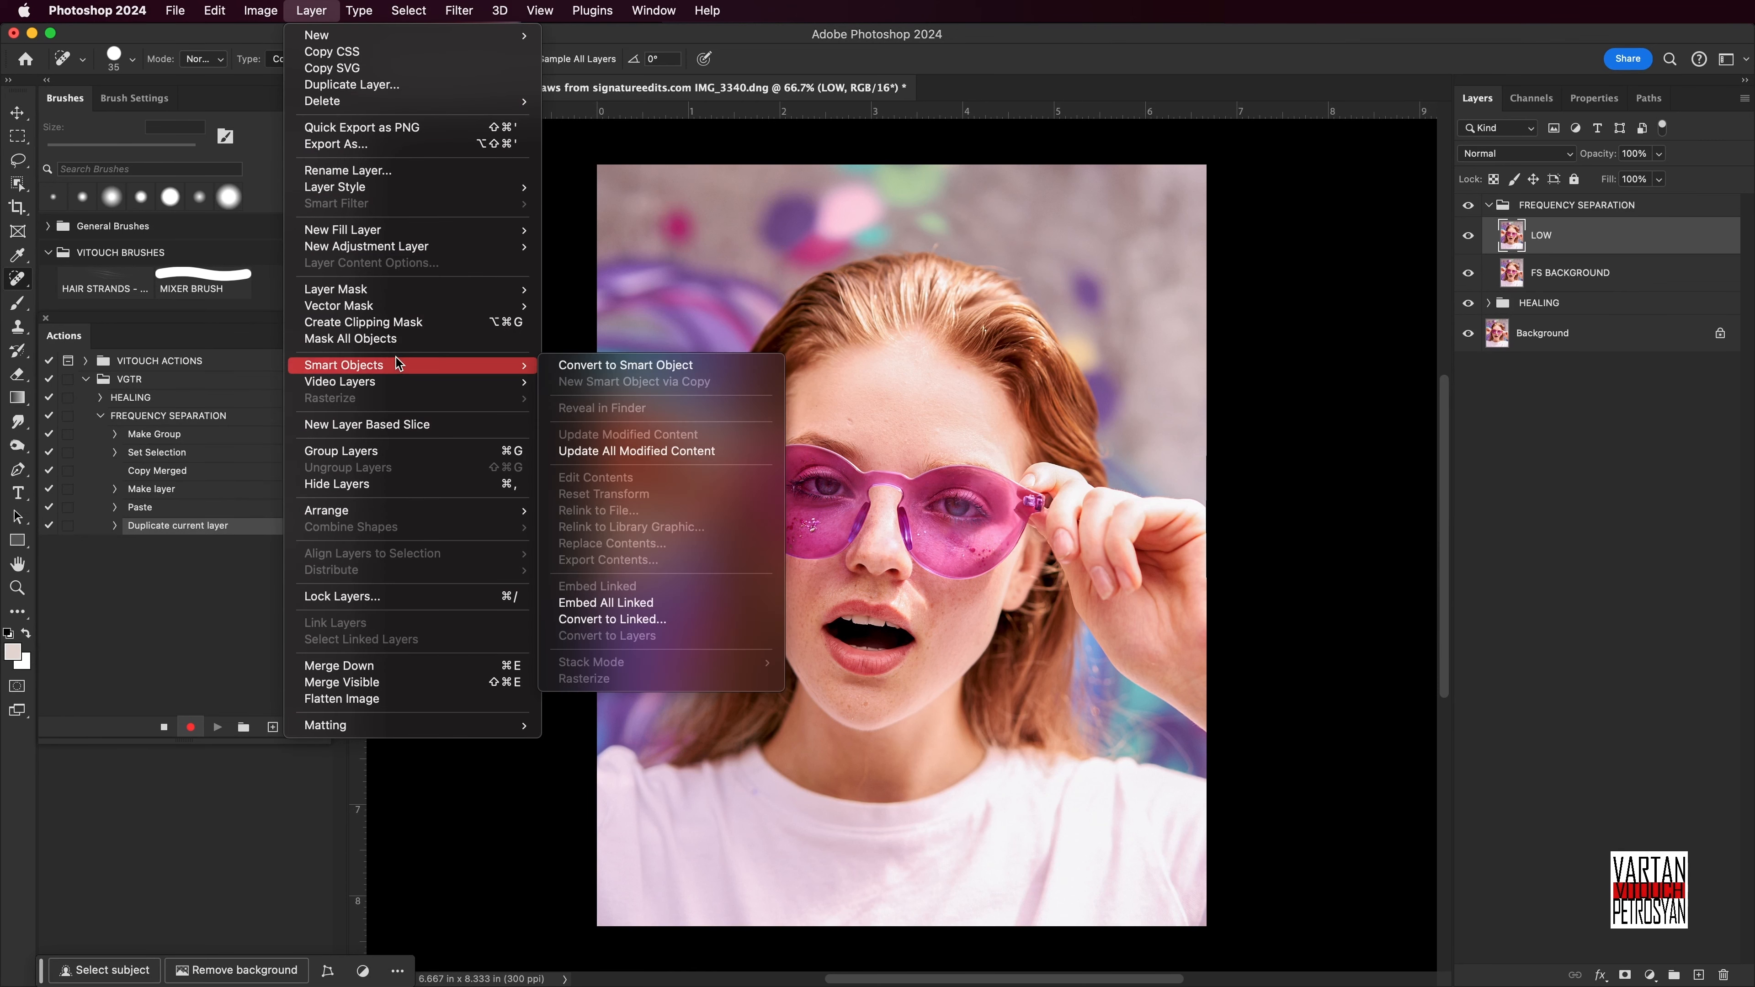
left_click(581, 366)
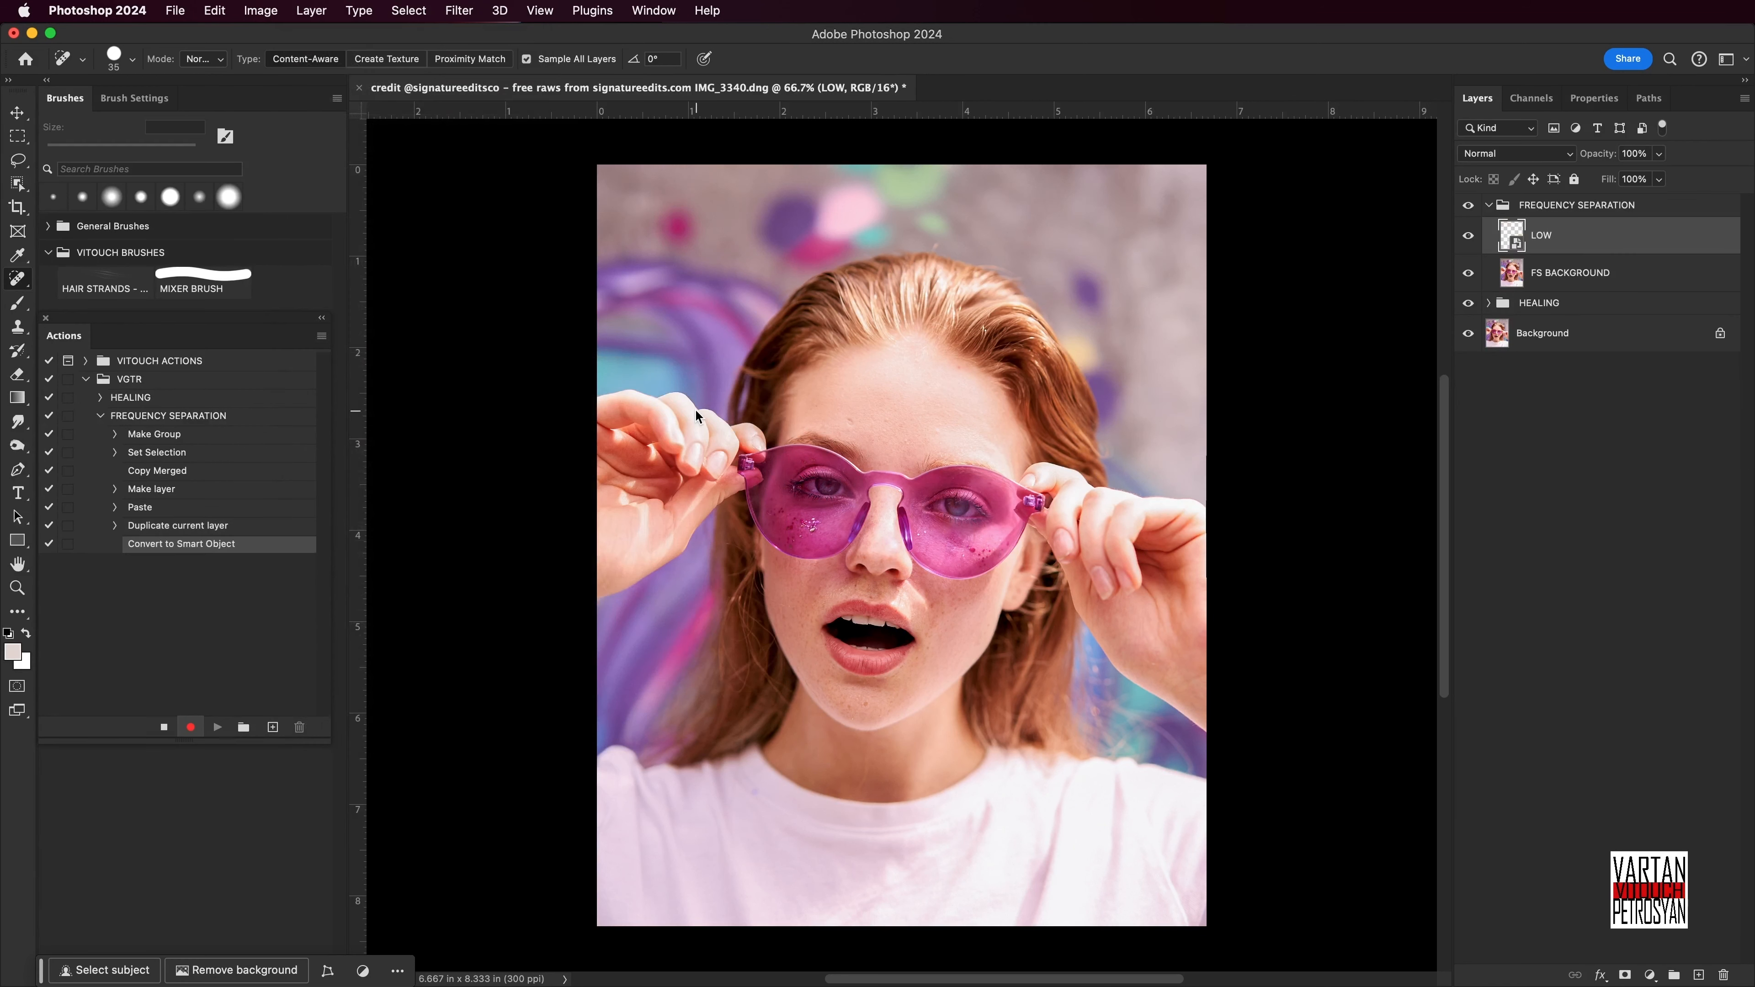
Apply the Median filter to the LOW smart object twice, each time with a radius of 8 pixels.
left_click(458, 10)
mouse_move(712, 298)
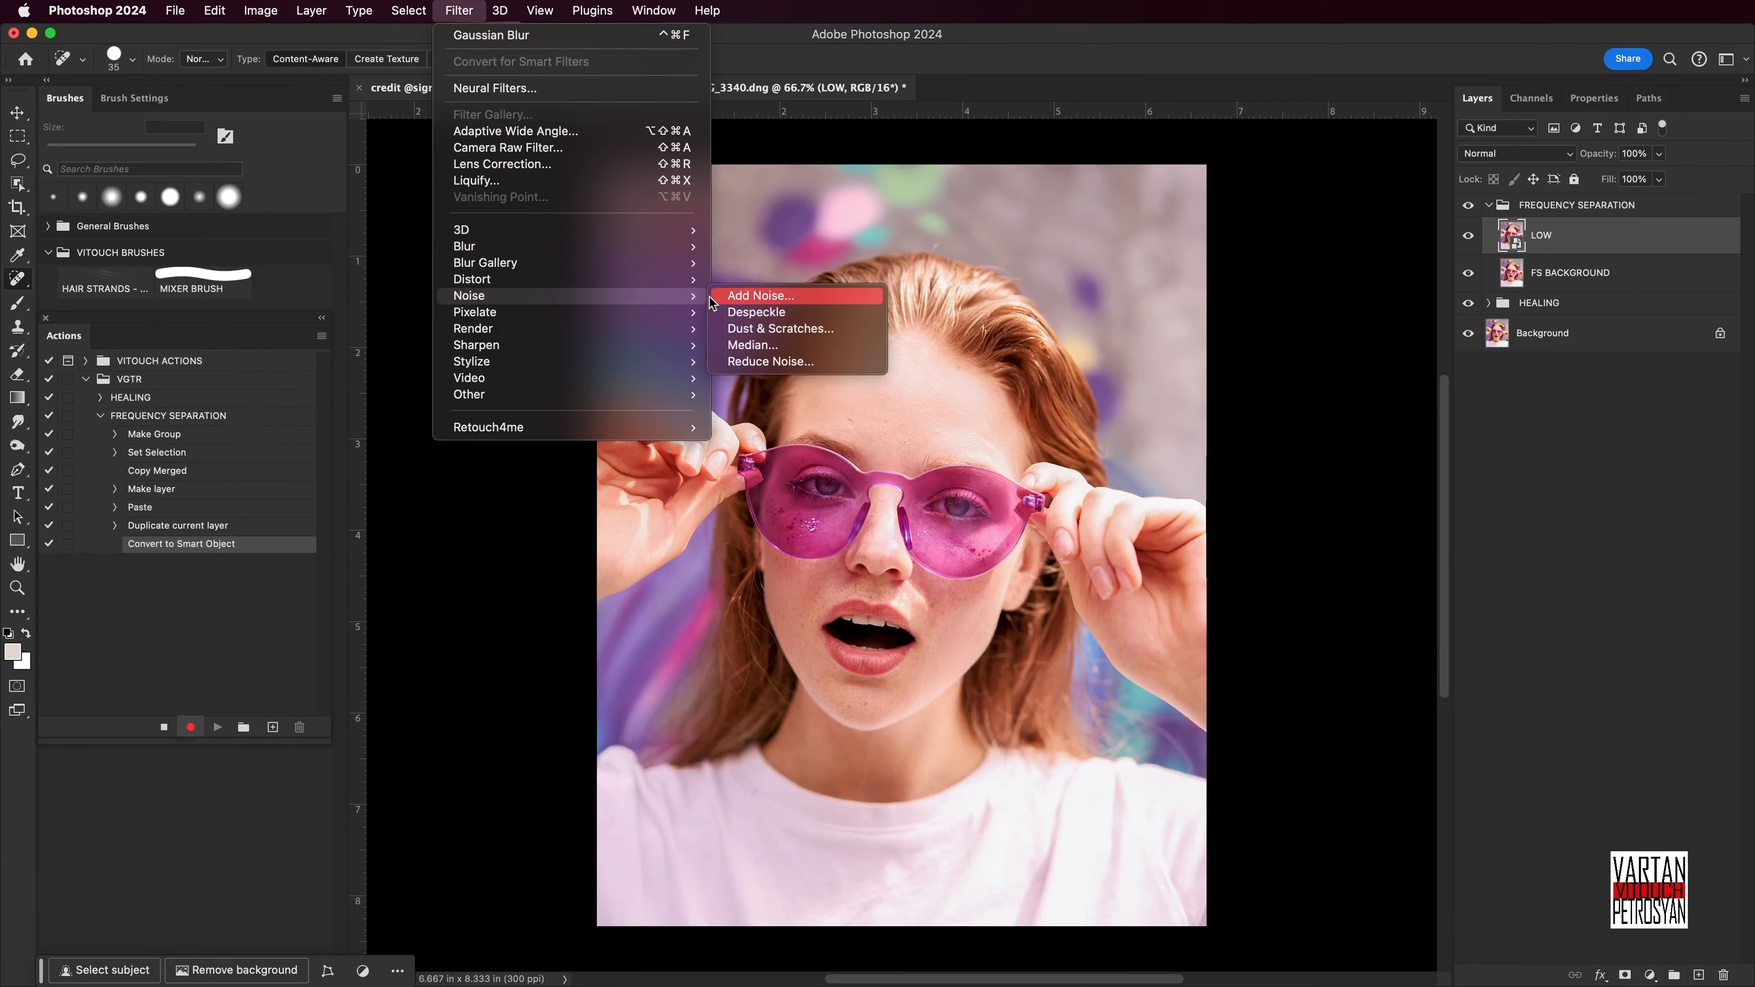
left_click(742, 344)
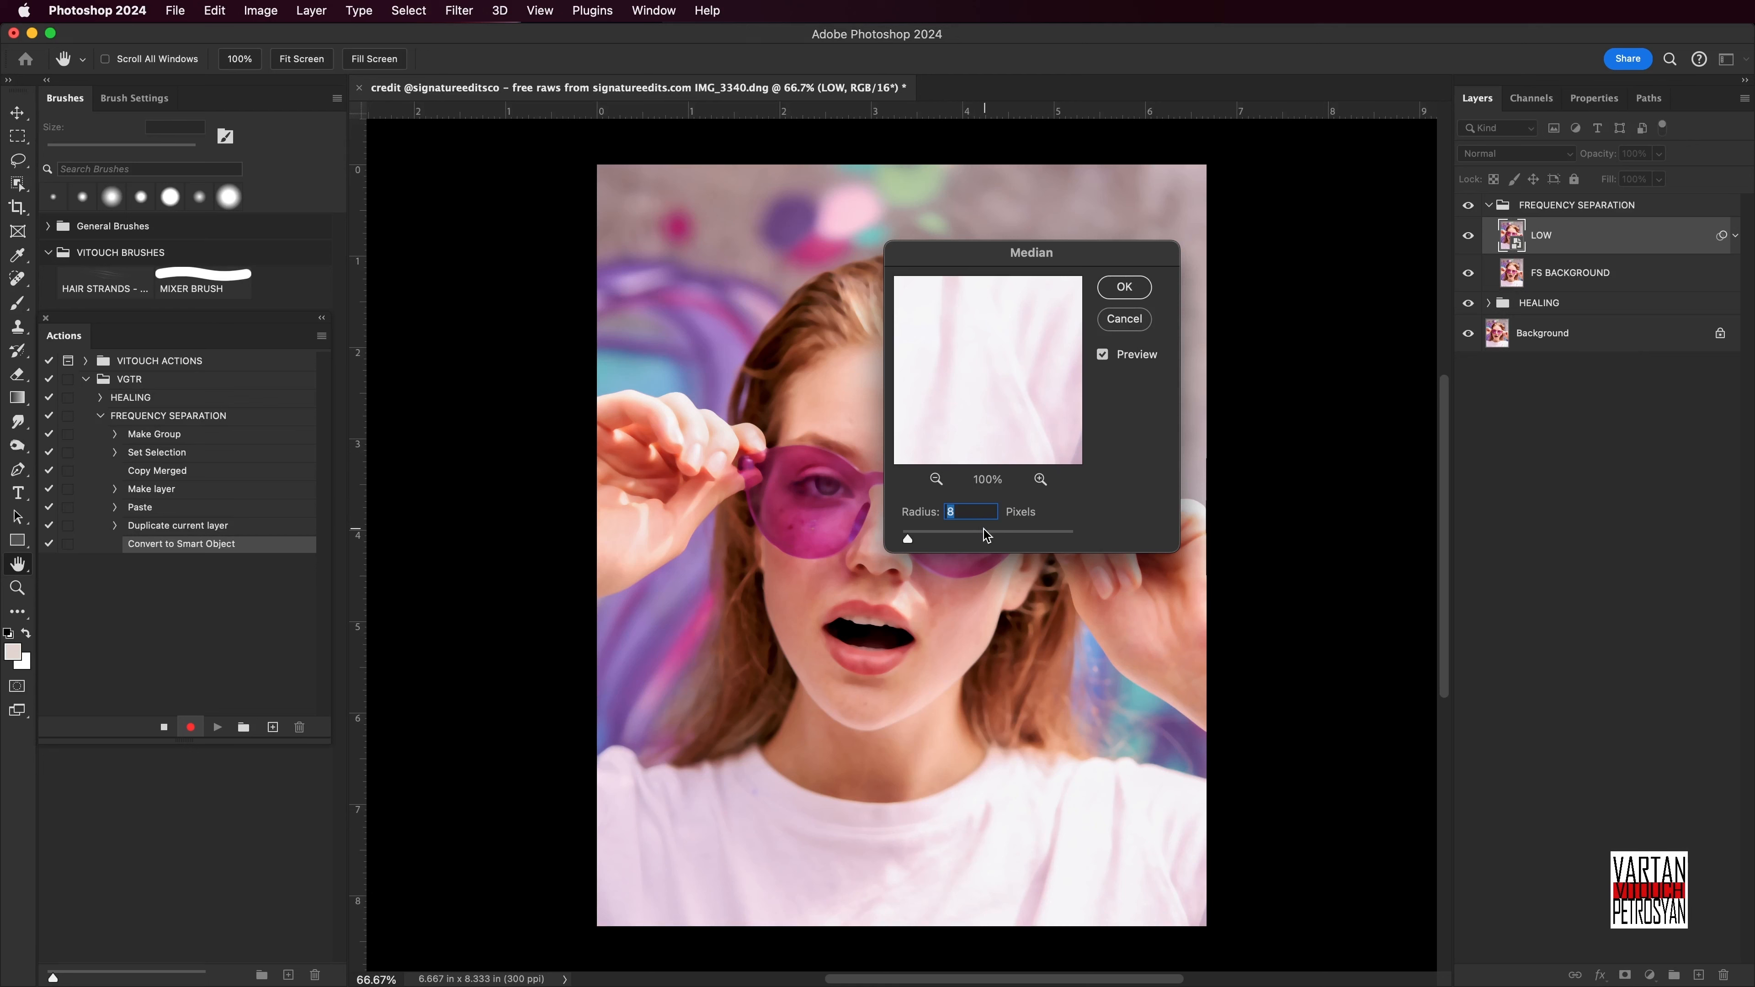
key("Return")
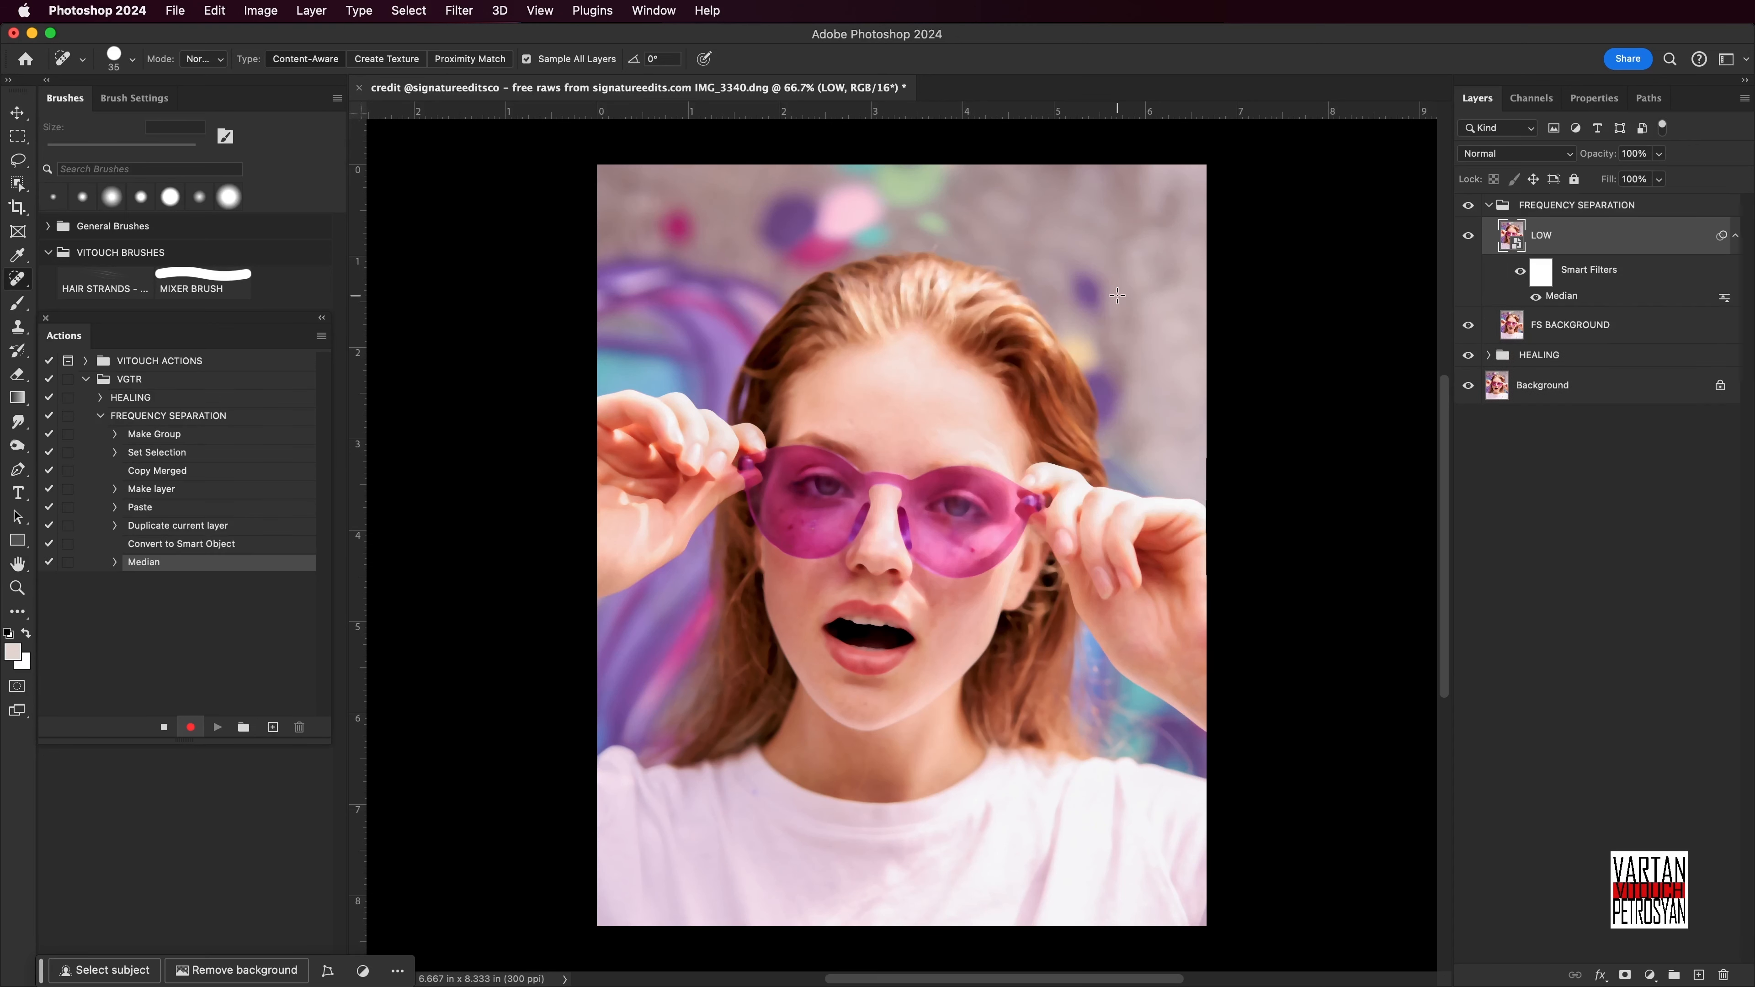
left_click(463, 12)
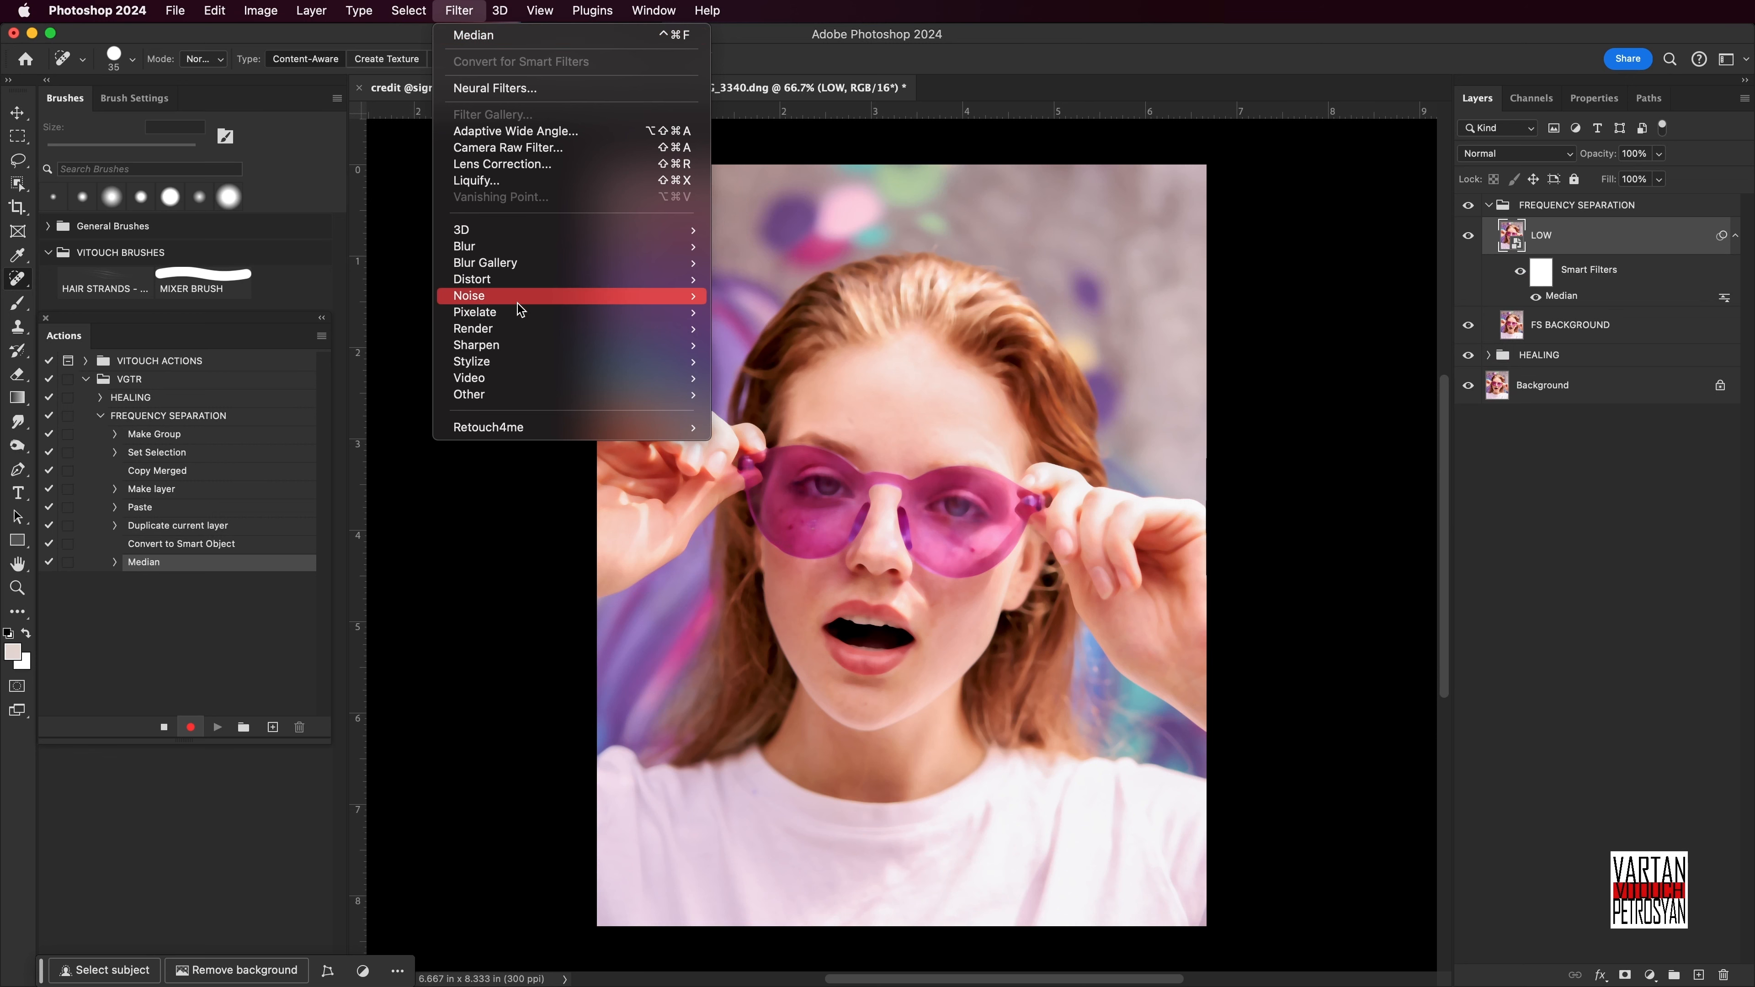
mouse_move(519, 296)
left_click(813, 344)
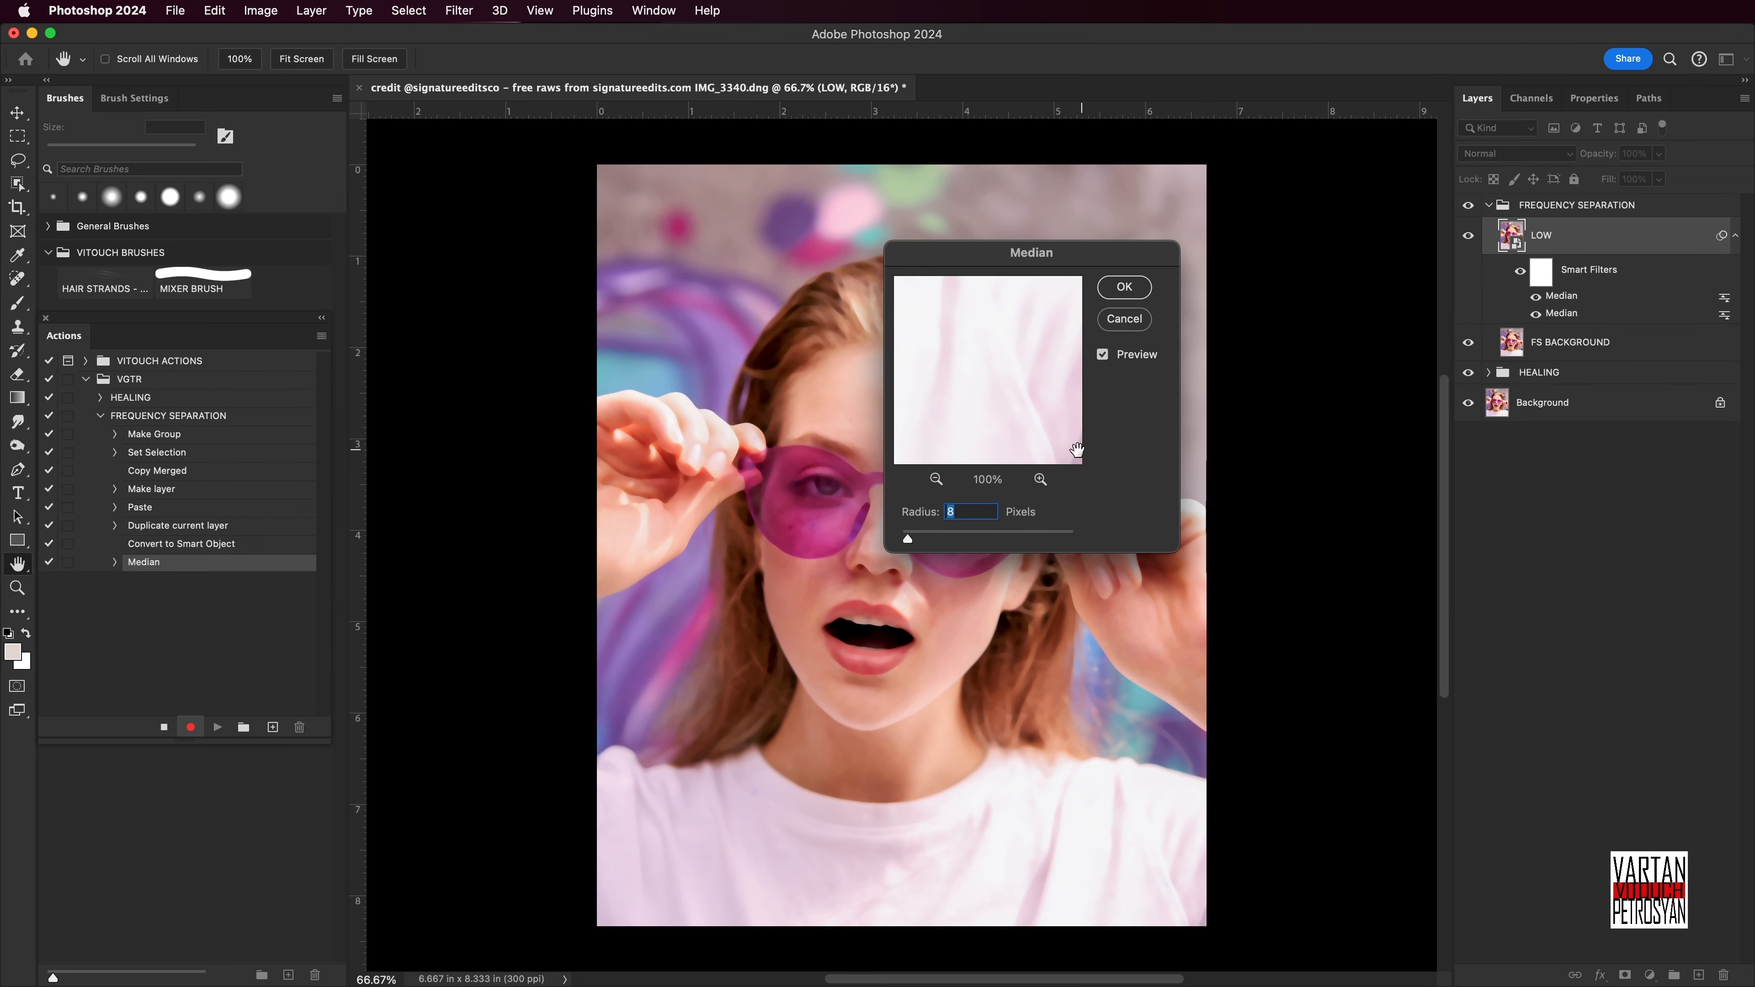
left_click(1124, 288)
key("j")
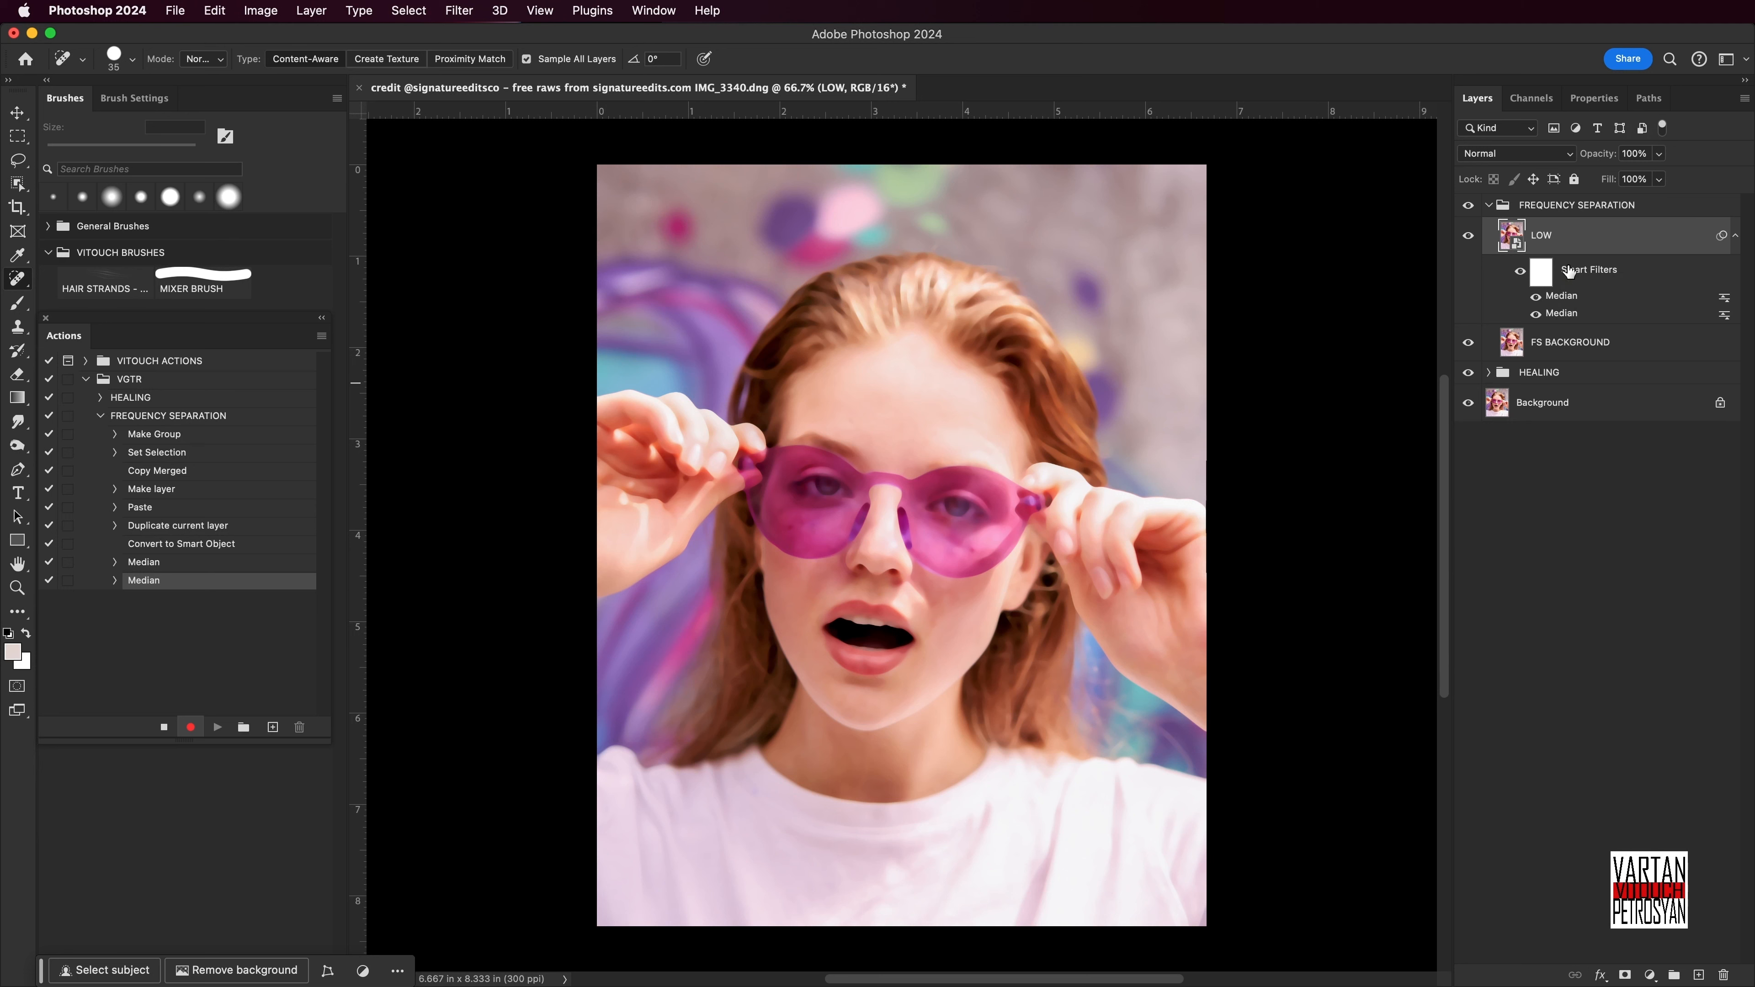
Duplicate the filtered LOW layer under the name LOW WORKER.
left_click(310, 15)
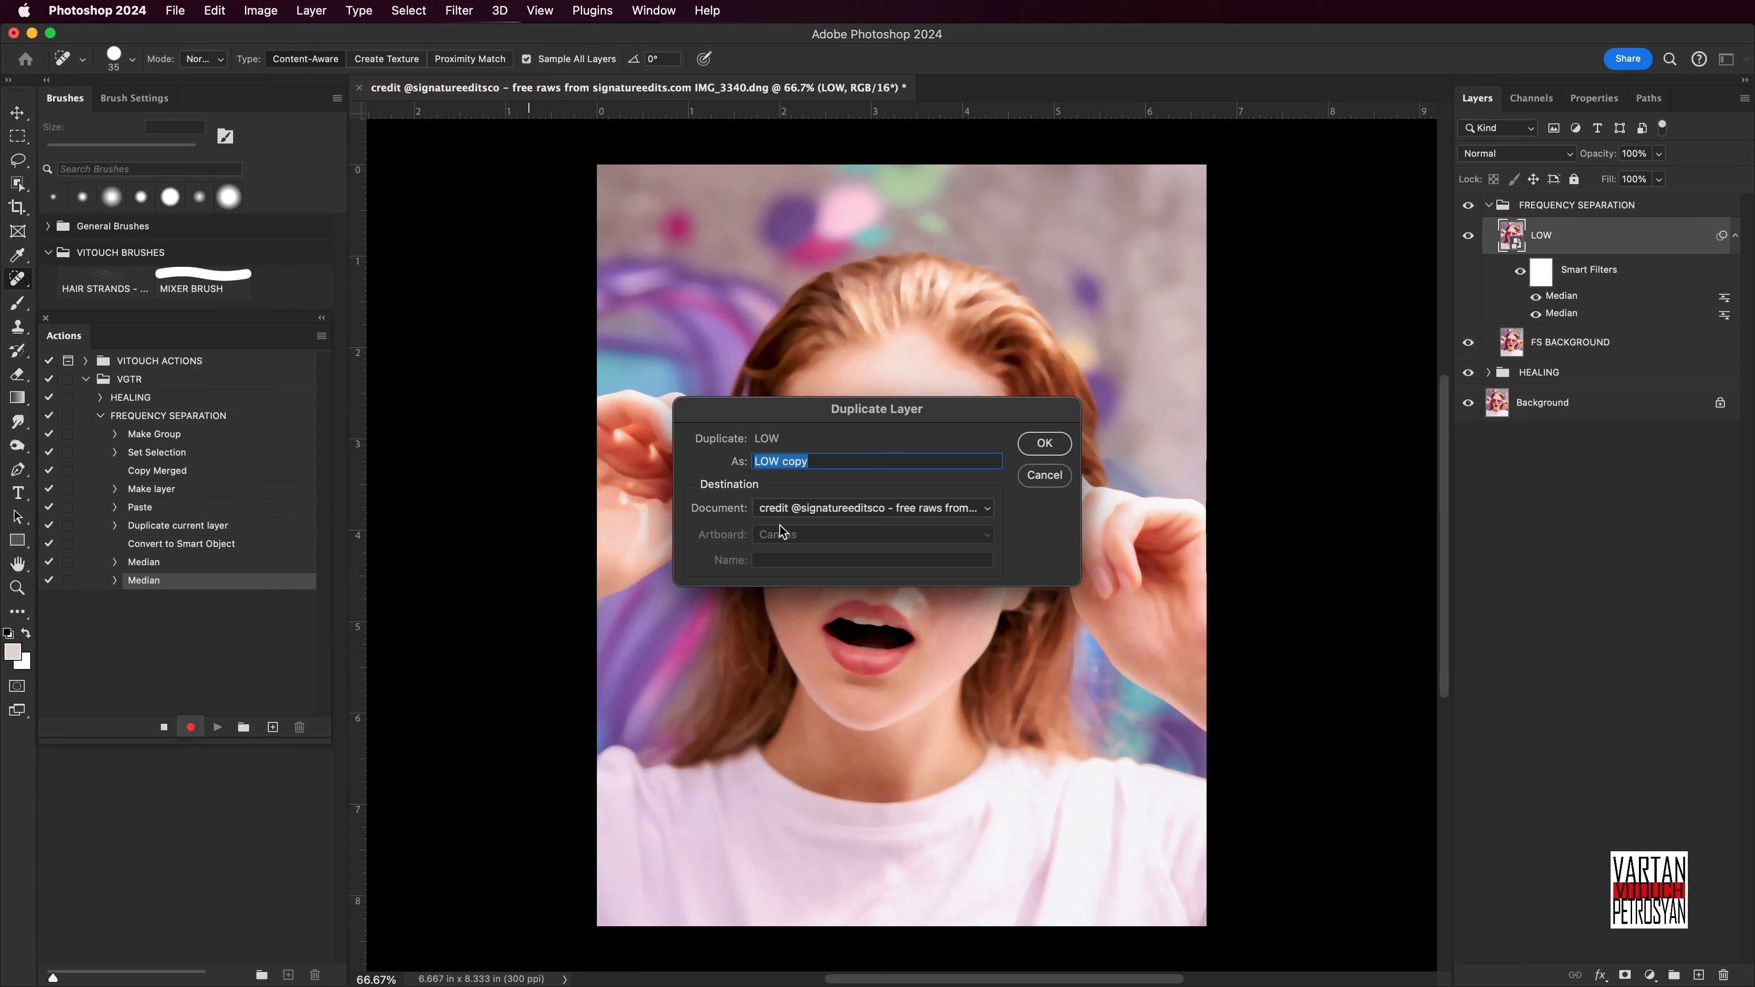
left_click(811, 462)
key("BackSpace")
key("BackSpace")
key("BackSpace")
key("BackSpace")
type("WORKE")
left_click(1040, 446)
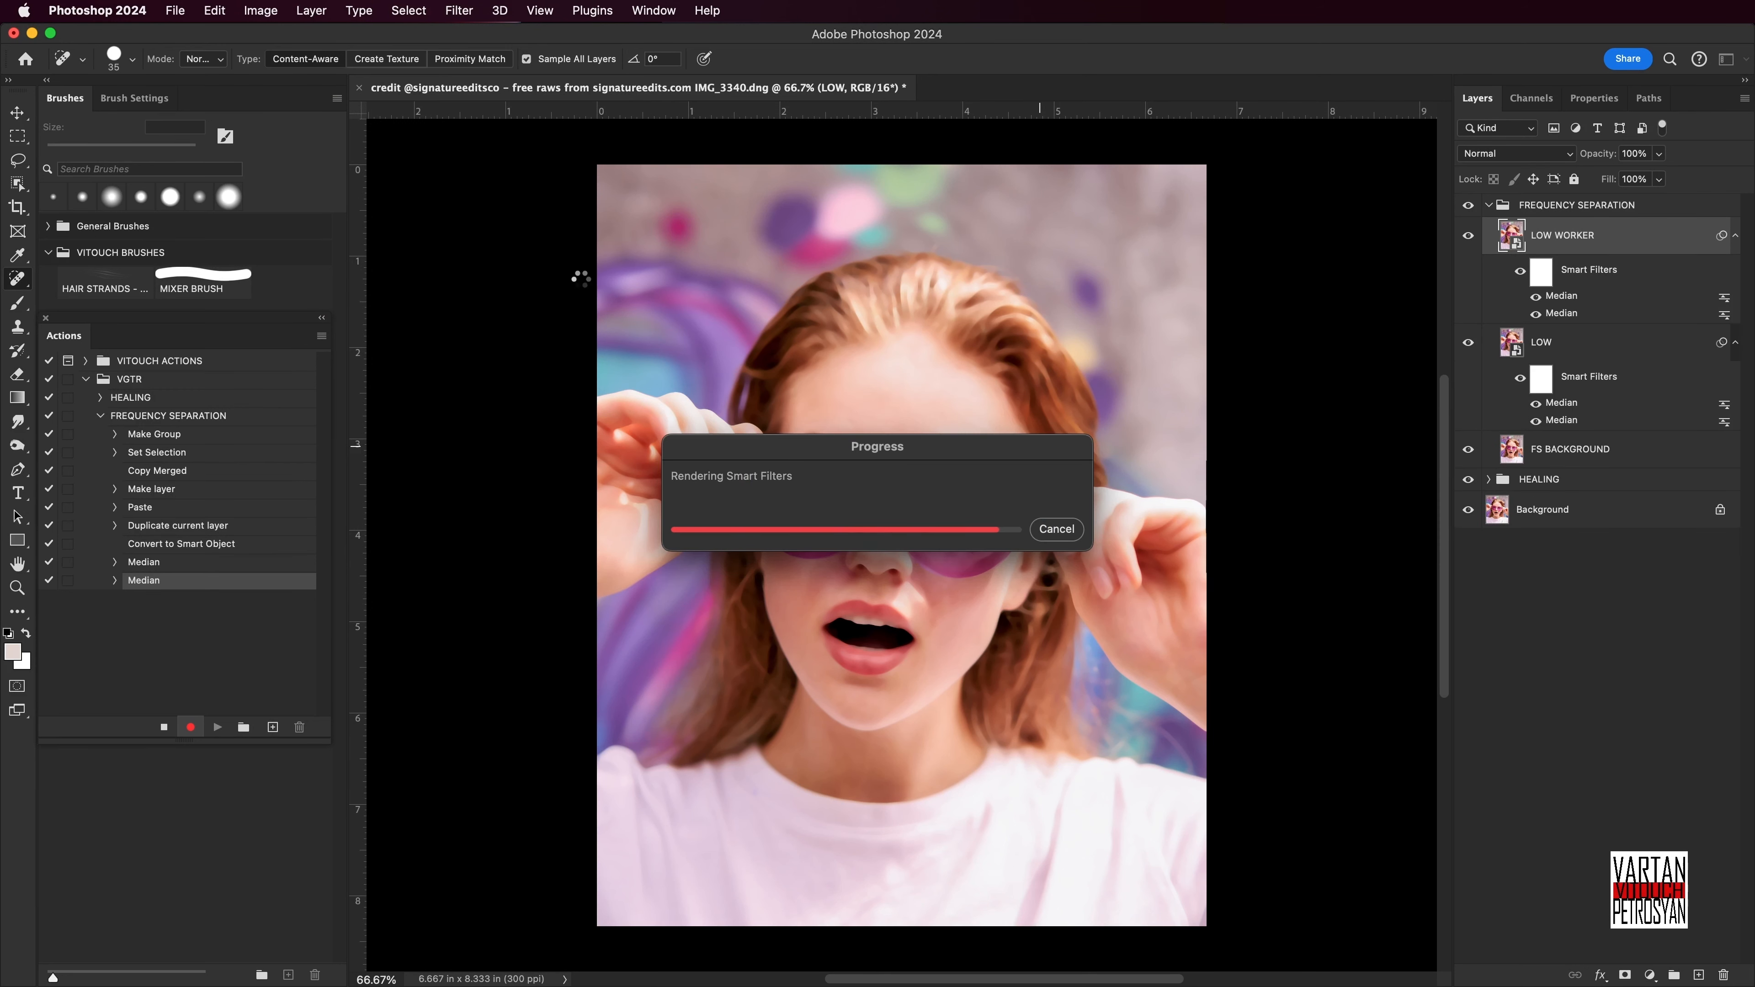
Rasterize the LOW WORKER layer and clip it to the LOW layer below.
left_click(311, 11)
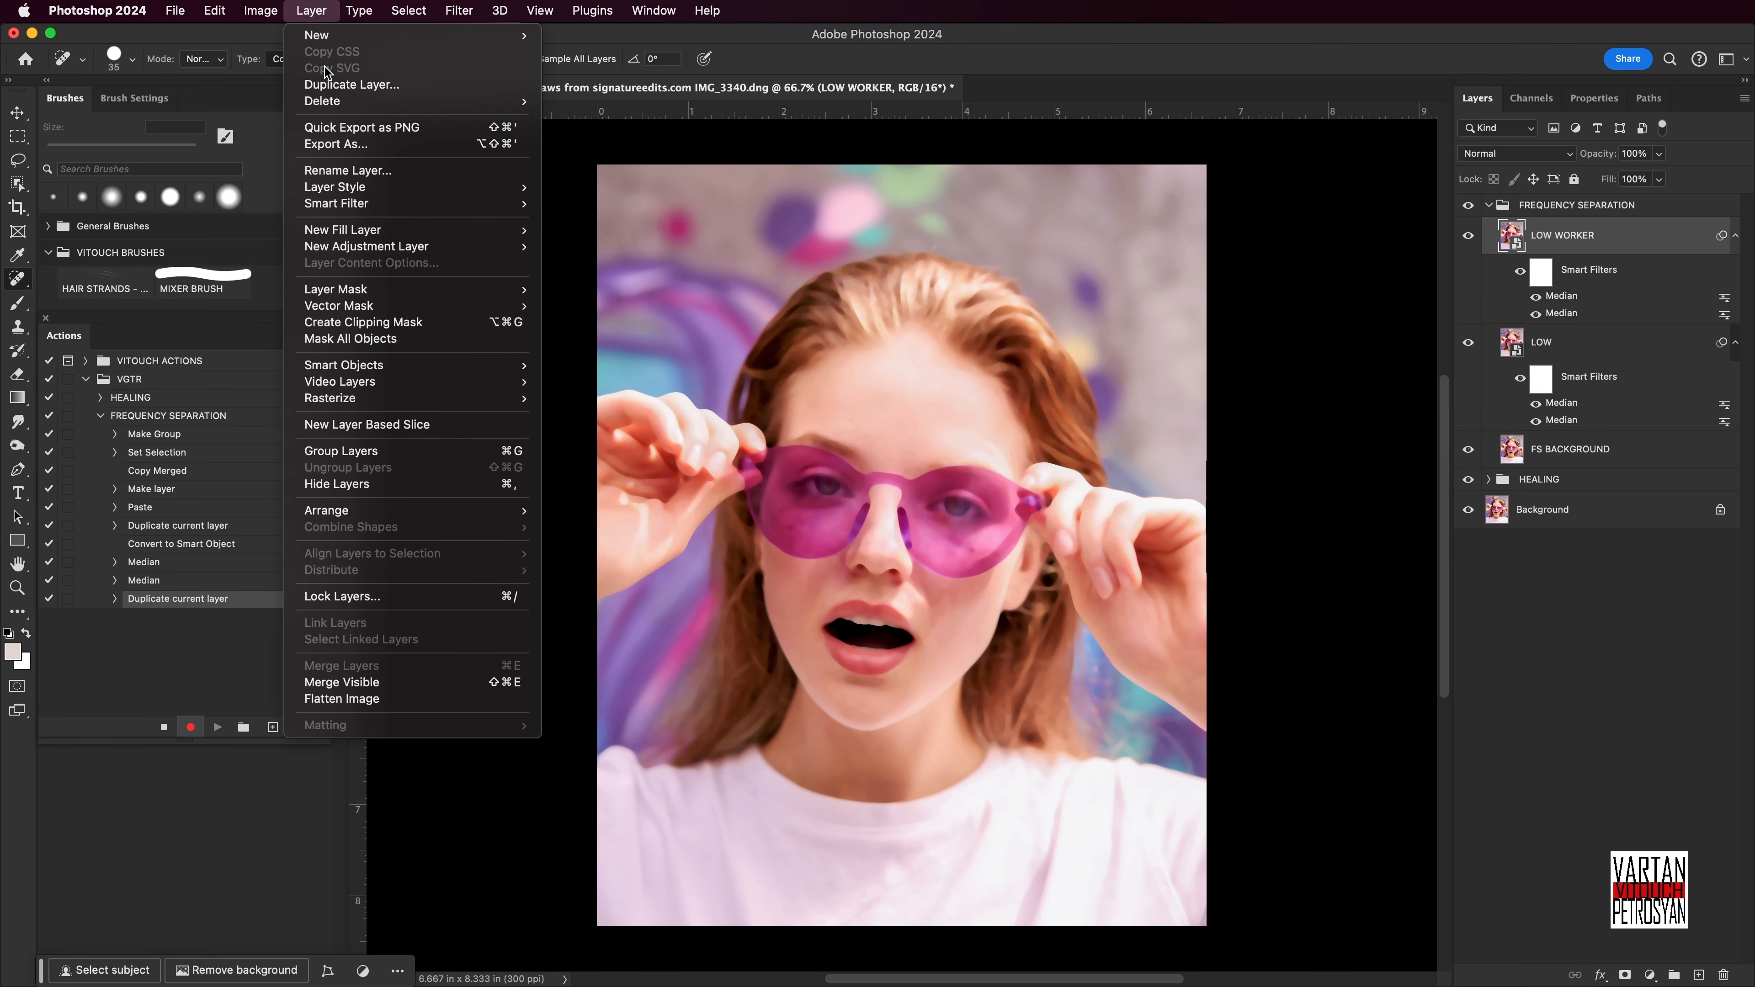
mouse_move(358, 401)
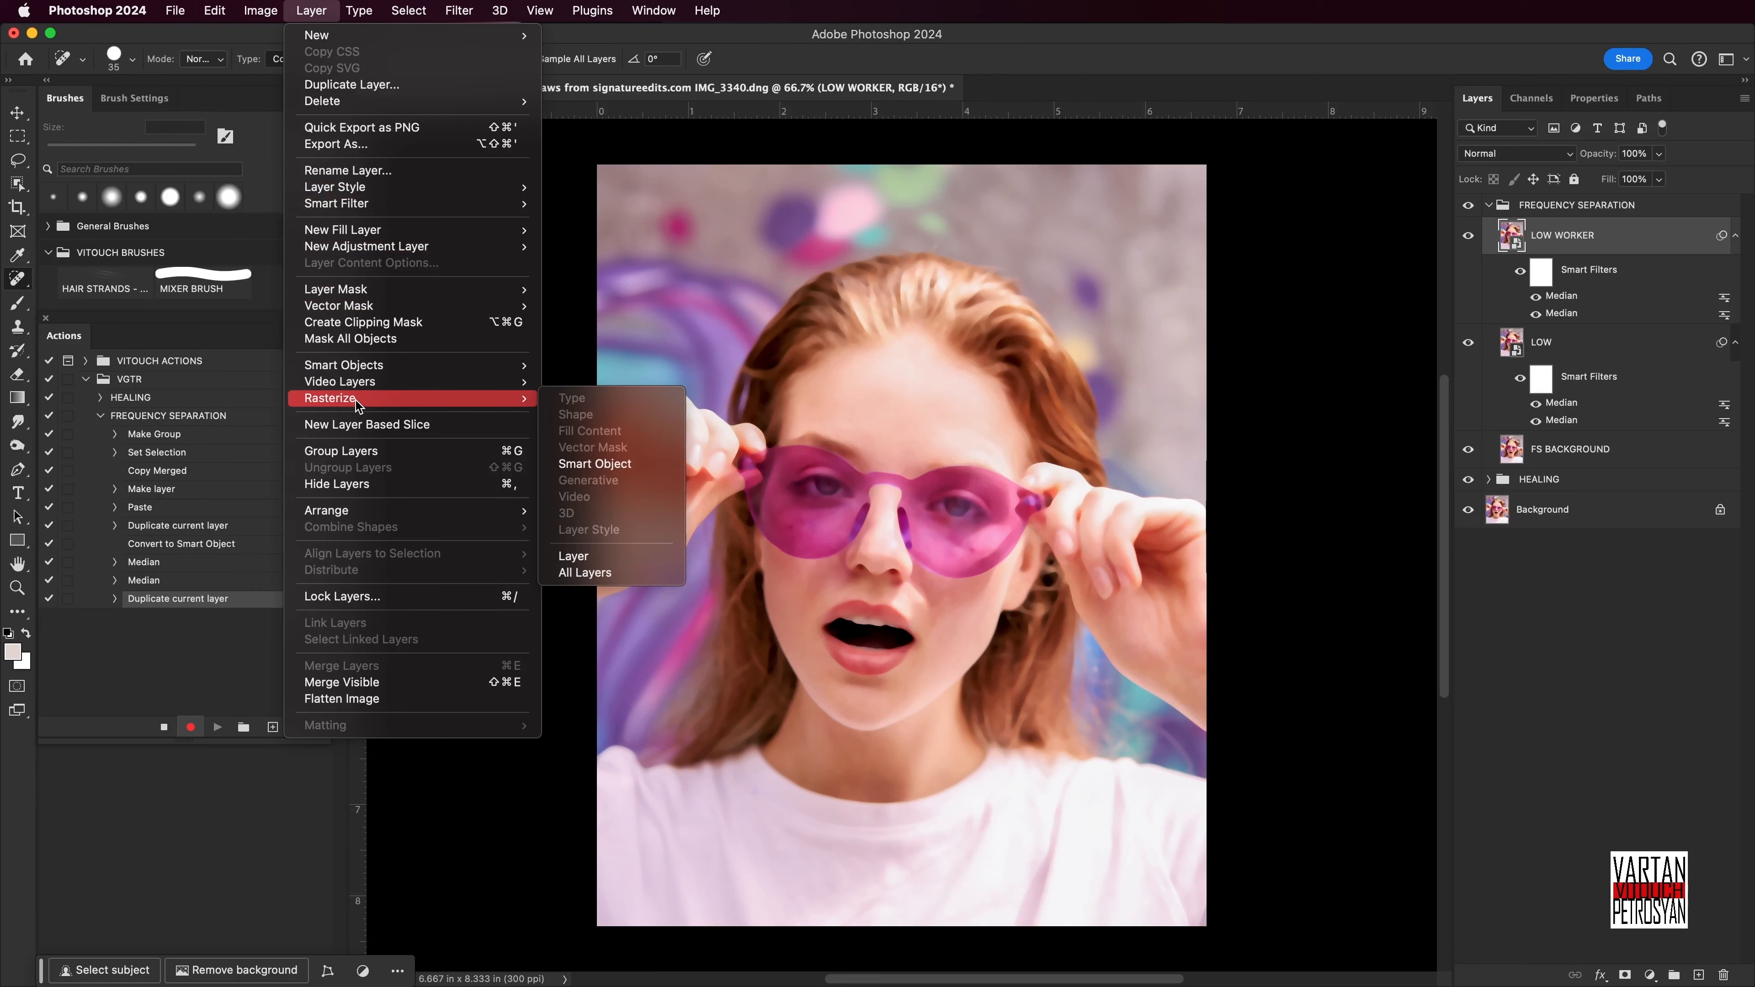
left_click(624, 556)
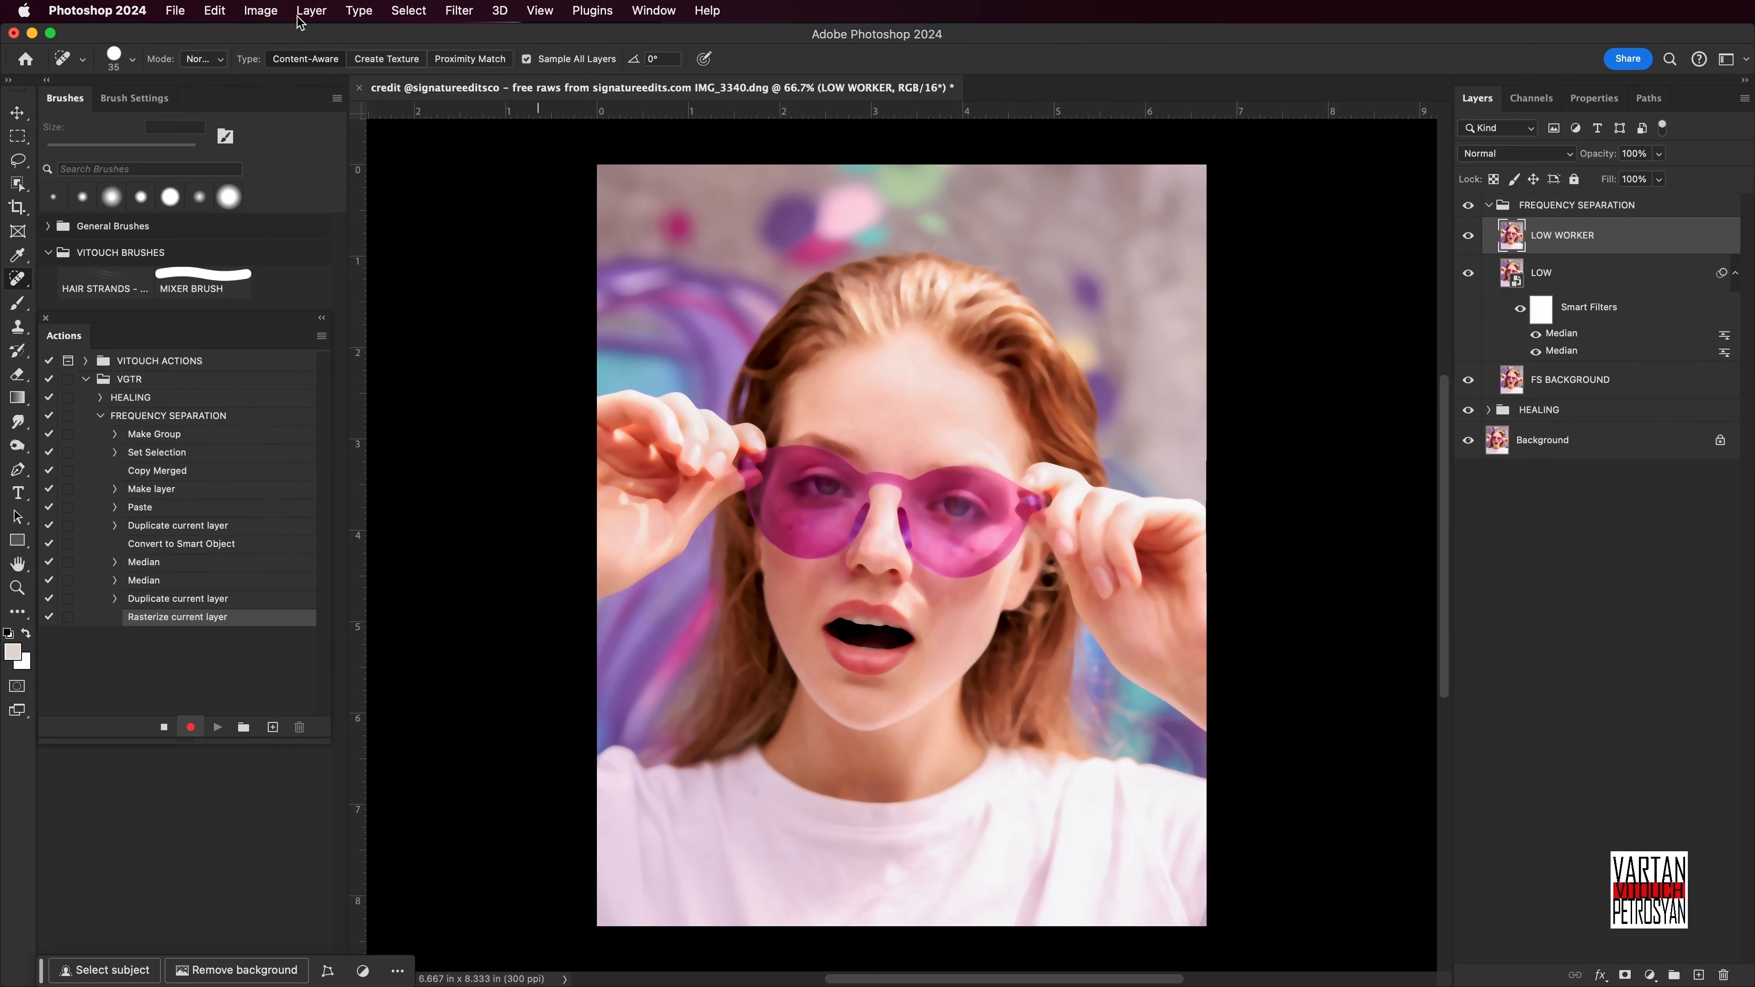
left_click(311, 10)
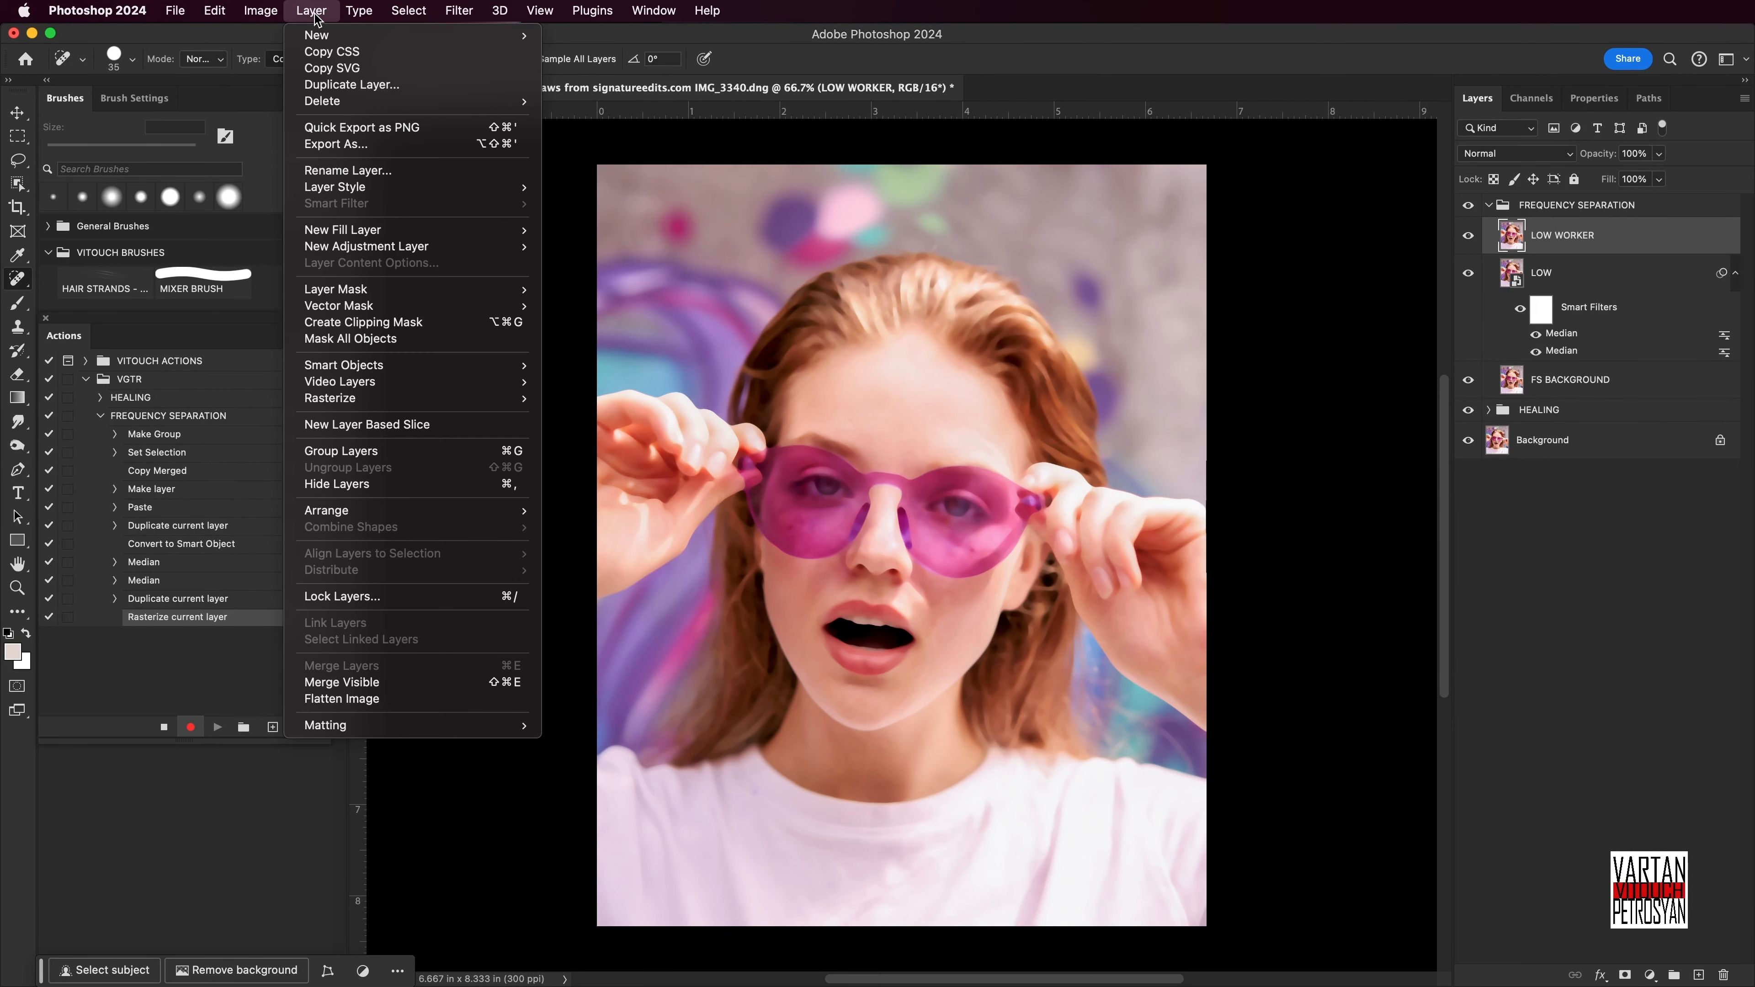
left_click(363, 323)
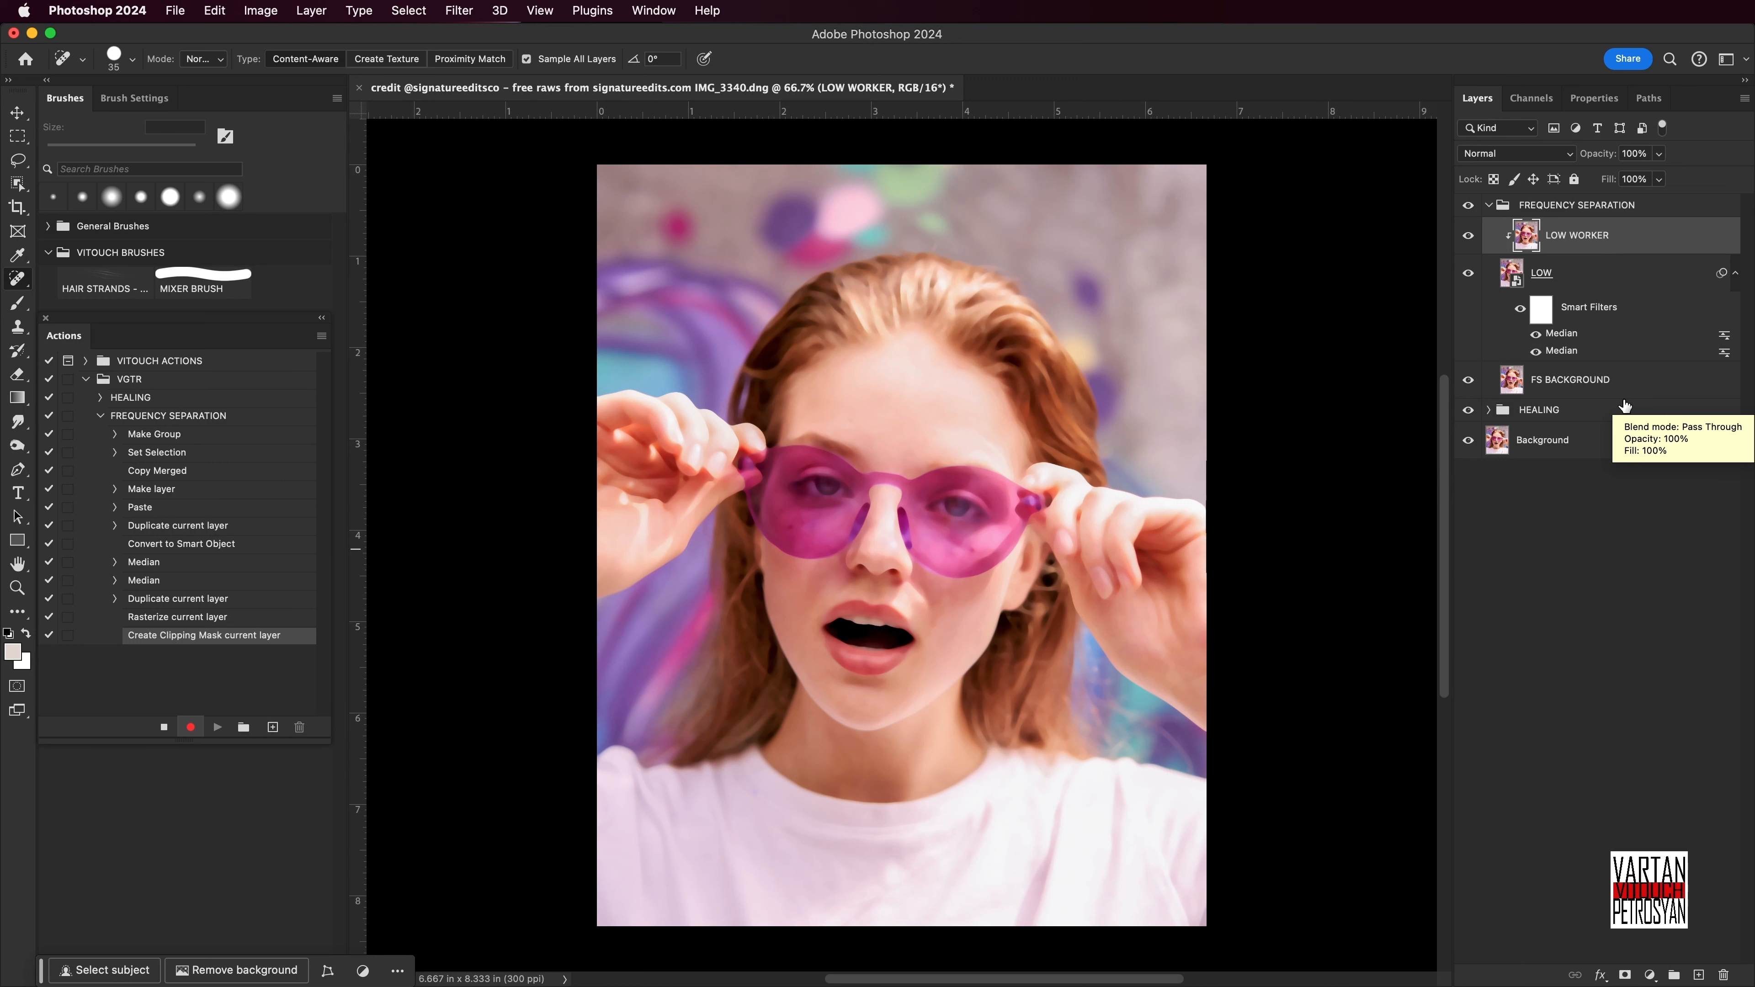
Duplicate the FS BACKGROUND layer as HIGH and move the duplicate above LOW WORKER in the FREQUENCY SEPARATION group.
left_click(1582, 387)
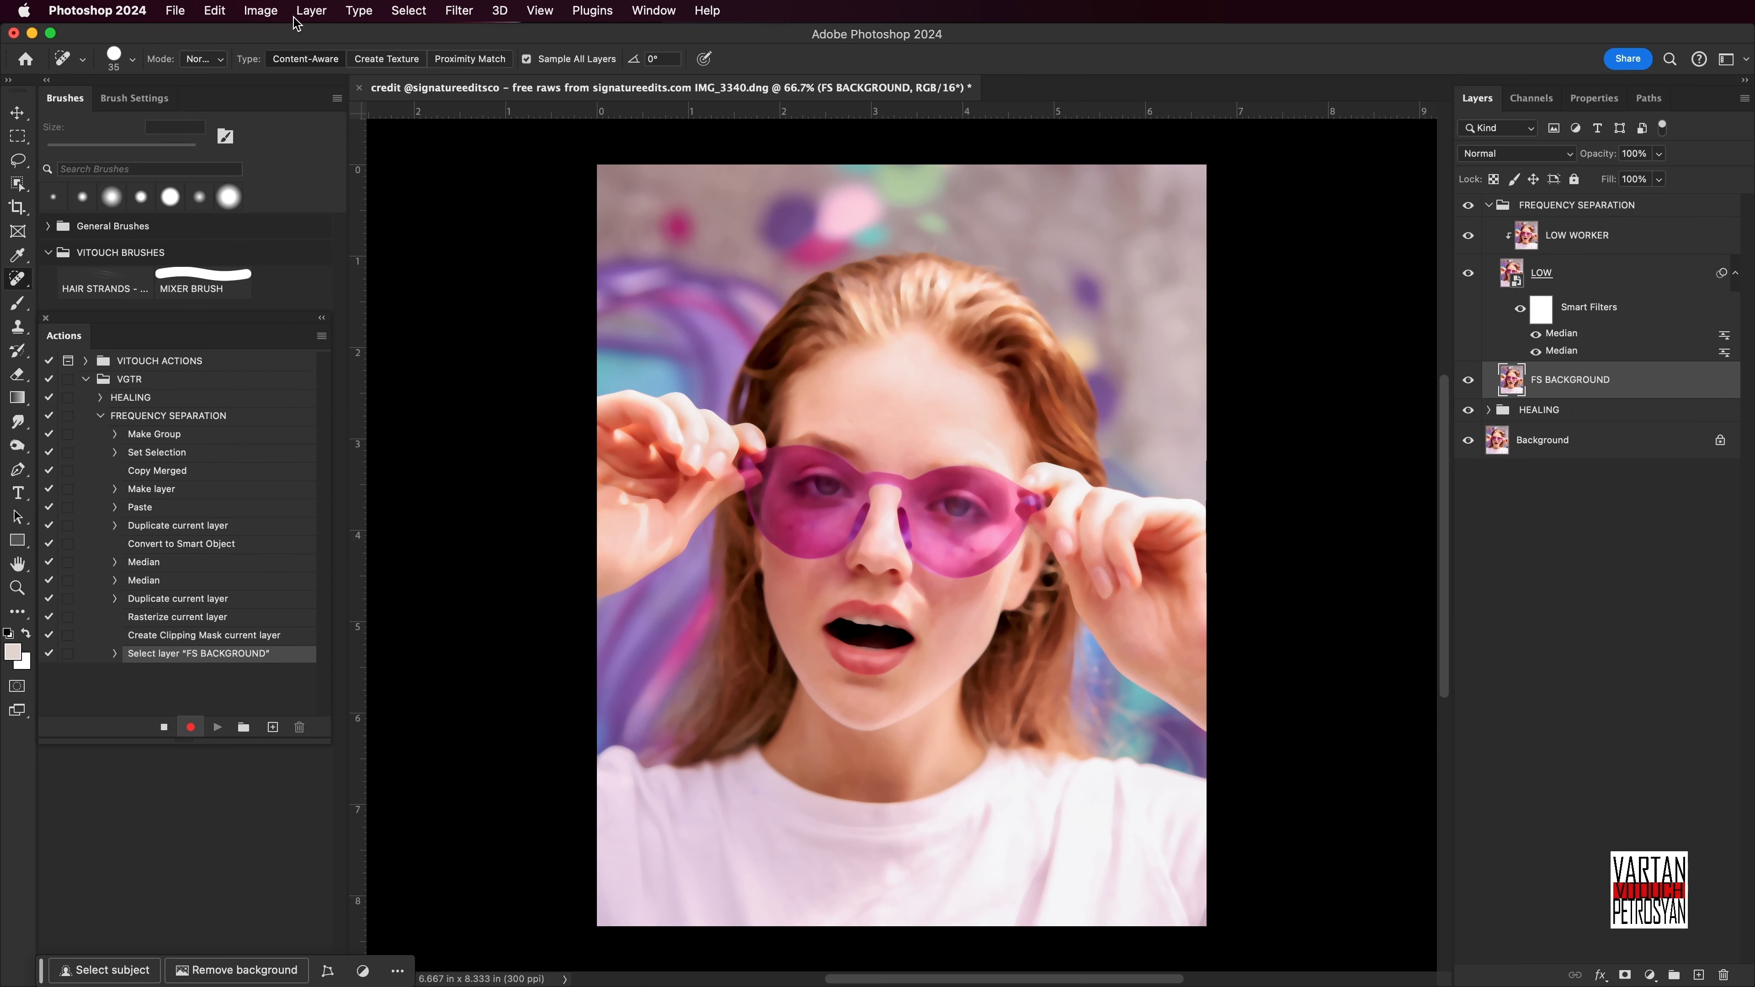
left_click(310, 11)
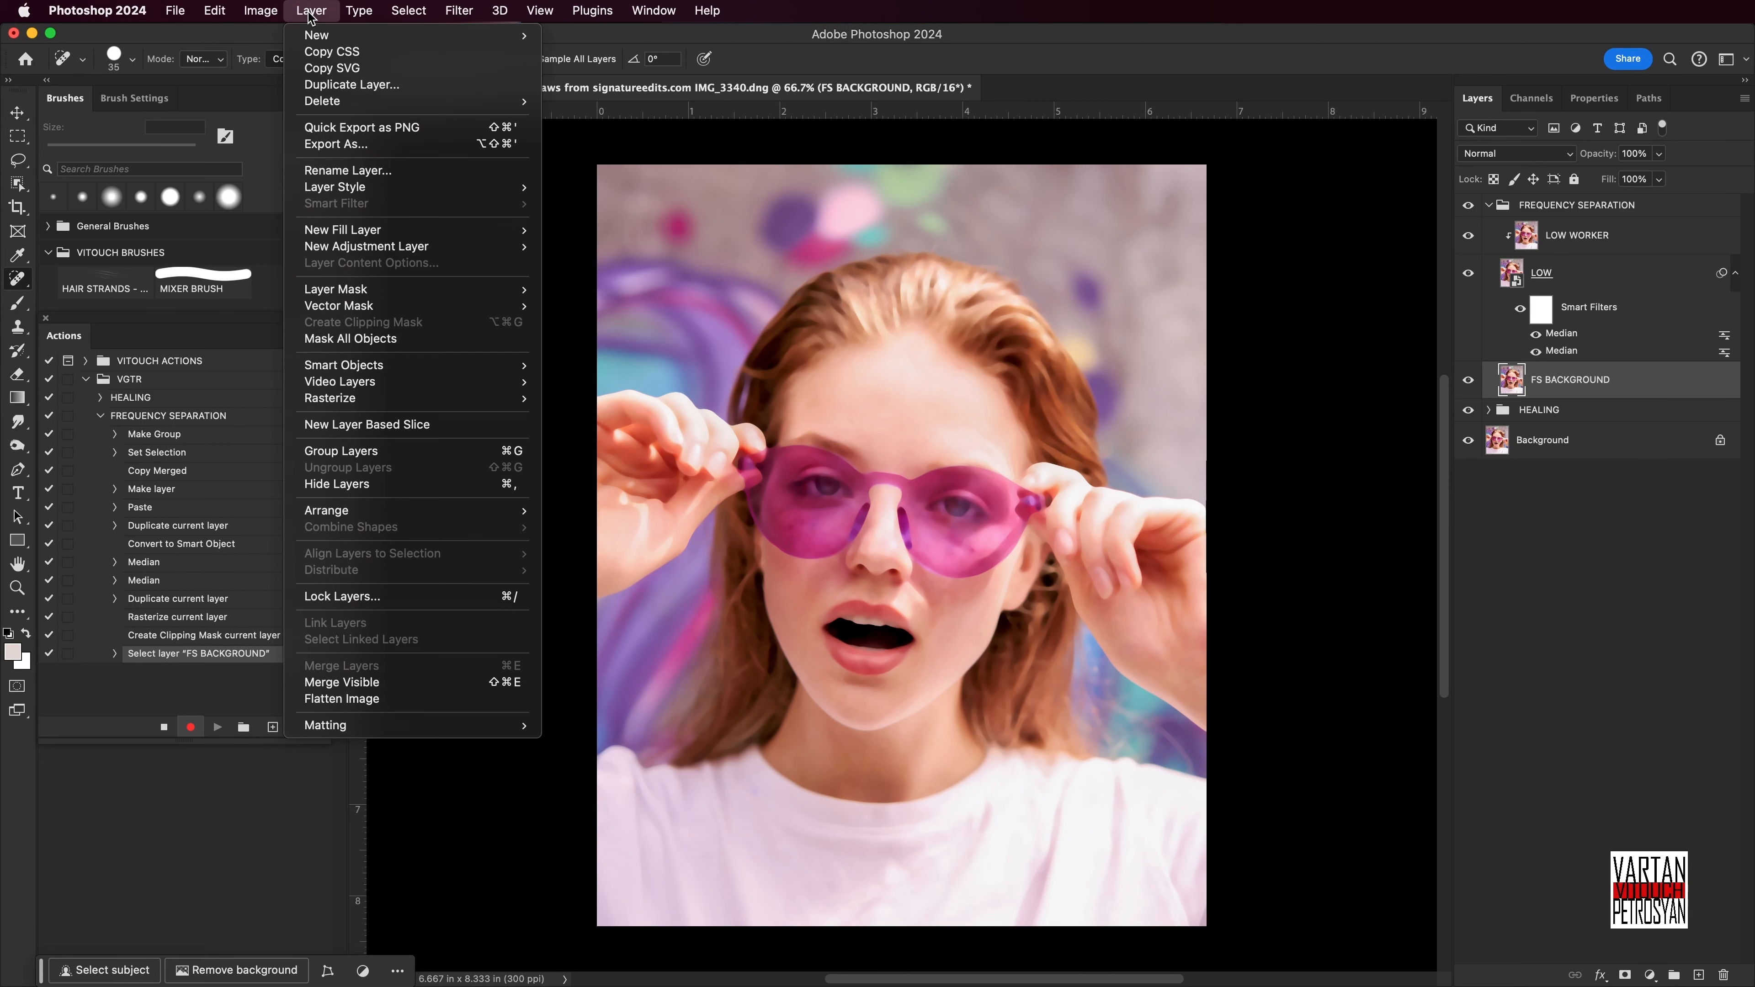
left_click(326, 85)
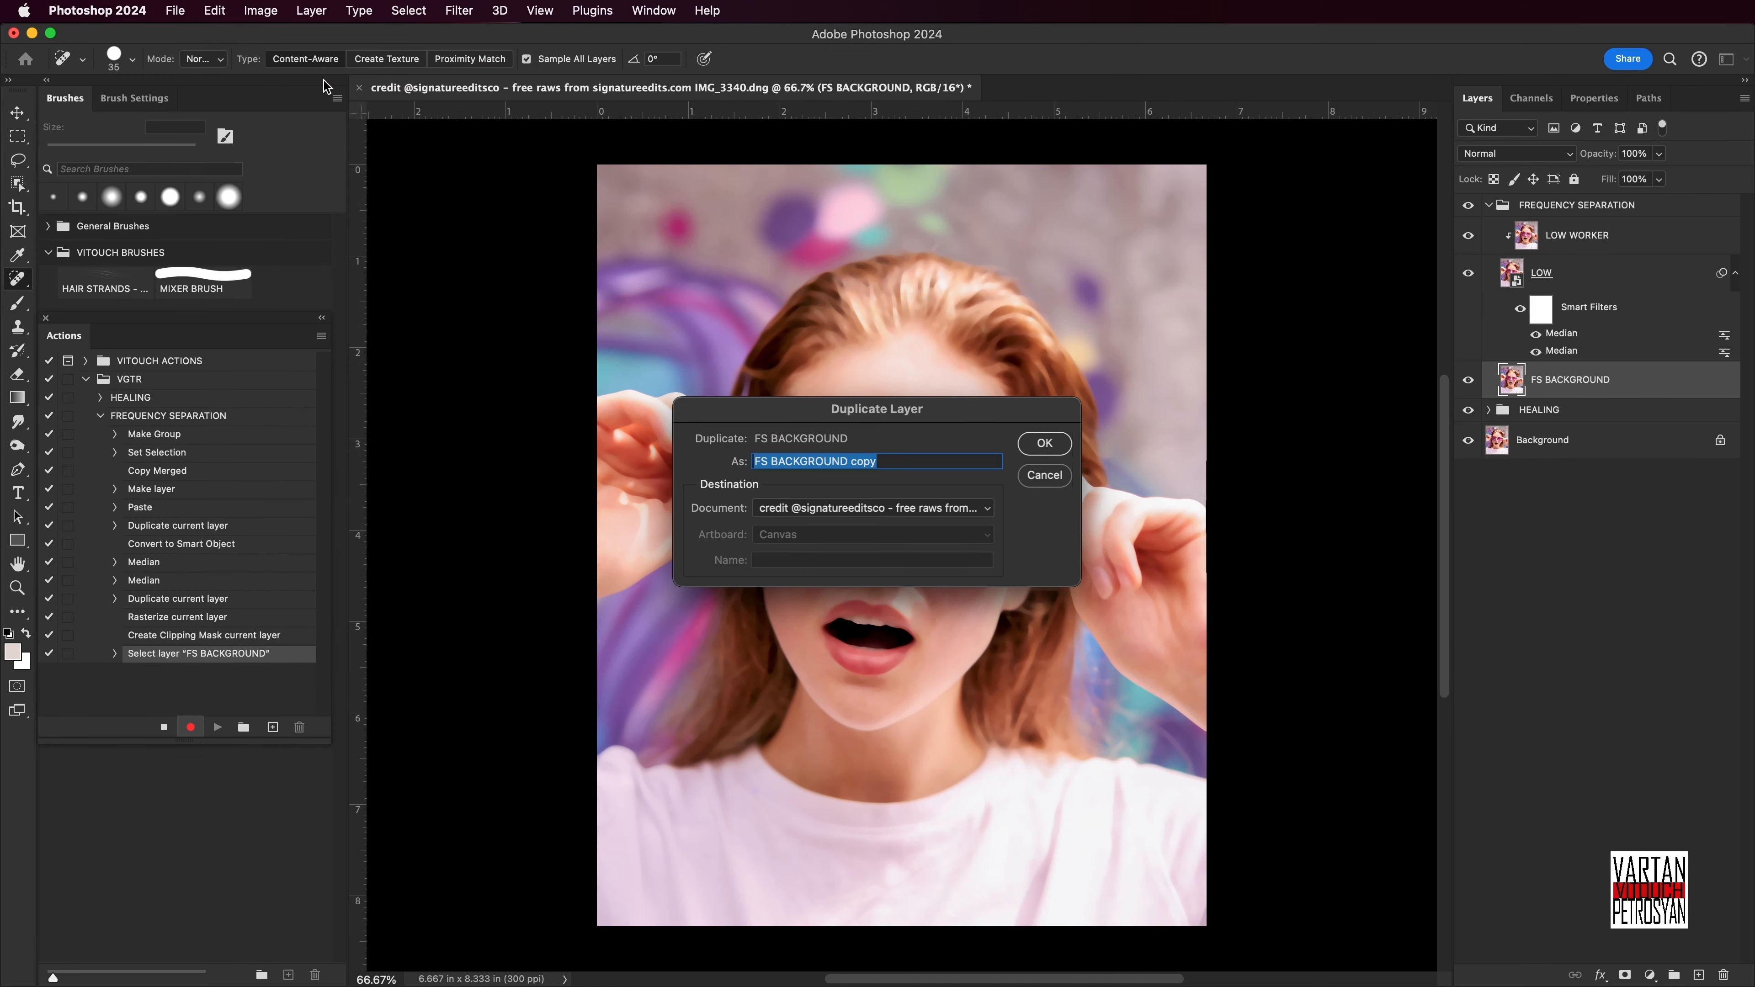
type("HIGH")
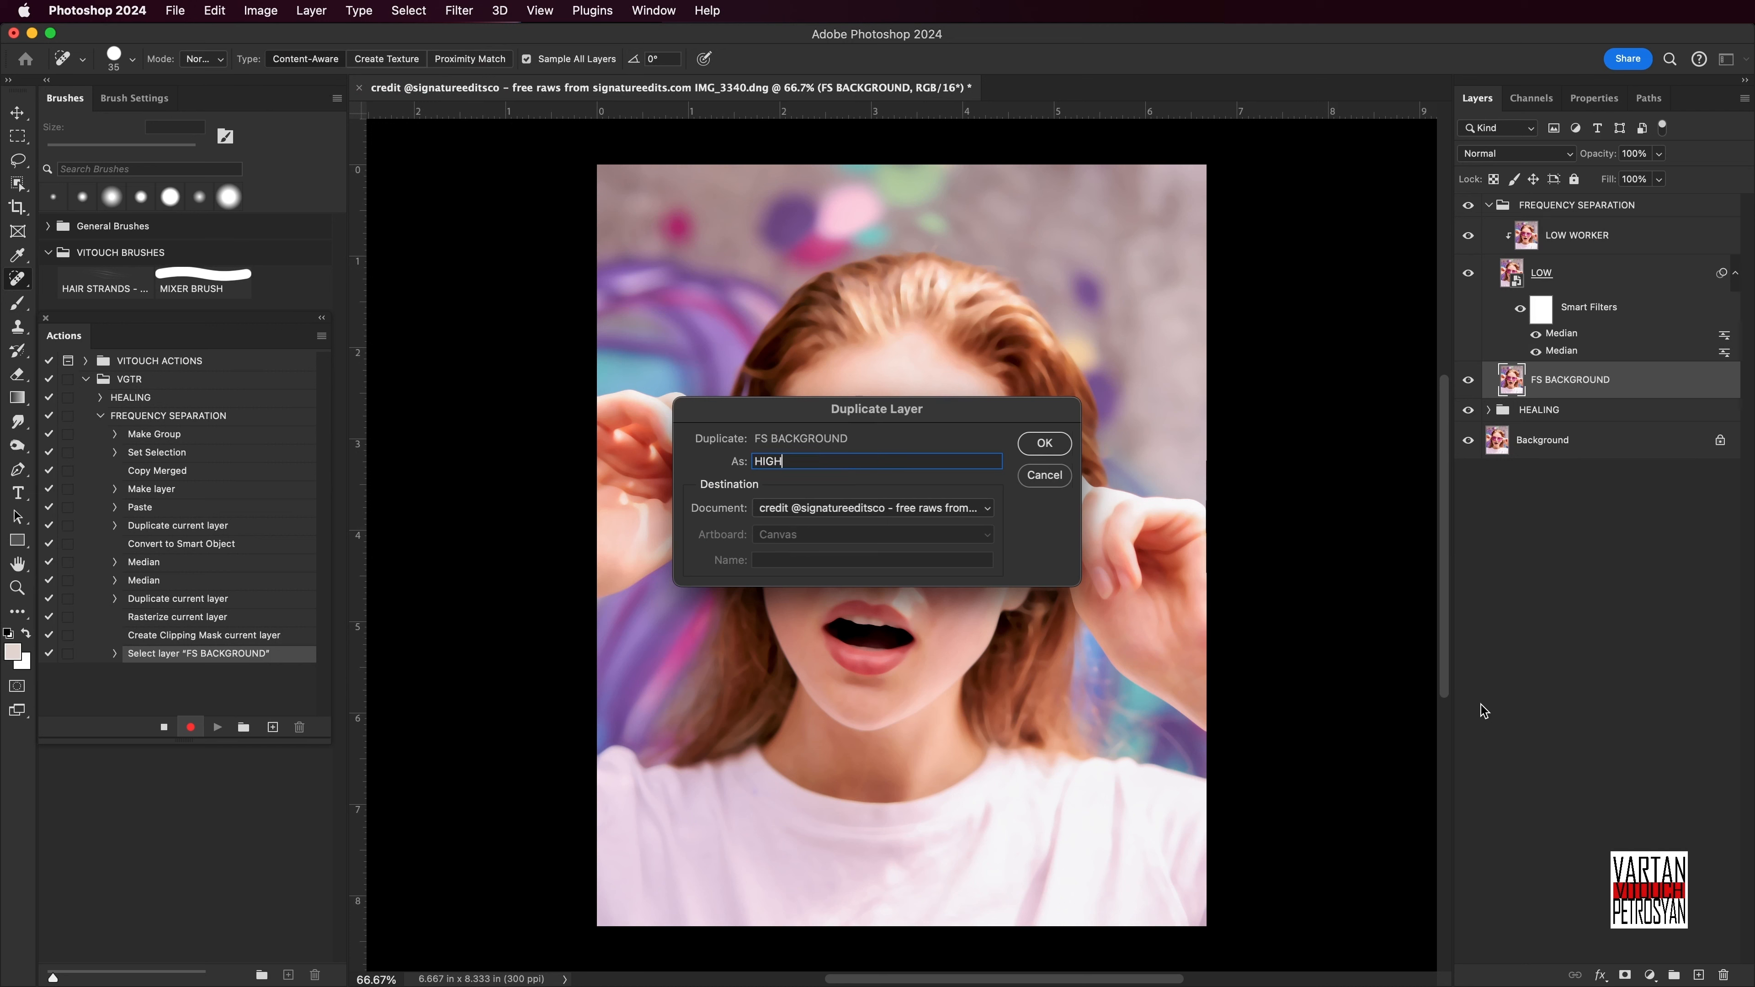
left_click(1044, 444)
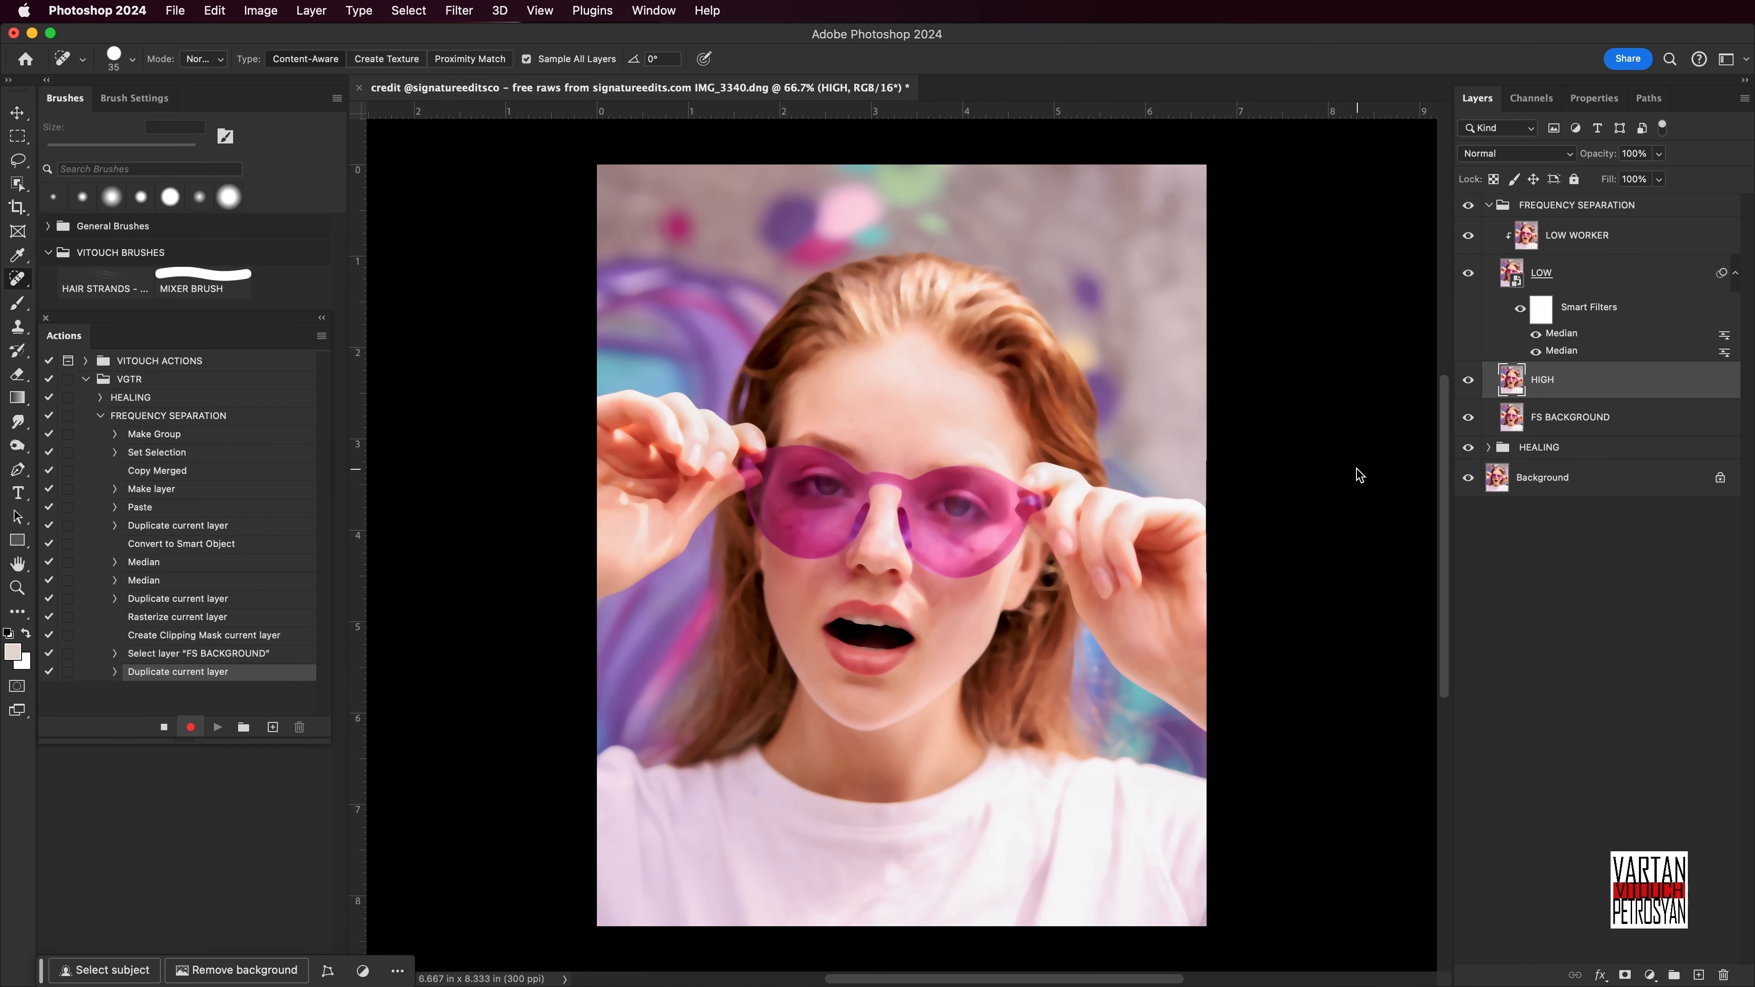
left_click_drag(1589, 388, 1558, 218)
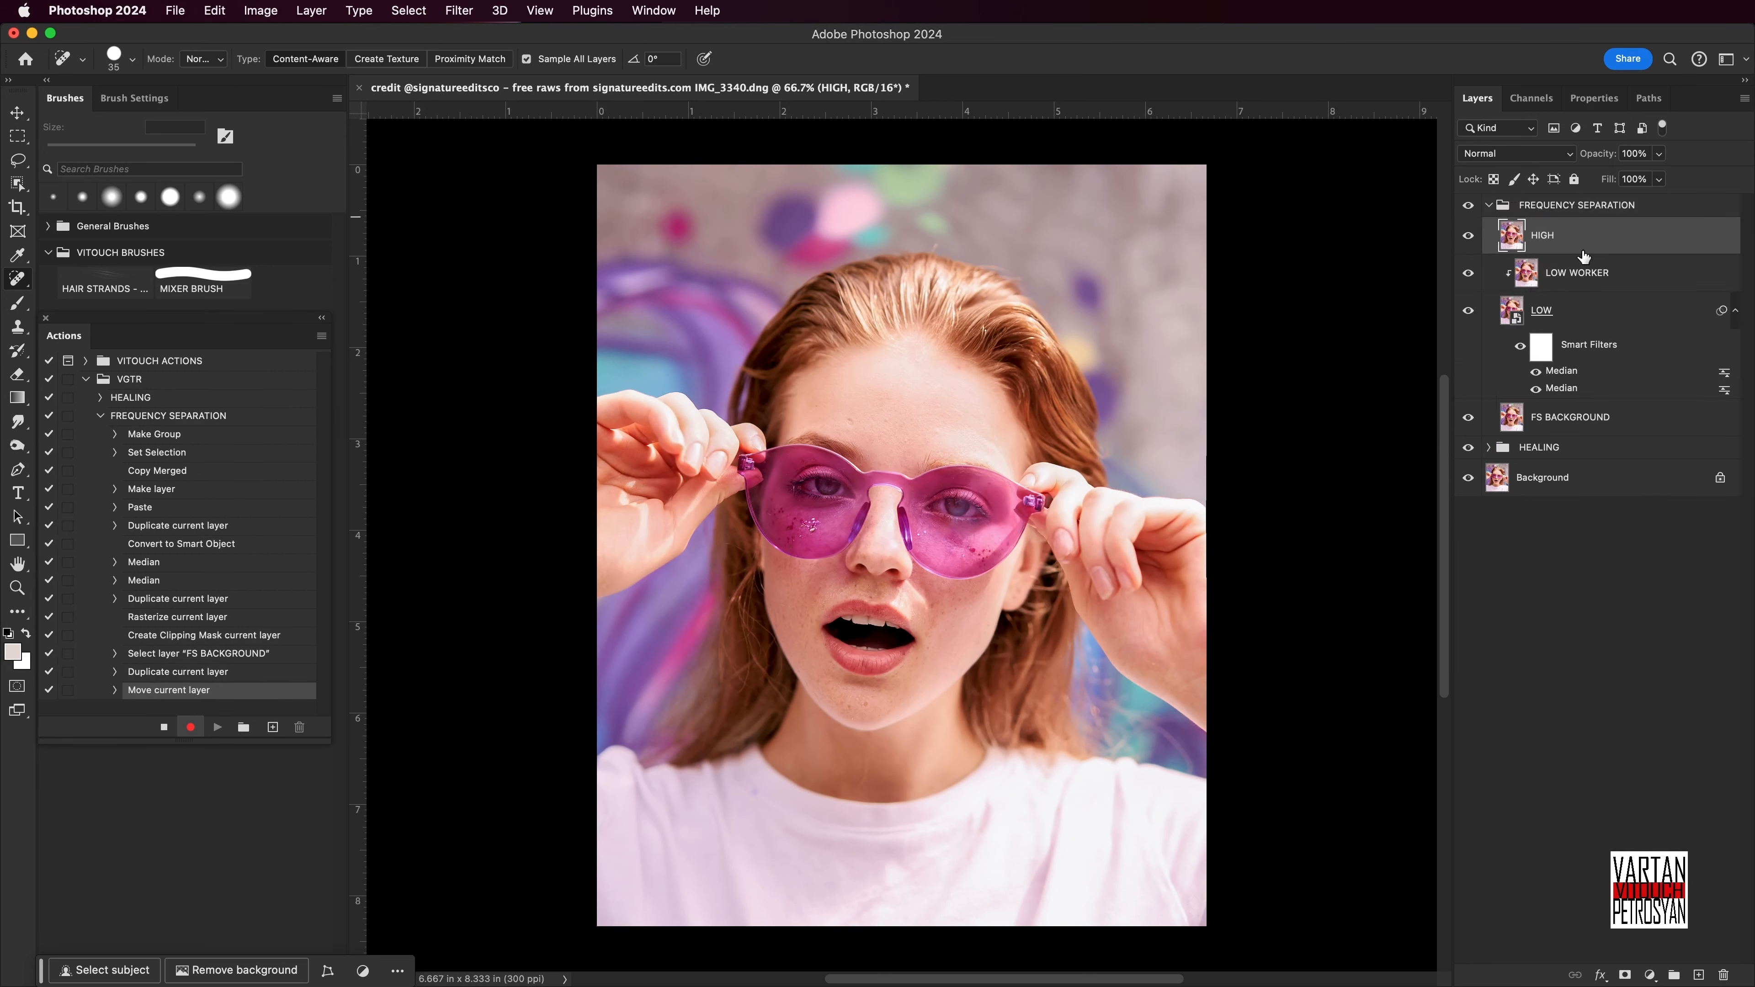
Set the HIGH layer to Linear Light and use Apply Image on it with layer LOW, Subtract blending, scale 2 and offset 128.
left_click(1550, 161)
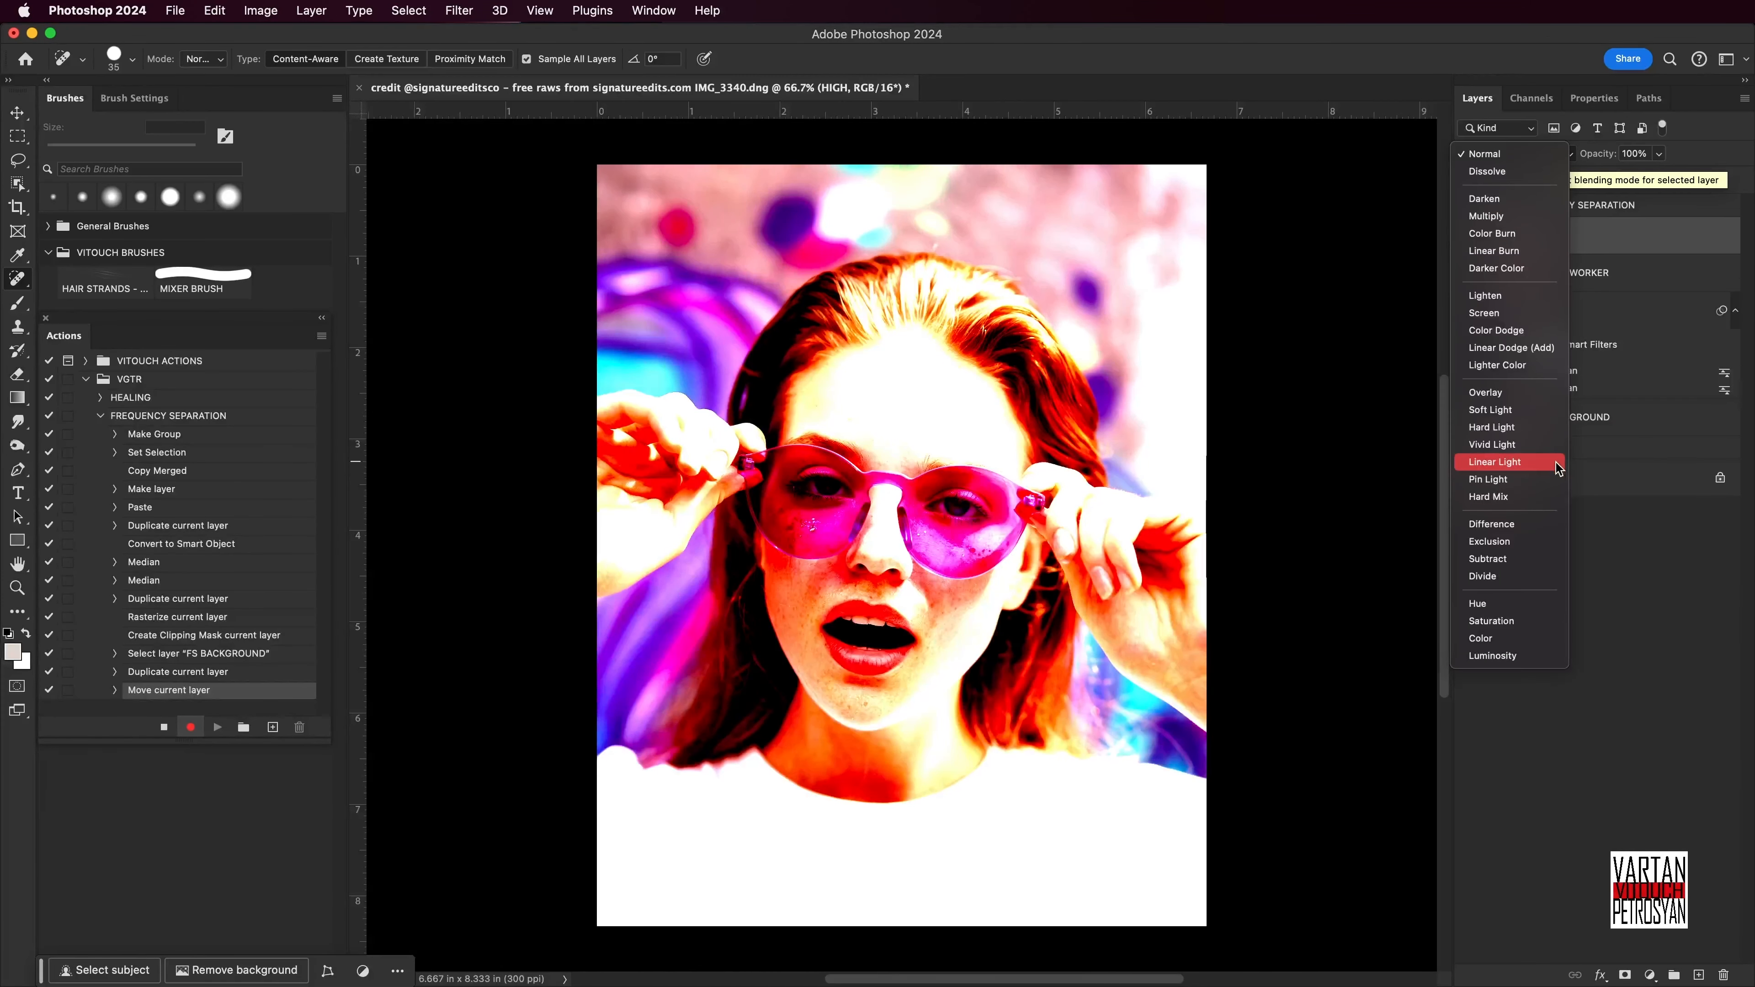
left_click(1559, 468)
left_click(270, 13)
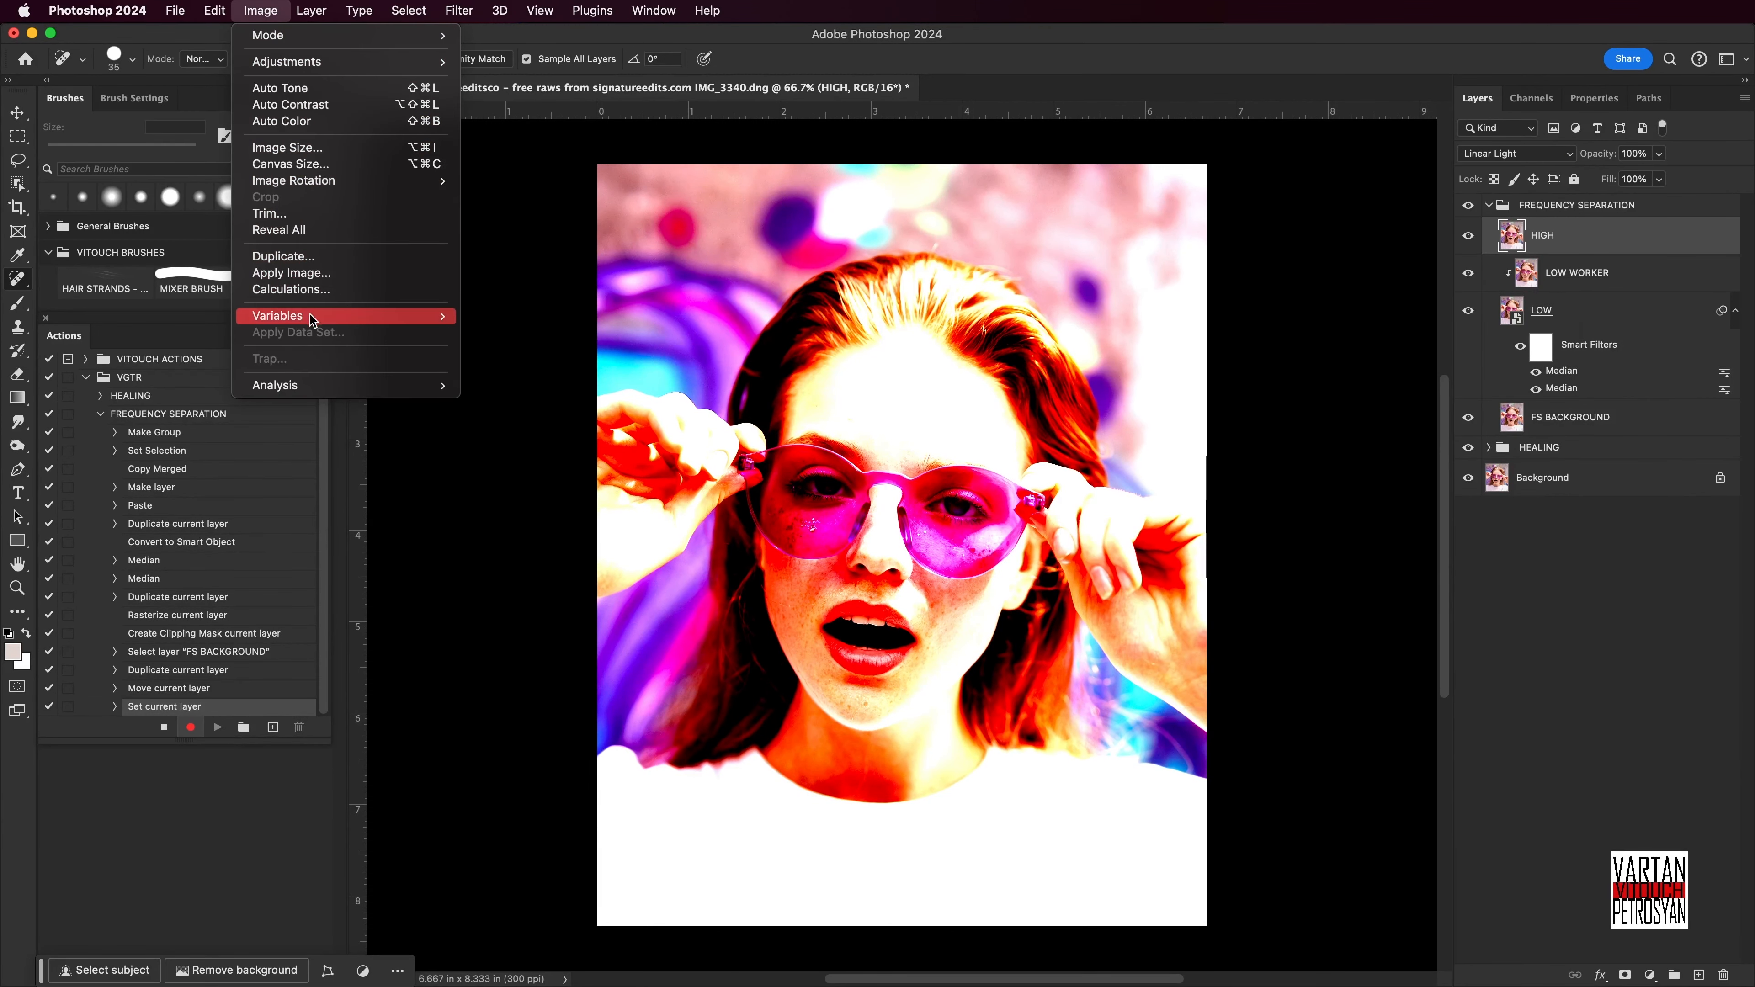
left_click(291, 273)
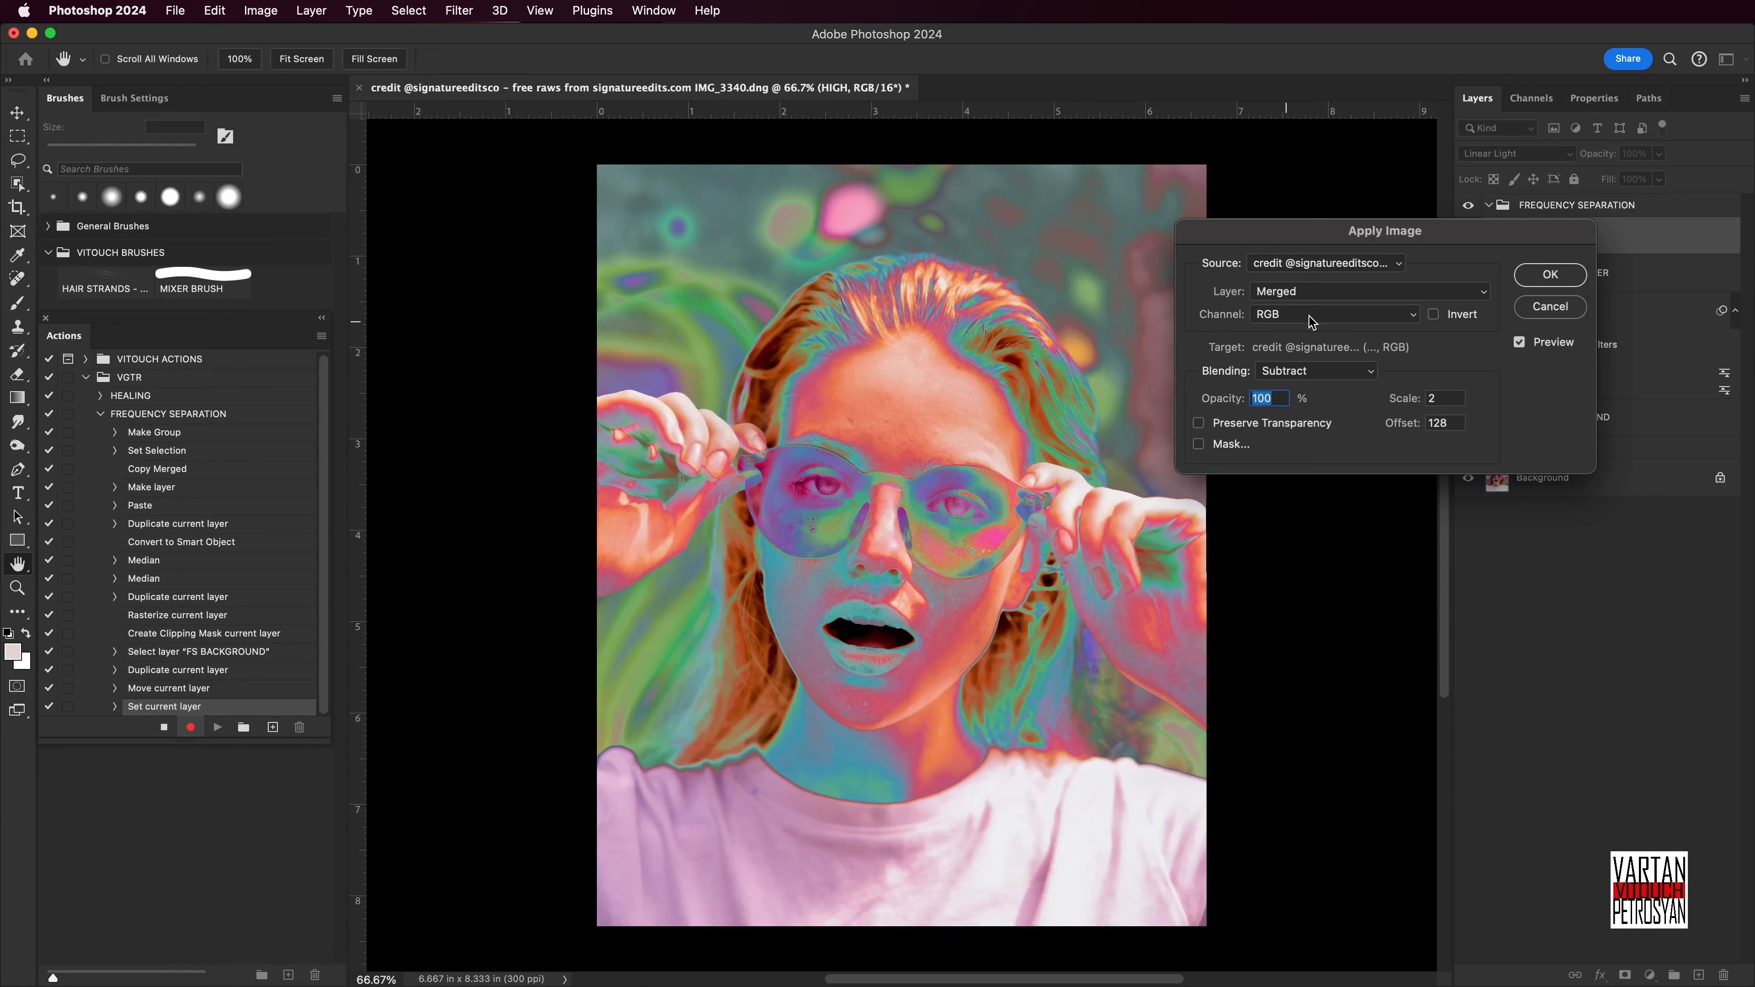
left_click(1320, 295)
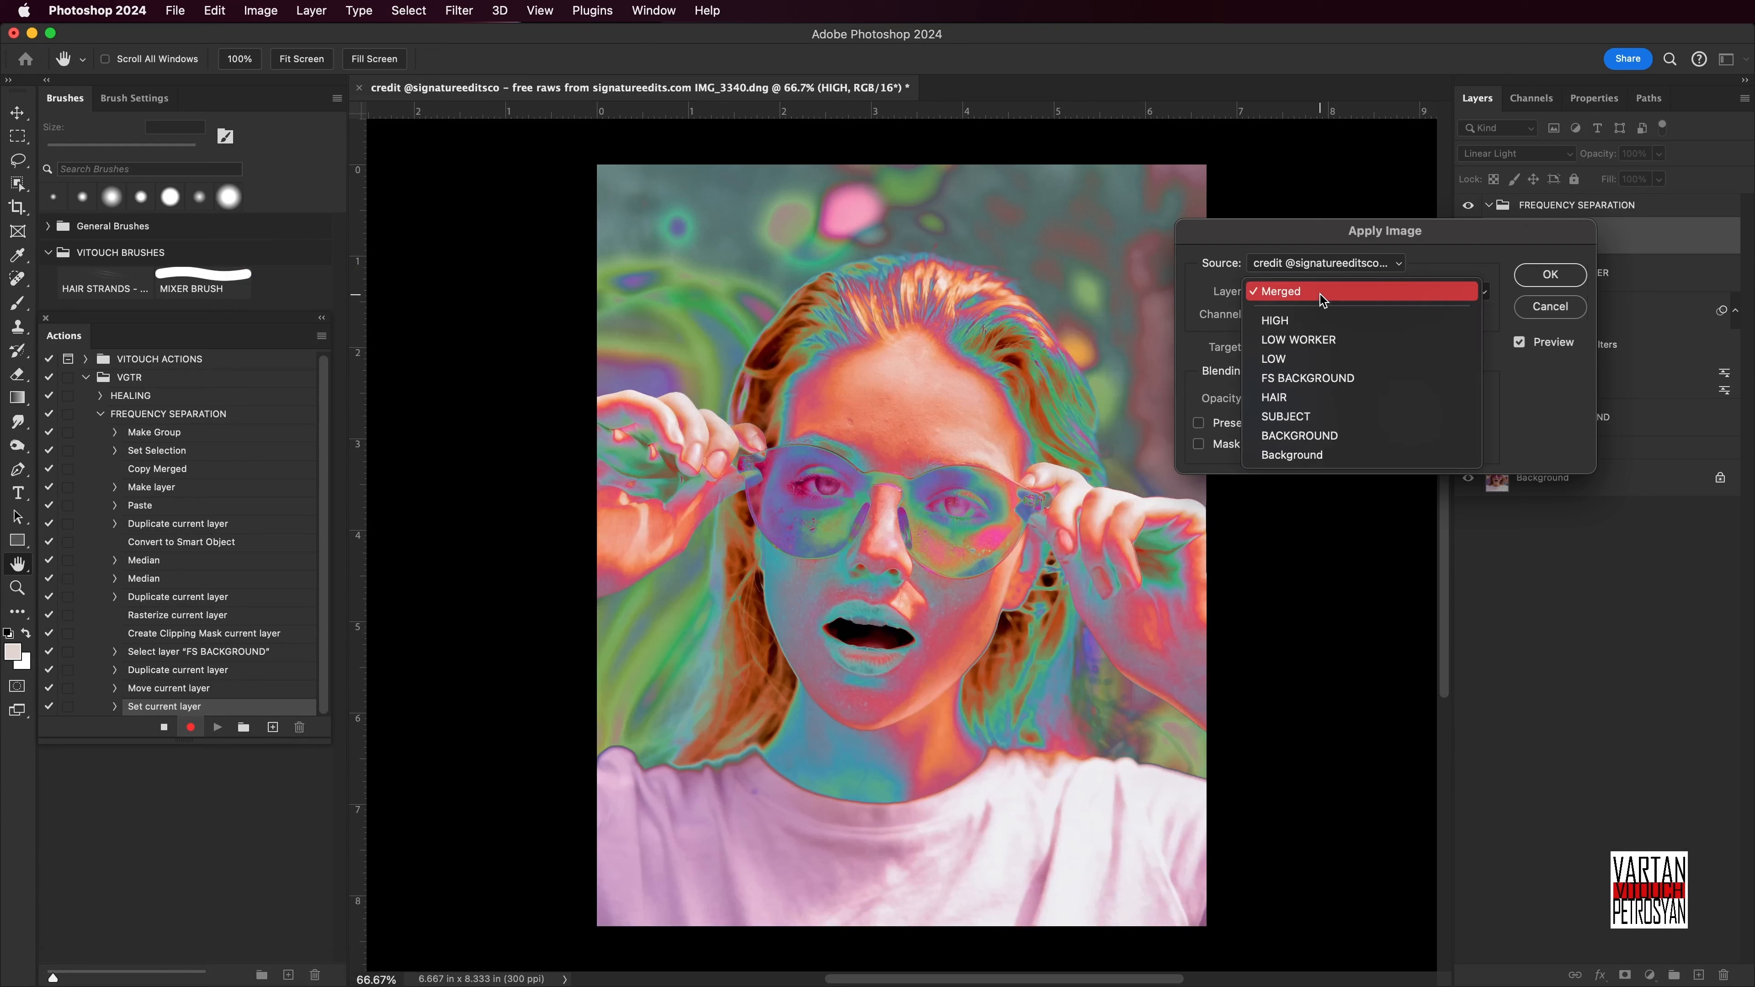
left_click(1314, 355)
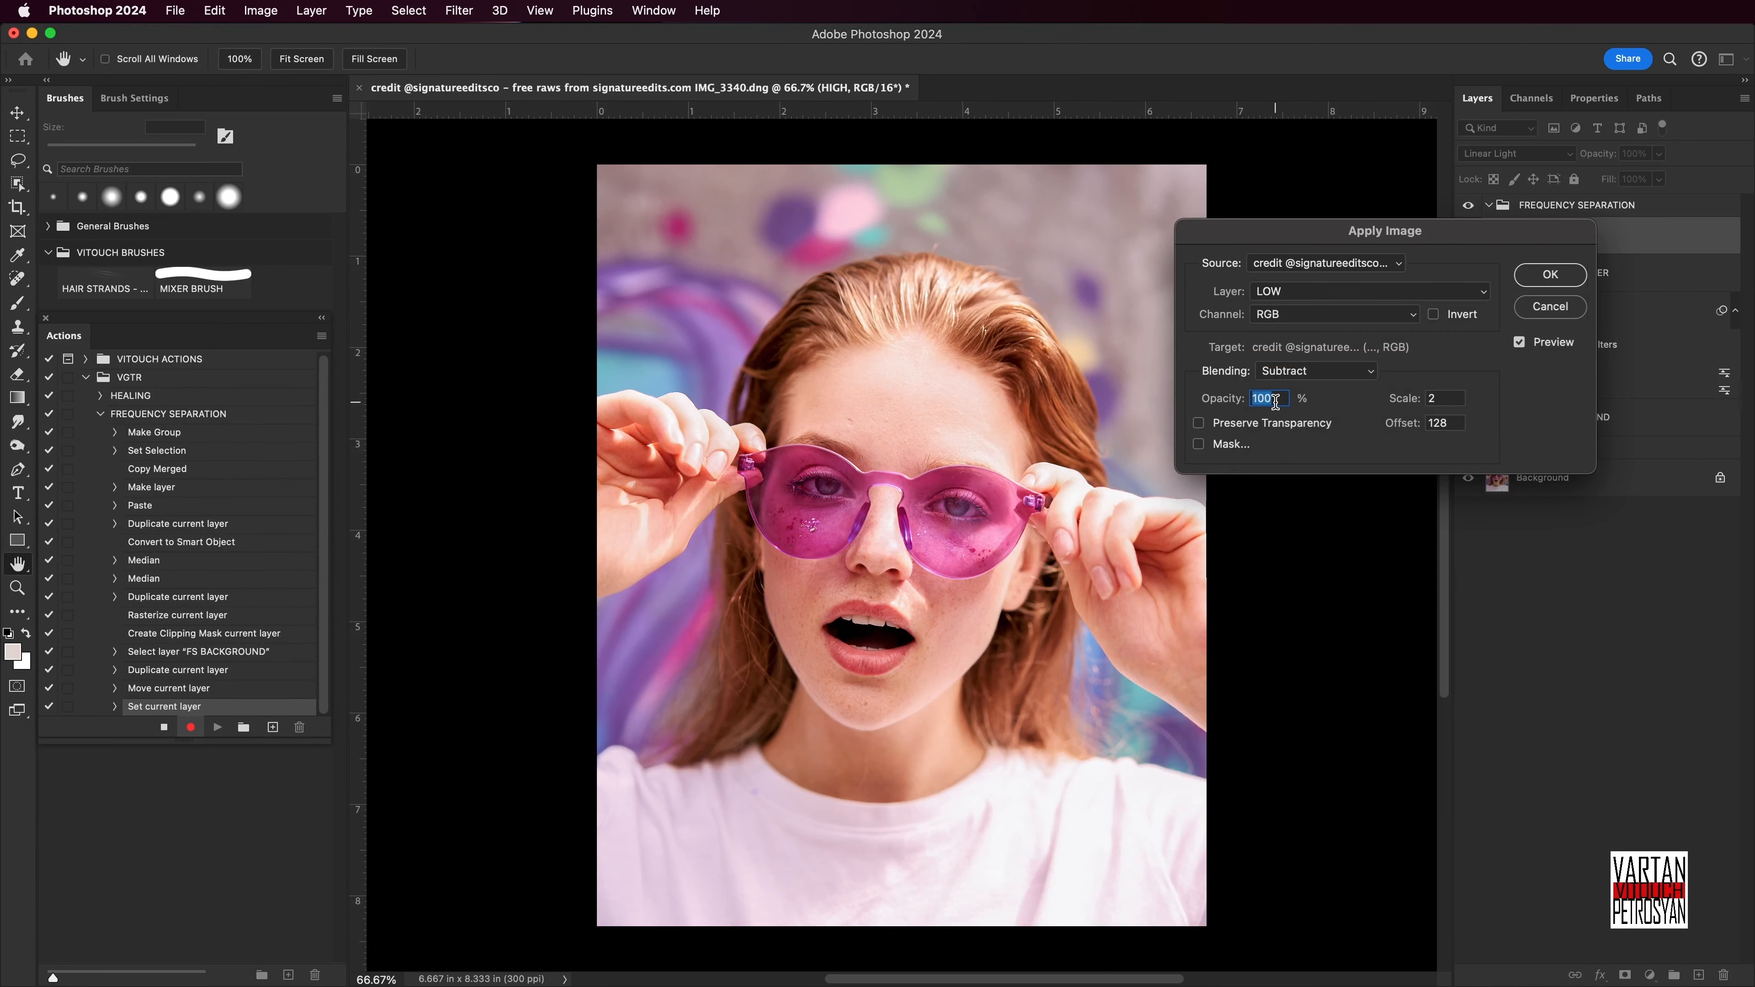
left_click(1326, 377)
left_click(1327, 377)
double_click(1448, 399)
double_click(1455, 422)
left_click(1550, 275)
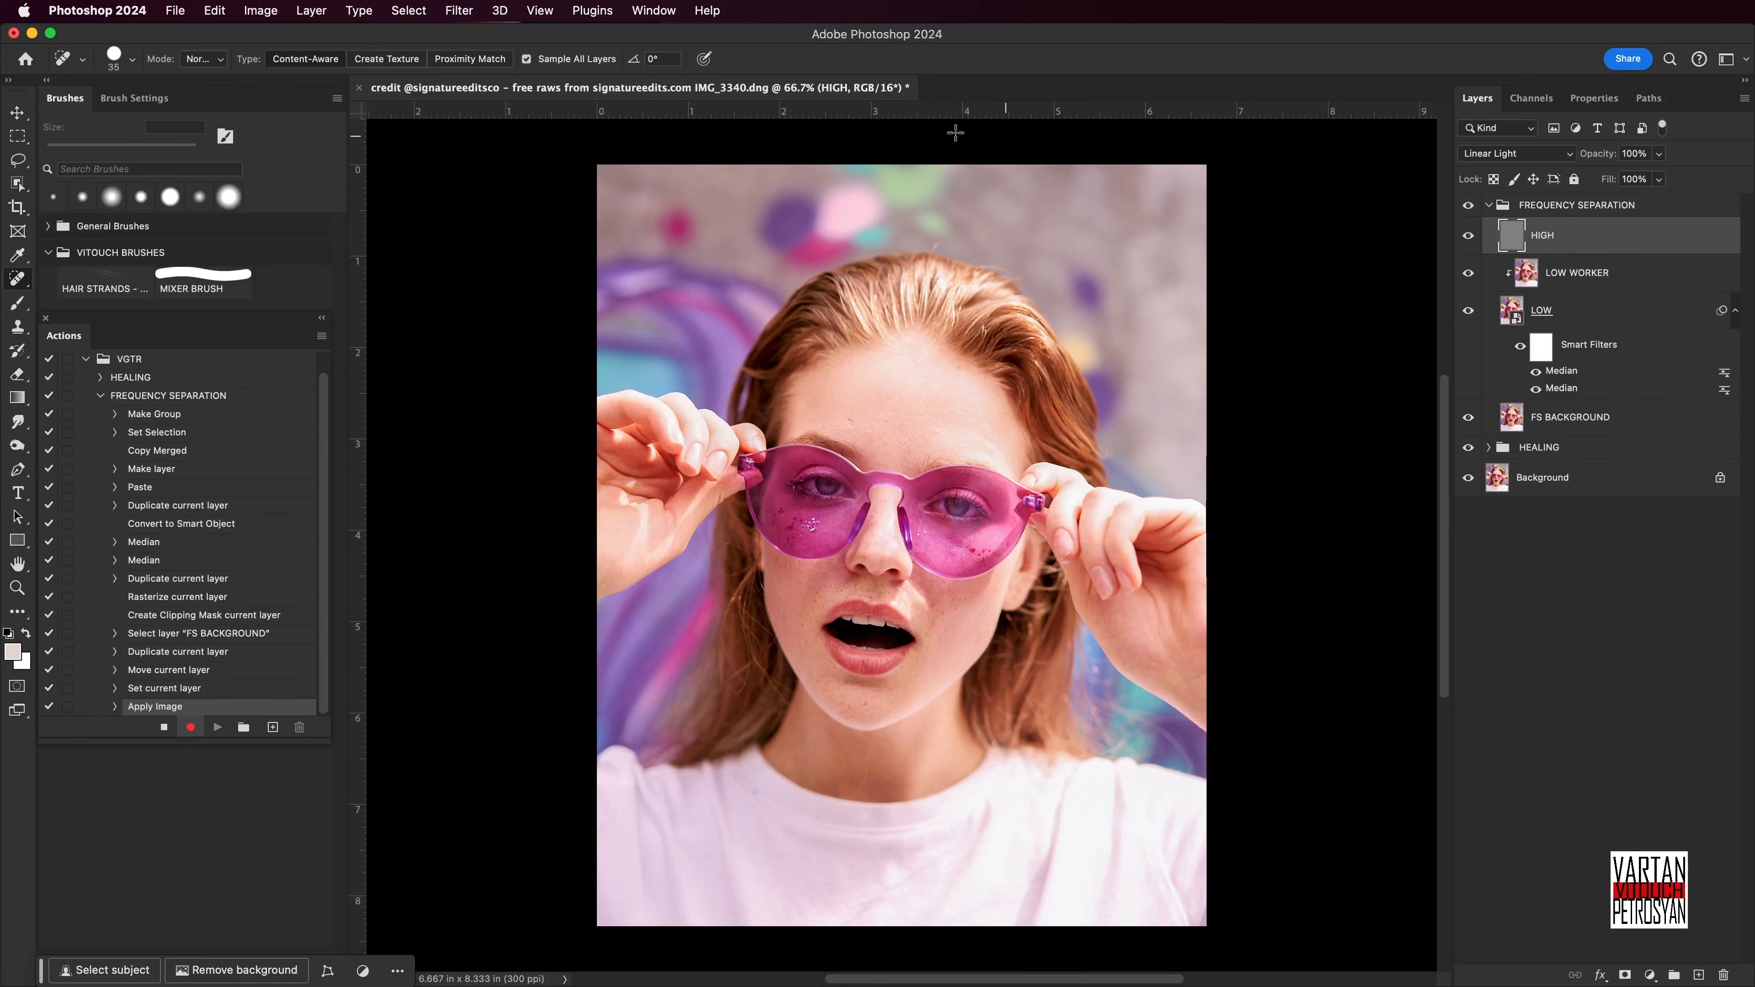
Duplicate the HIGH layer under the name HIGH WORKER.
left_click(317, 10)
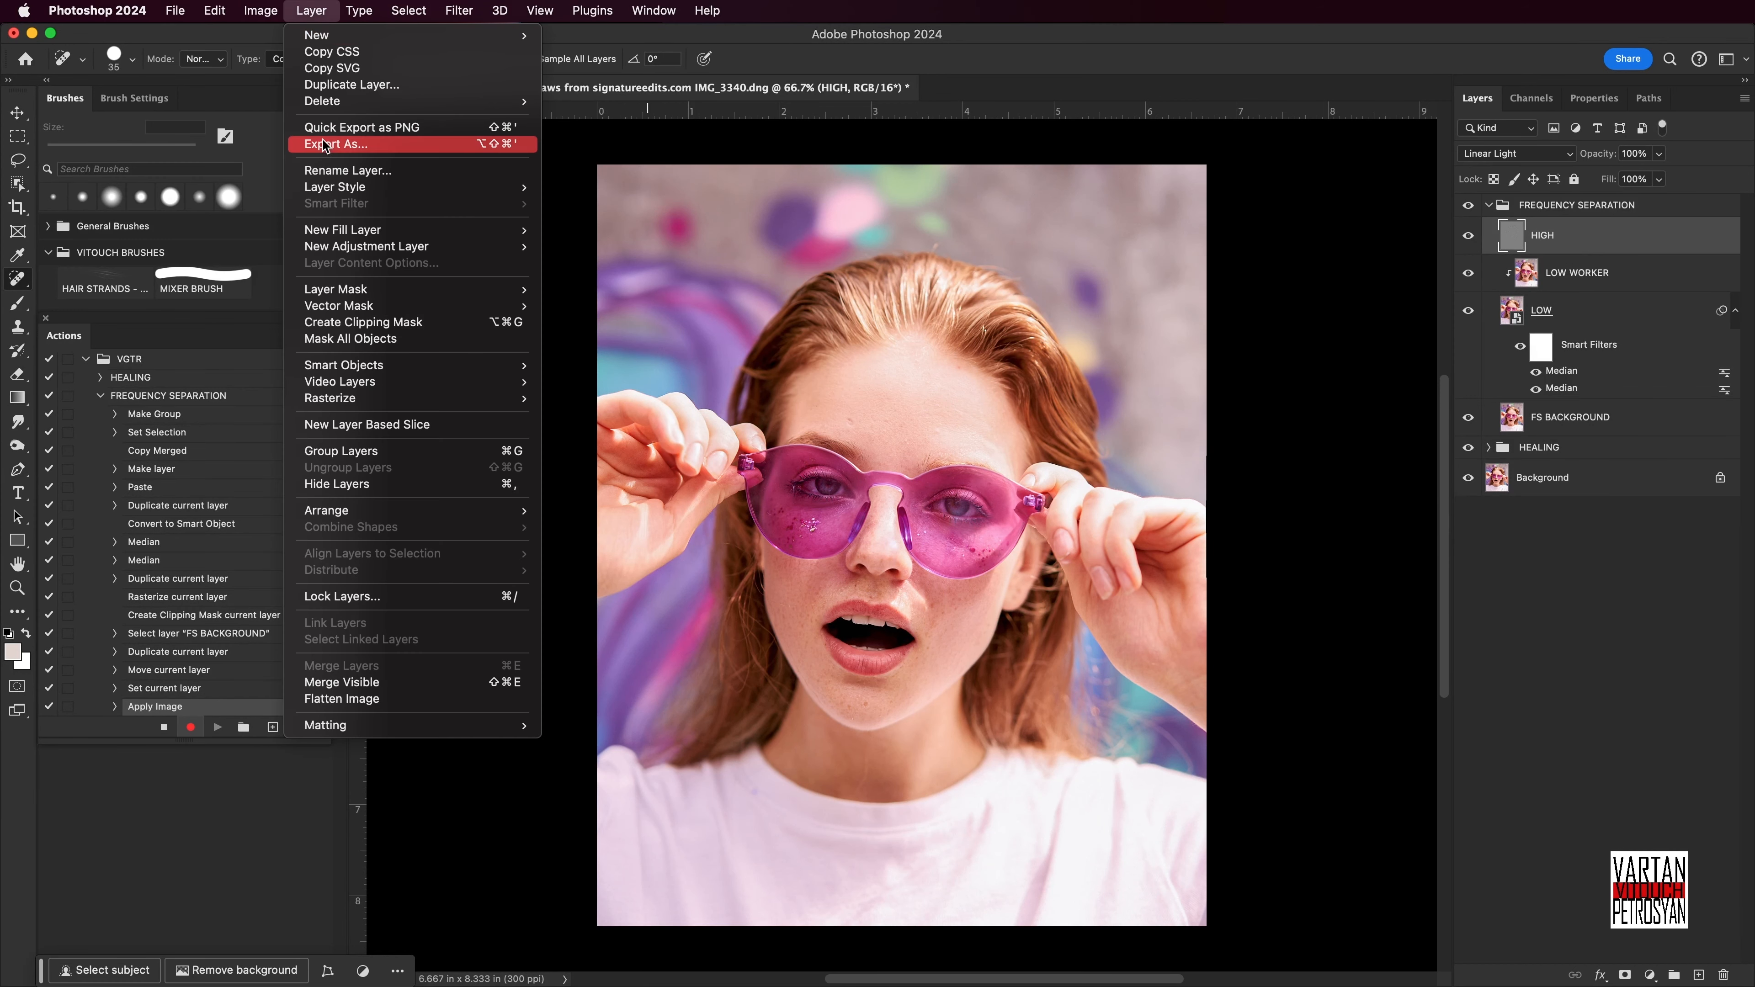
left_click(346, 84)
key("Right")
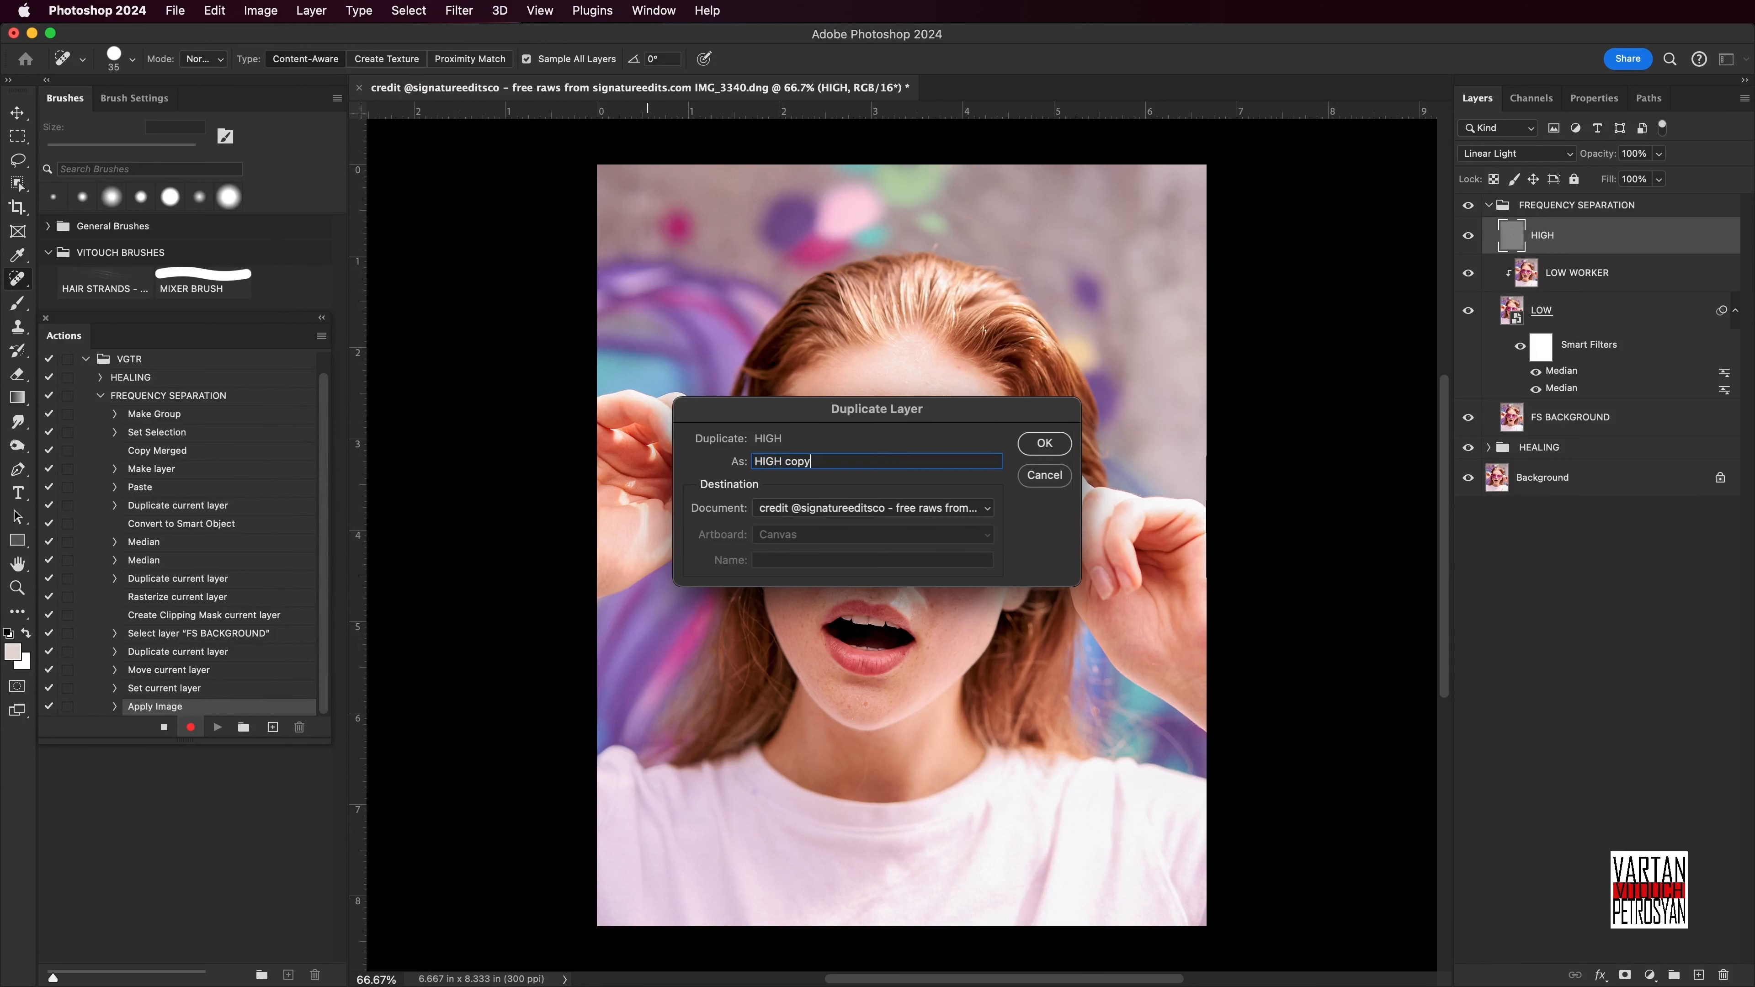
key("BackSpace")
key("BackSpace")
key("BackSpace")
type("WORKER")
left_click(1044, 444)
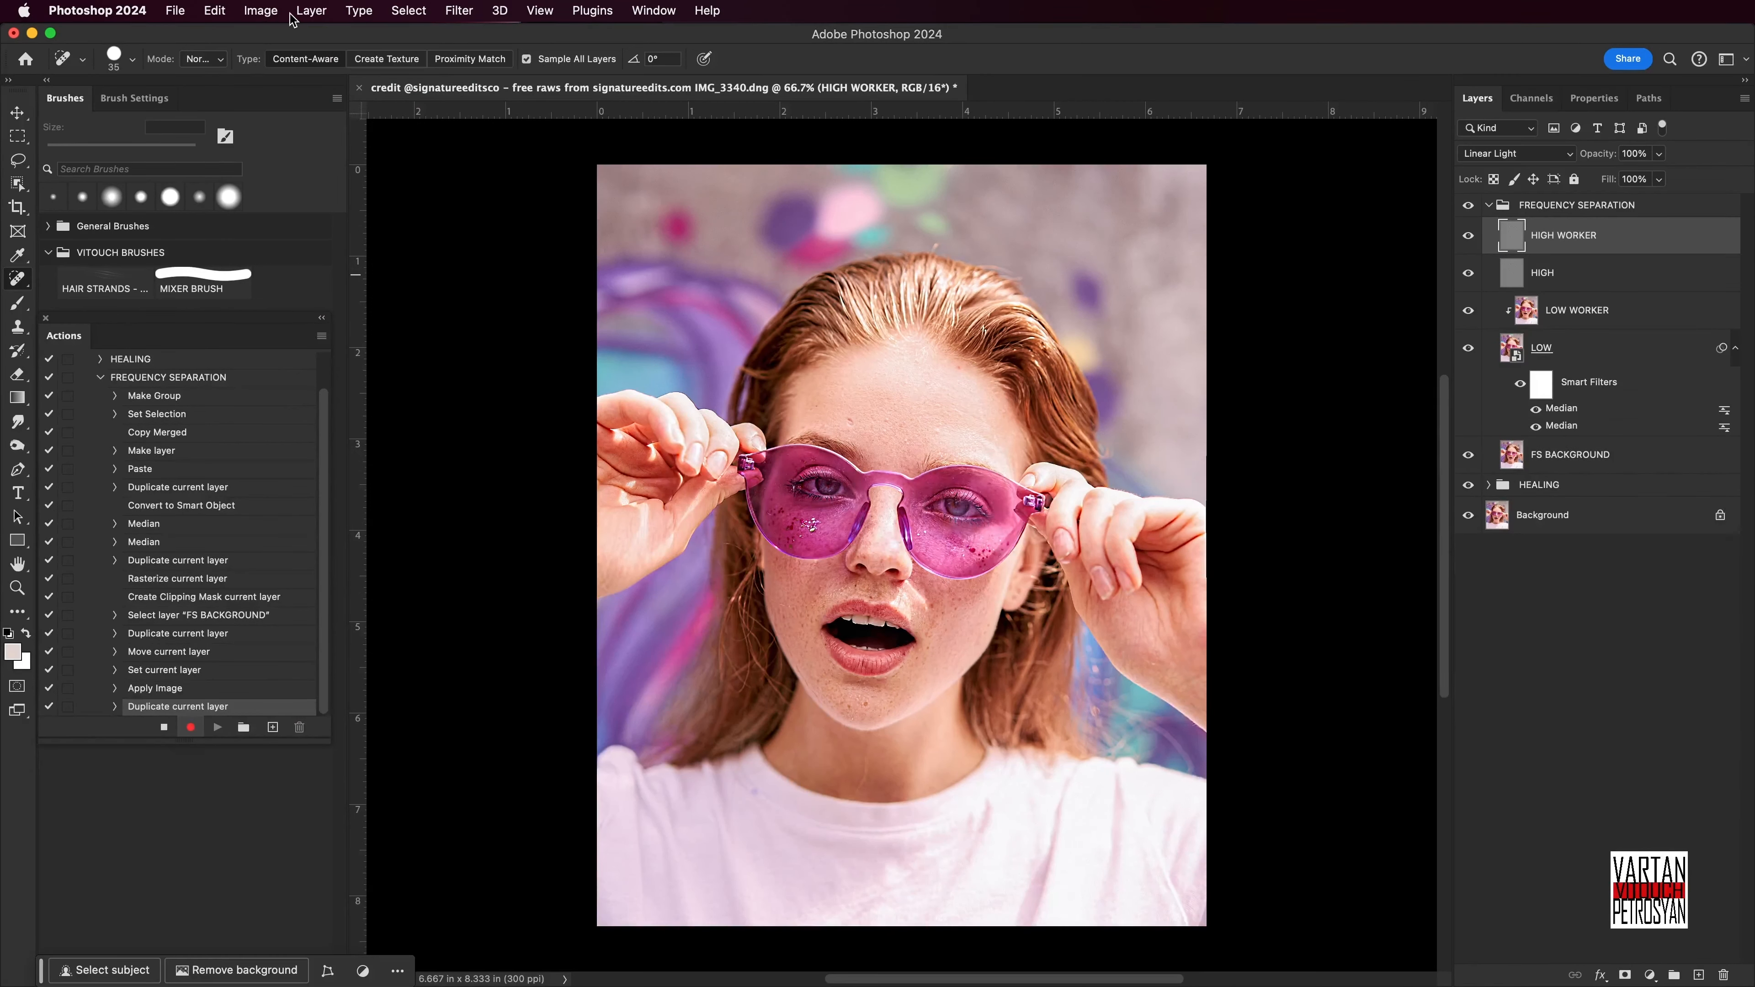
Clip the HIGH WORKER layer to the HIGH layer below and set its blend mode to Normal.
left_click(310, 15)
mouse_move(304, 100)
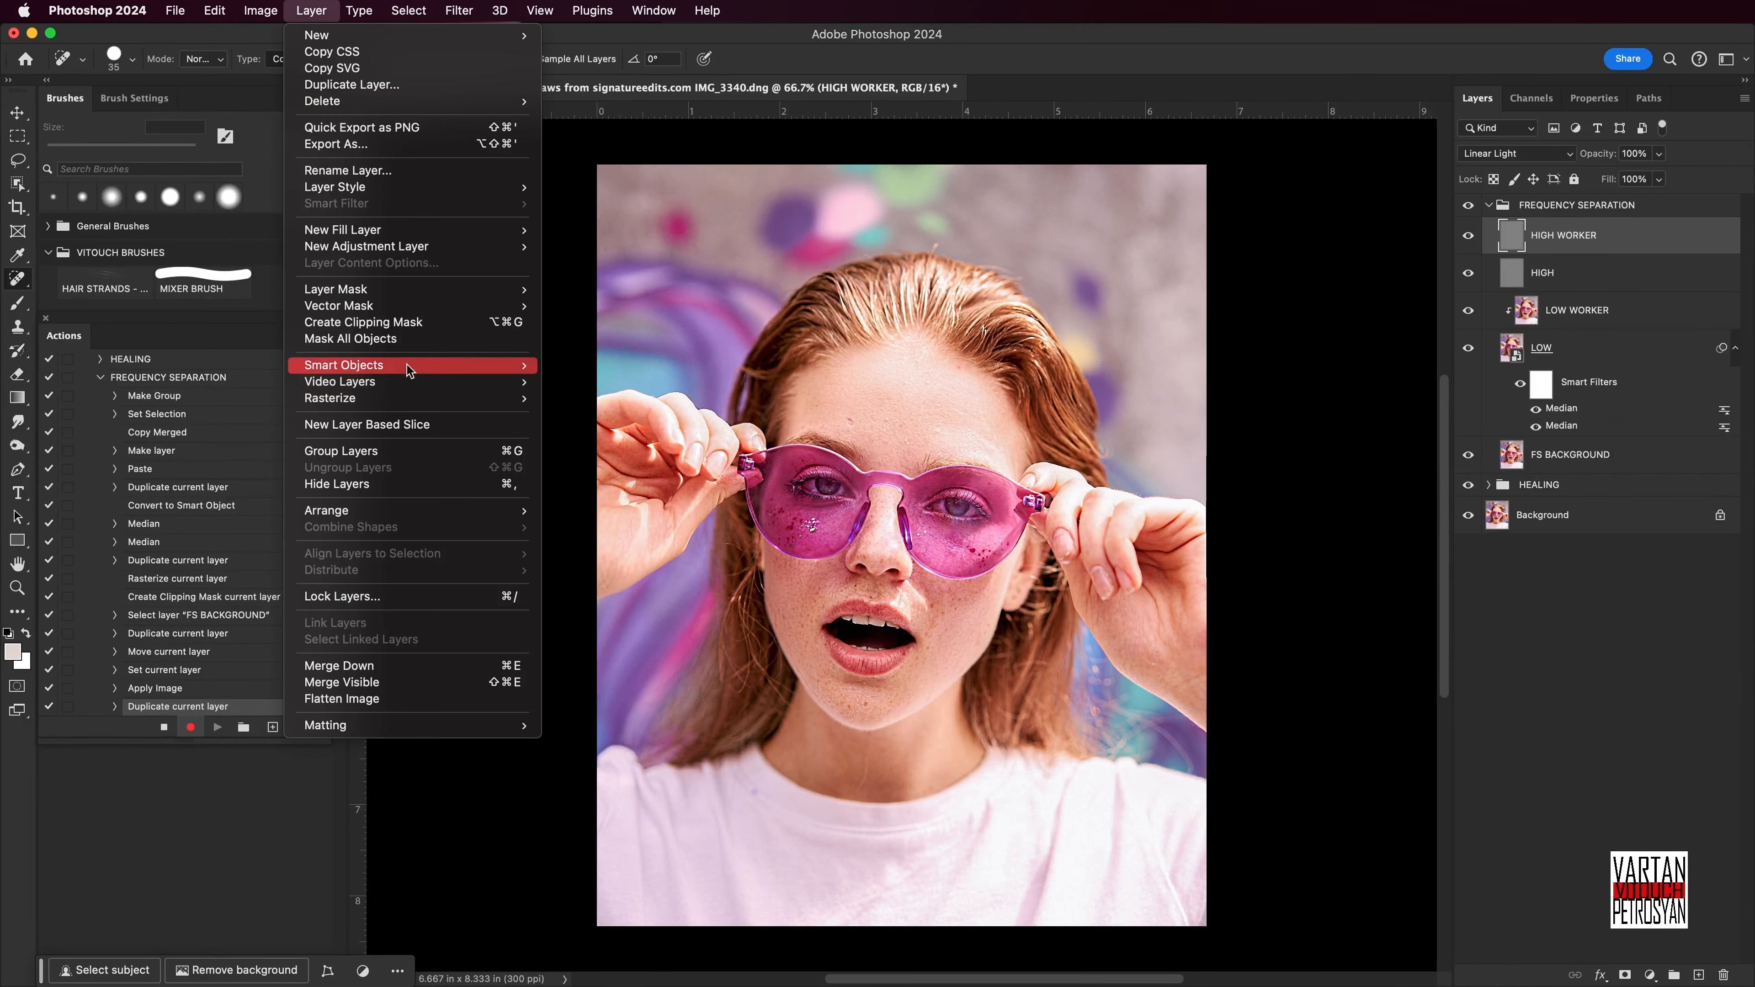
left_click(413, 329)
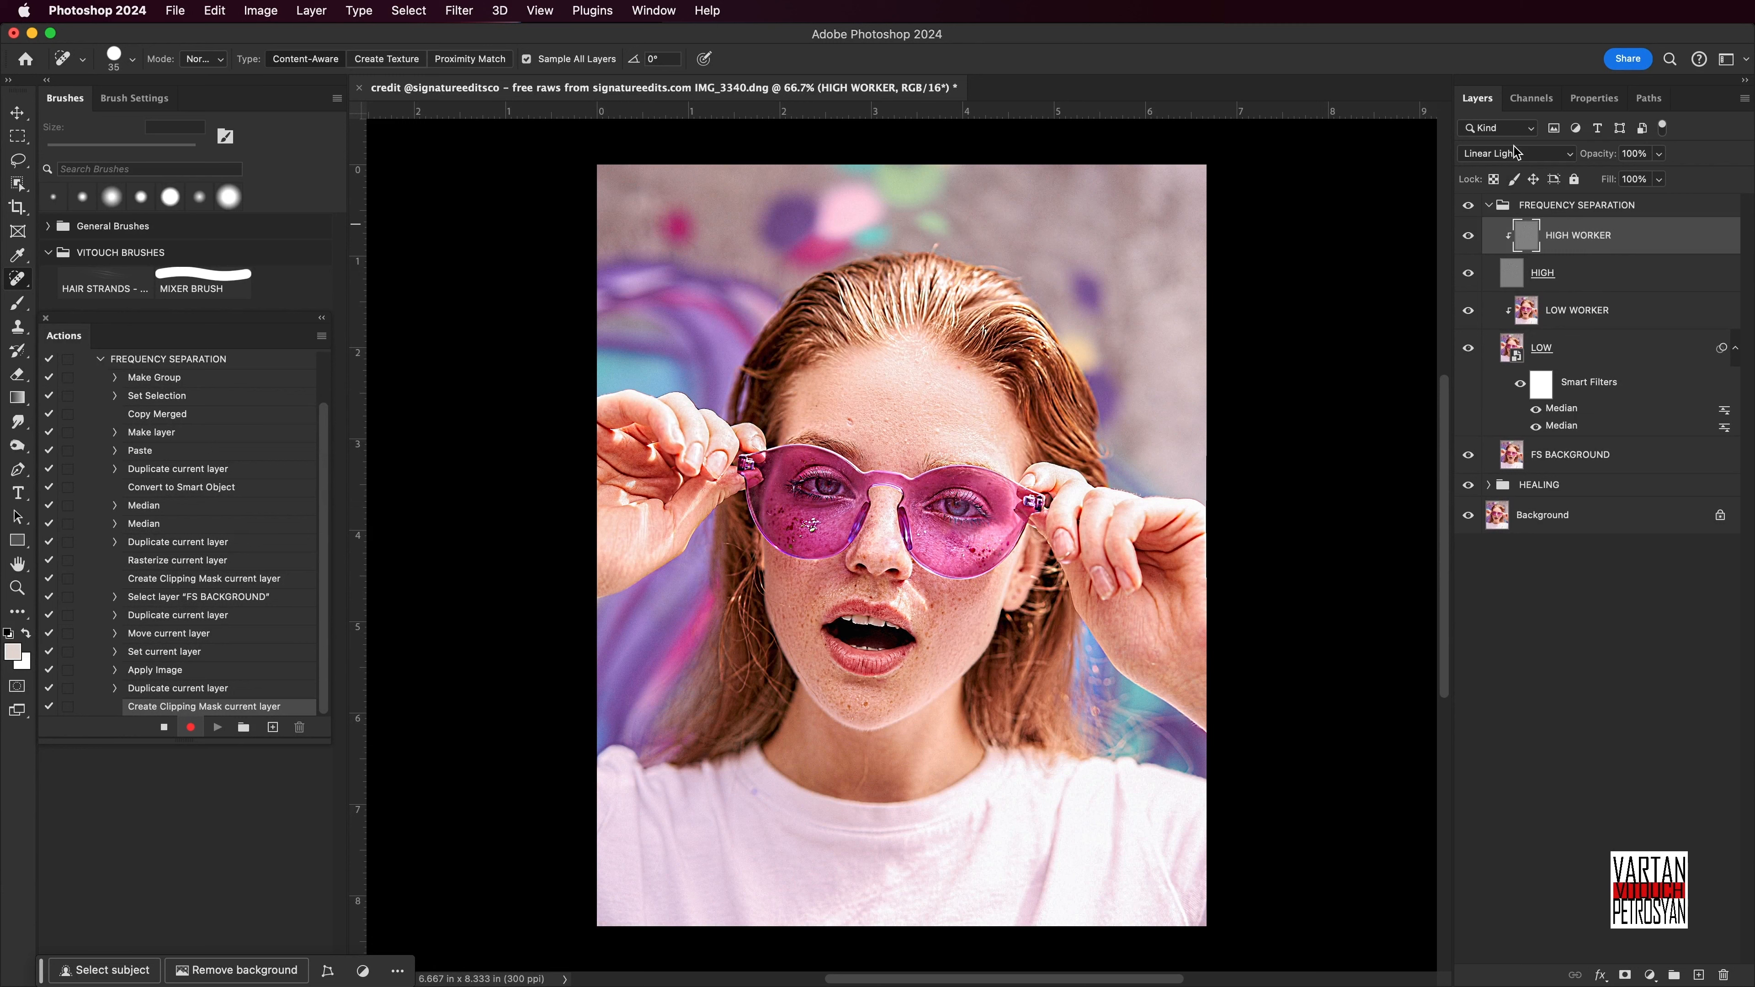
left_click(1514, 160)
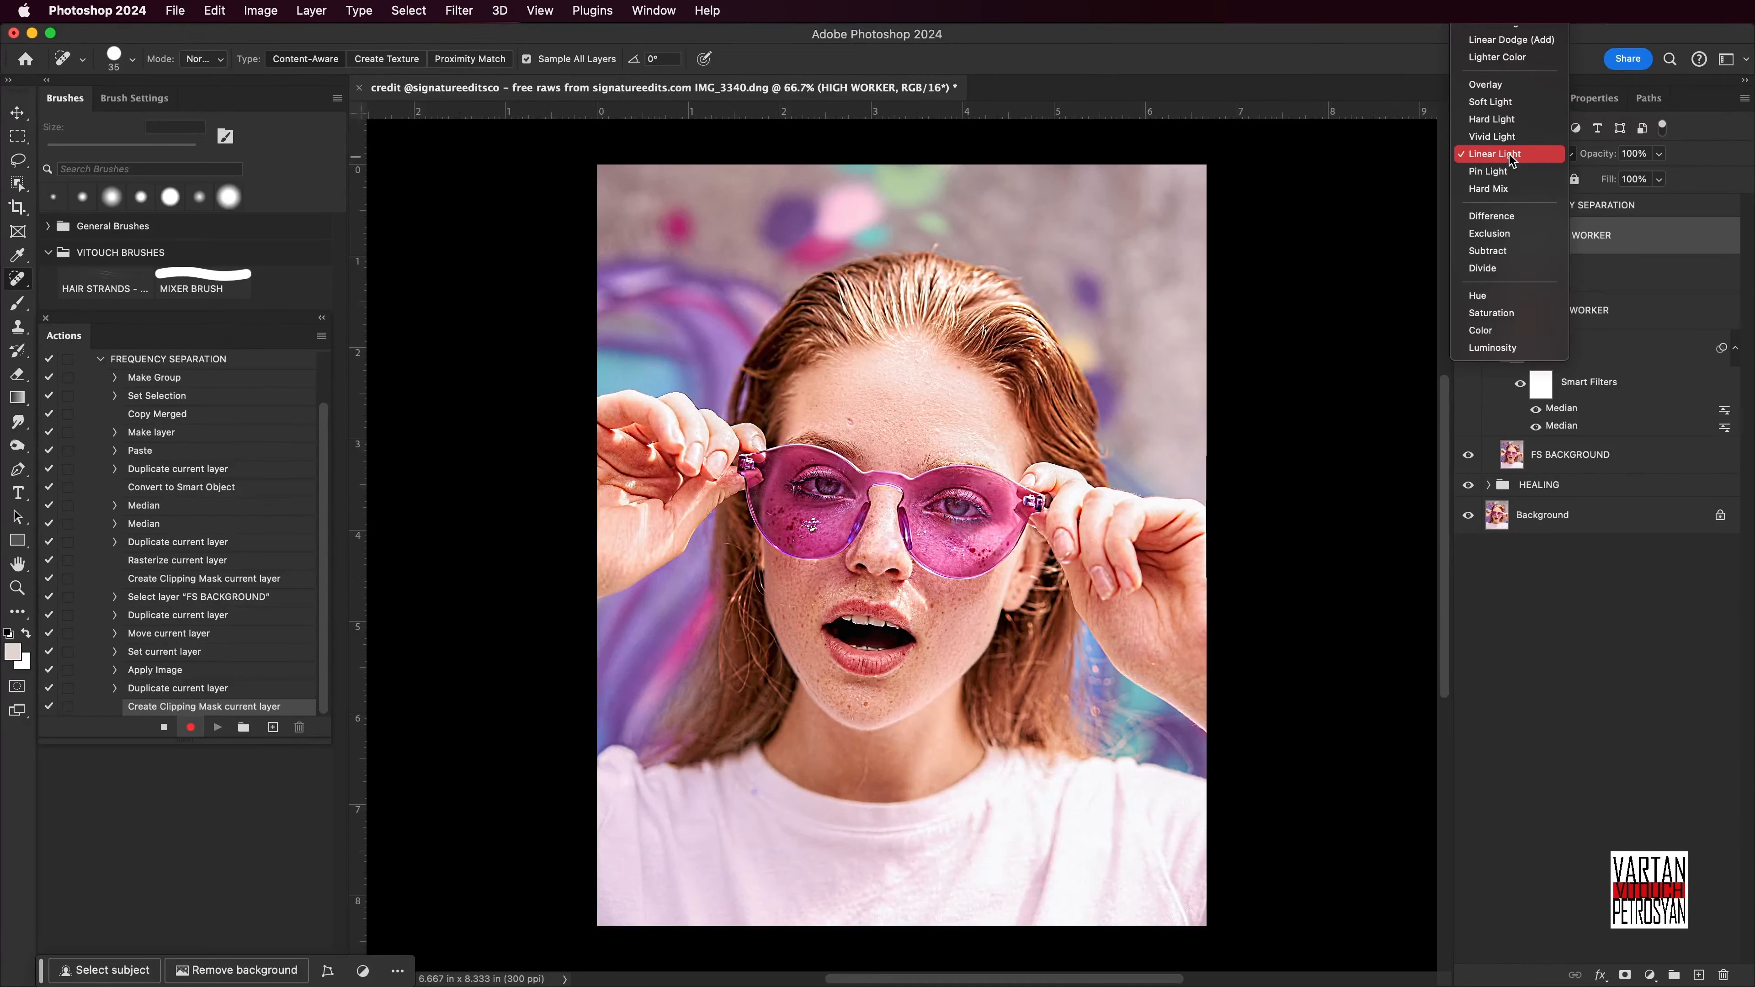
left_click(1513, 23)
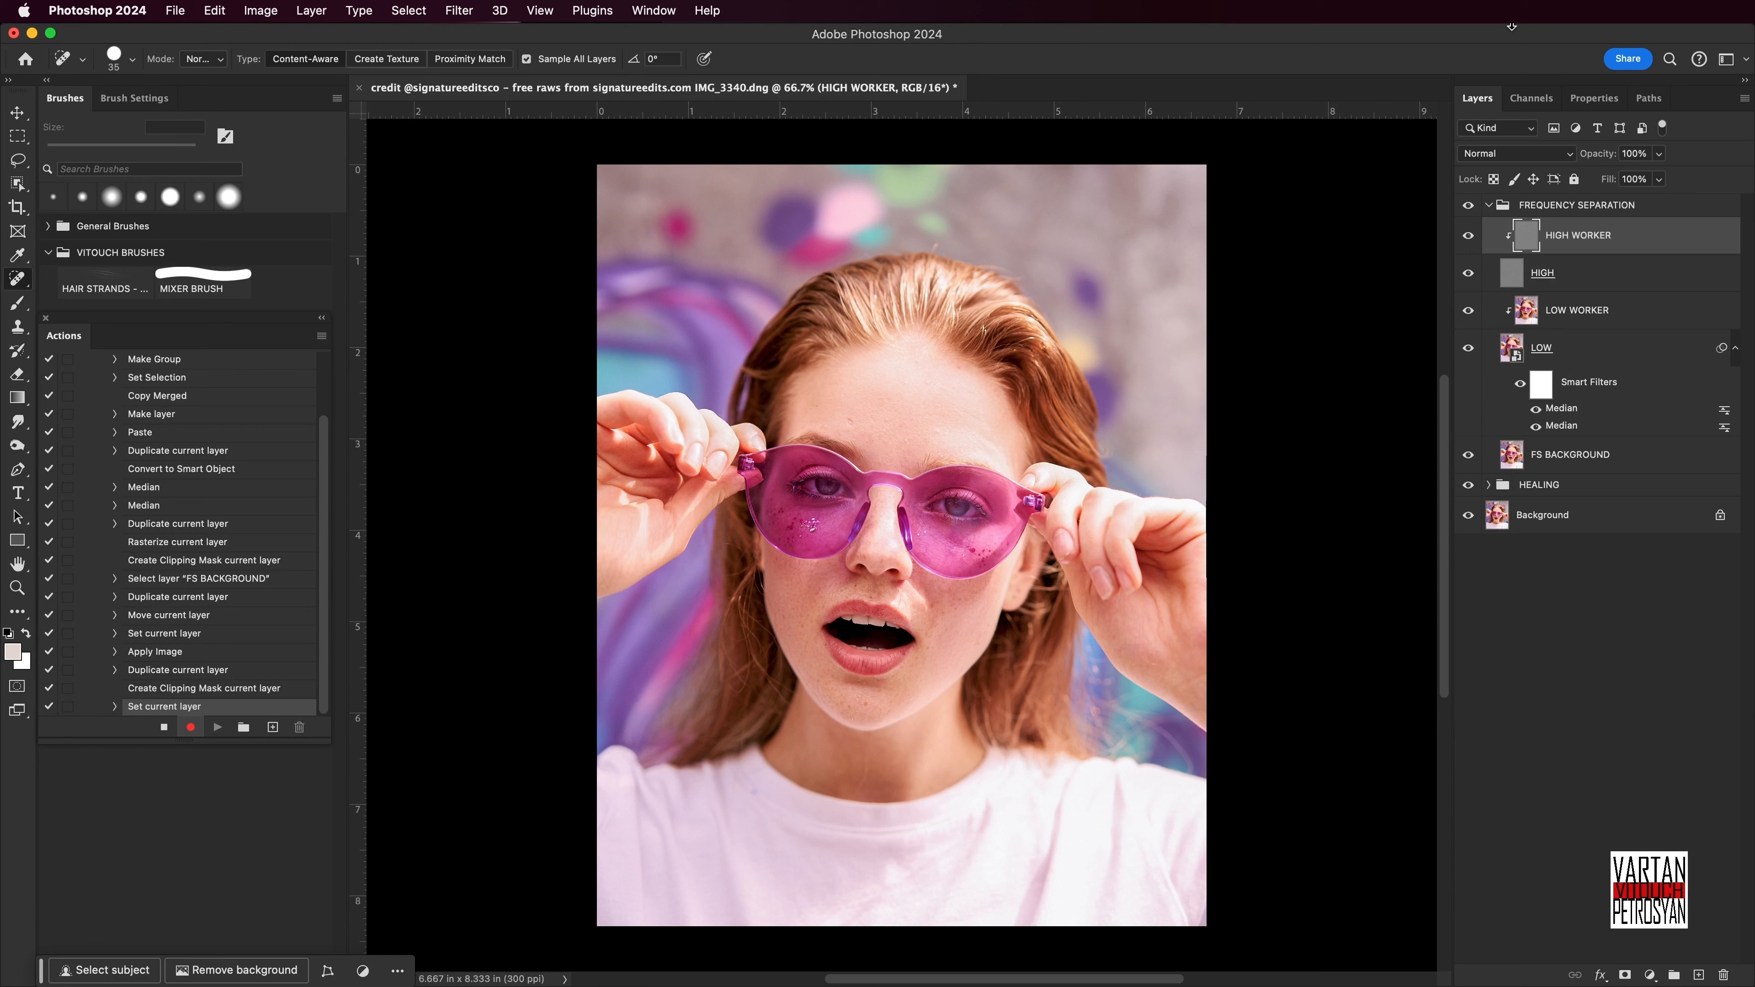
Stop recording the action and delete the FREQUENCY SEPARATION layer group.
left_click(163, 728)
left_click(1540, 208)
double_click(1540, 207)
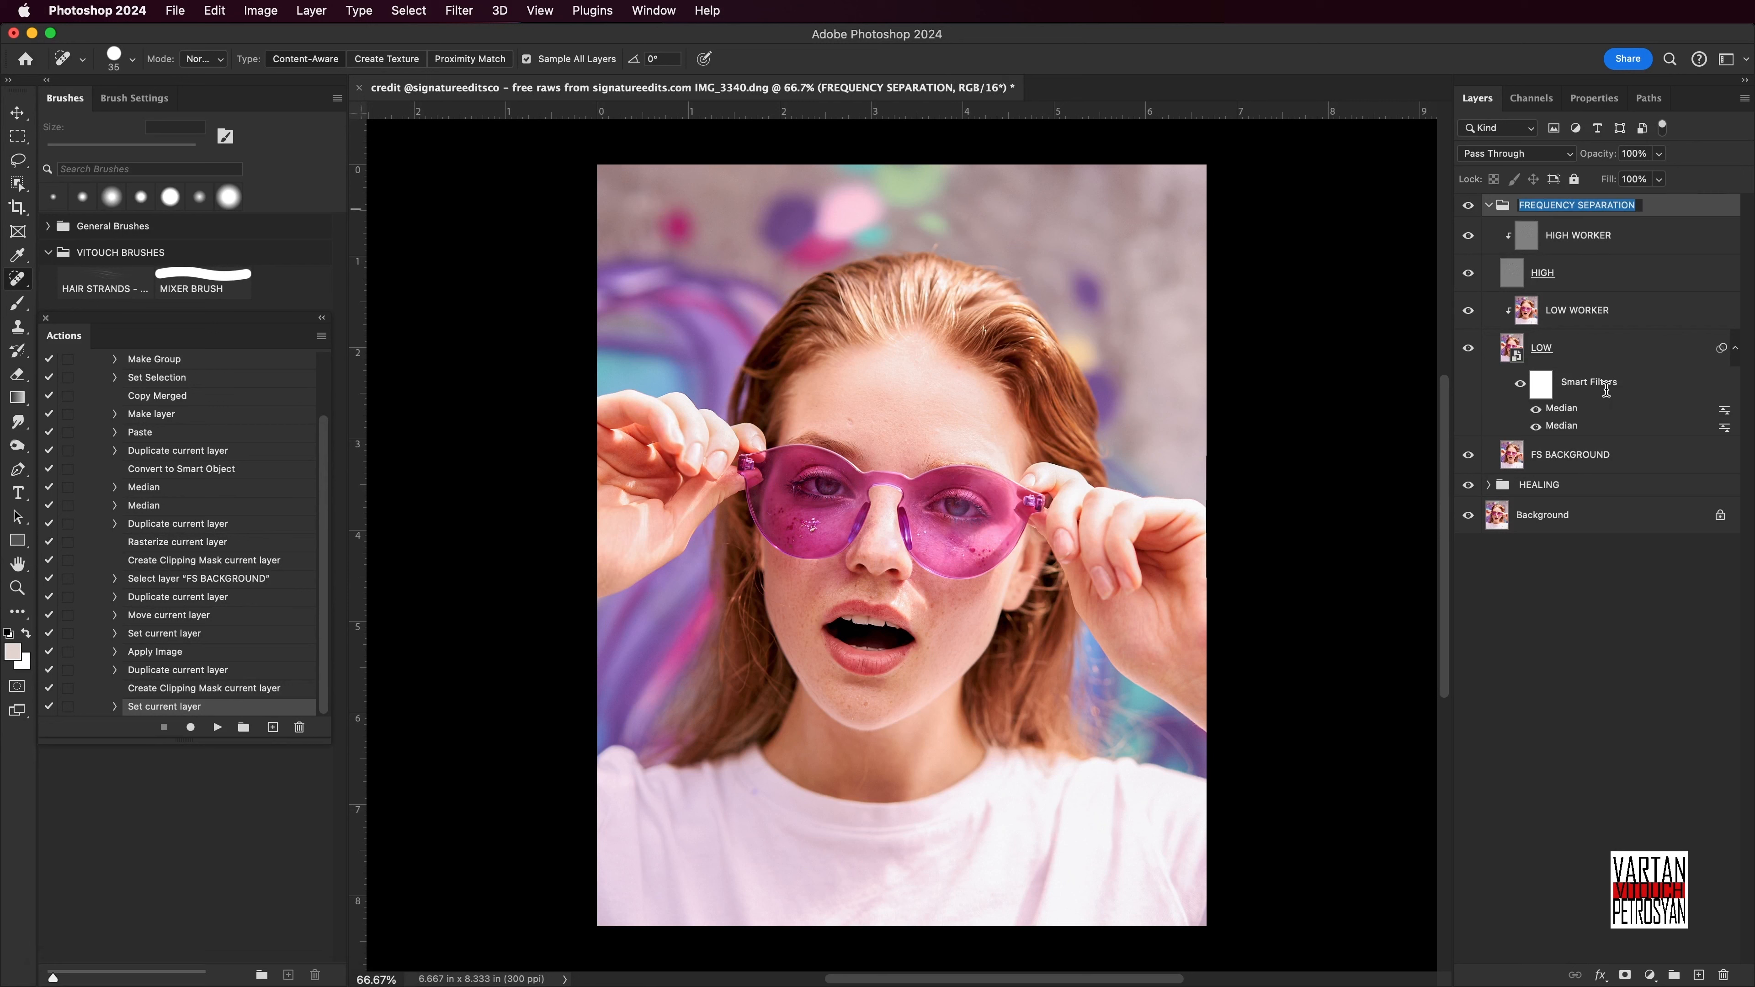
key("Return")
mouse_move(1614, 207)
left_mouse_down()
mouse_move(1659, 693)
mouse_move(1725, 976)
left_mouse_up()
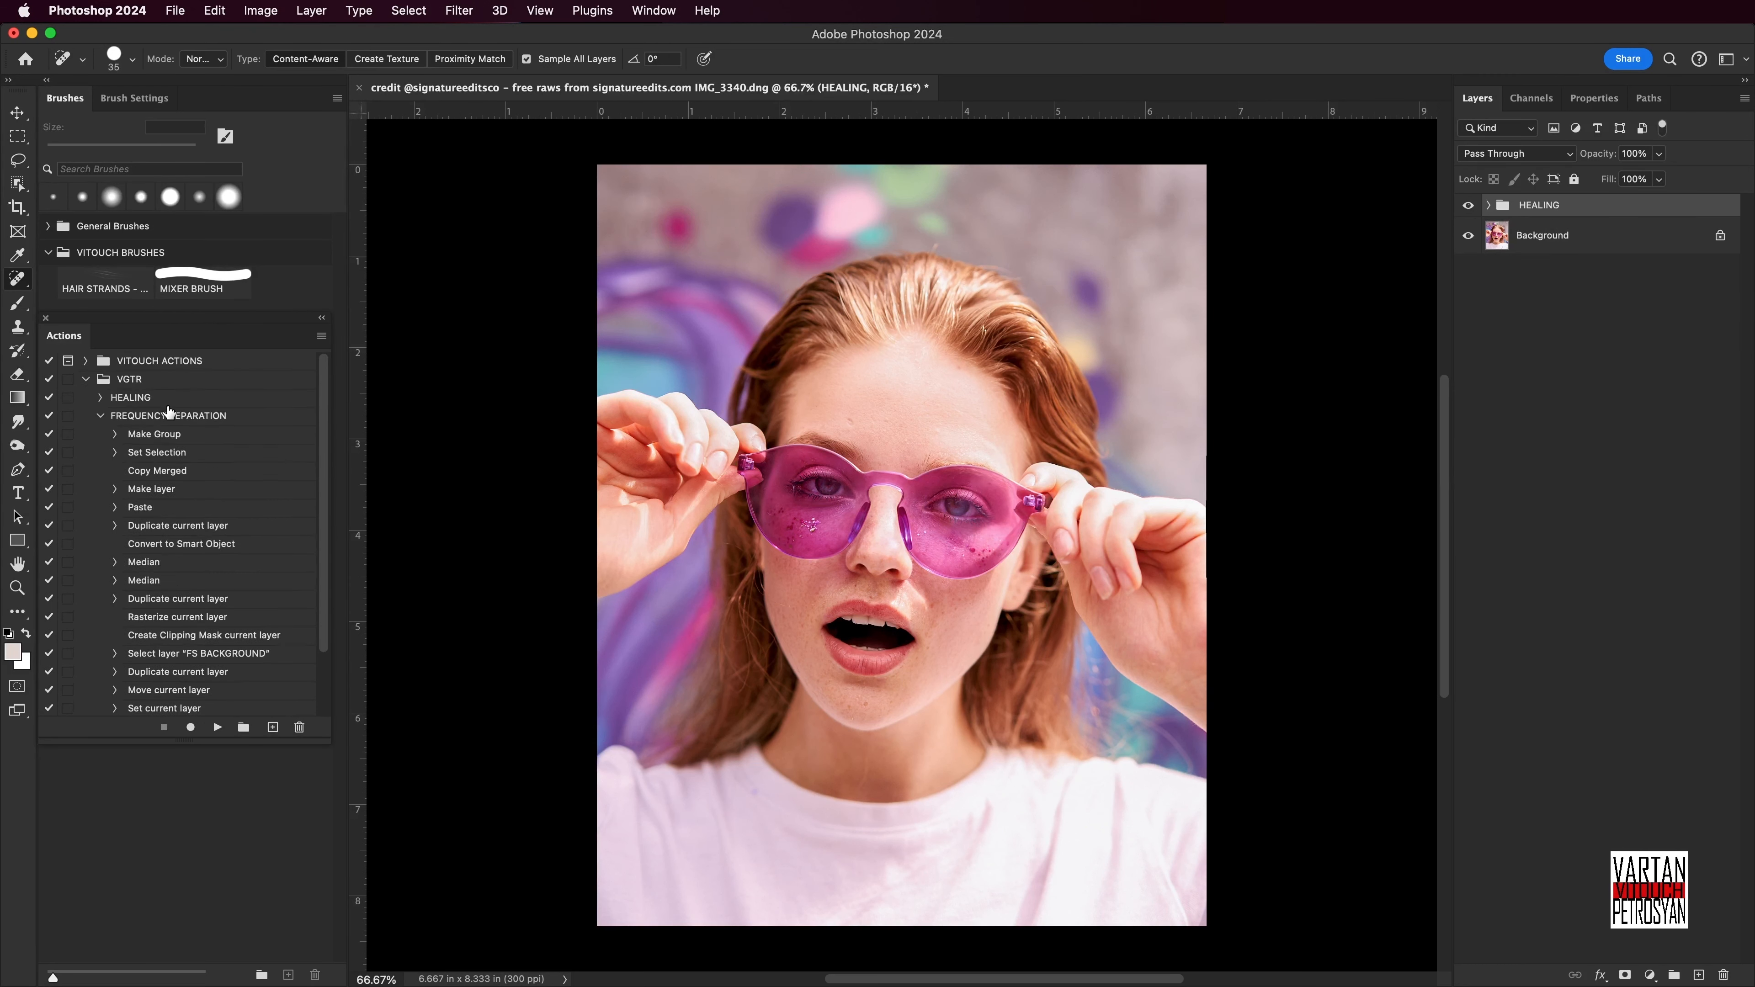
Run the recorded FREQUENCY SEPARATION action from the VGTR set on the portrait.
scroll(170, 415, "up", 3)
left_click(99, 417)
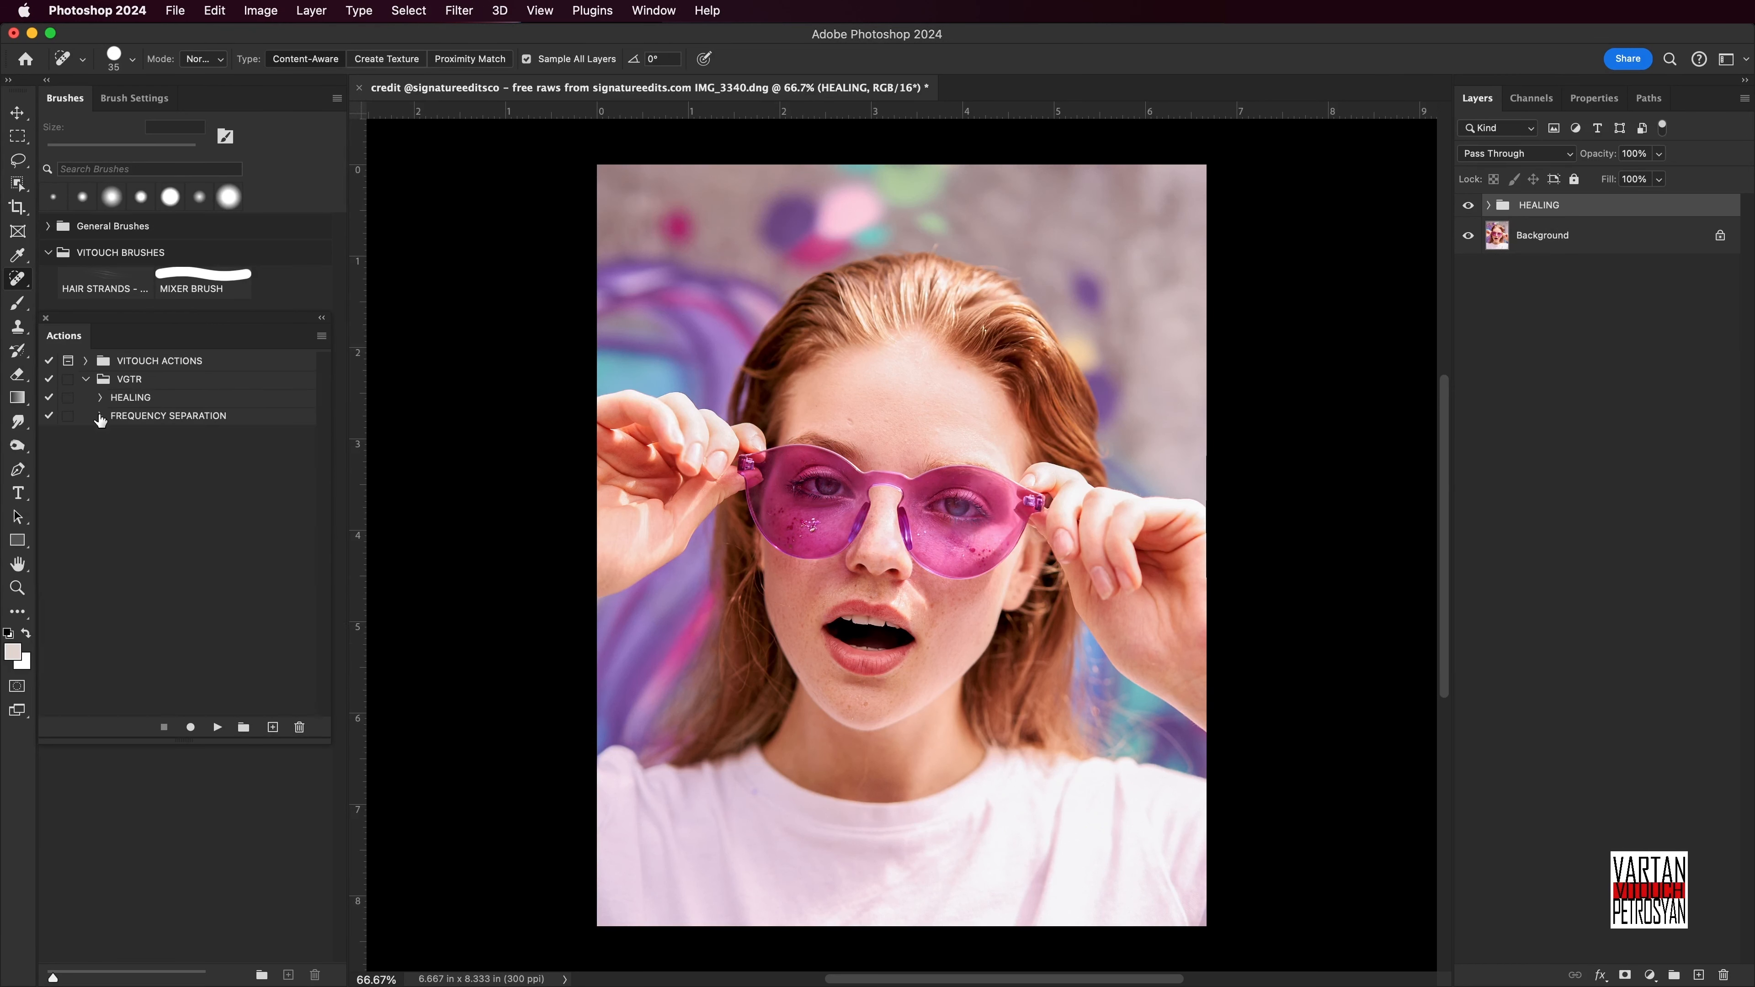
left_click(178, 419)
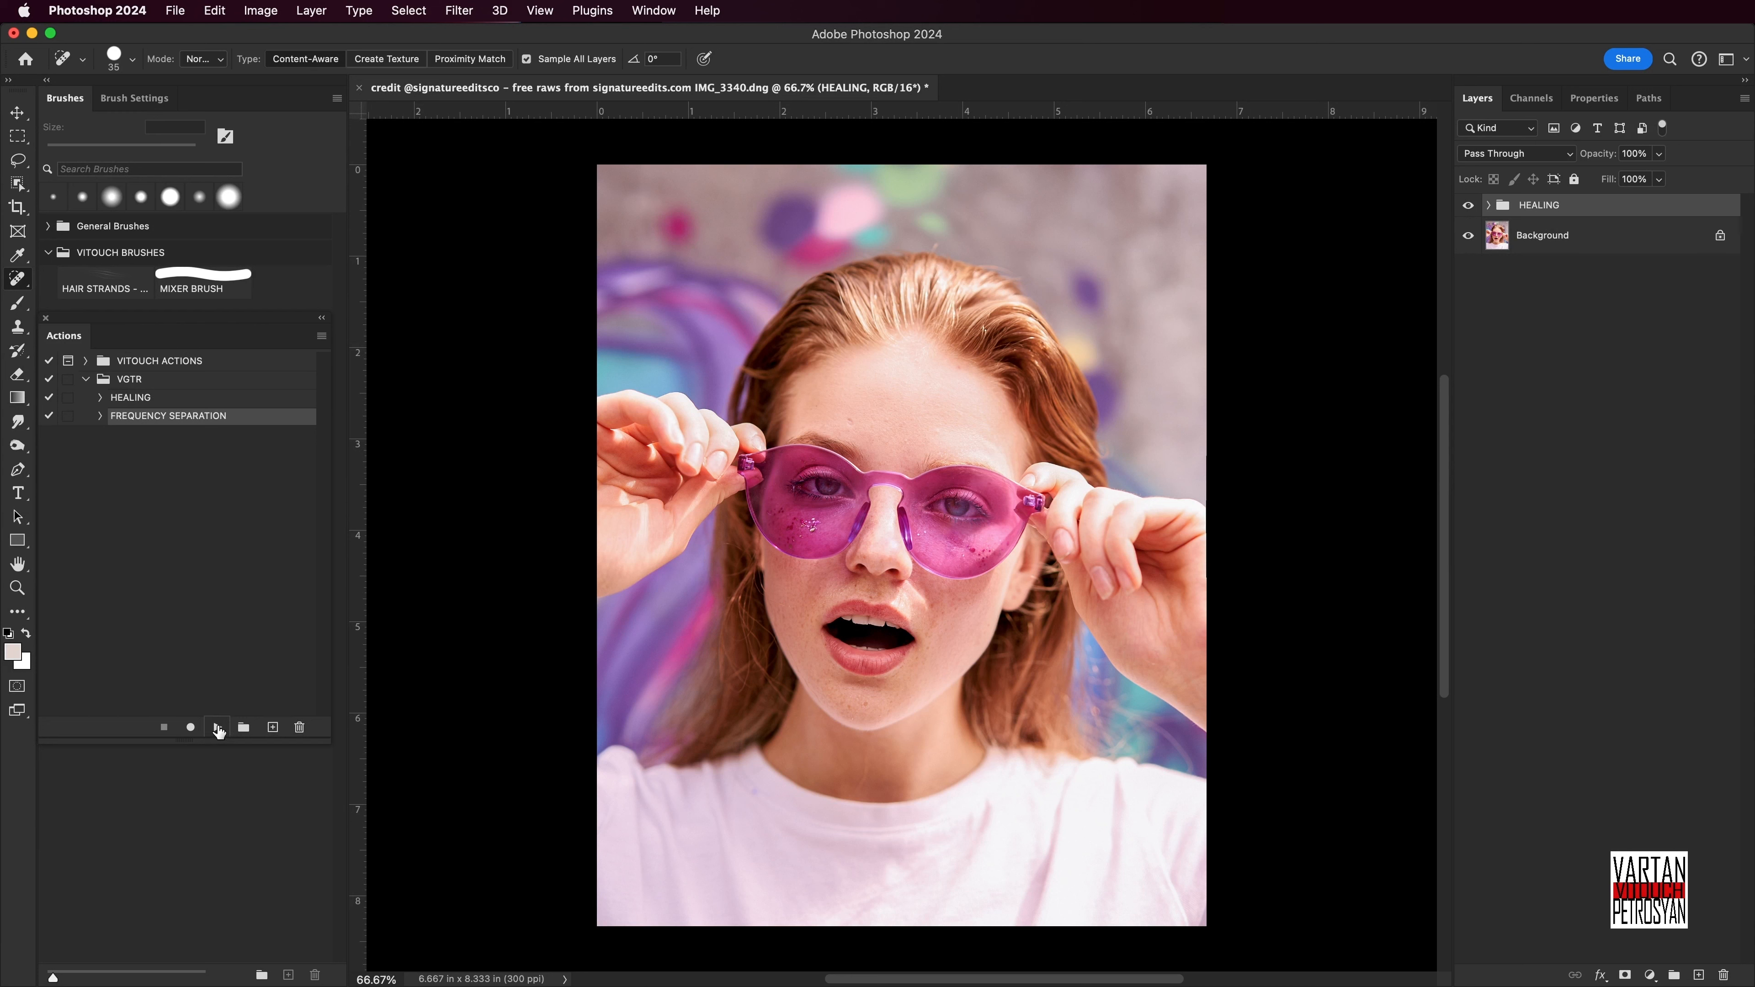
left_click(217, 729)
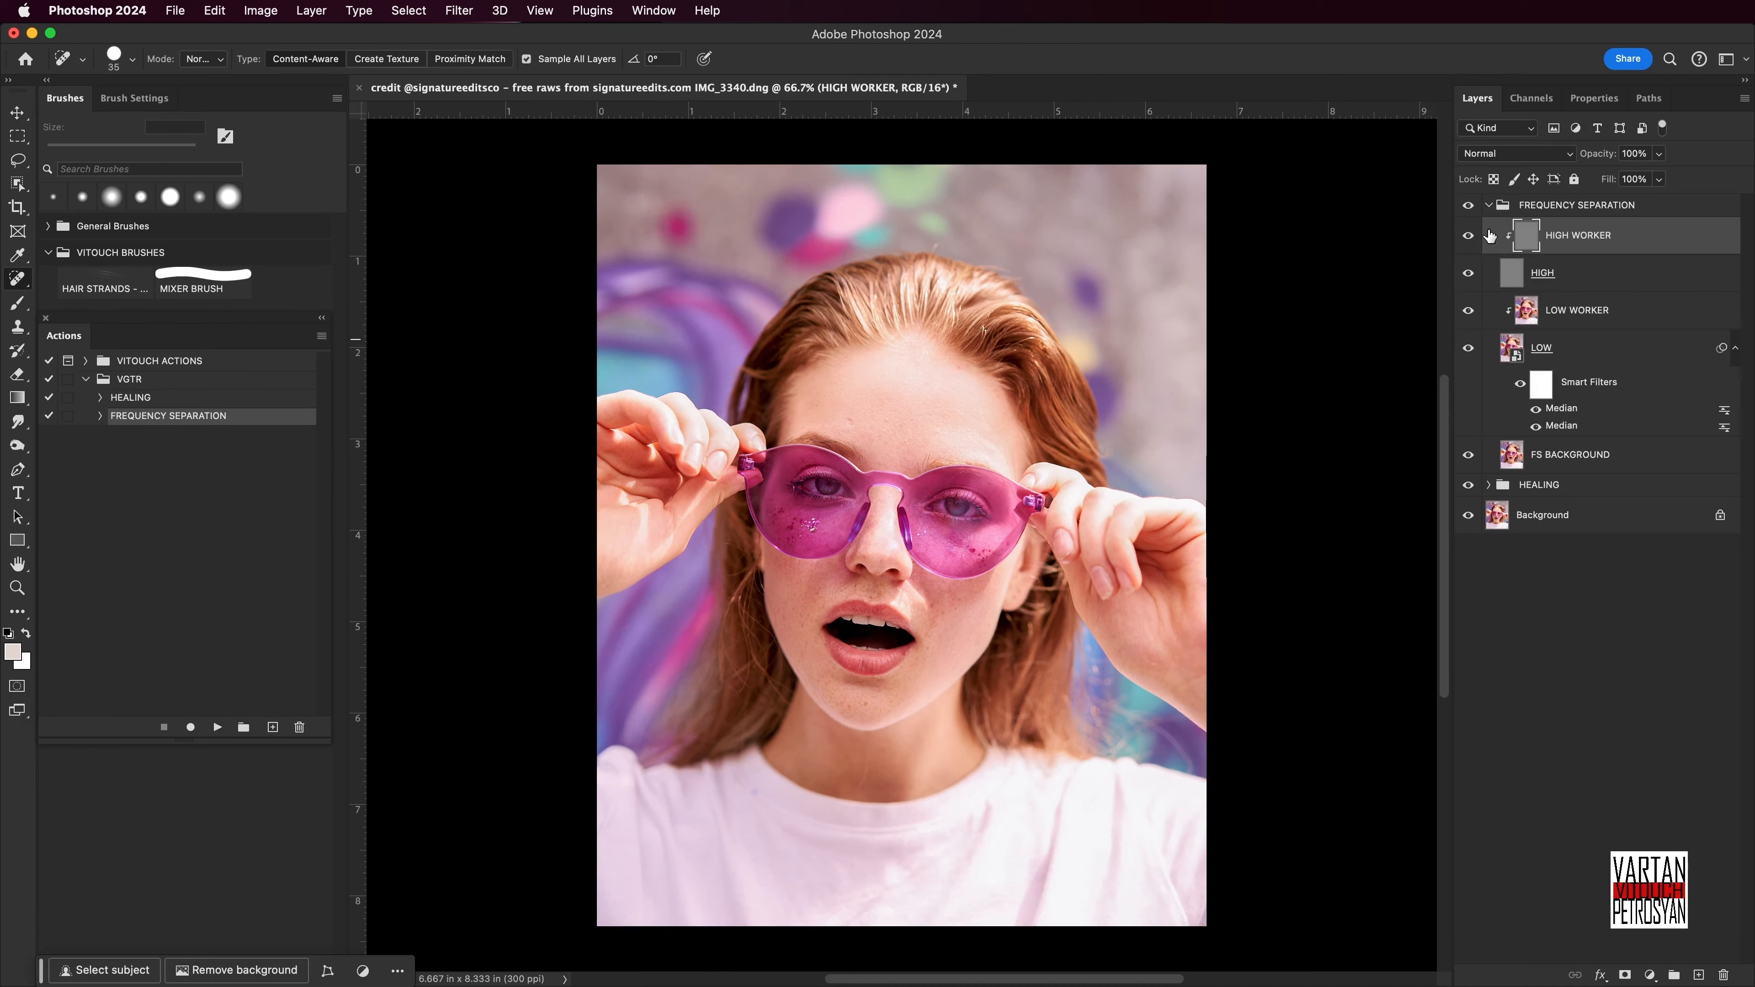
Compare the portrait with the FREQUENCY SEPARATION group and its HIGH layer switched off and on, leaving the group collapsed.
left_click(1490, 205)
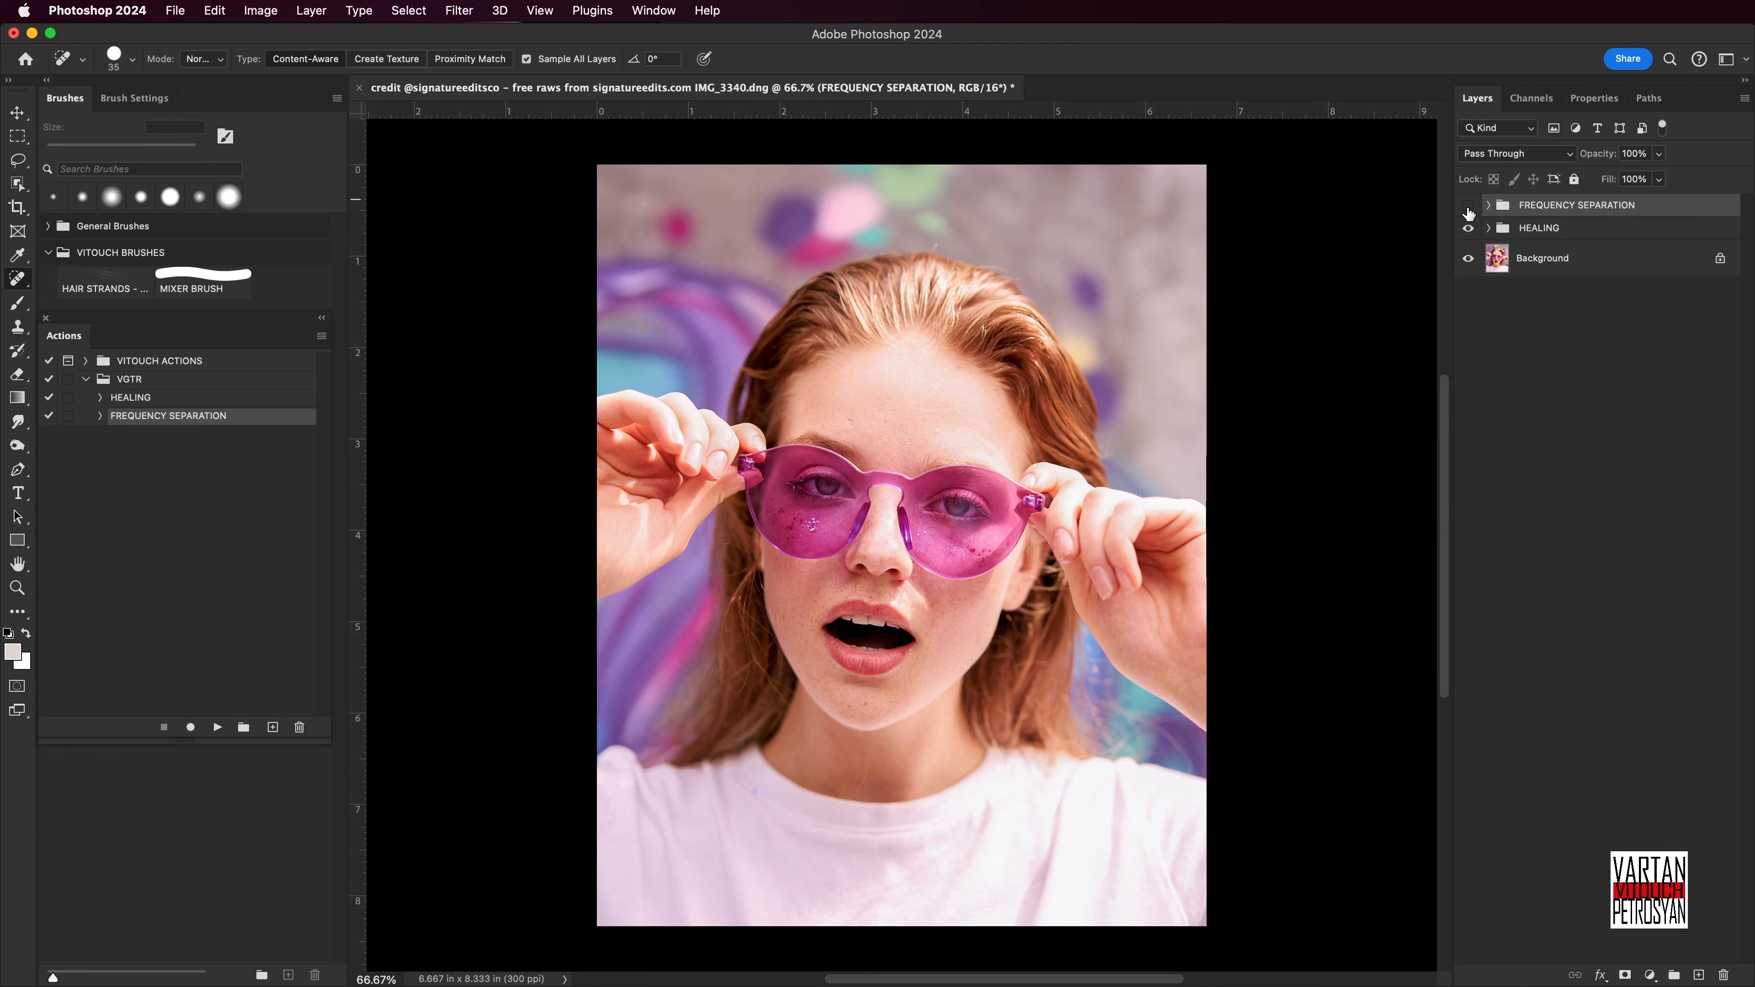
left_click(1469, 206)
left_click(1469, 206)
left_click(1469, 208)
left_click(1488, 205)
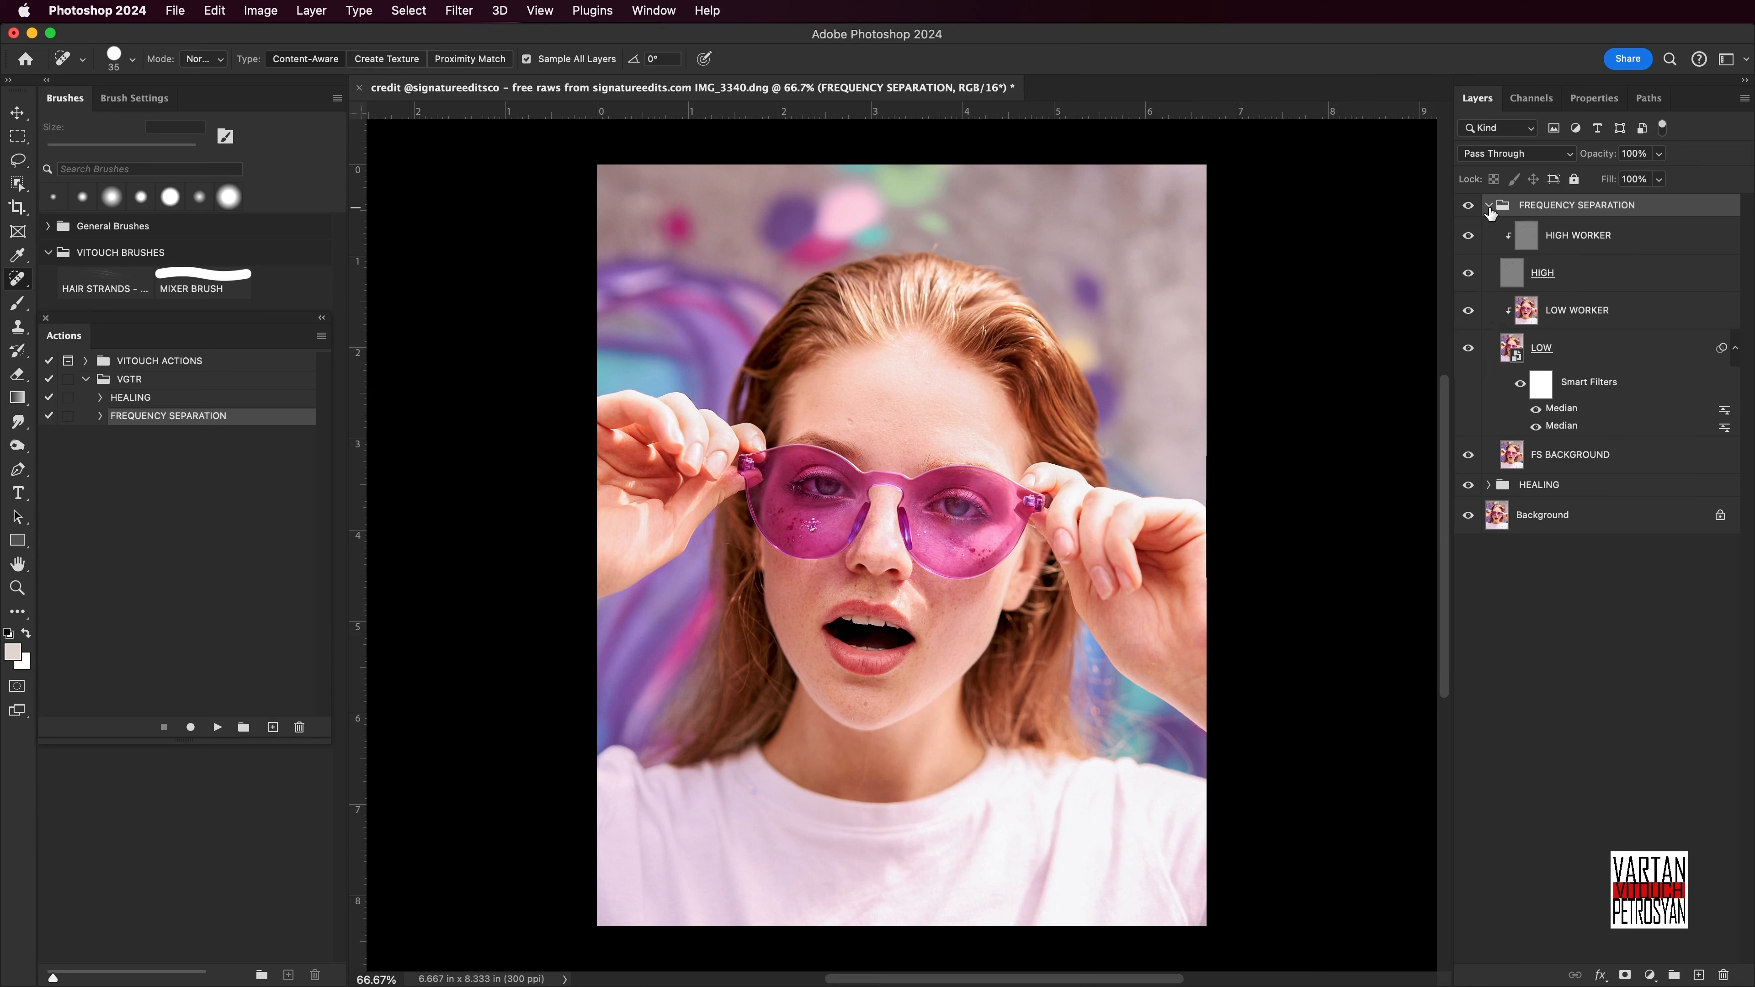
left_click(1467, 277)
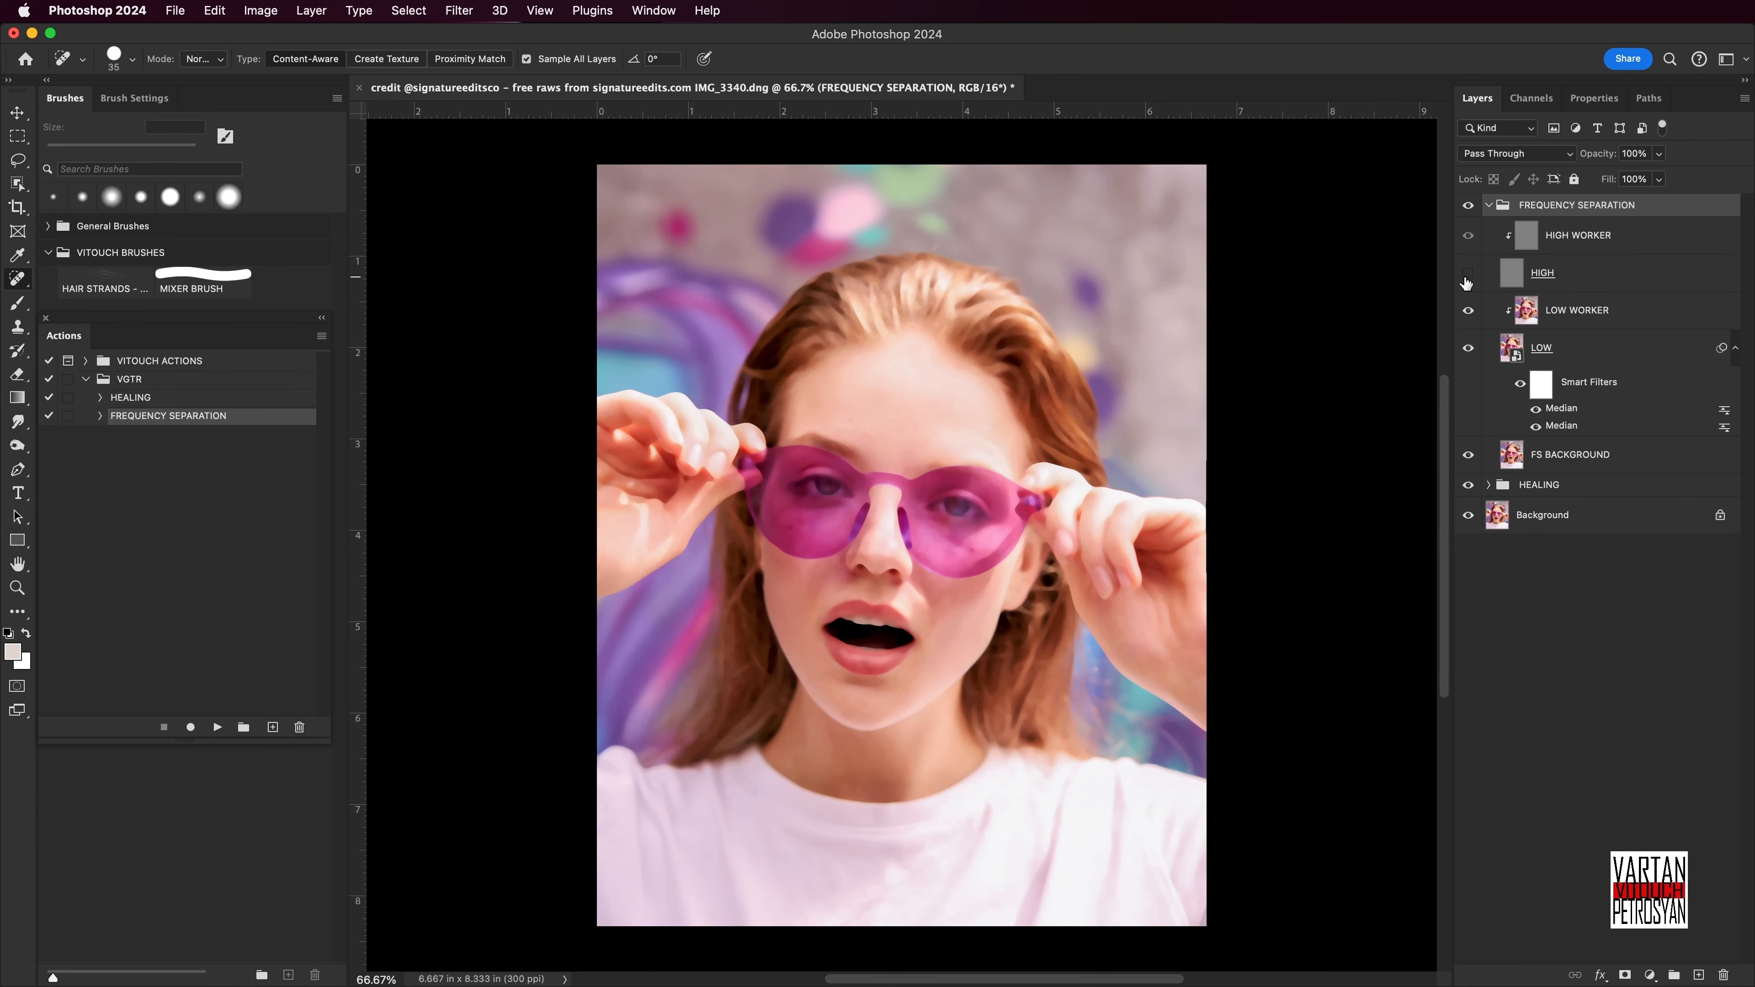
left_click(1468, 279)
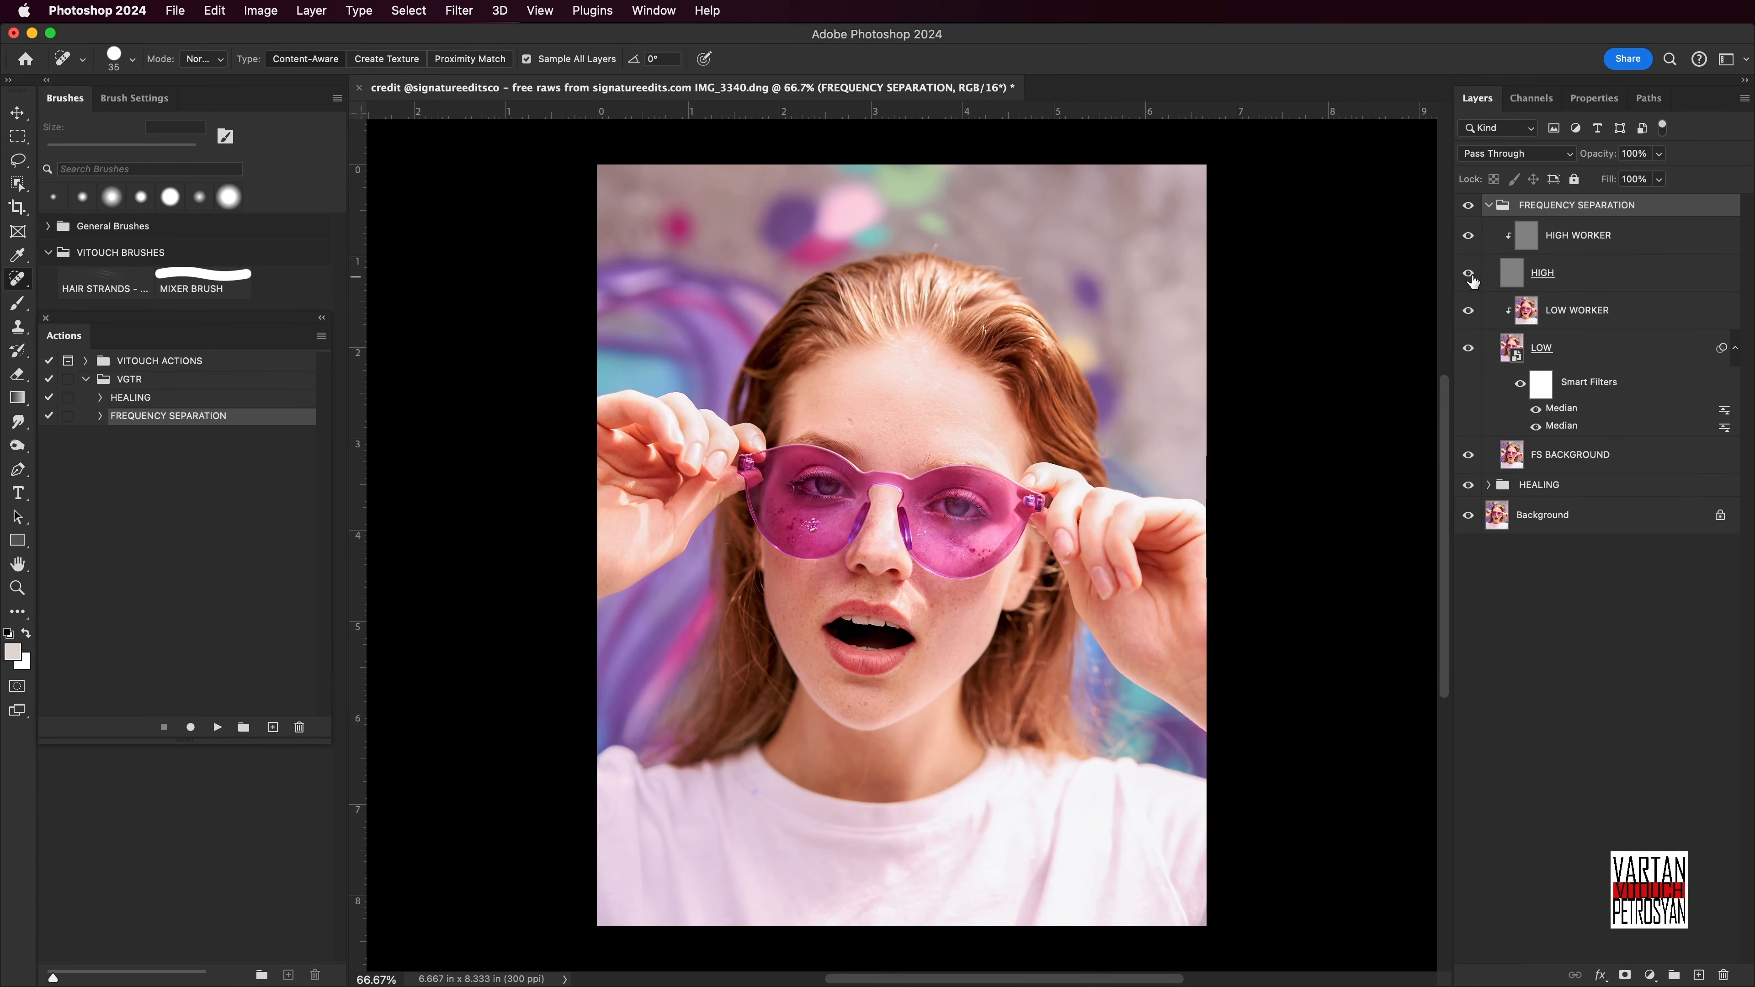
left_click(1469, 276, "alt")
left_click(1469, 276, "alt")
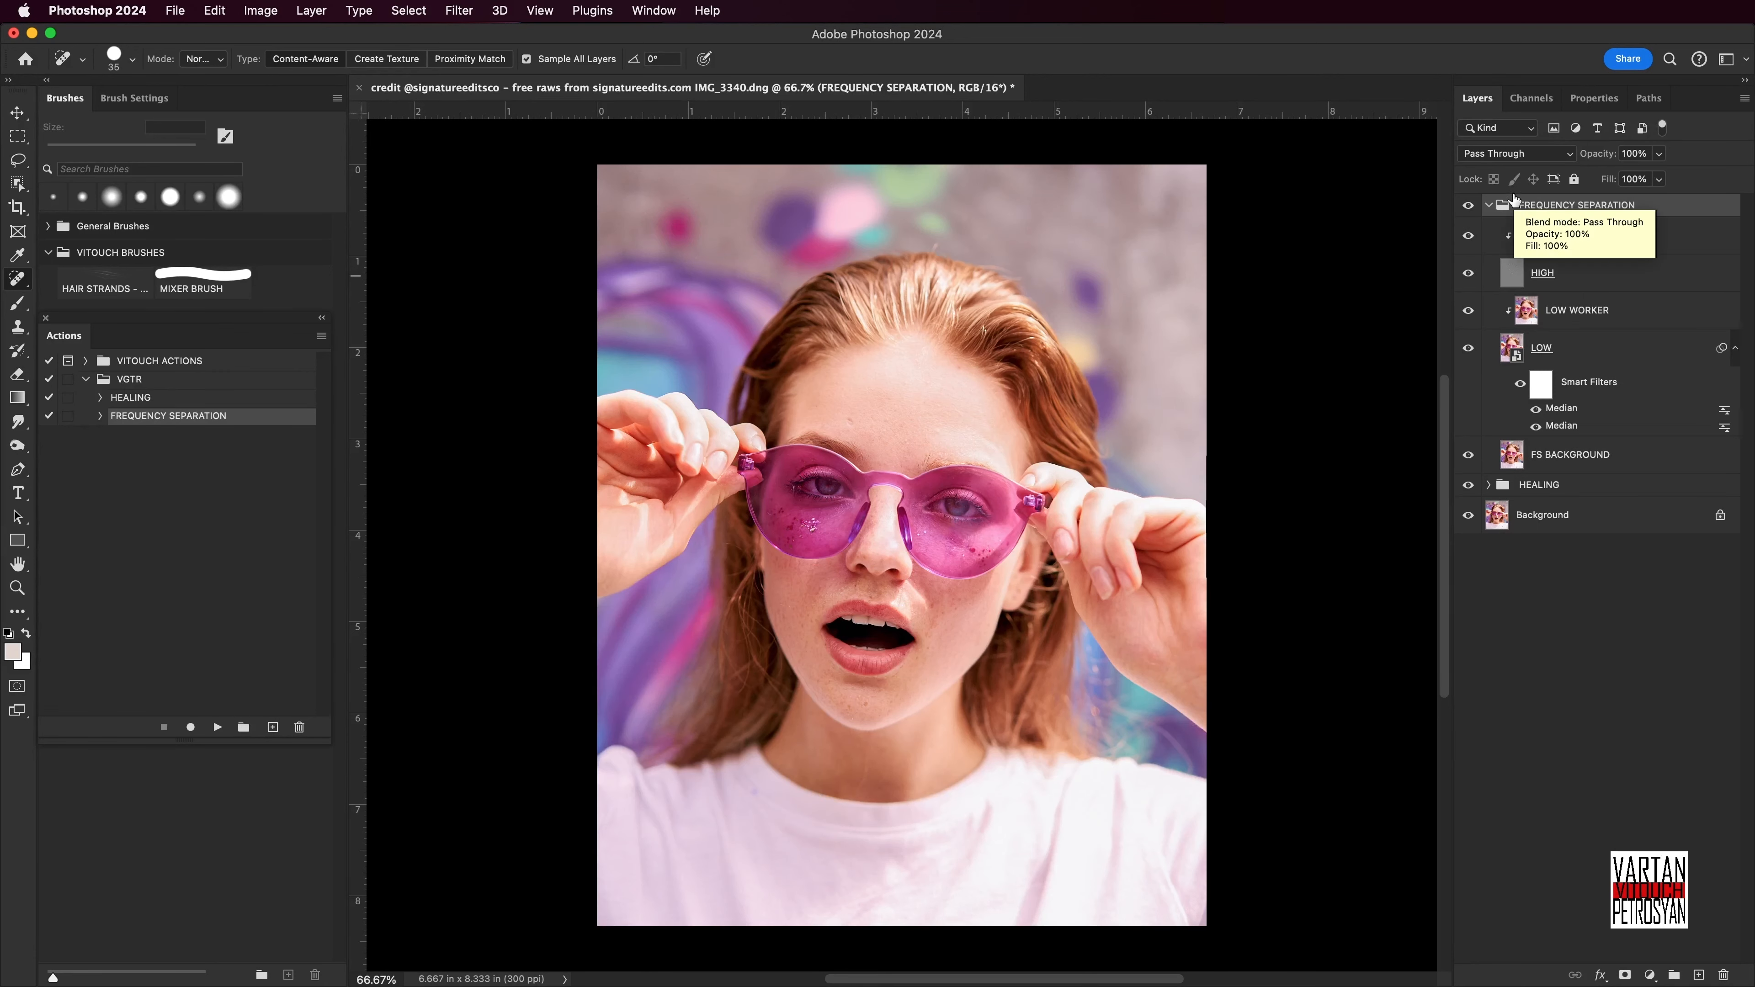
left_click(1489, 206)
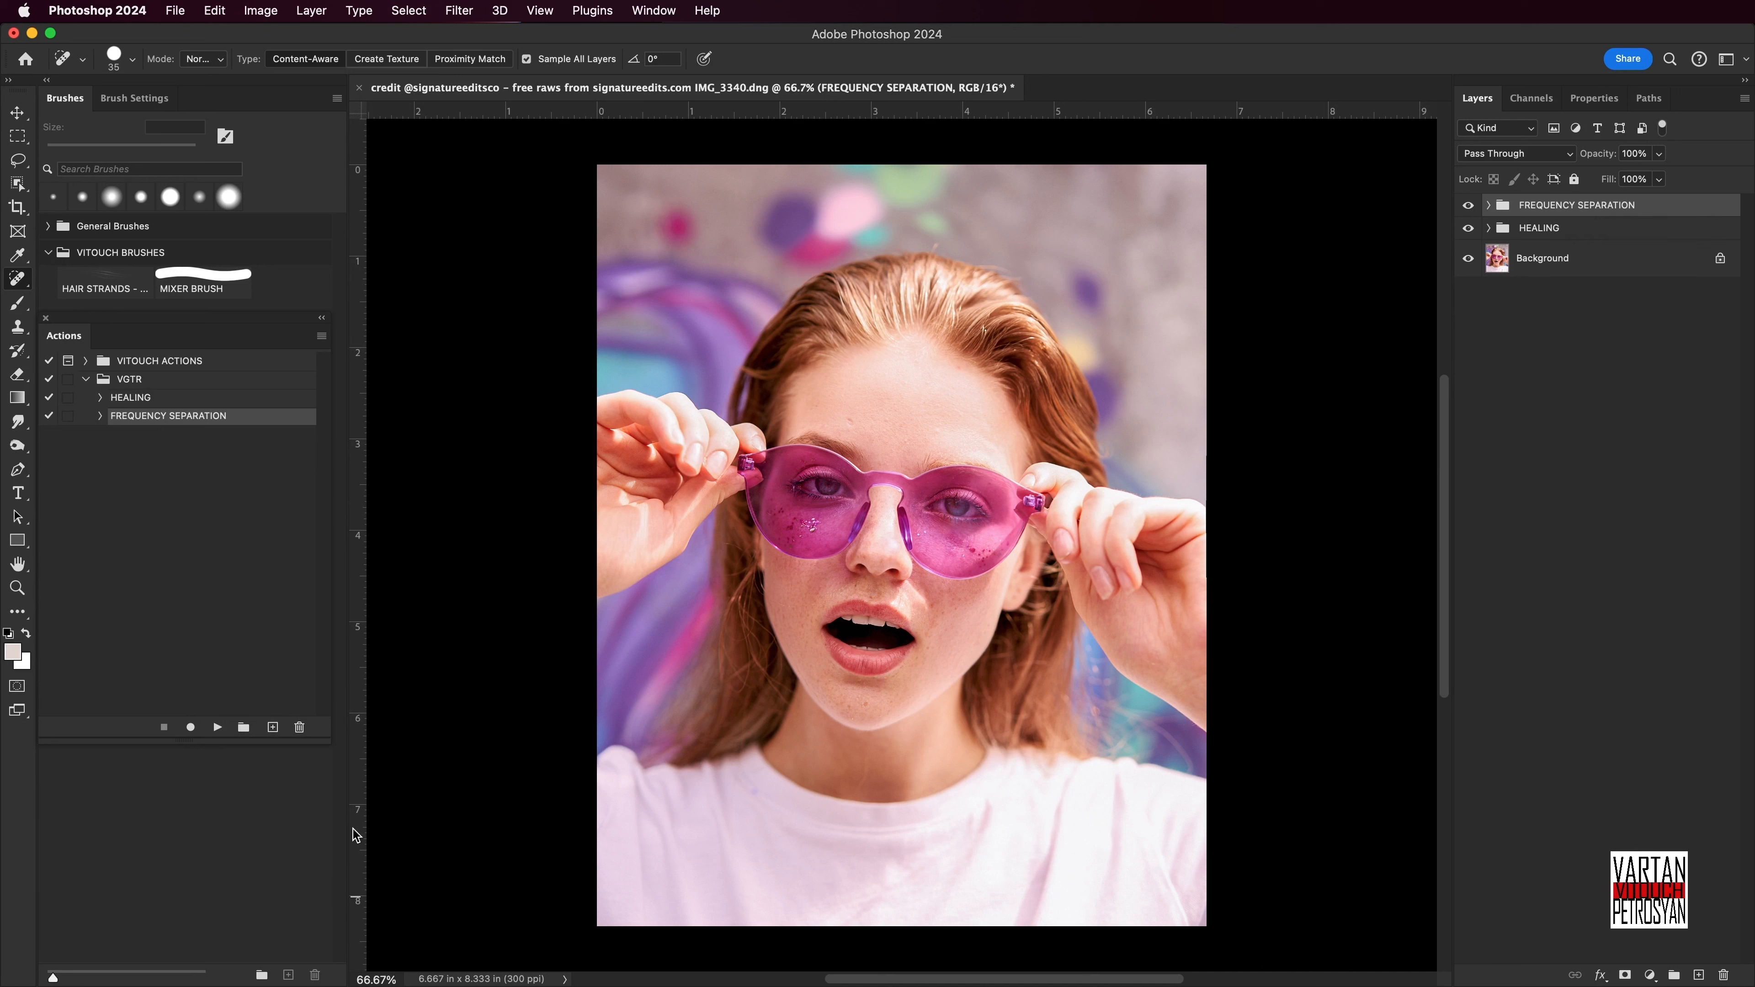
Create an action named DODGE AND BURN in the VGTR set and start recording it.
left_click(274, 729)
type("DODGE")
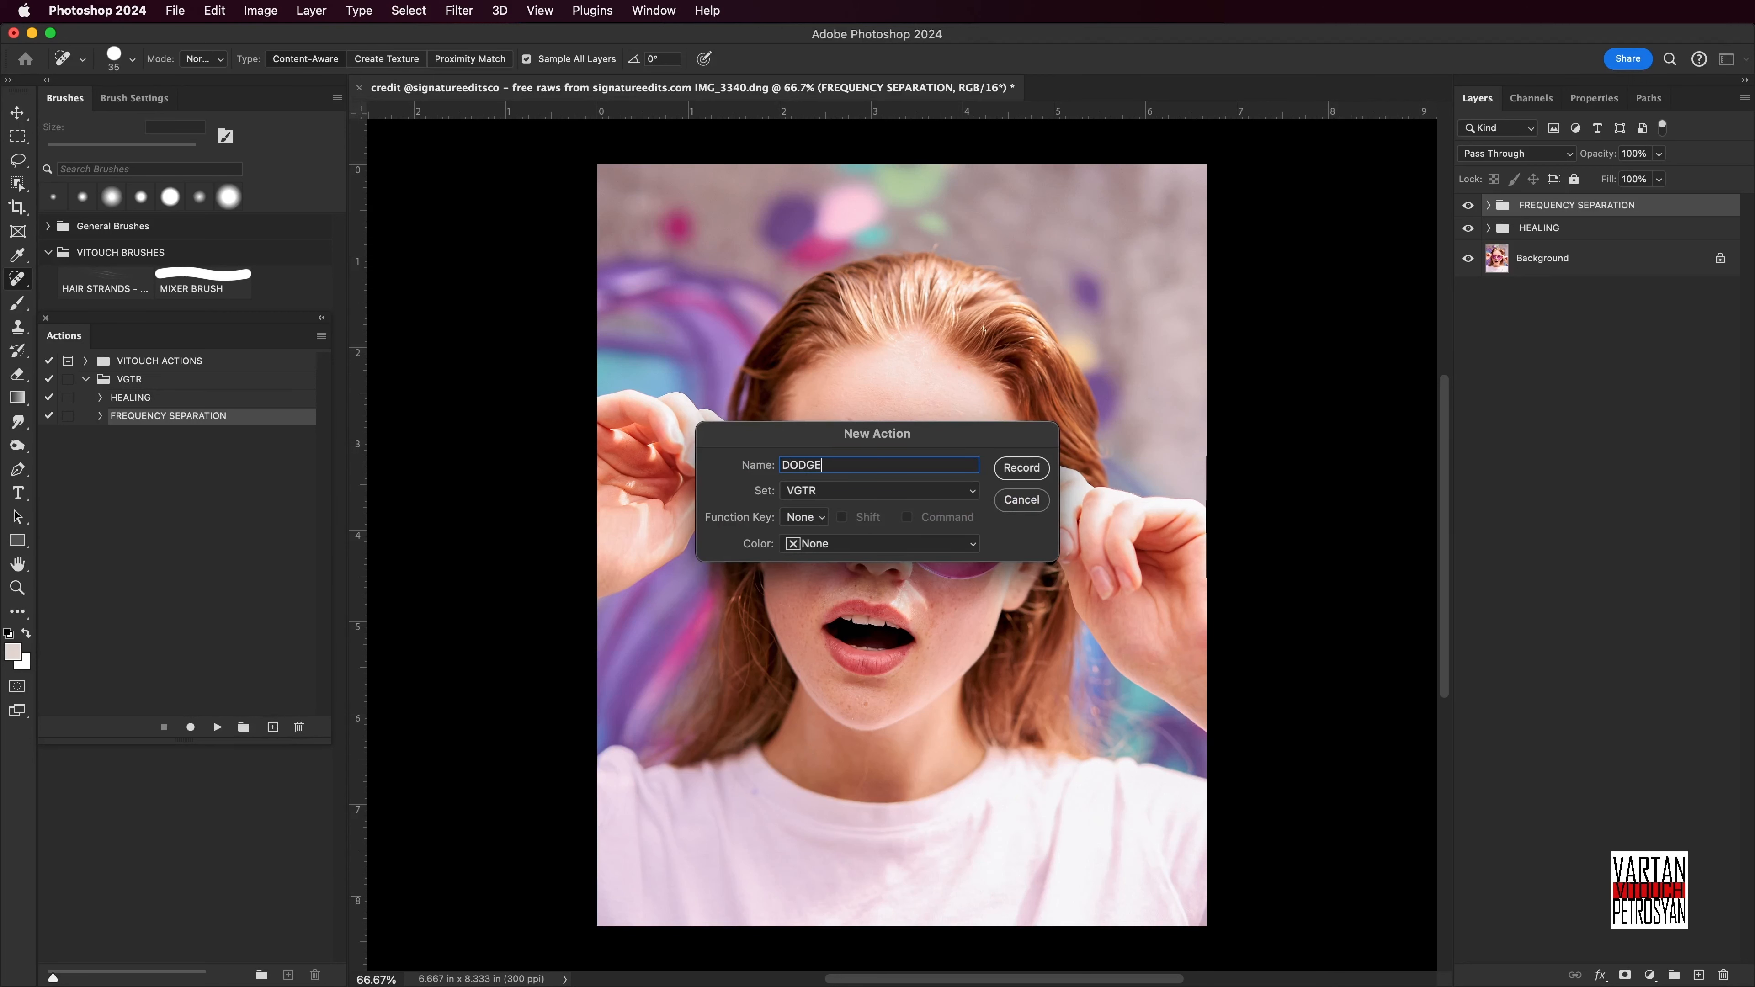
type(" AND BURN")
left_click(1029, 469)
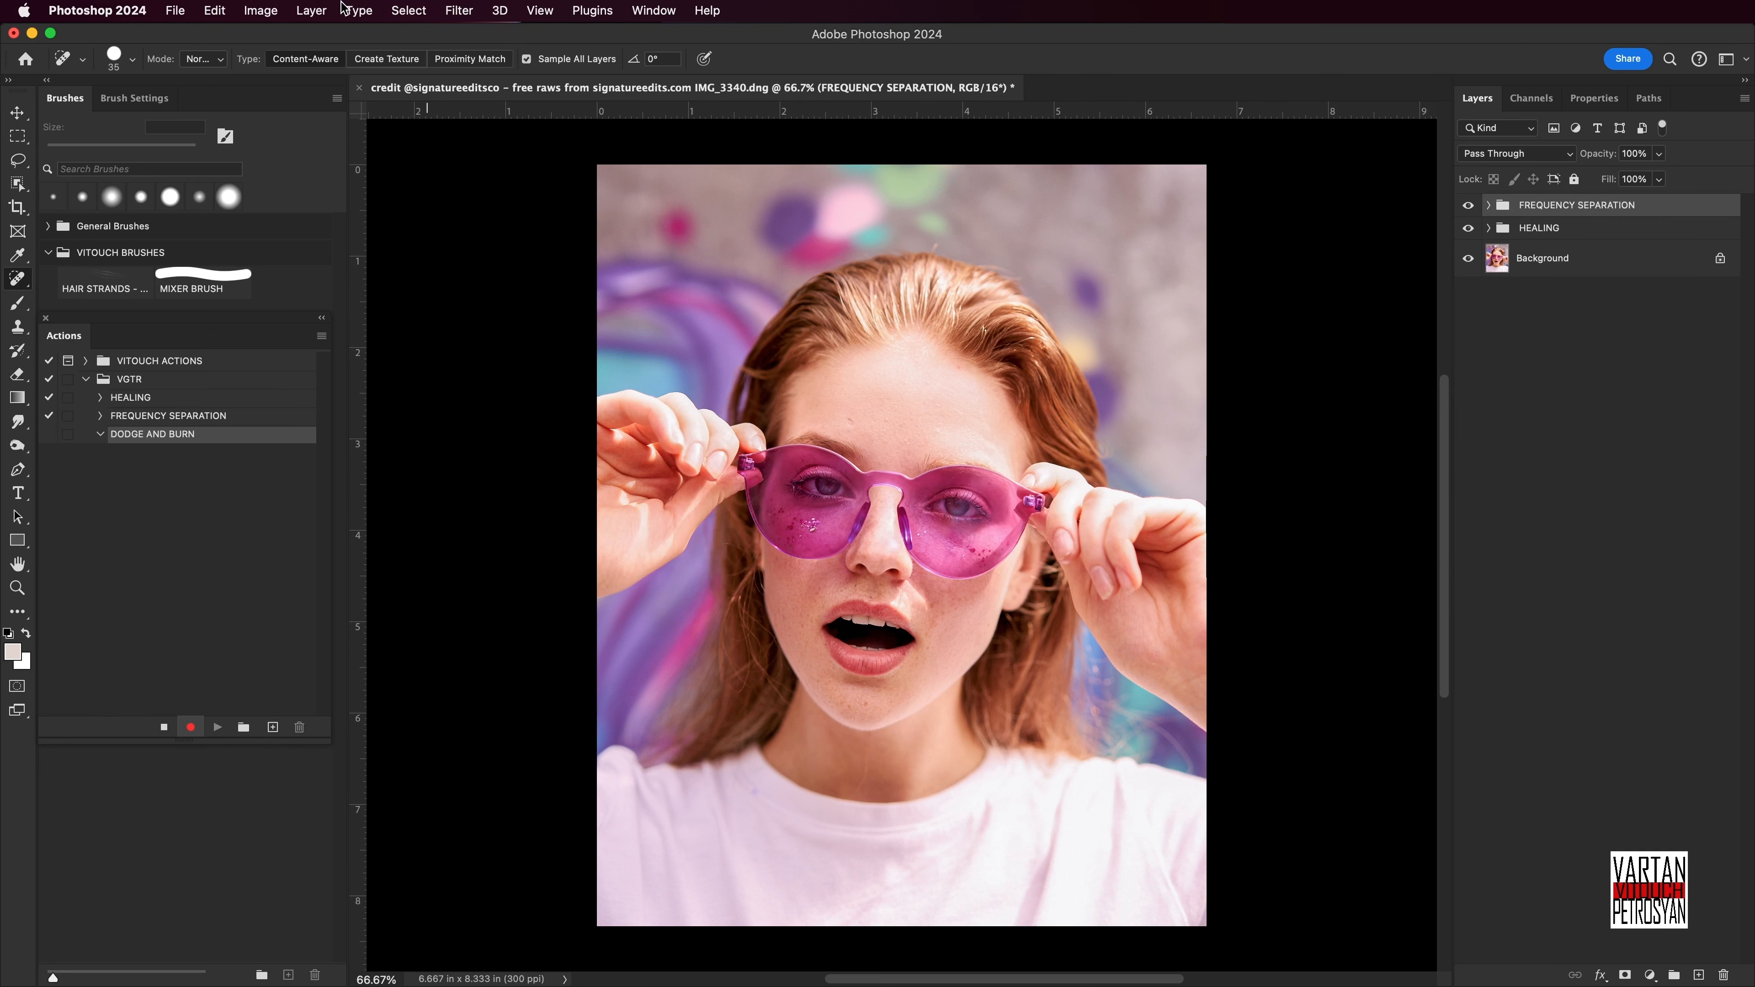
Create a layer group named DODGE AND BURN above the FREQUENCY SEPARATION group.
left_click(313, 11)
mouse_move(327, 36)
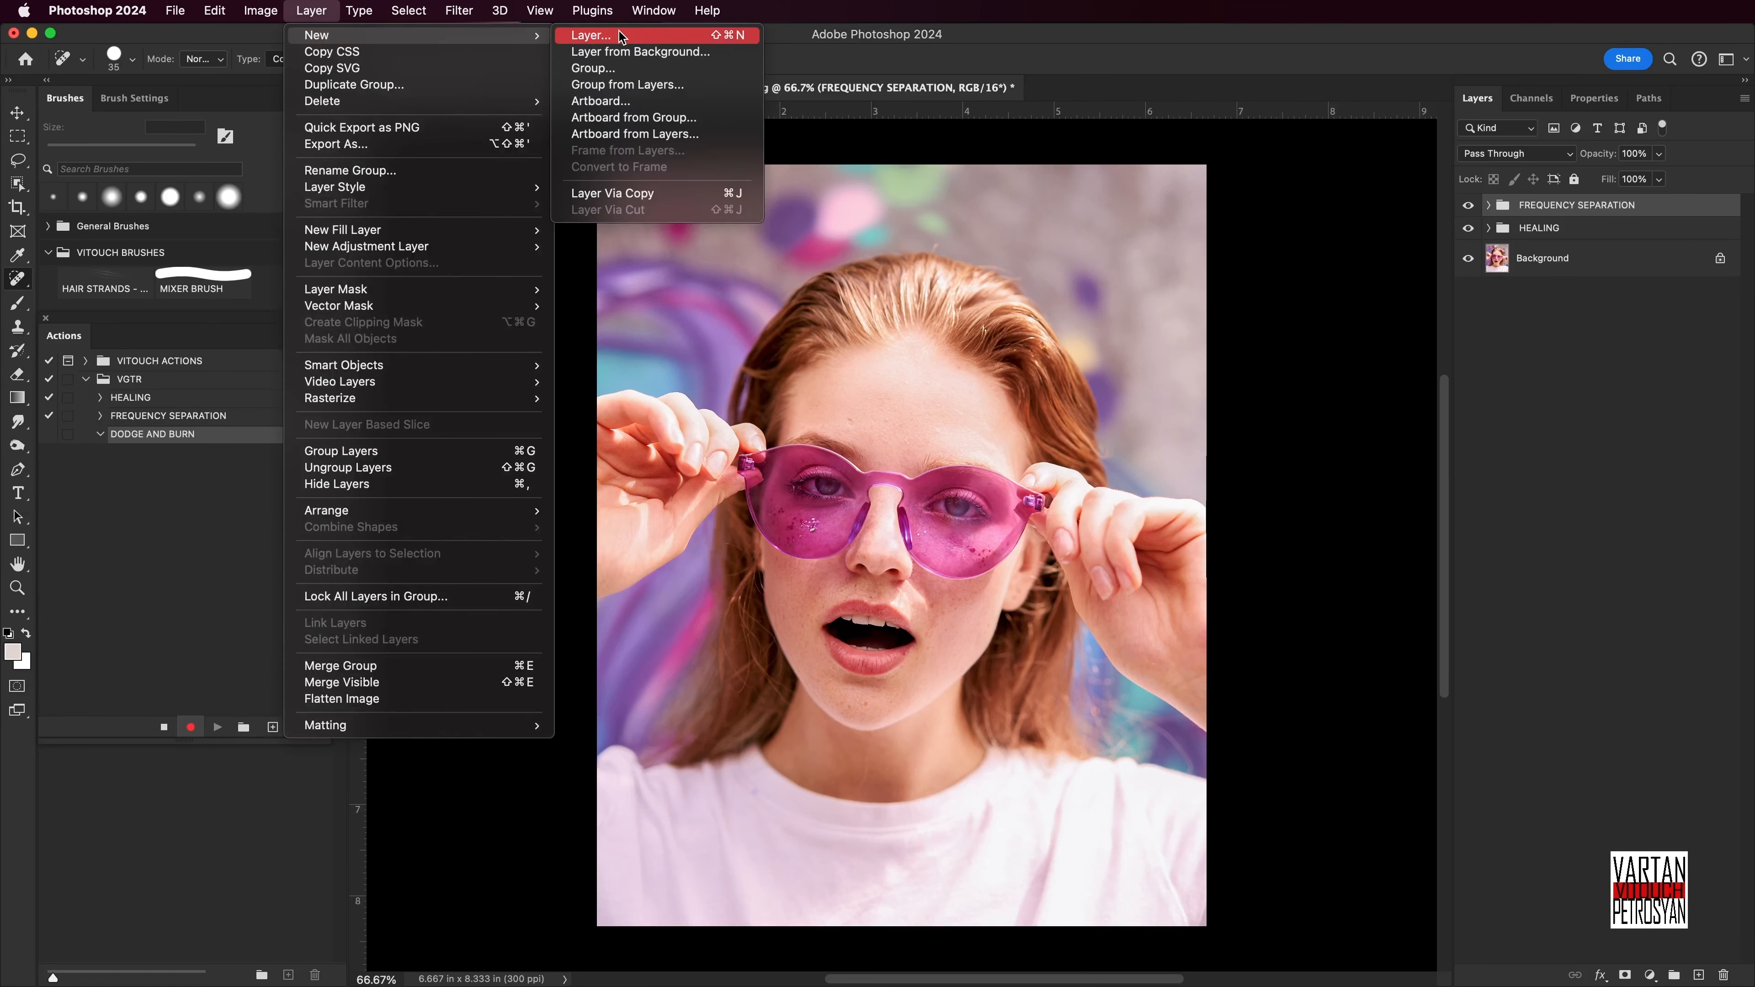
left_click(630, 68)
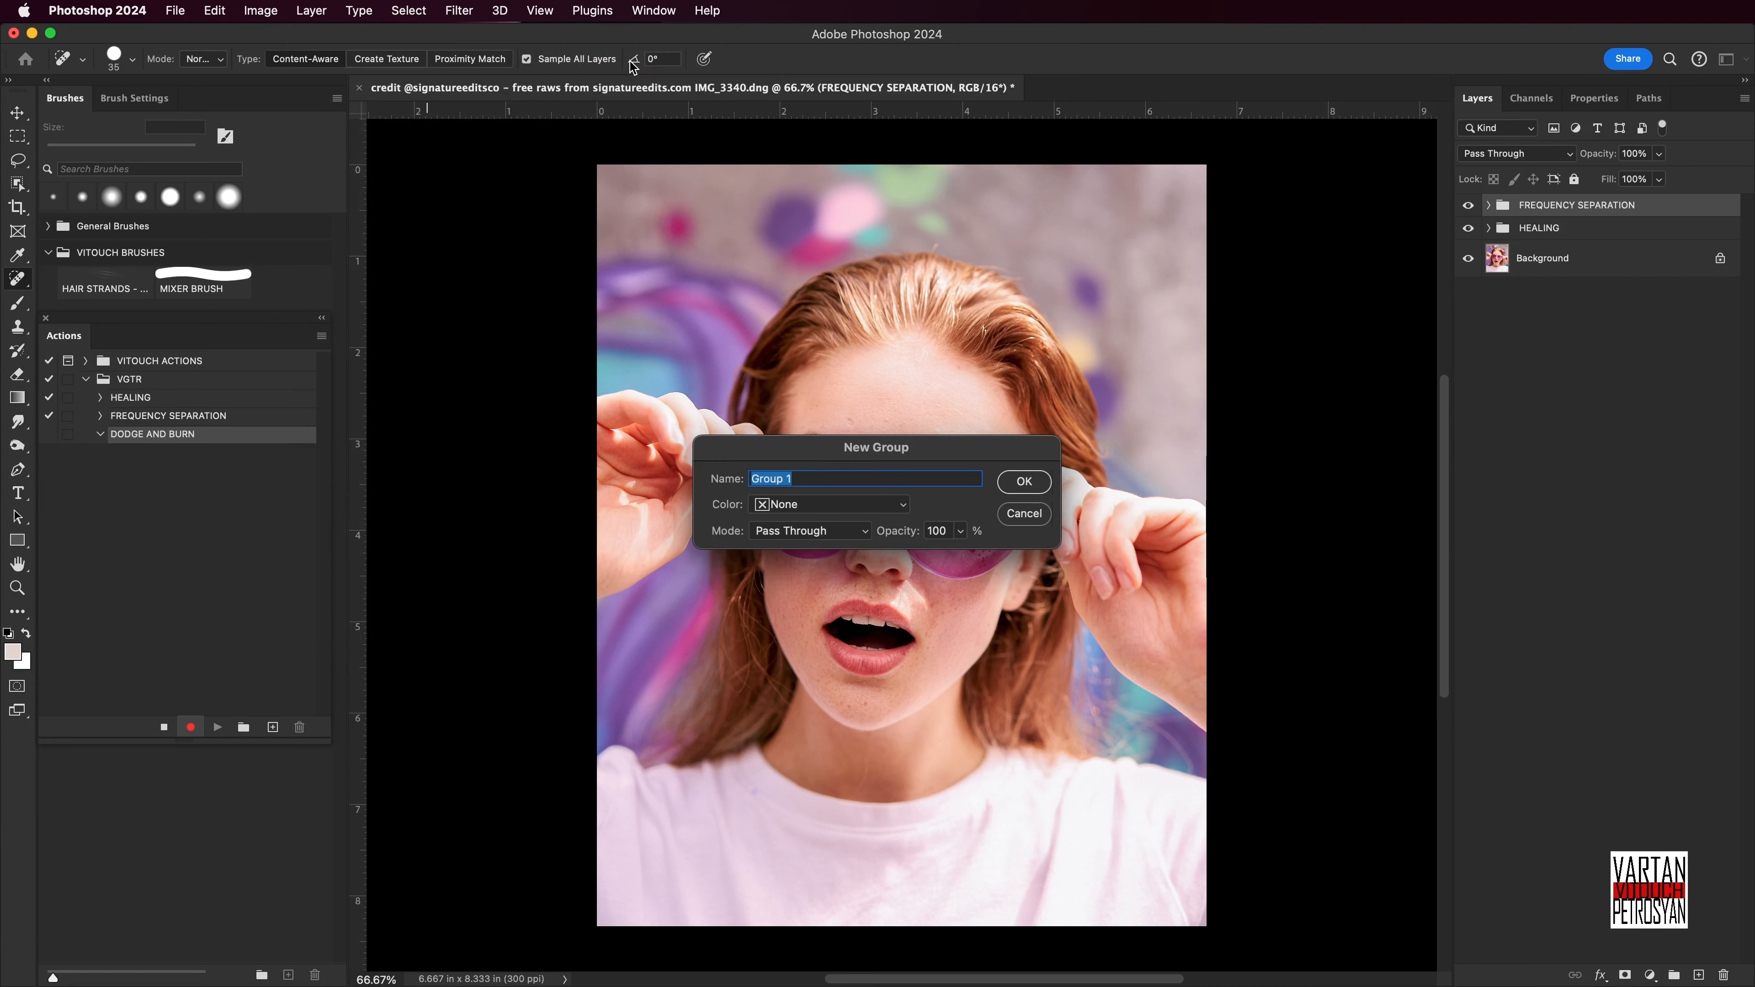
type("DODGE AND BURN")
left_click(1043, 485)
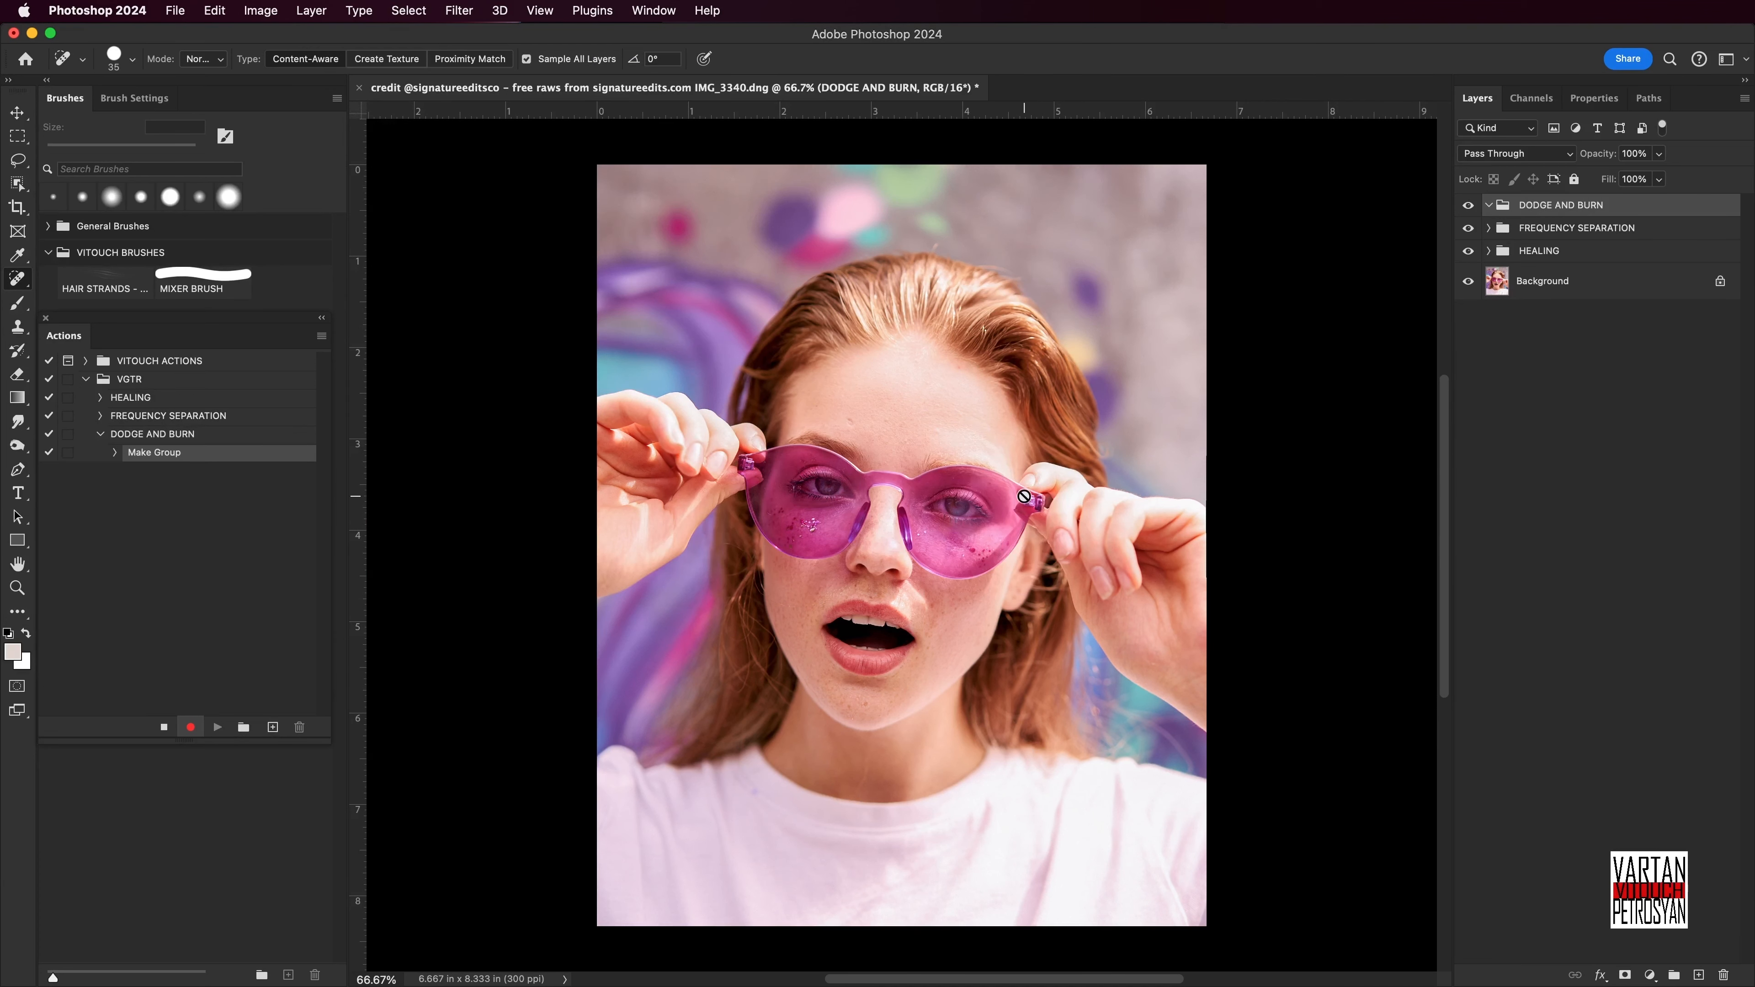
Add a Curves adjustment layer named BURN in the DODGE AND BURN group and lower its midpoint to input 191, output 62.
left_click(322, 12)
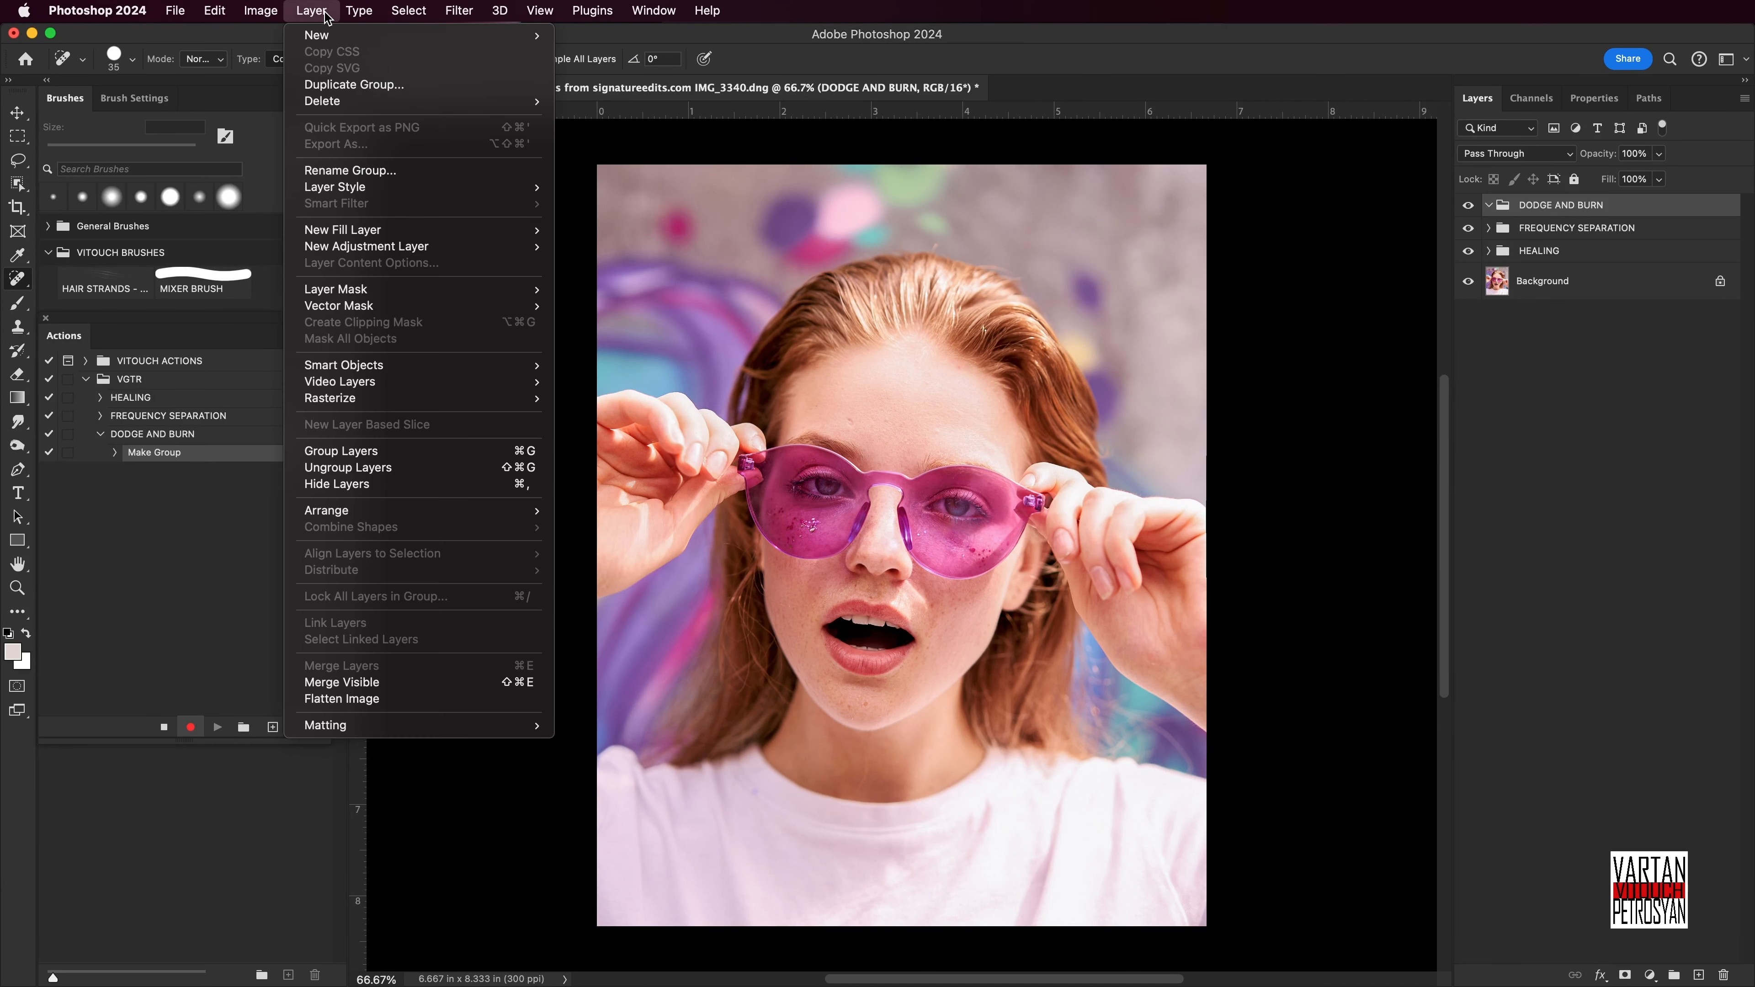
mouse_move(331, 37)
mouse_move(372, 241)
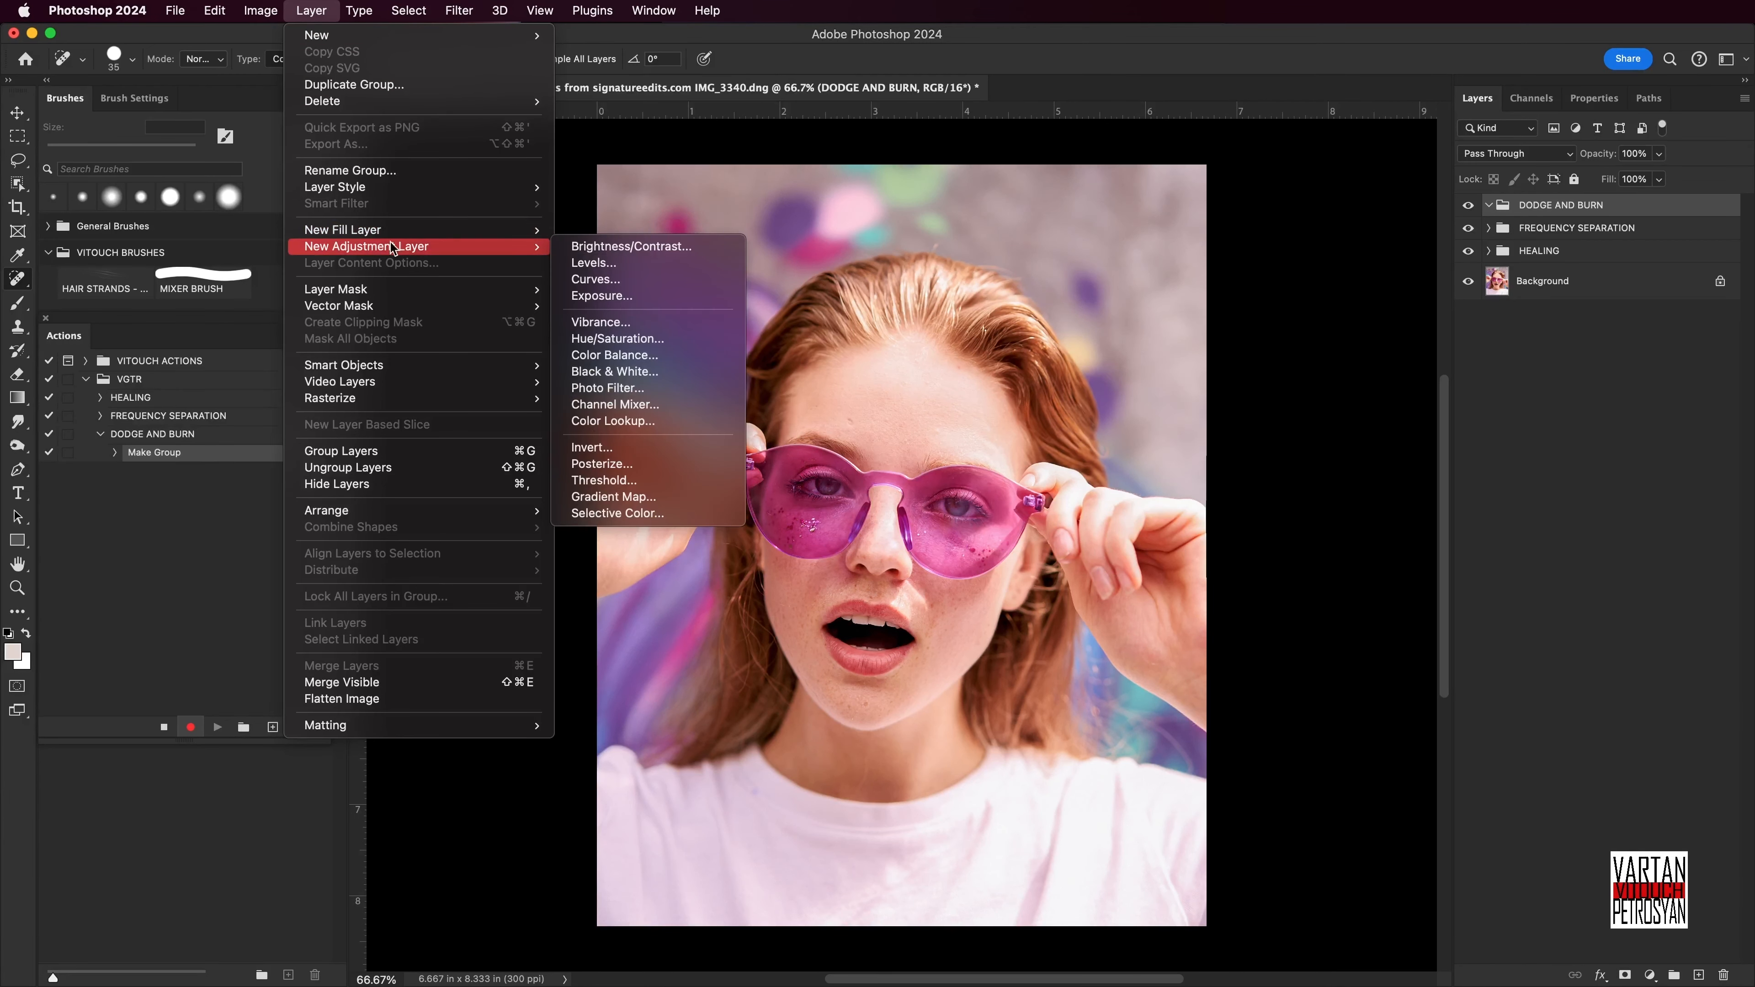
left_click(641, 279)
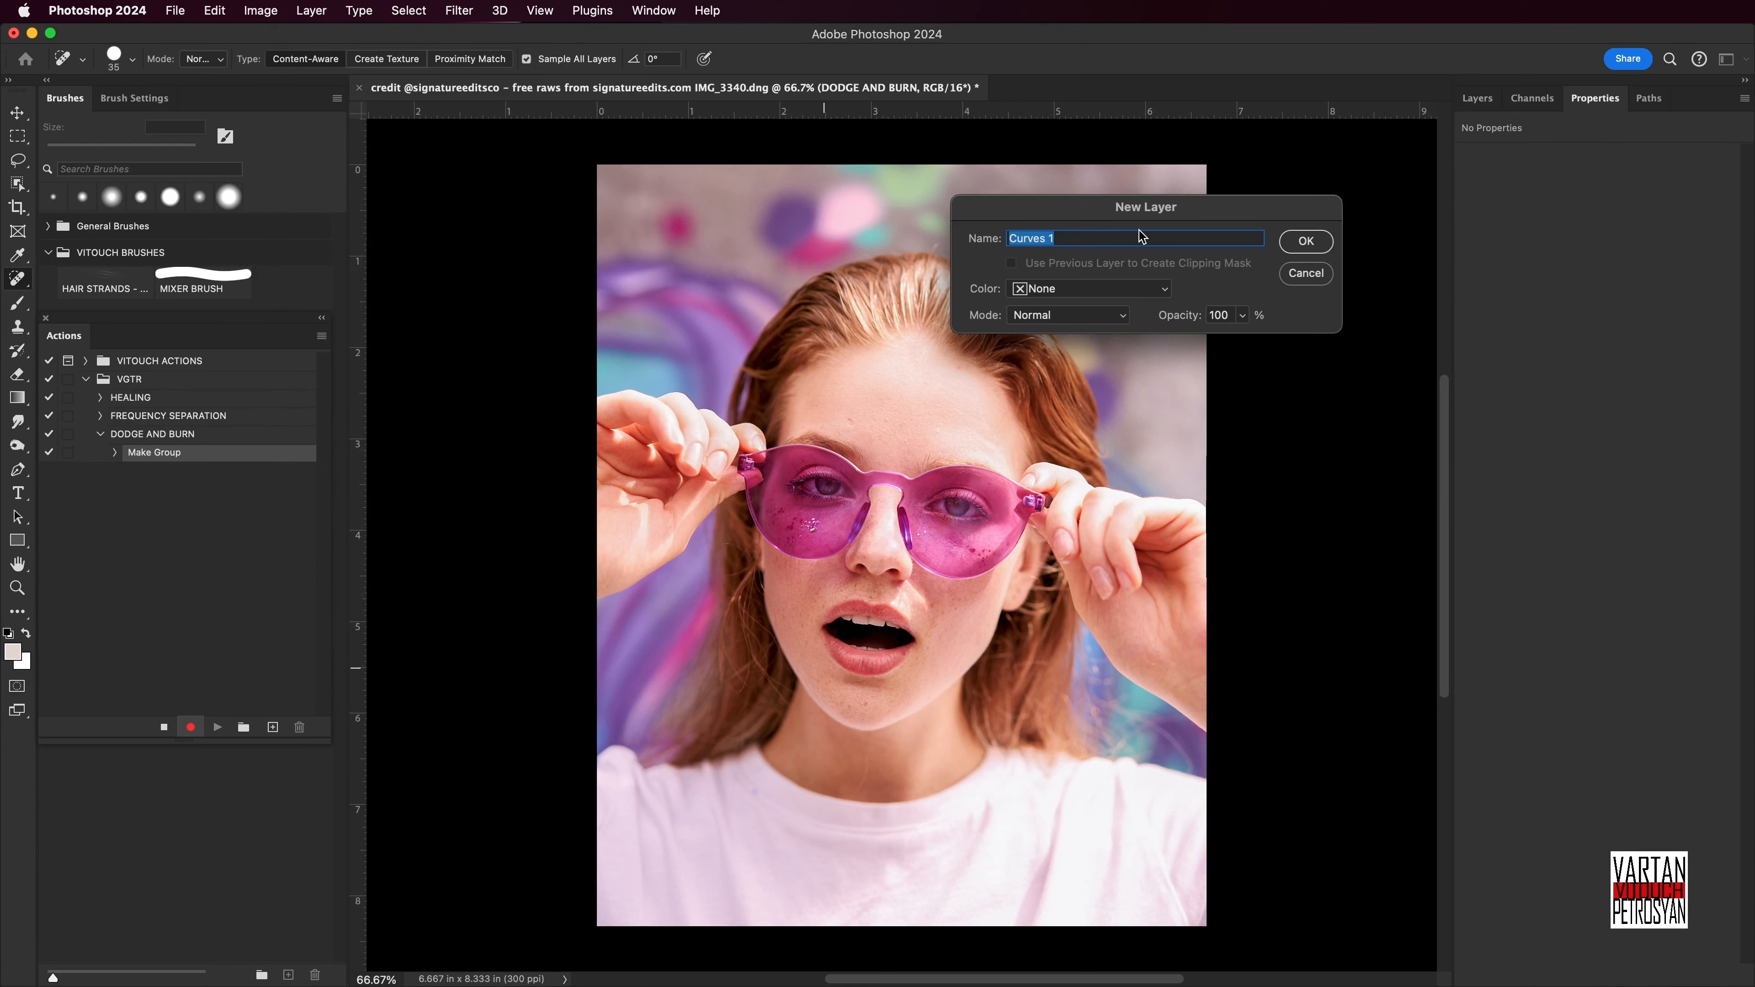
type("BURN")
left_click(1306, 241)
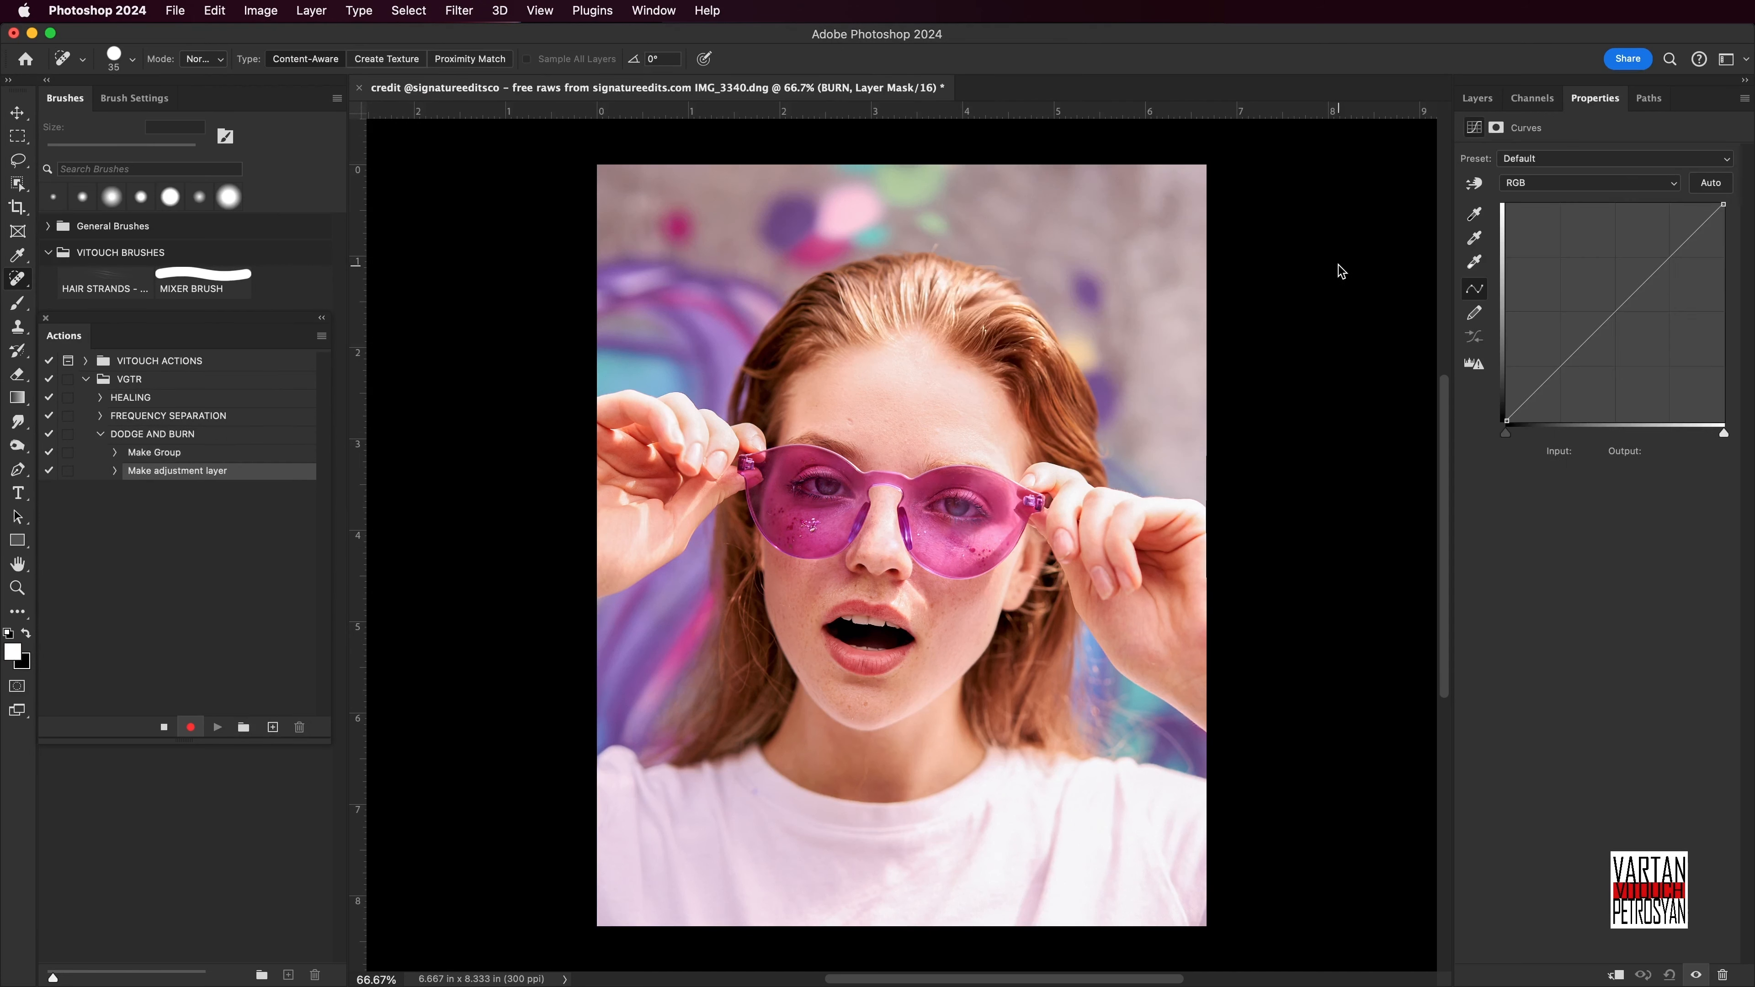
left_click(1614, 313)
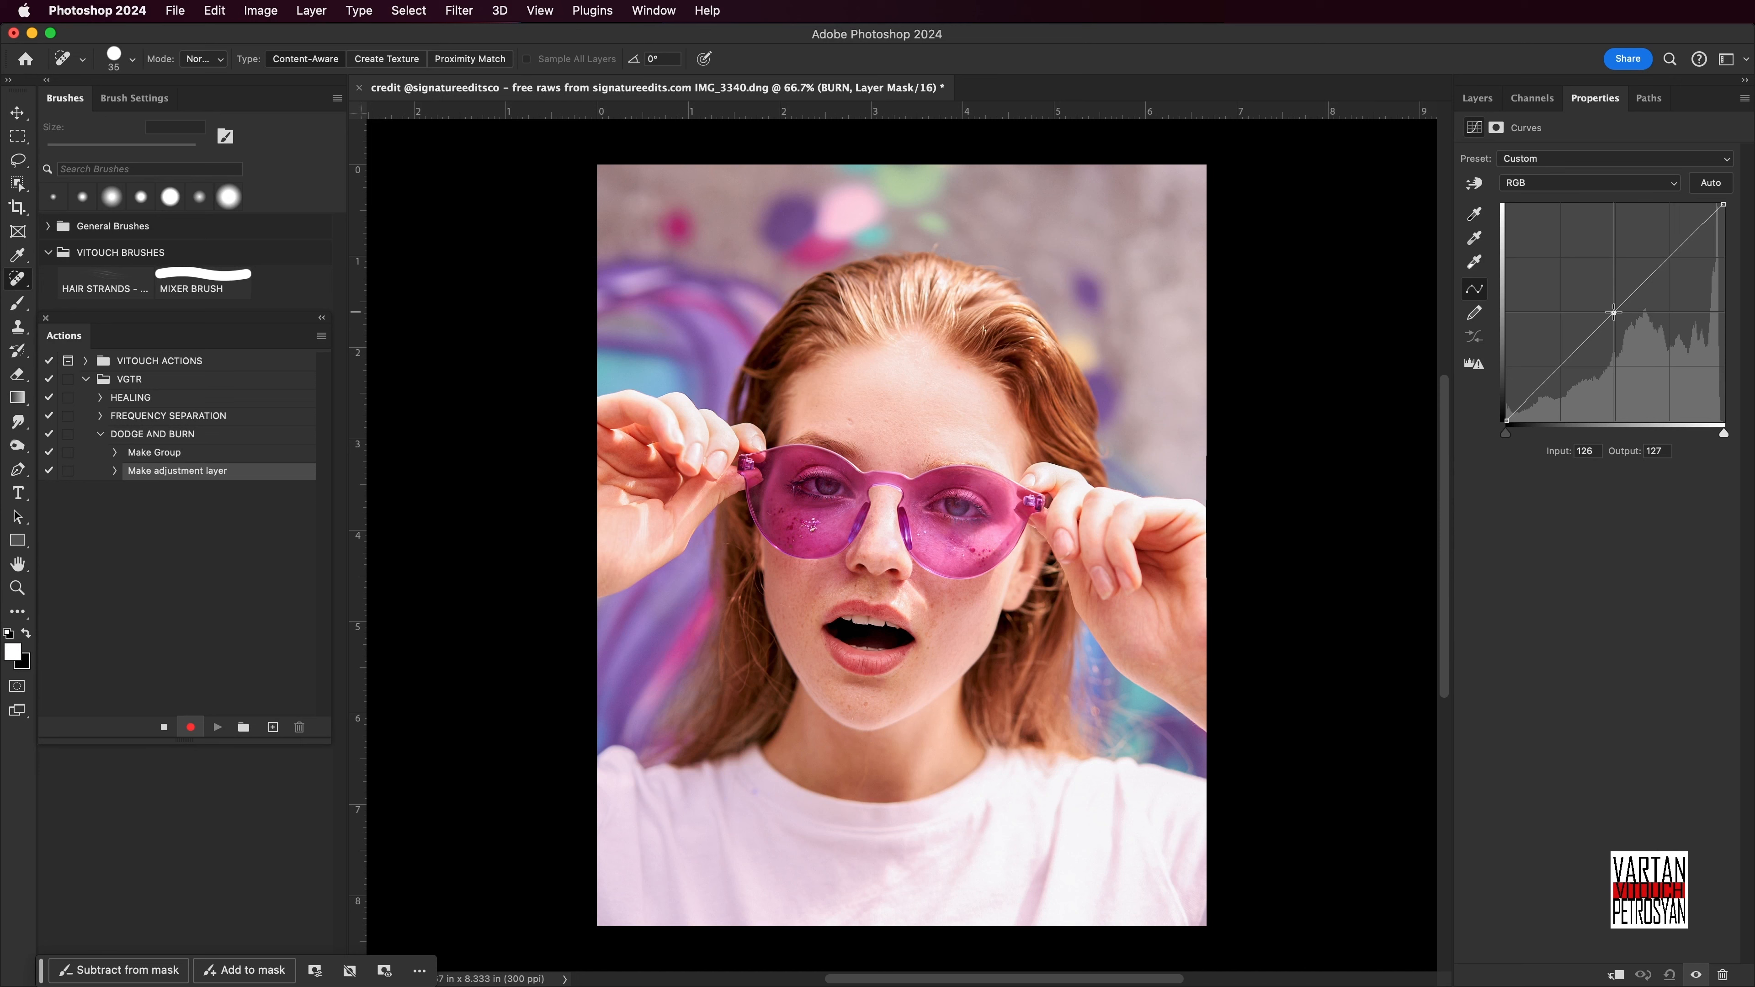
left_click_drag(1614, 312, 1670, 368)
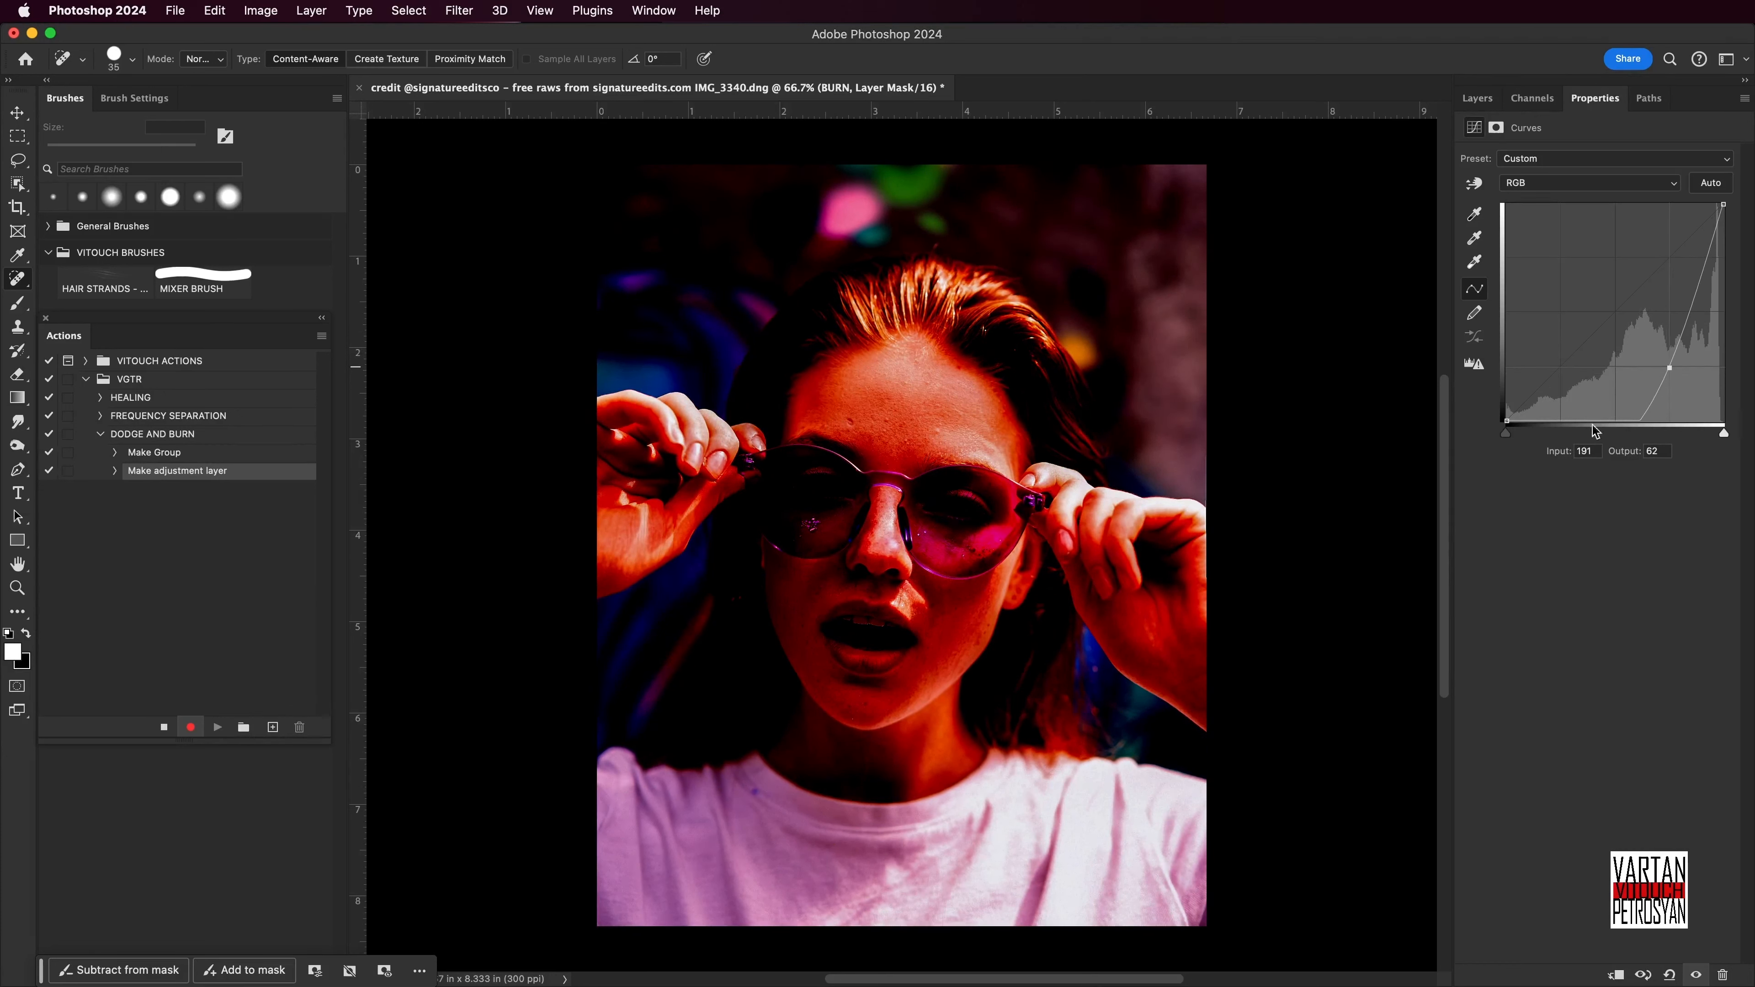
Invert the BURN layer's mask to black and add a Curves adjustment layer named DODGE above it.
left_click(1481, 103)
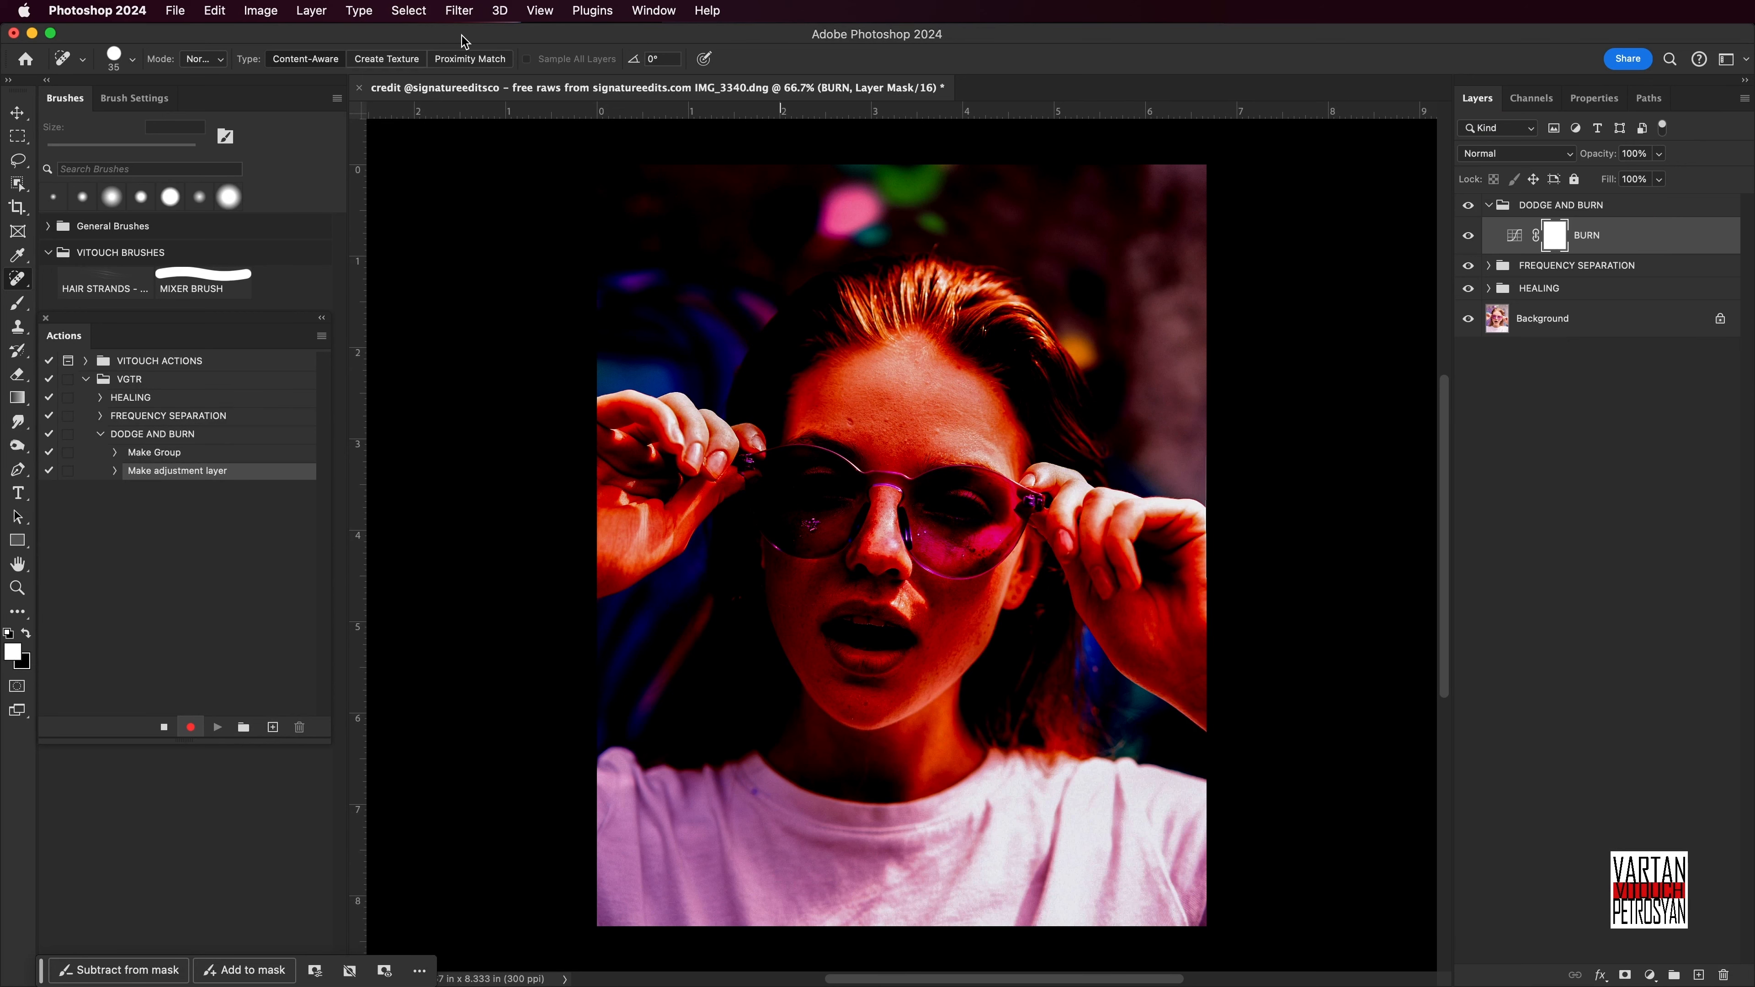
key("super+i")
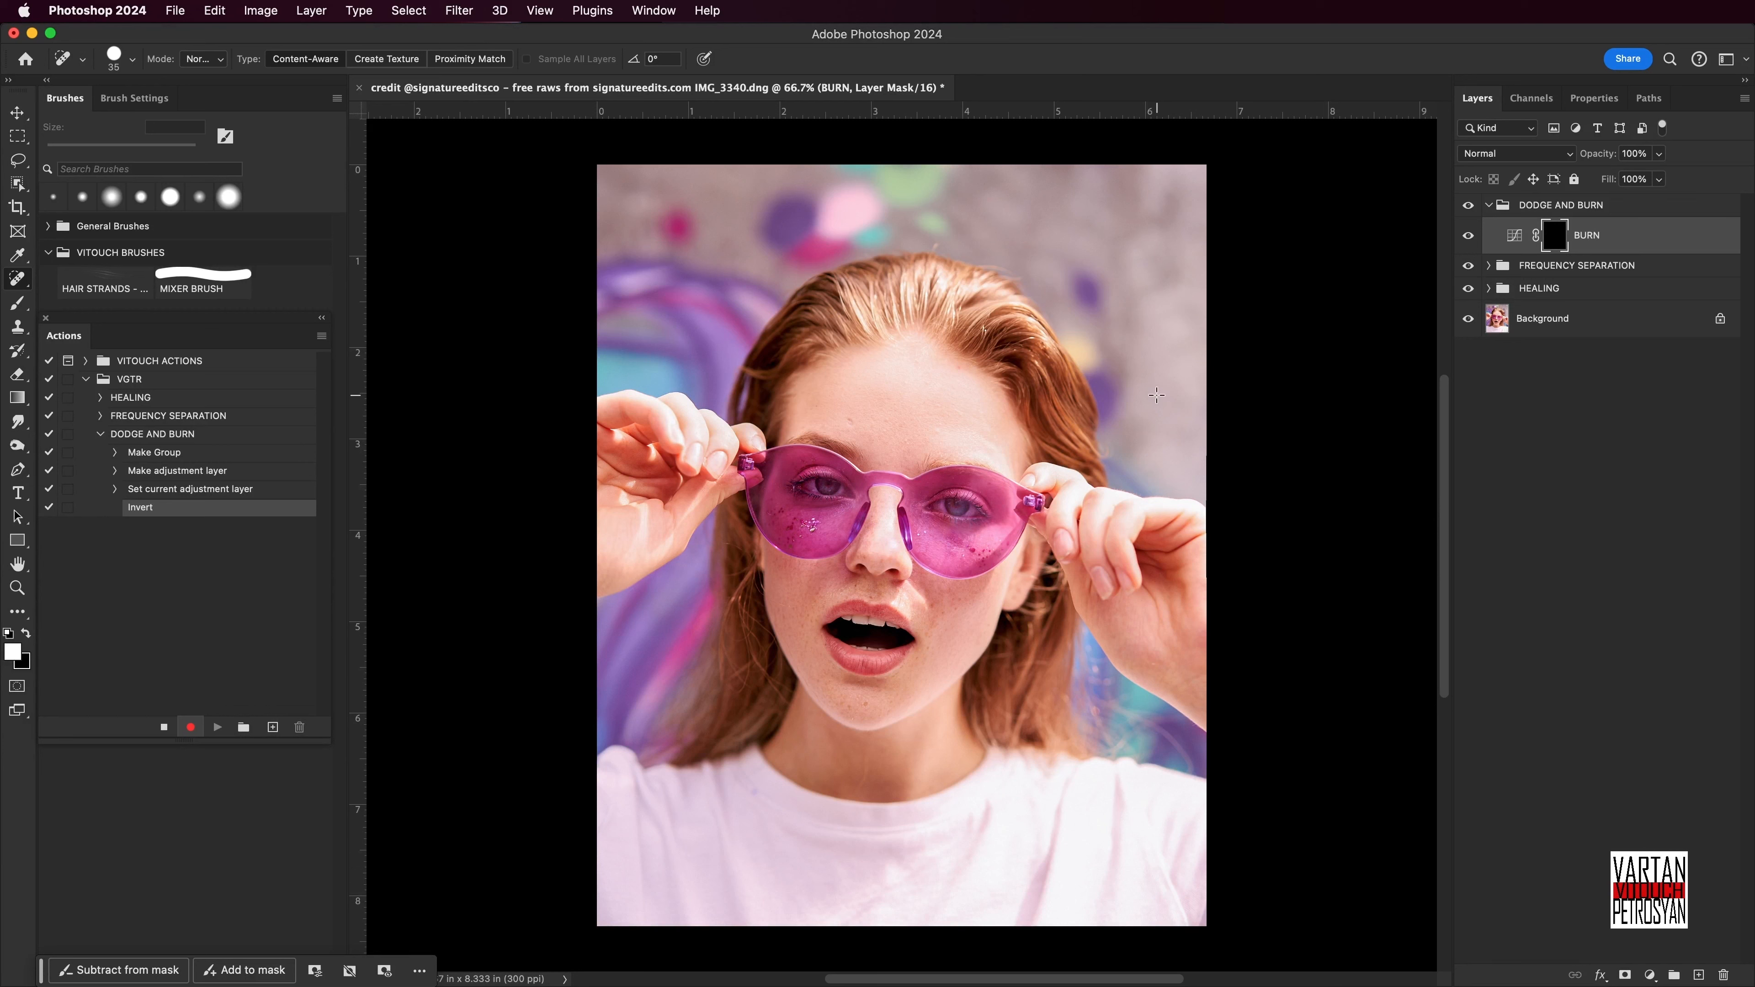
left_click(312, 11)
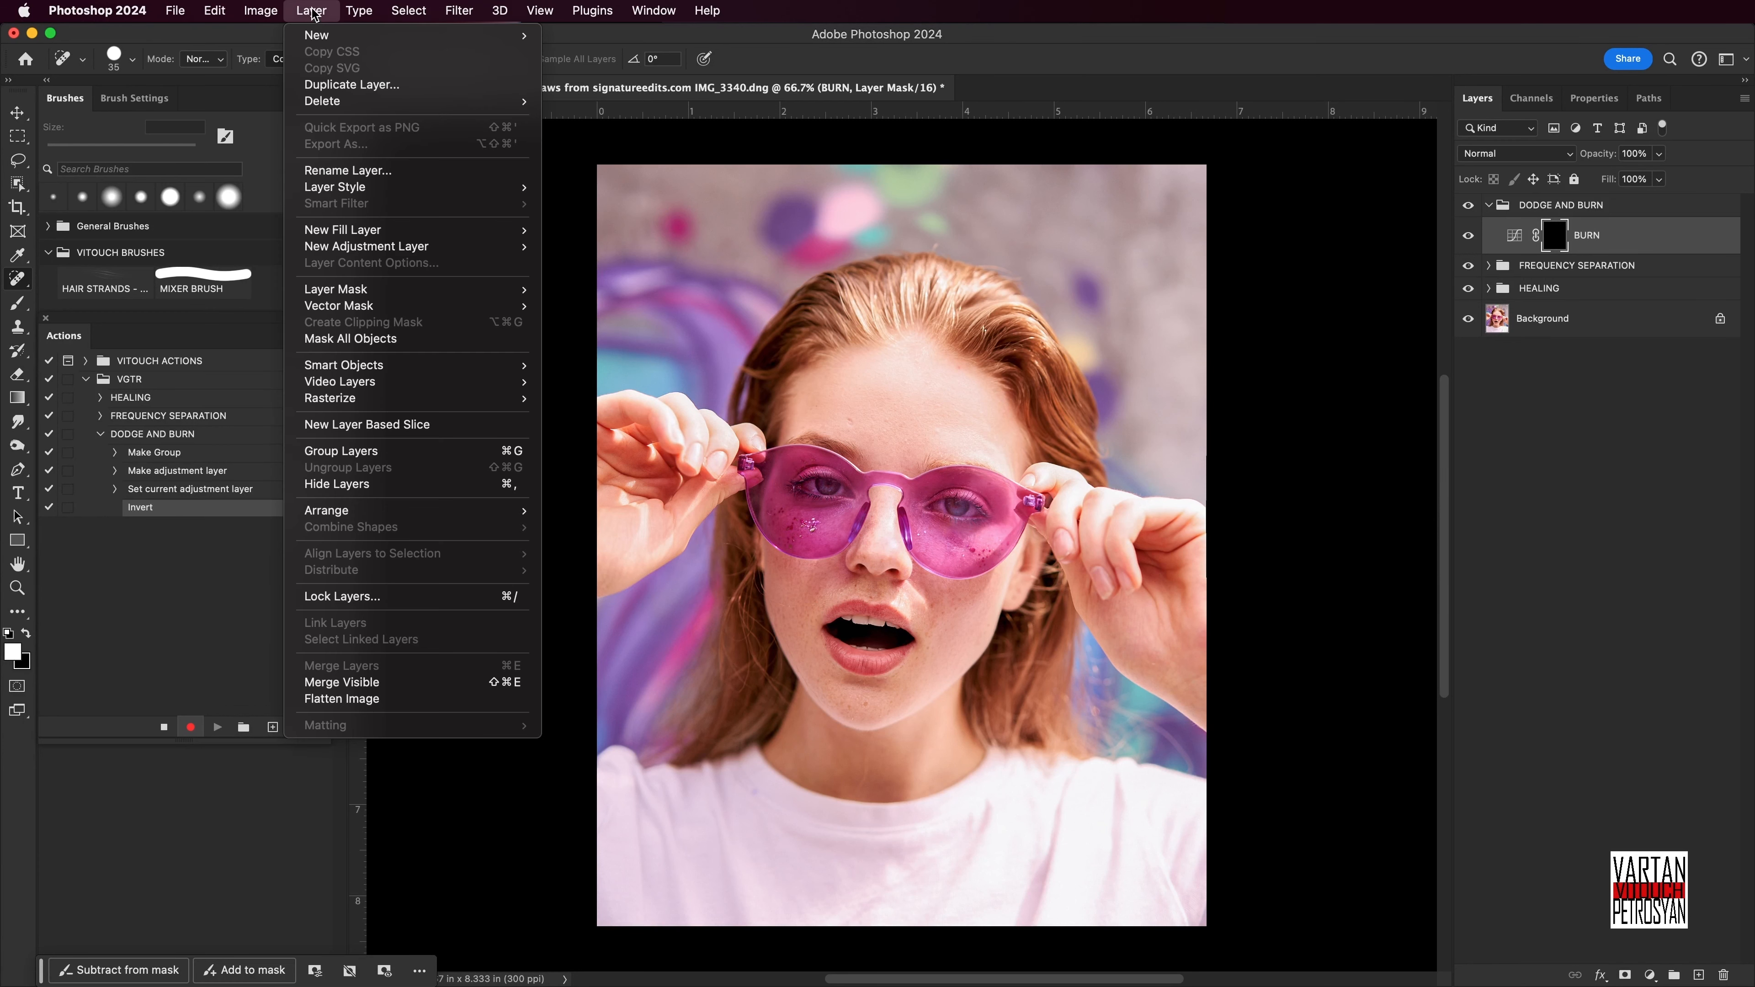
mouse_move(400, 250)
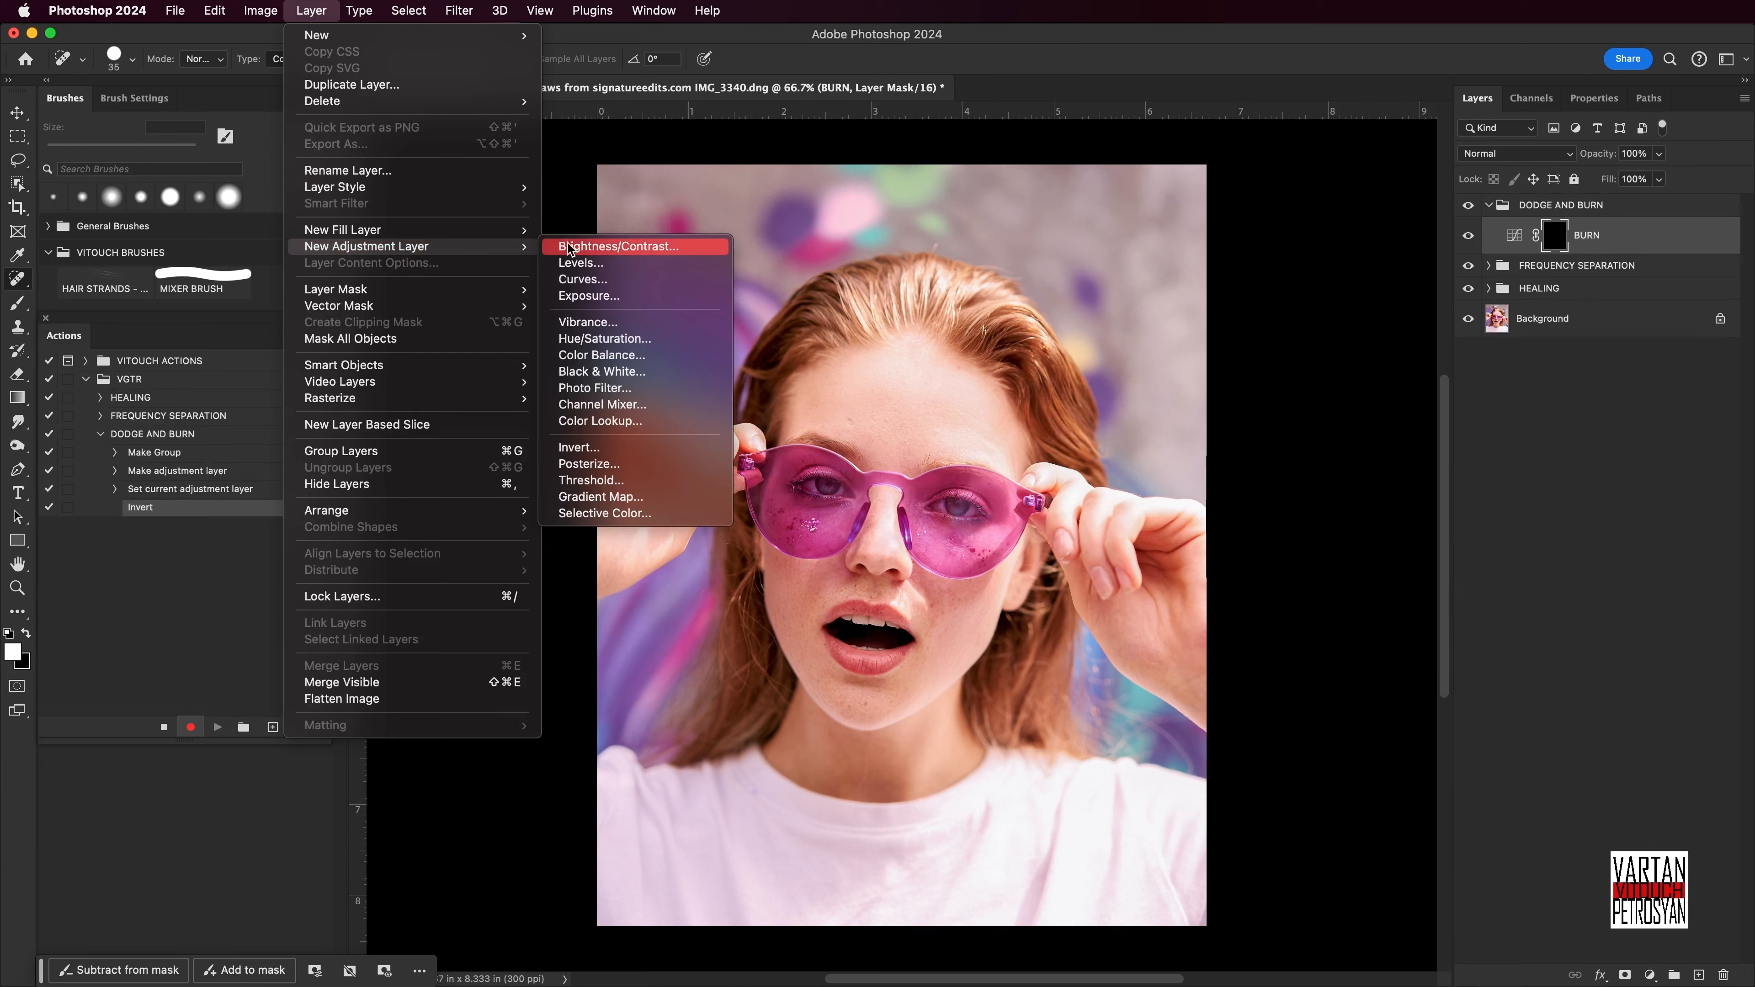
left_click(584, 279)
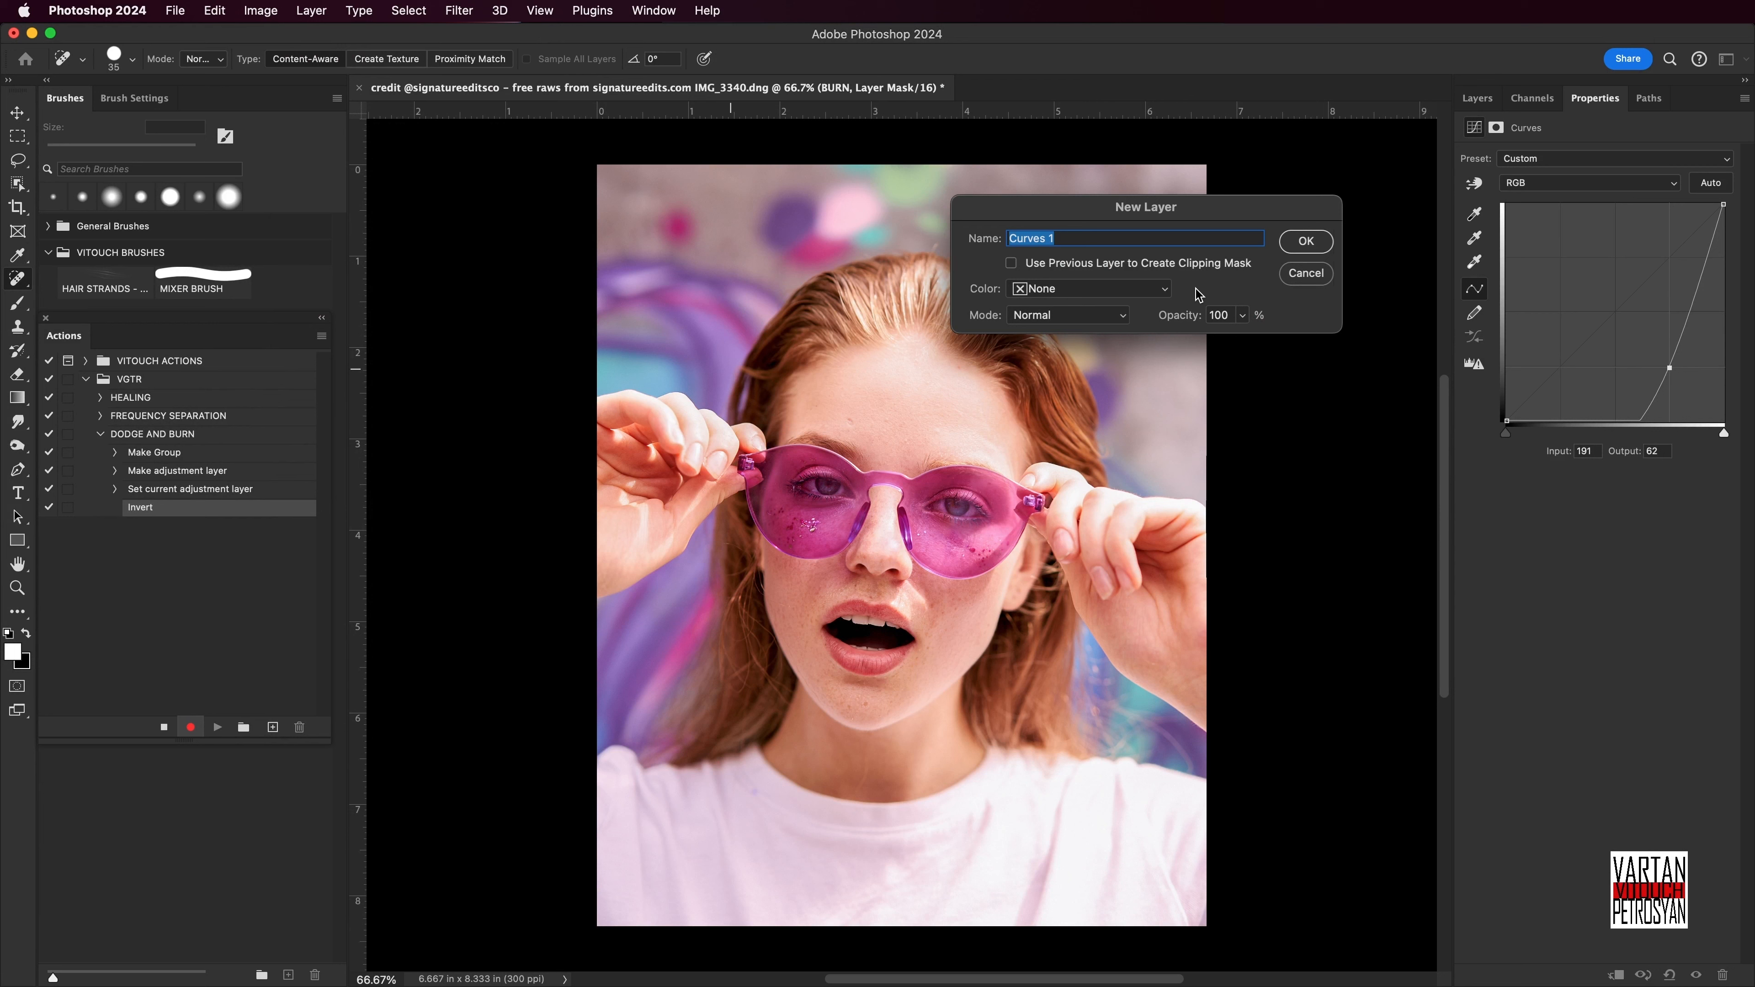
type("DODGE")
left_click(1314, 248)
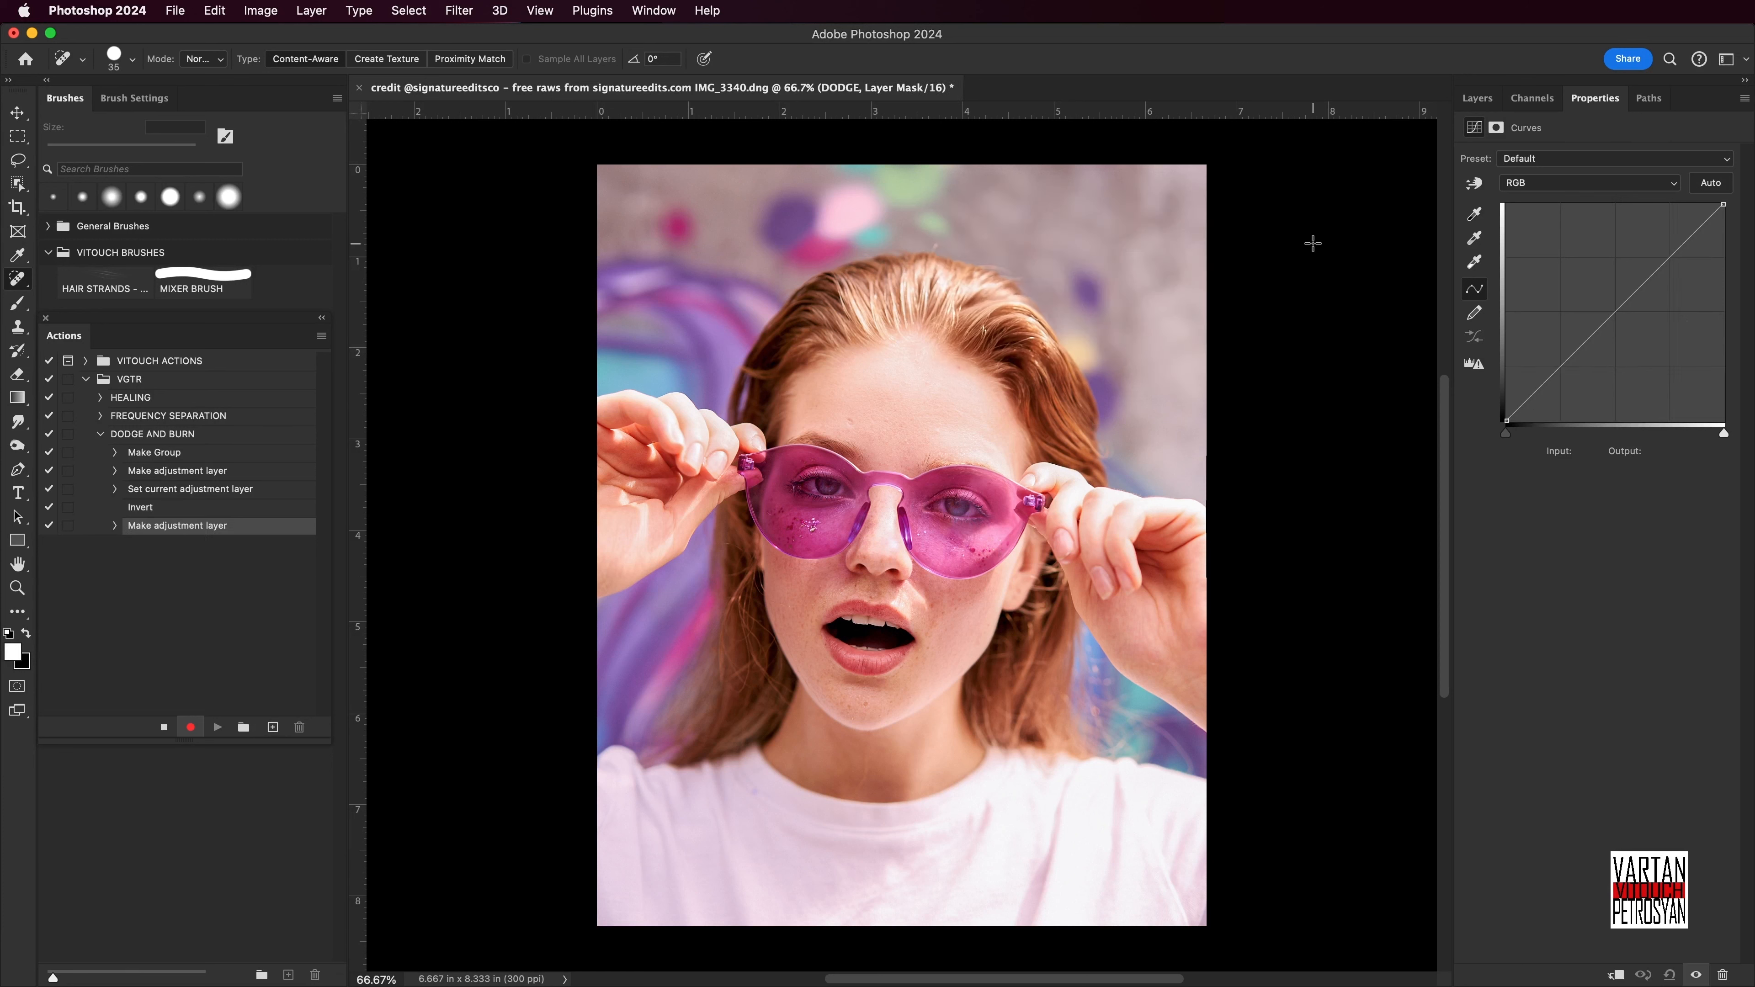
Raise the DODGE curve's midpoint to input 63, output 192 and invert the layer's mask to black.
left_click(1615, 311)
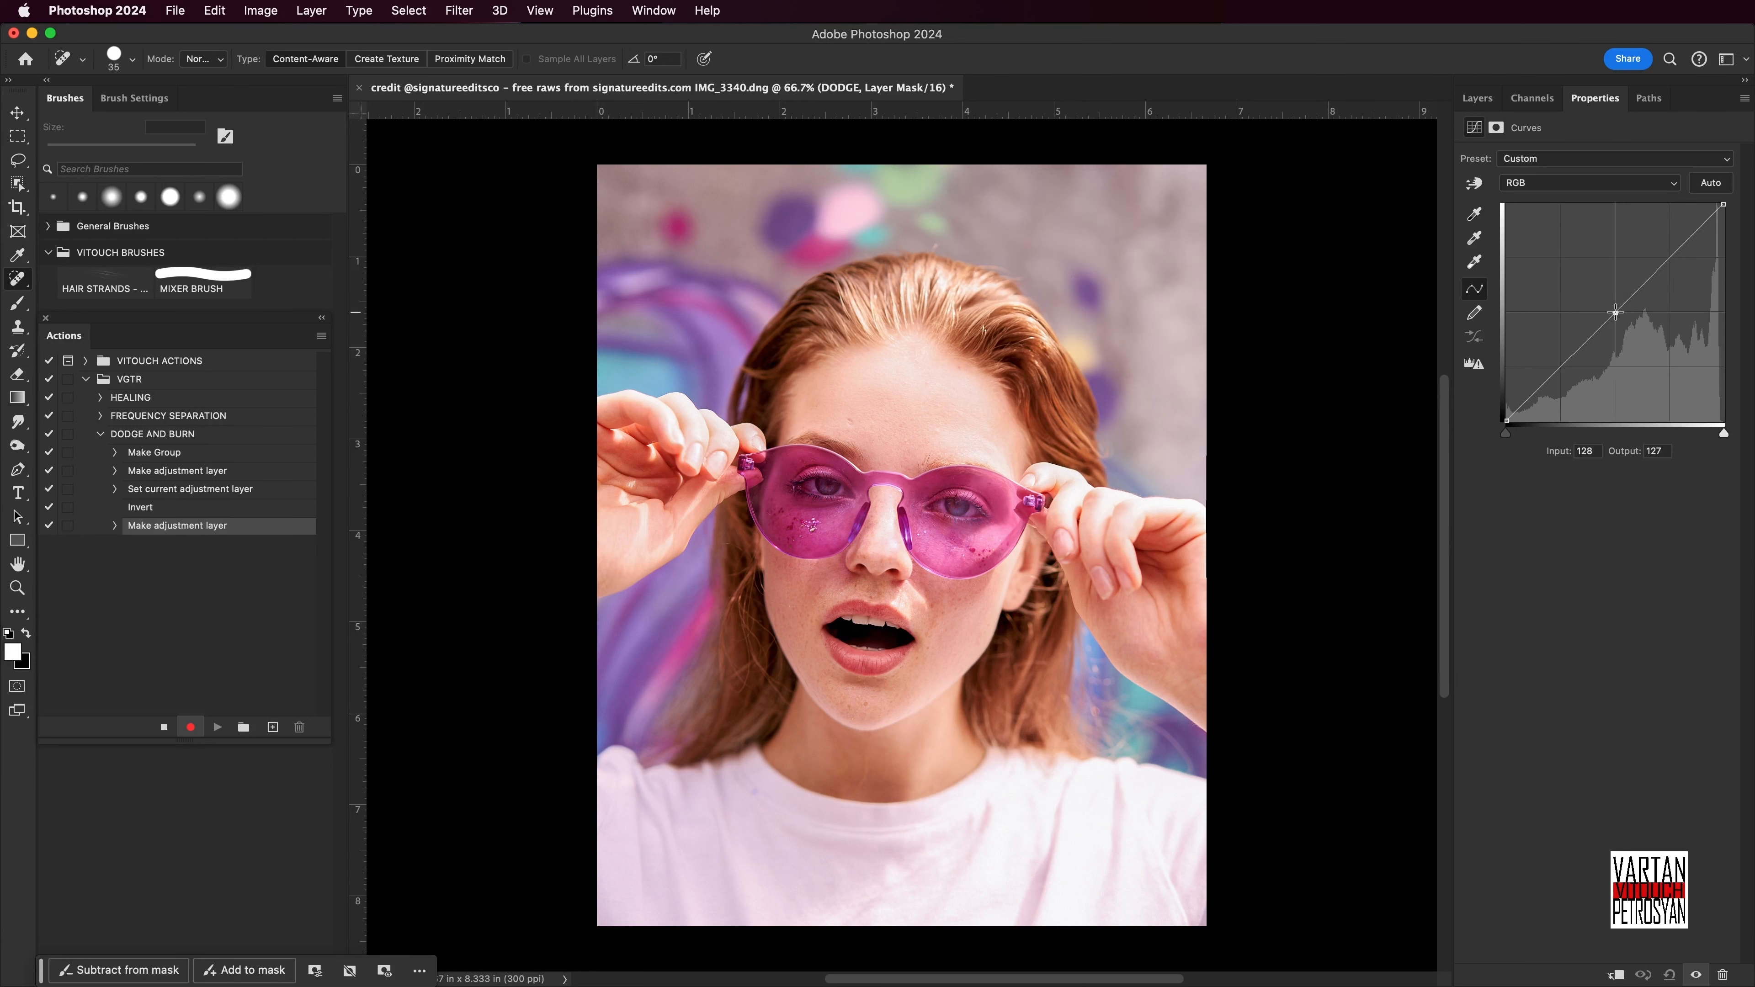
left_click_drag(1615, 311, 1561, 259)
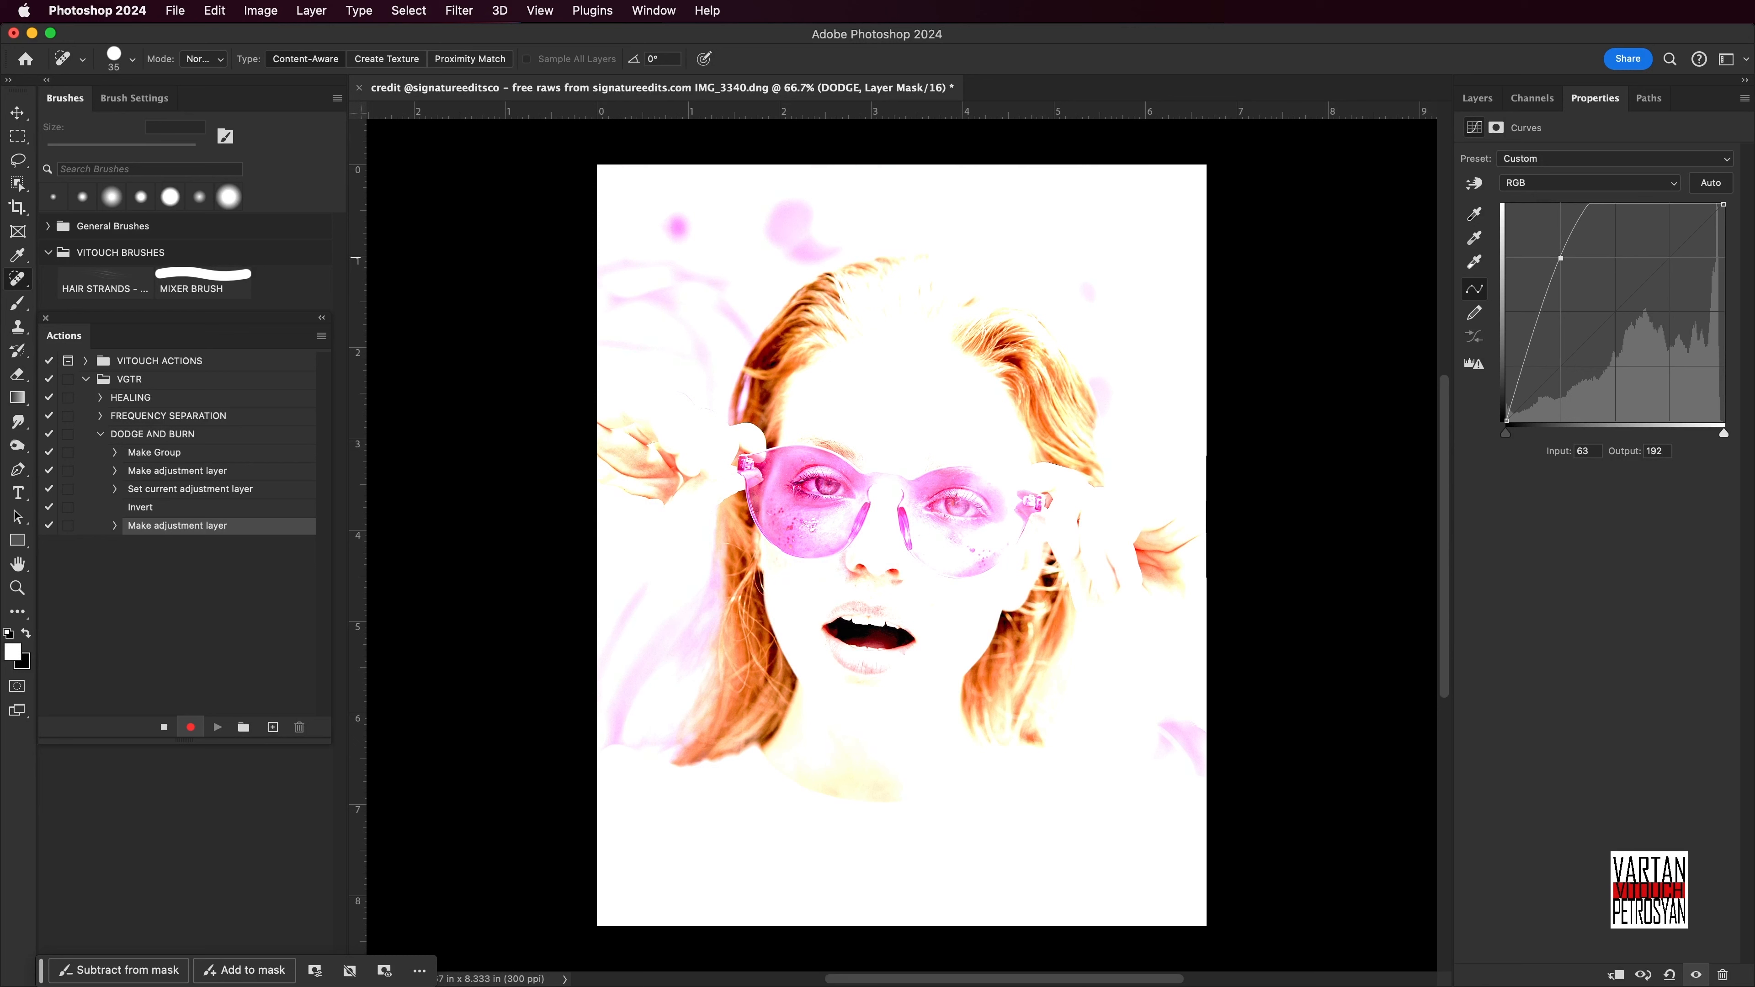
left_click(1476, 99)
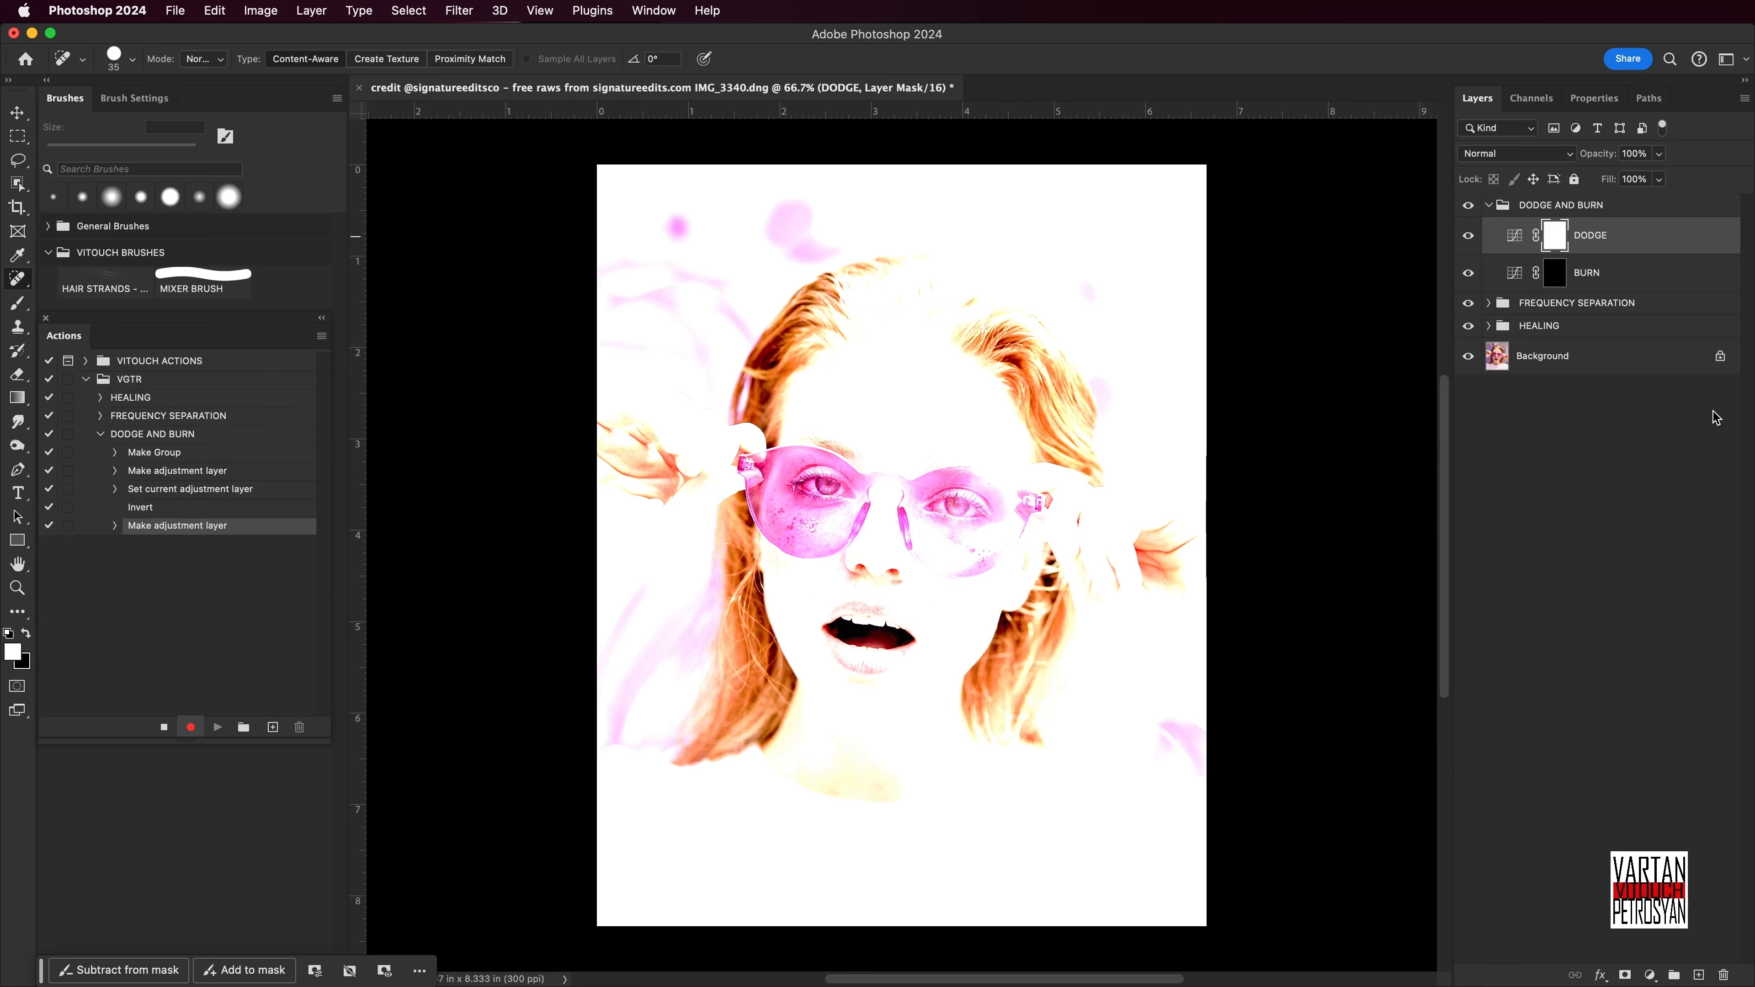
key("super+i")
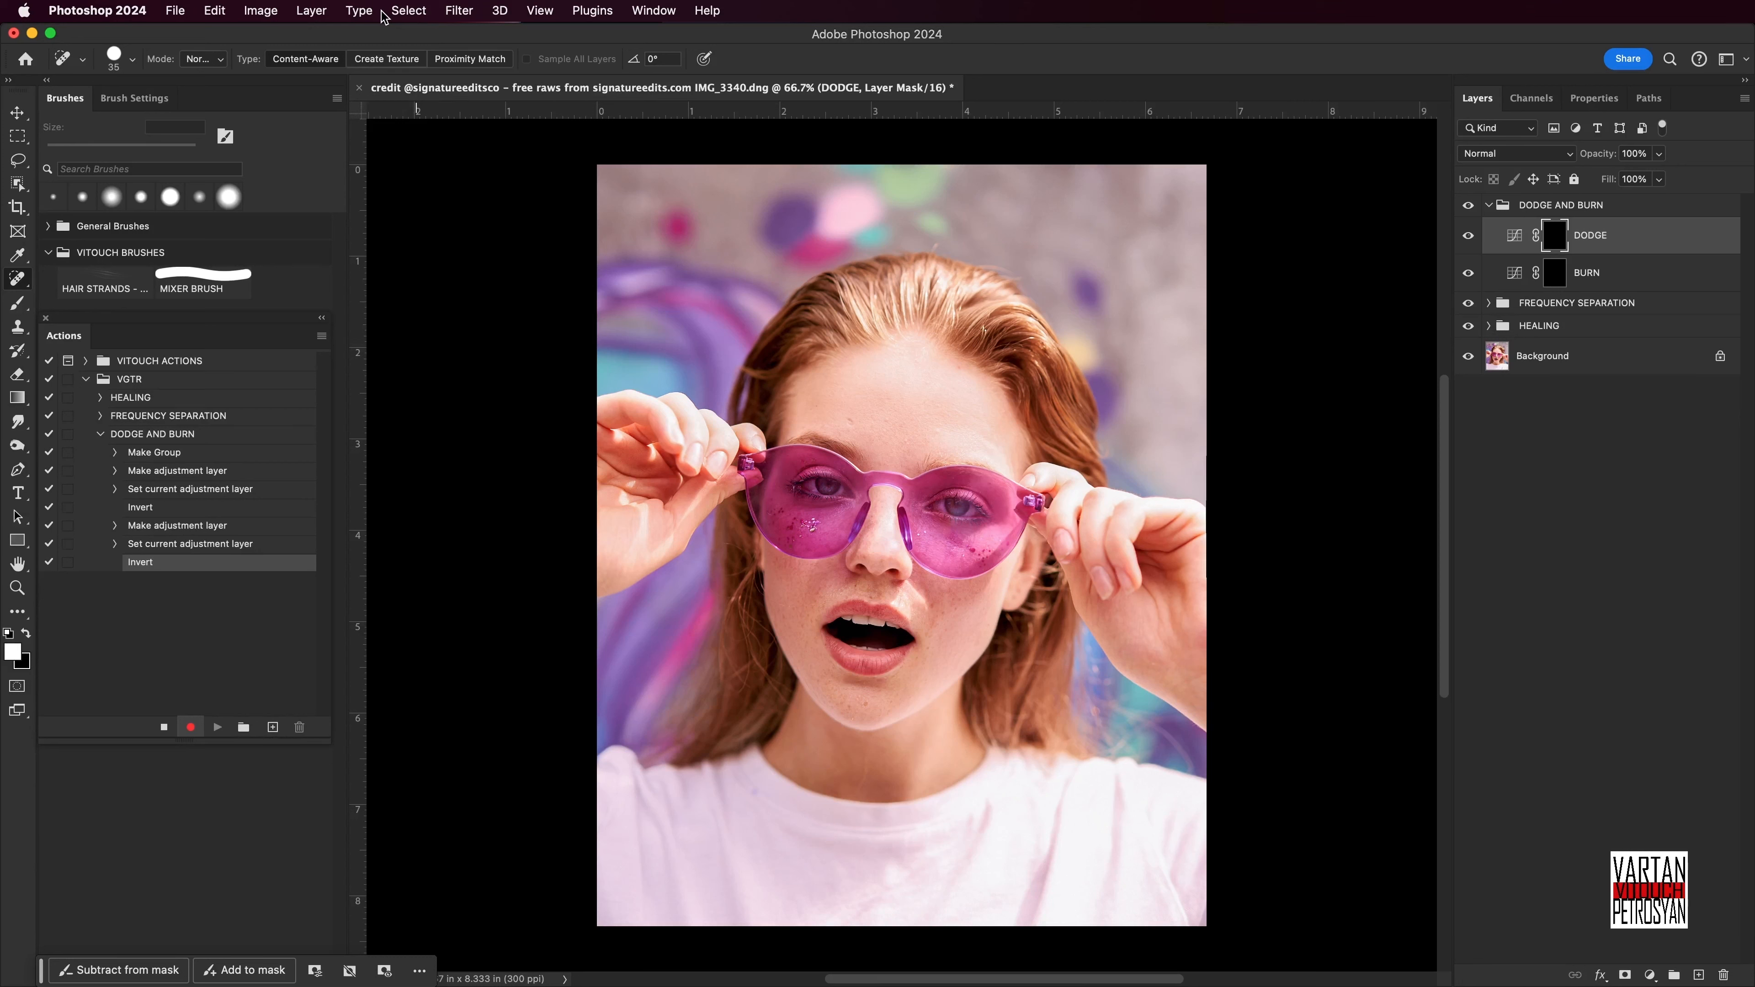
Create a layer group named DNB ASSIST above the DODGE layer, inside the DODGE AND BURN group.
left_click(324, 12)
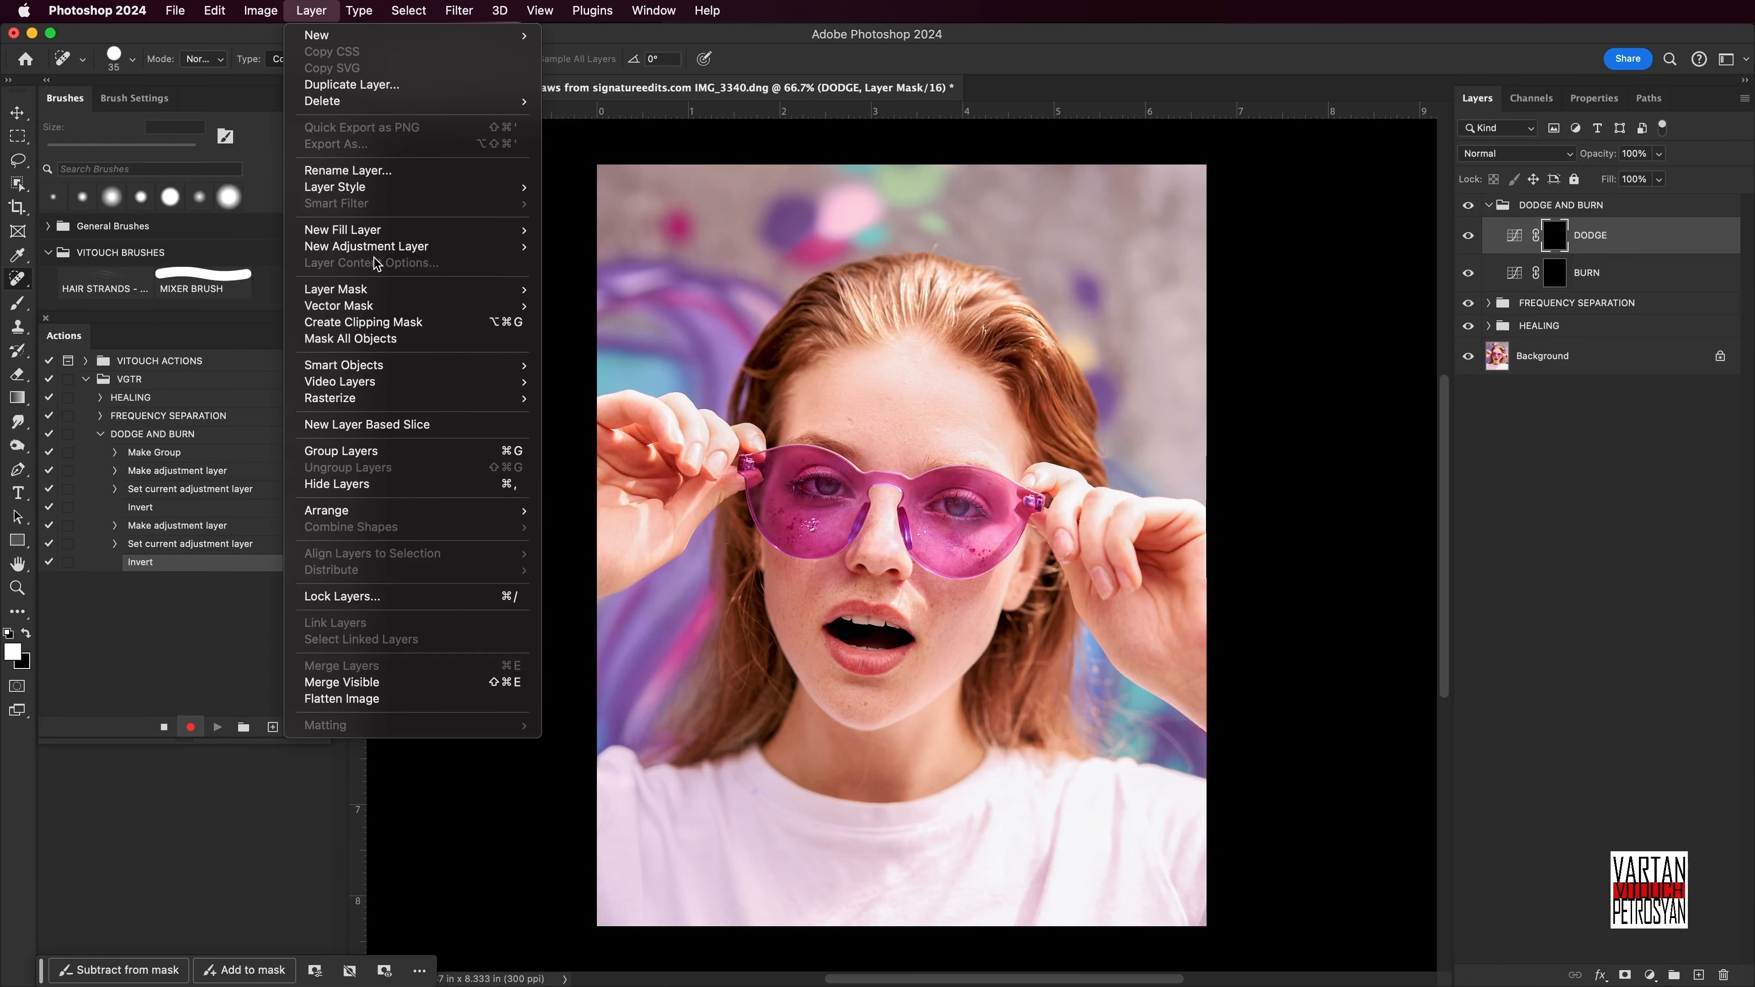
mouse_move(389, 35)
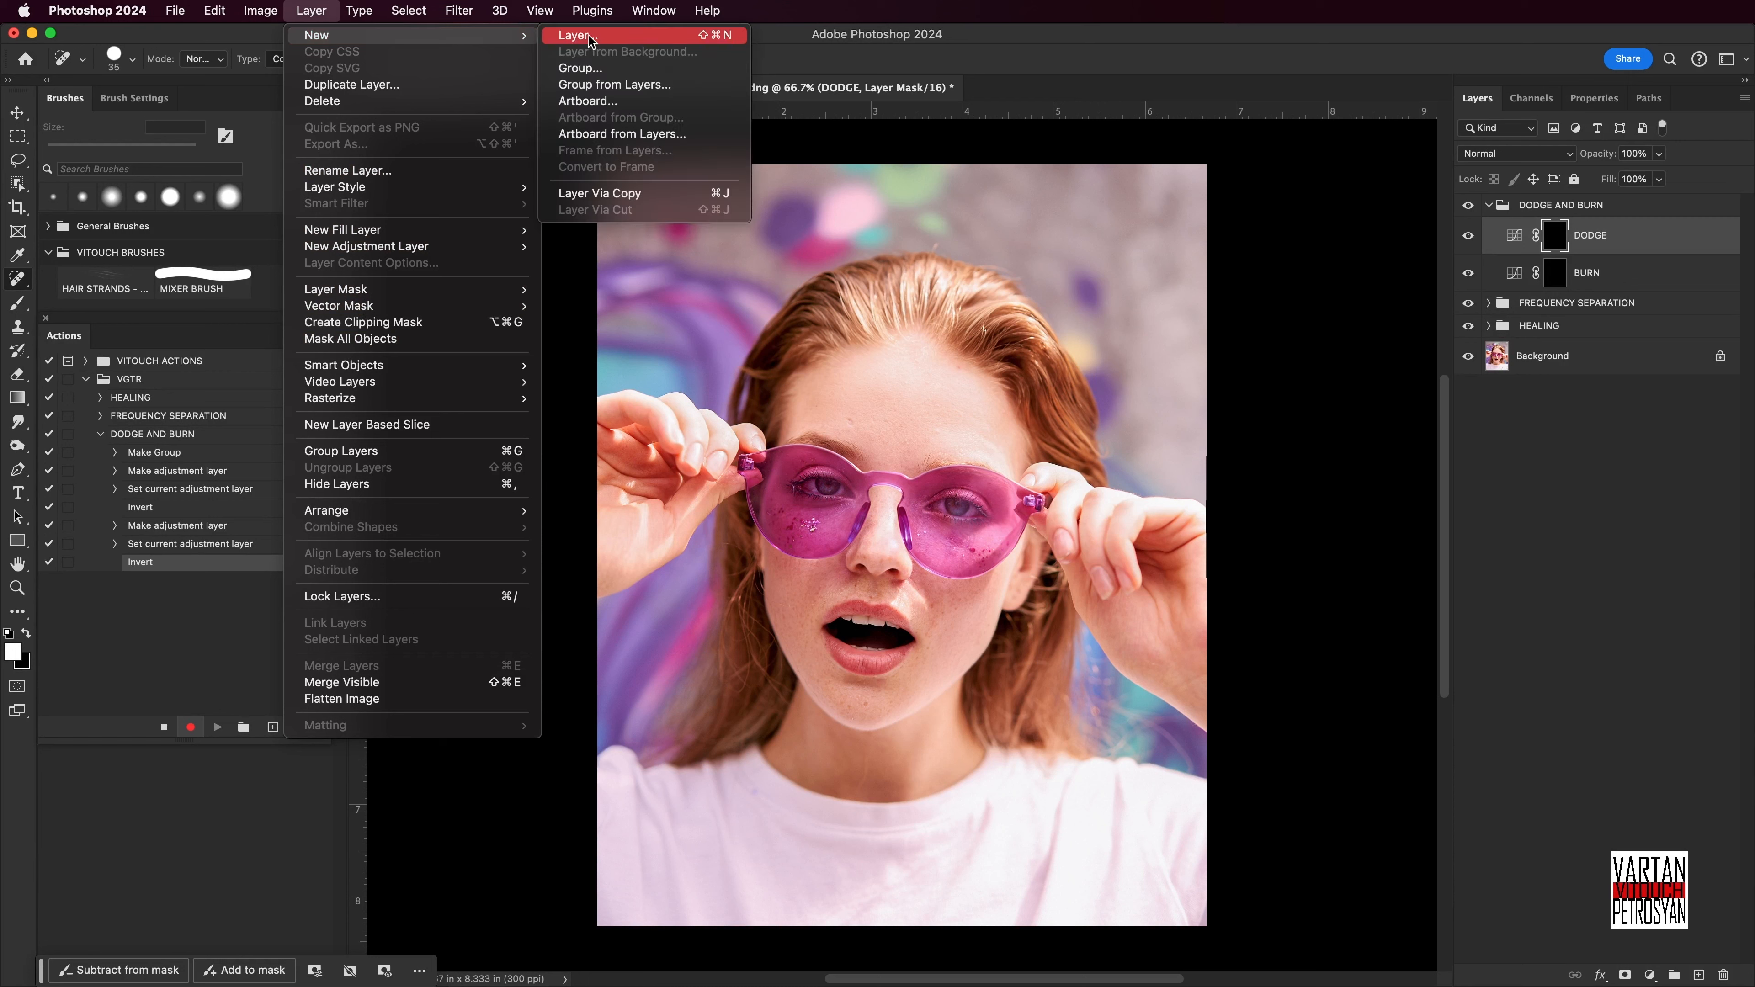
left_click(581, 67)
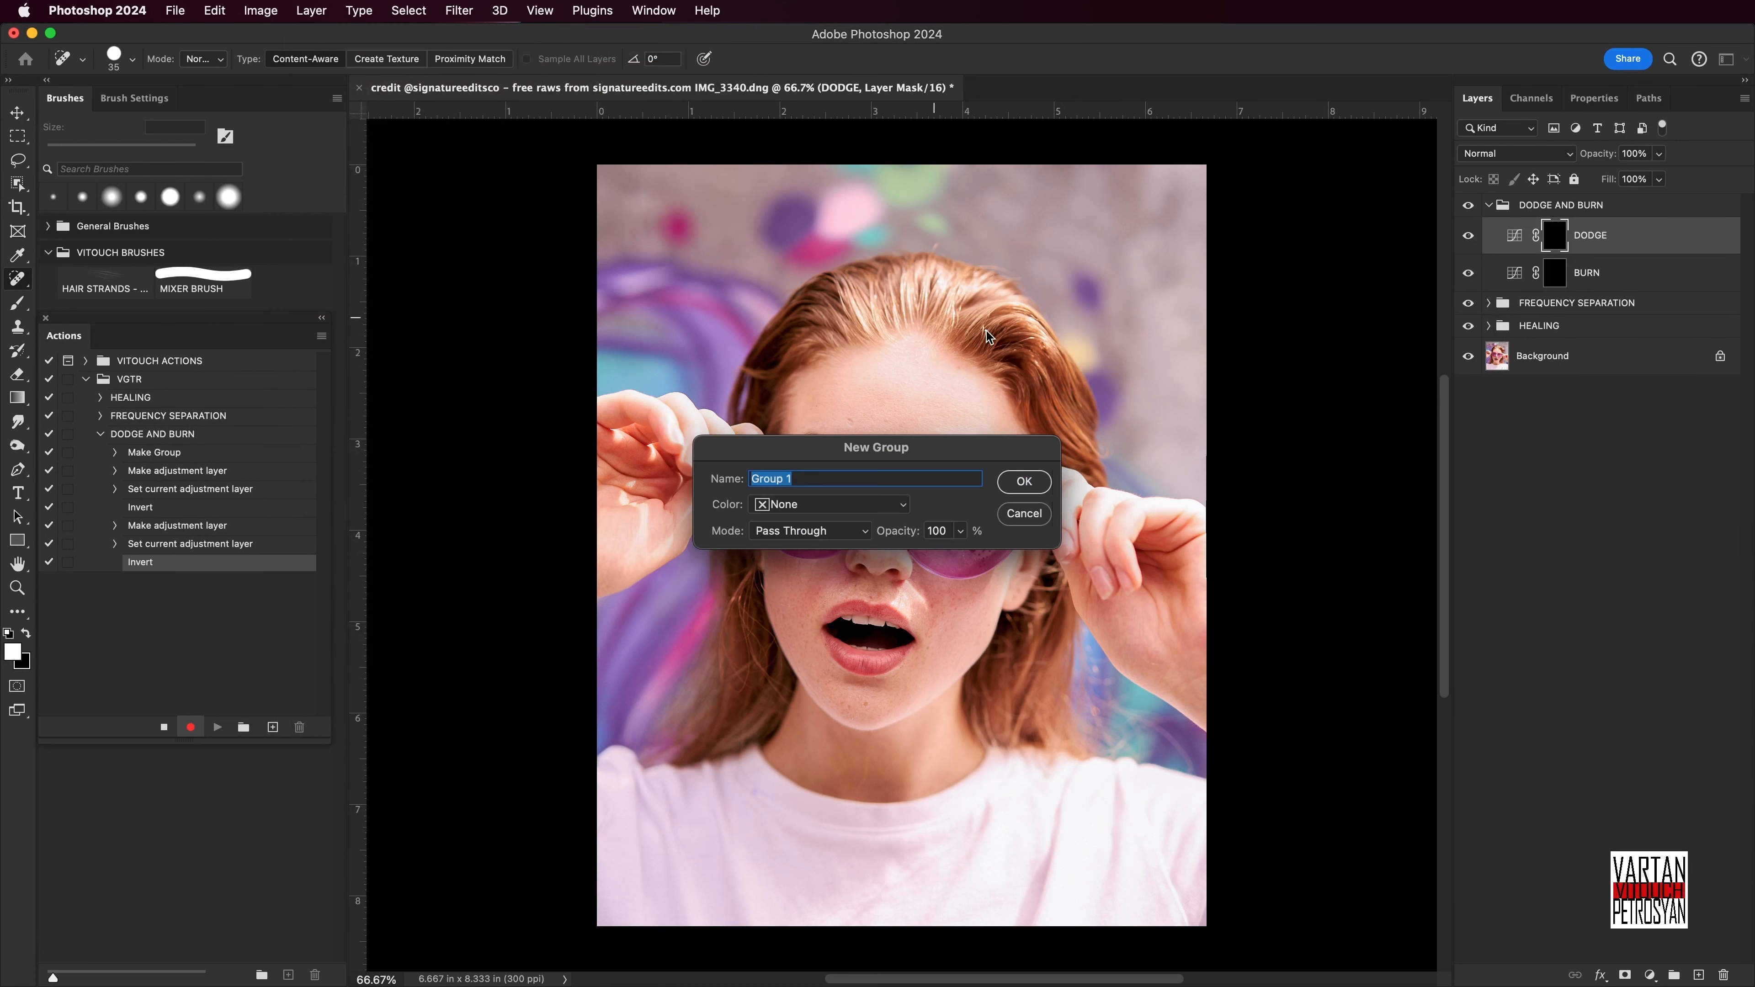
type("DNB ASSIST")
left_click(1030, 483)
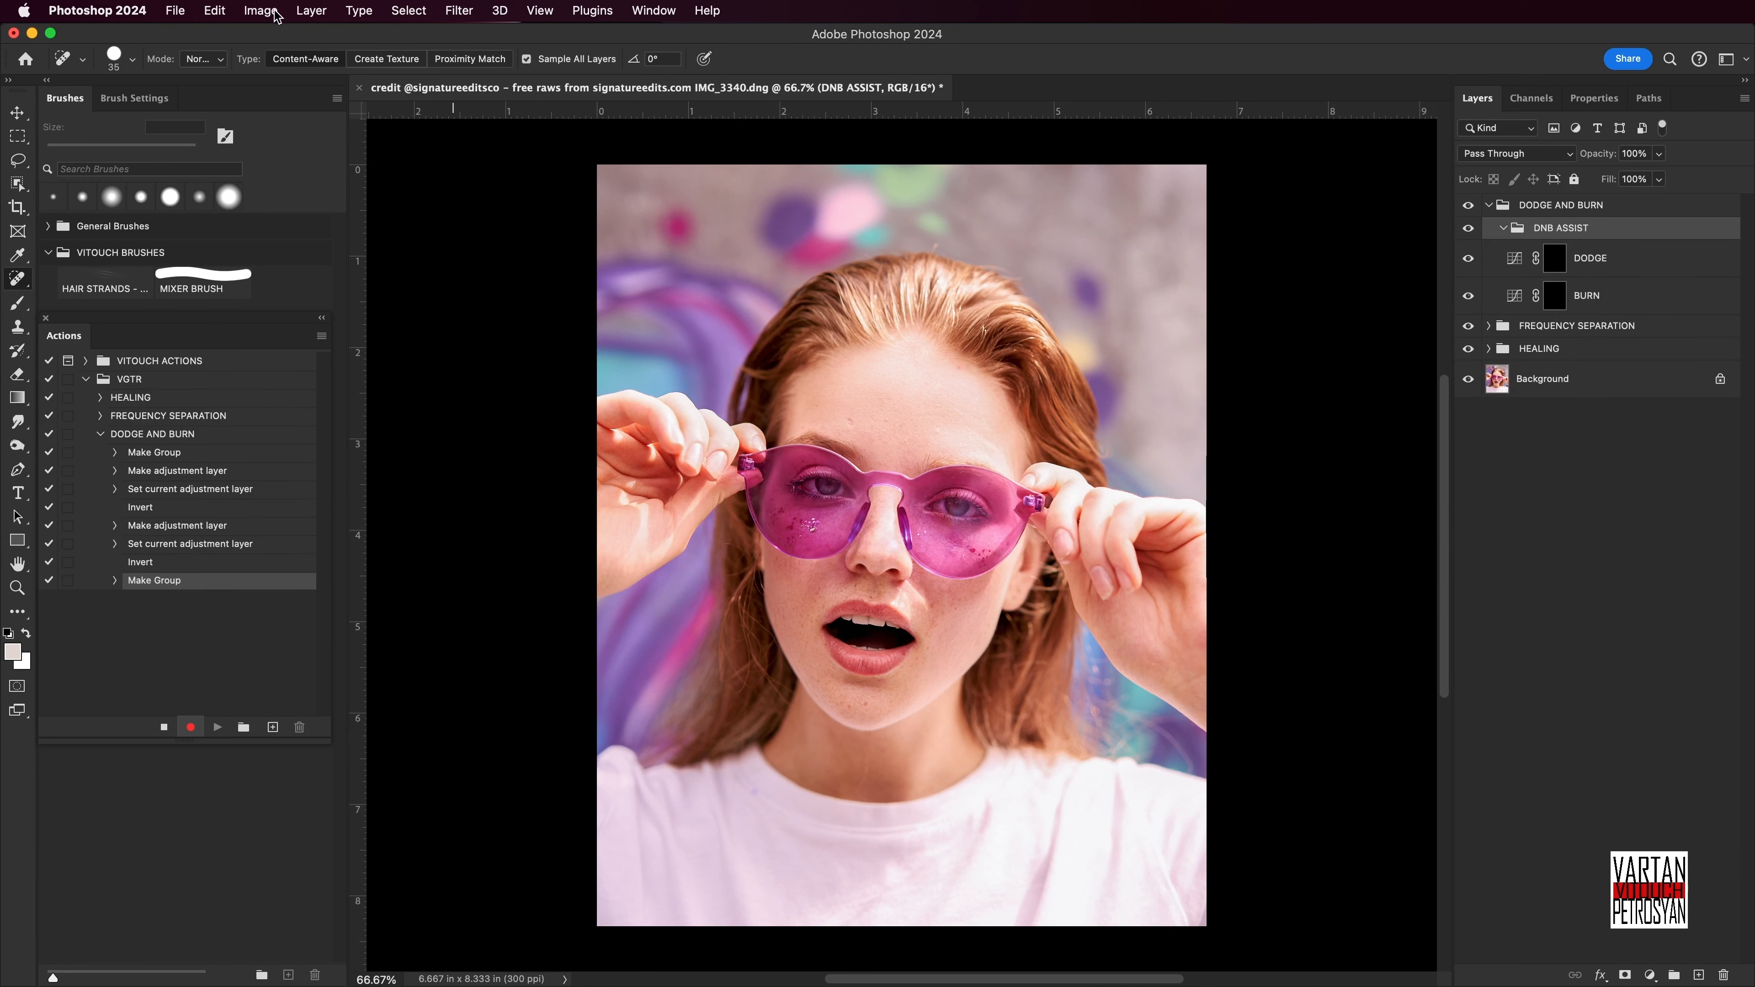
Add a Black & White adjustment layer named Black & White with the default settings in the DNB ASSIST group.
left_click(312, 11)
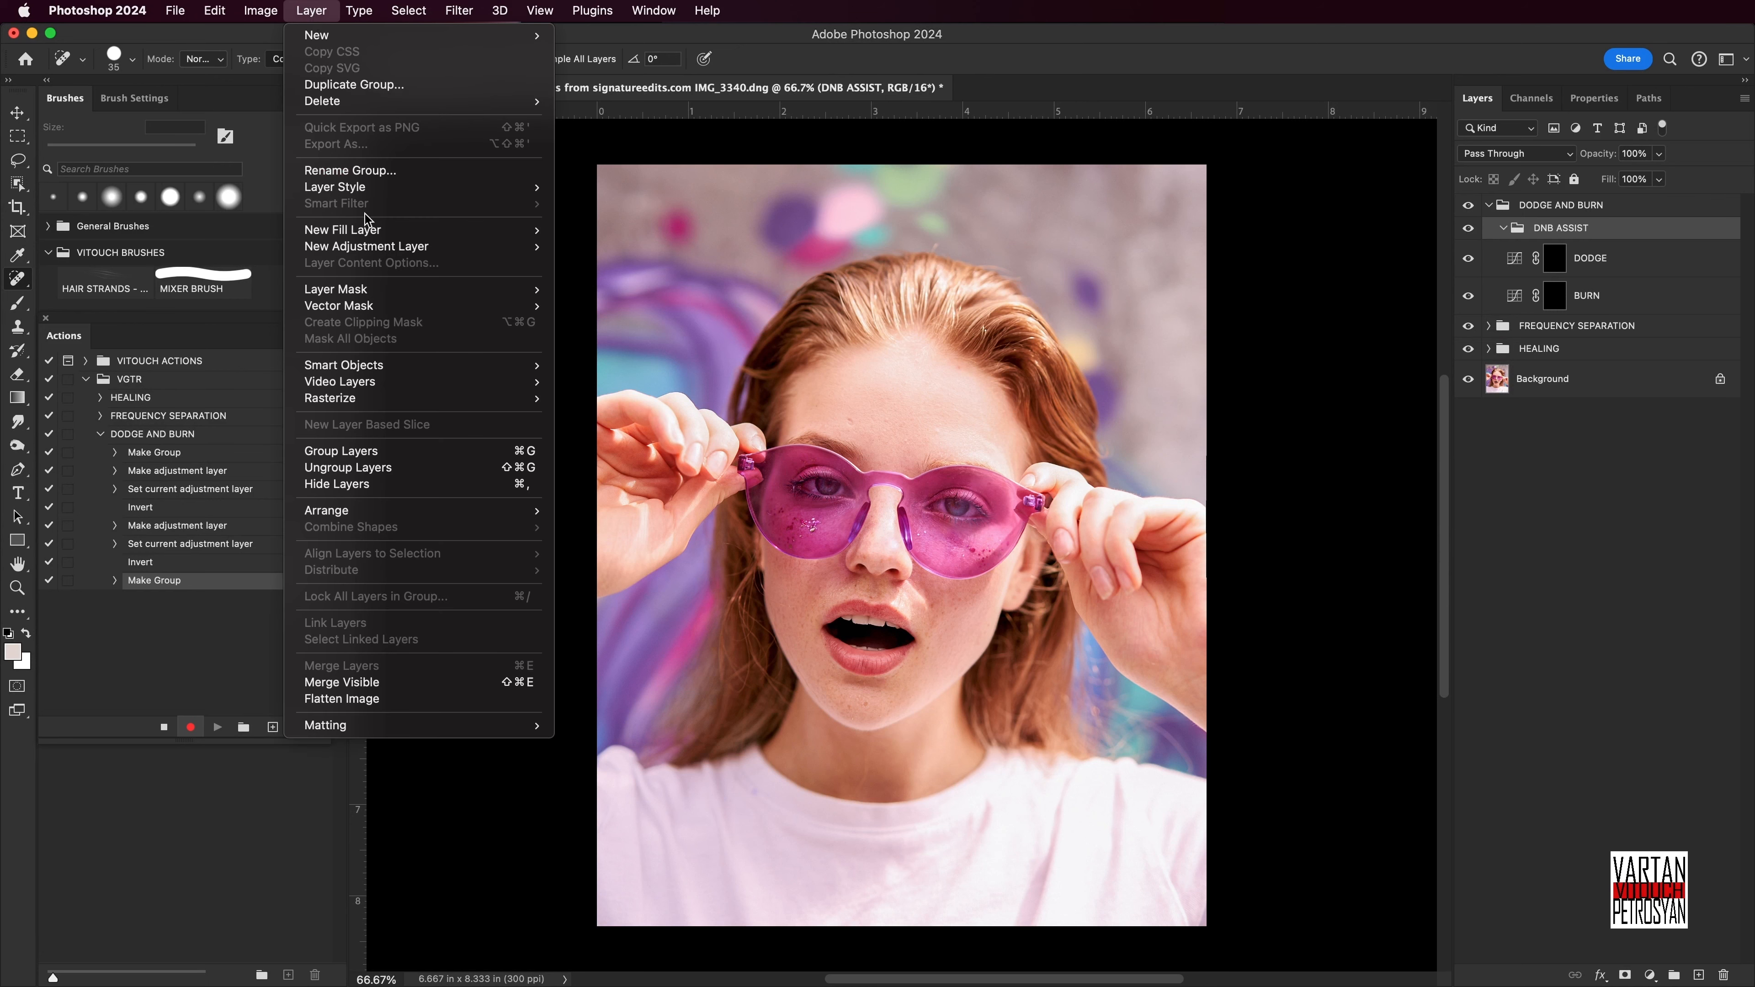
mouse_move(371, 248)
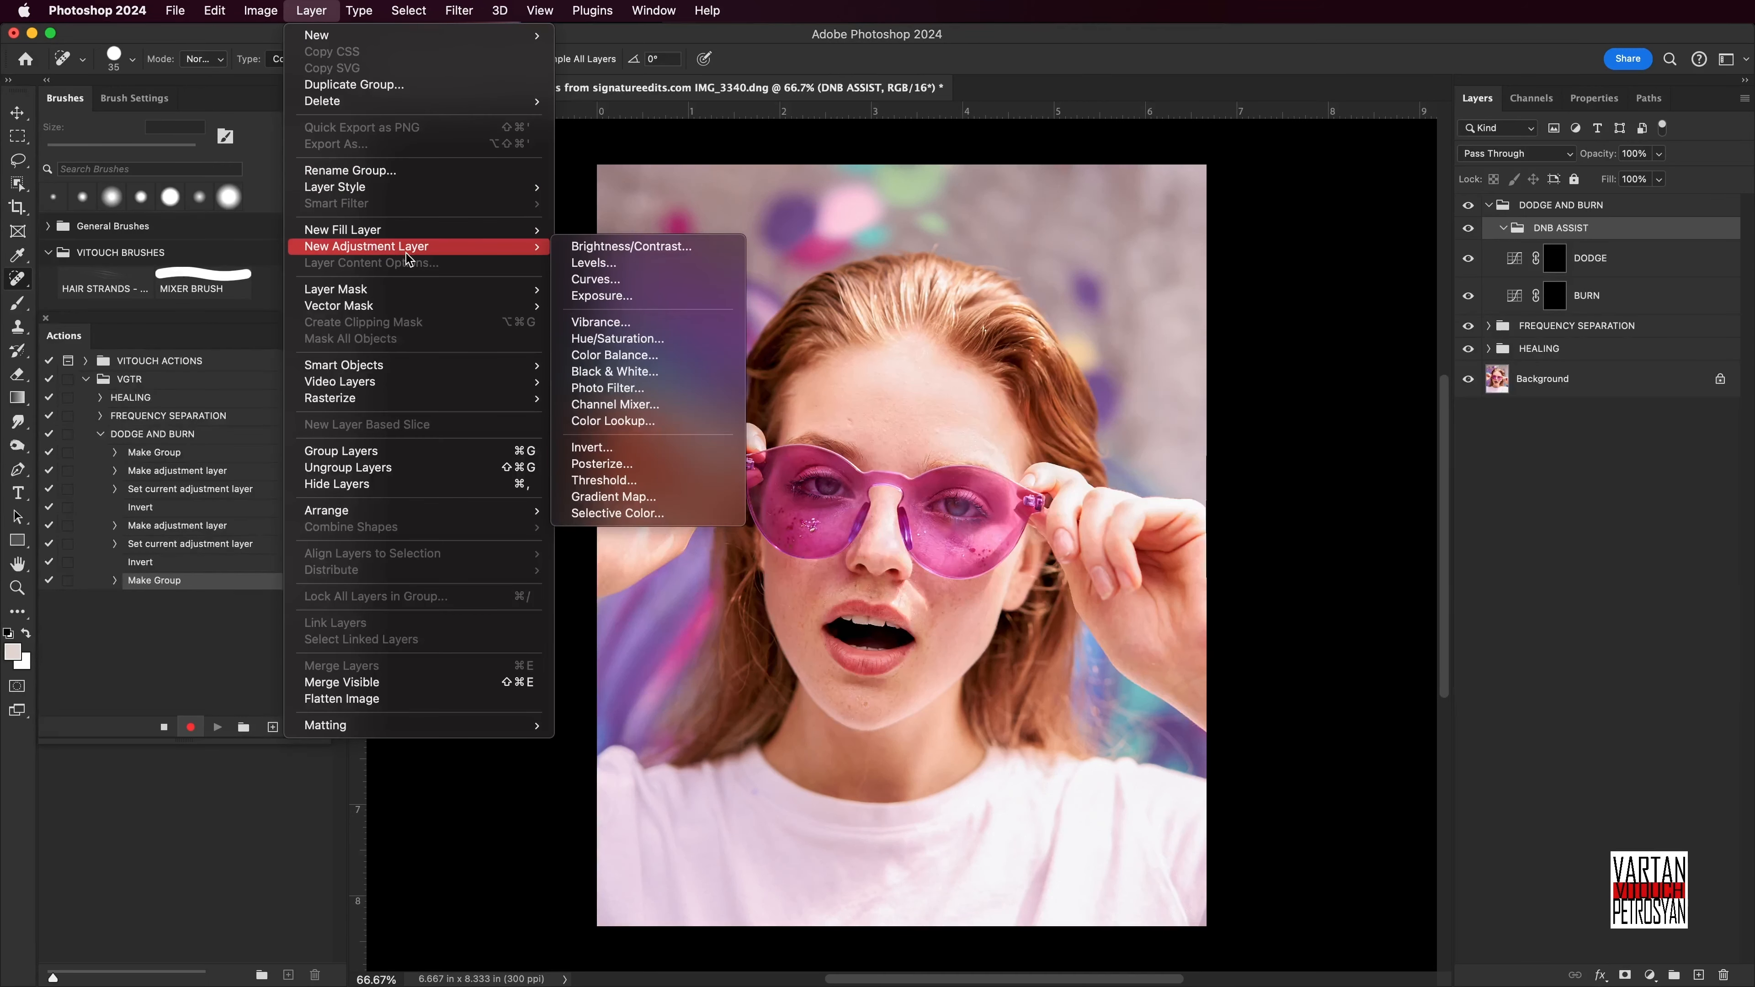
left_click(672, 369)
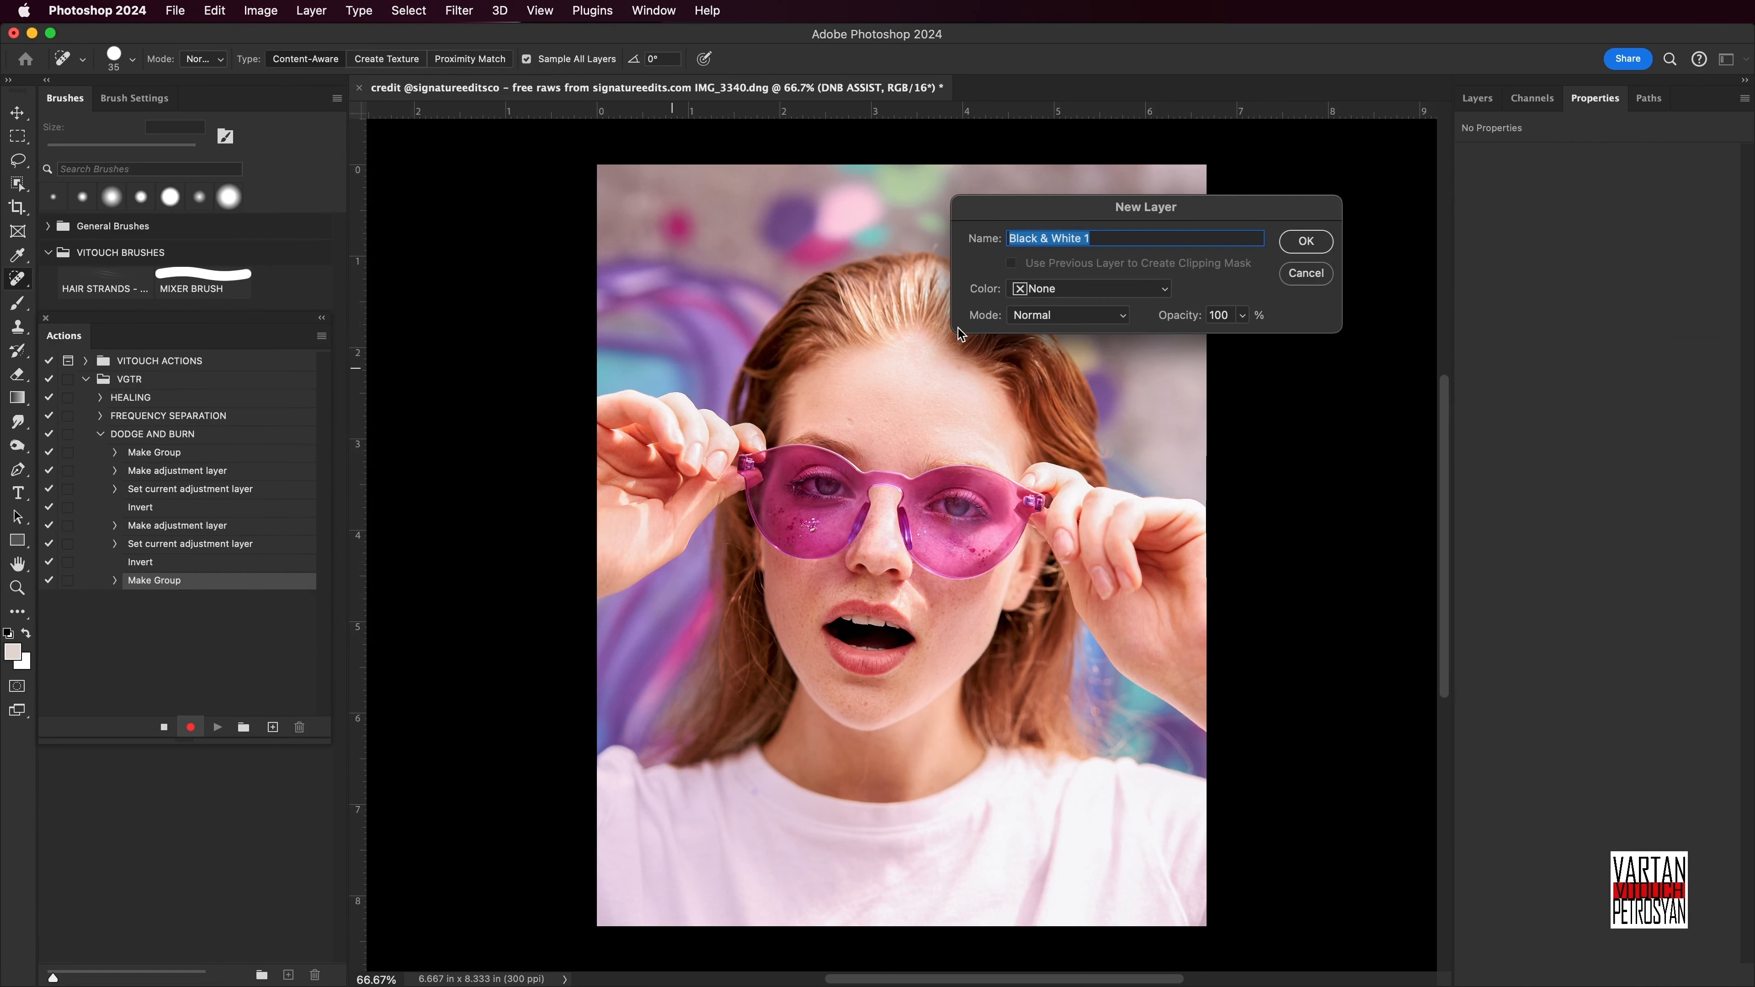
left_click(1141, 246)
key("BackSpace")
left_click(1311, 243)
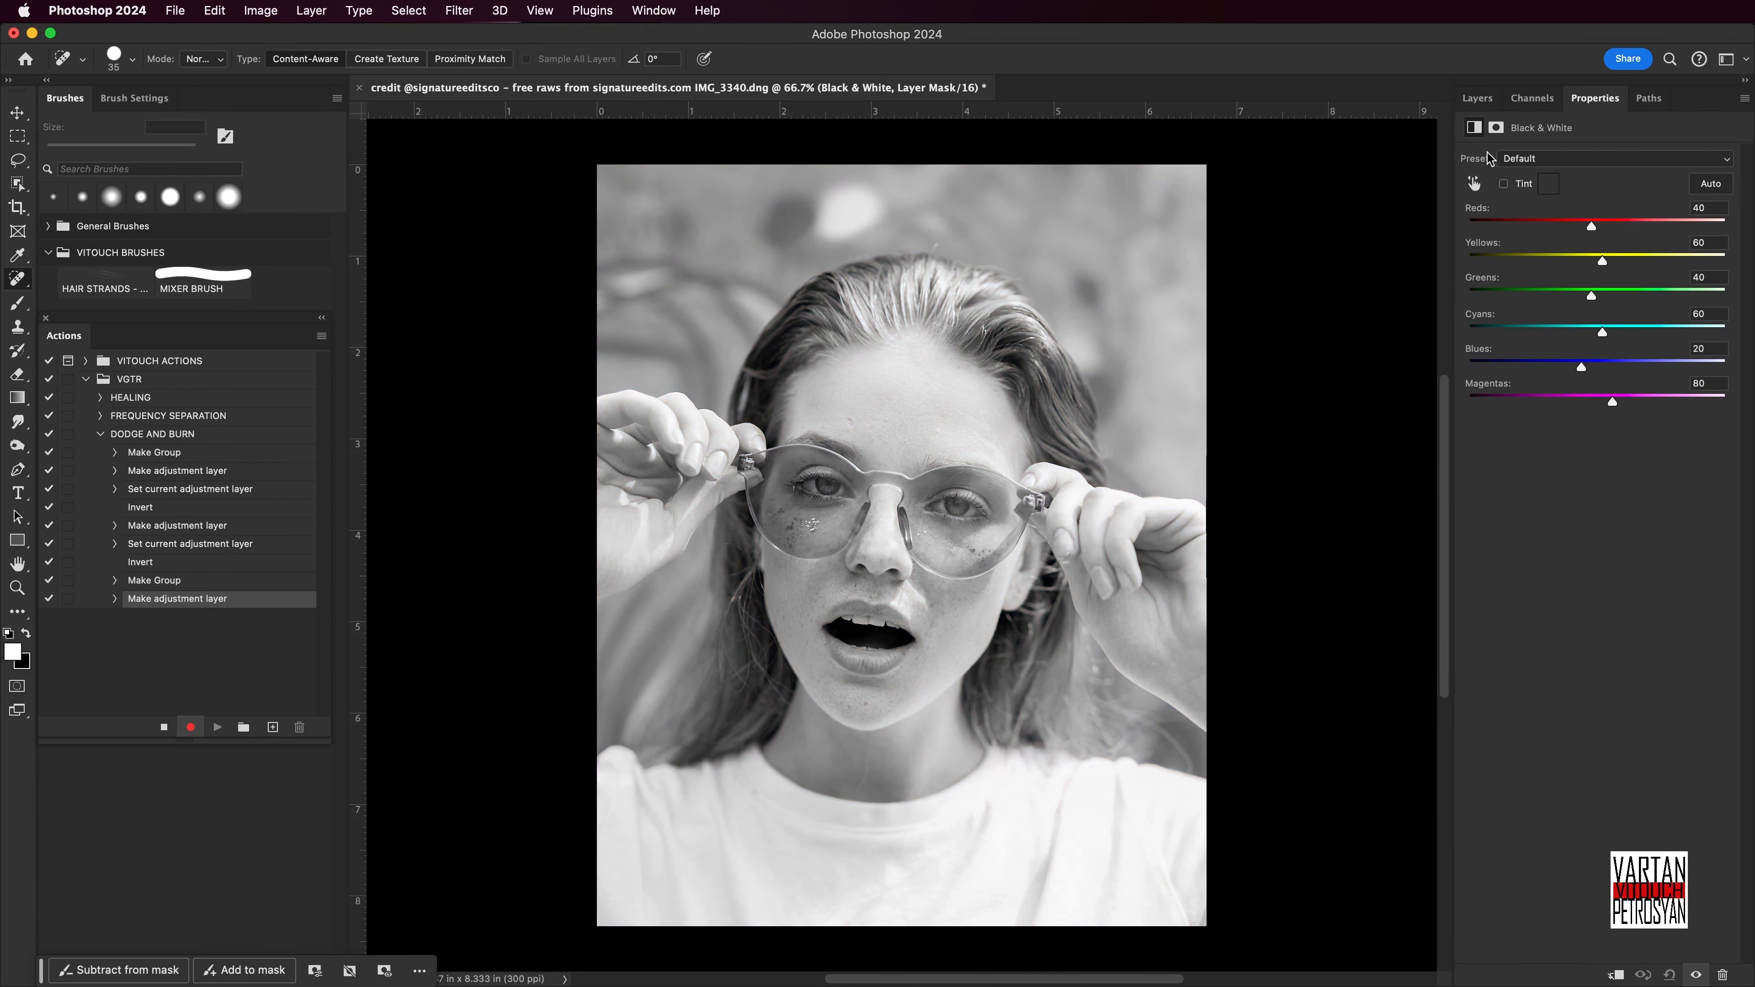
left_click(1471, 104)
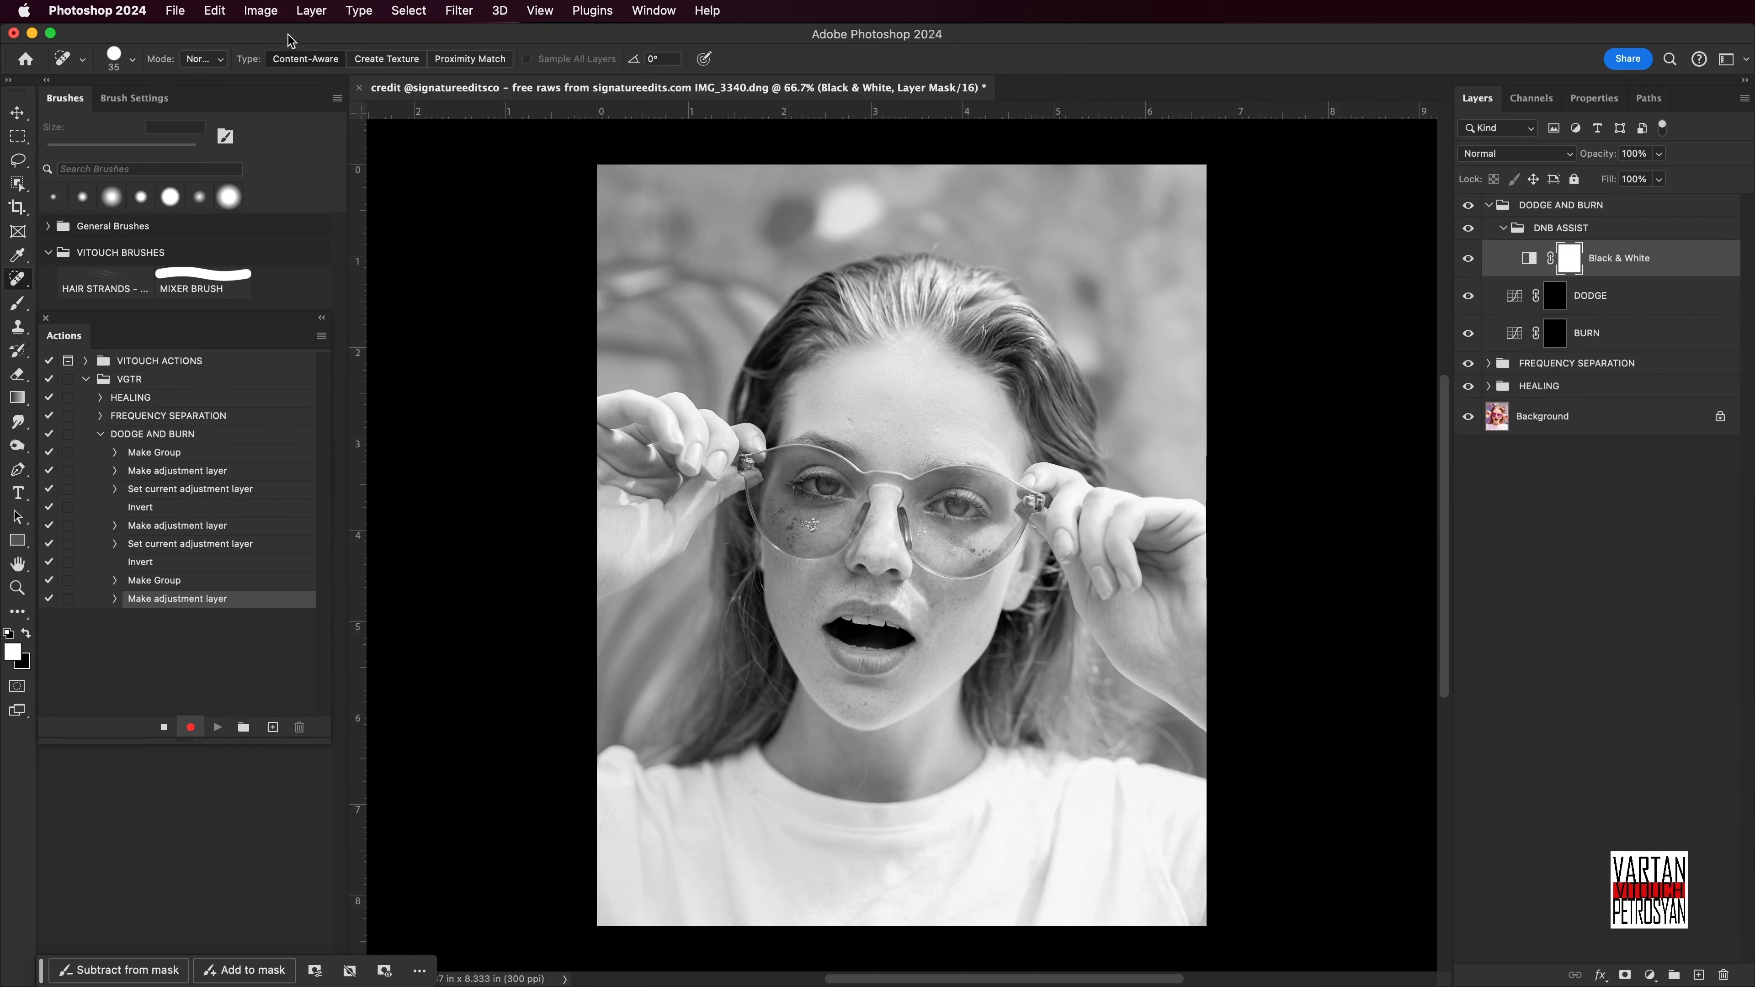
Add a Curves adjustment layer named DARK/BRIGHT above the Black & White layer, leaving its curve at the default.
left_click(315, 12)
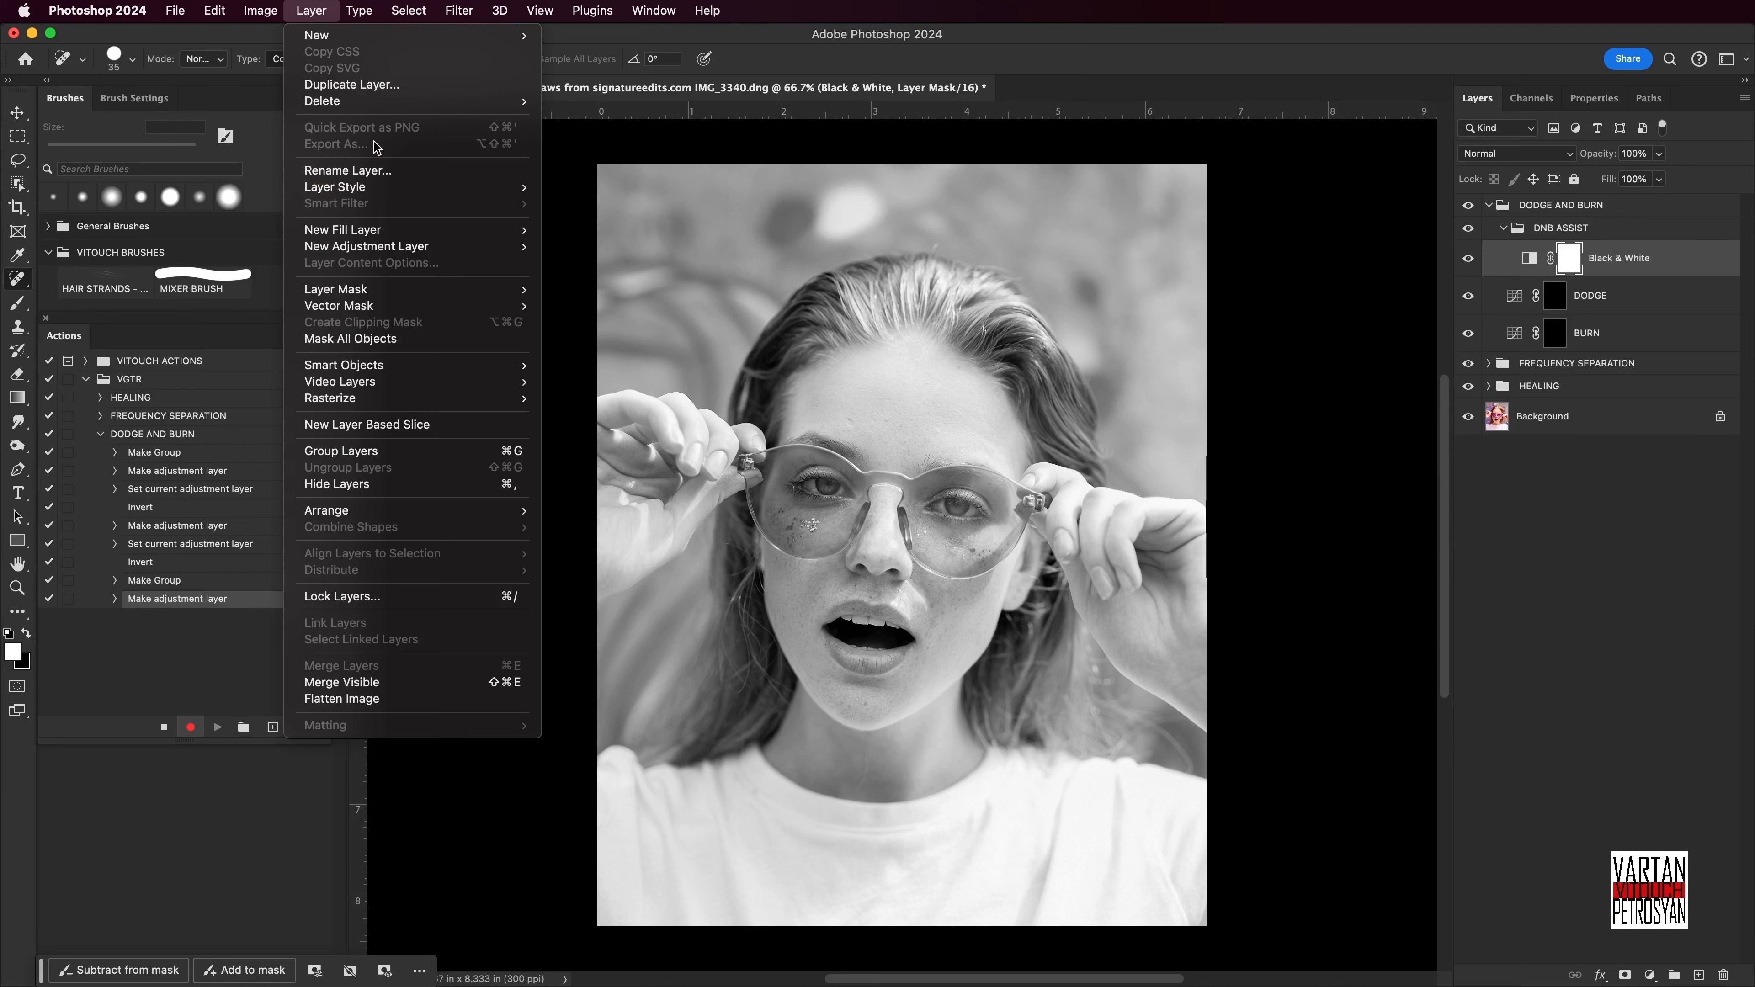
mouse_move(415, 247)
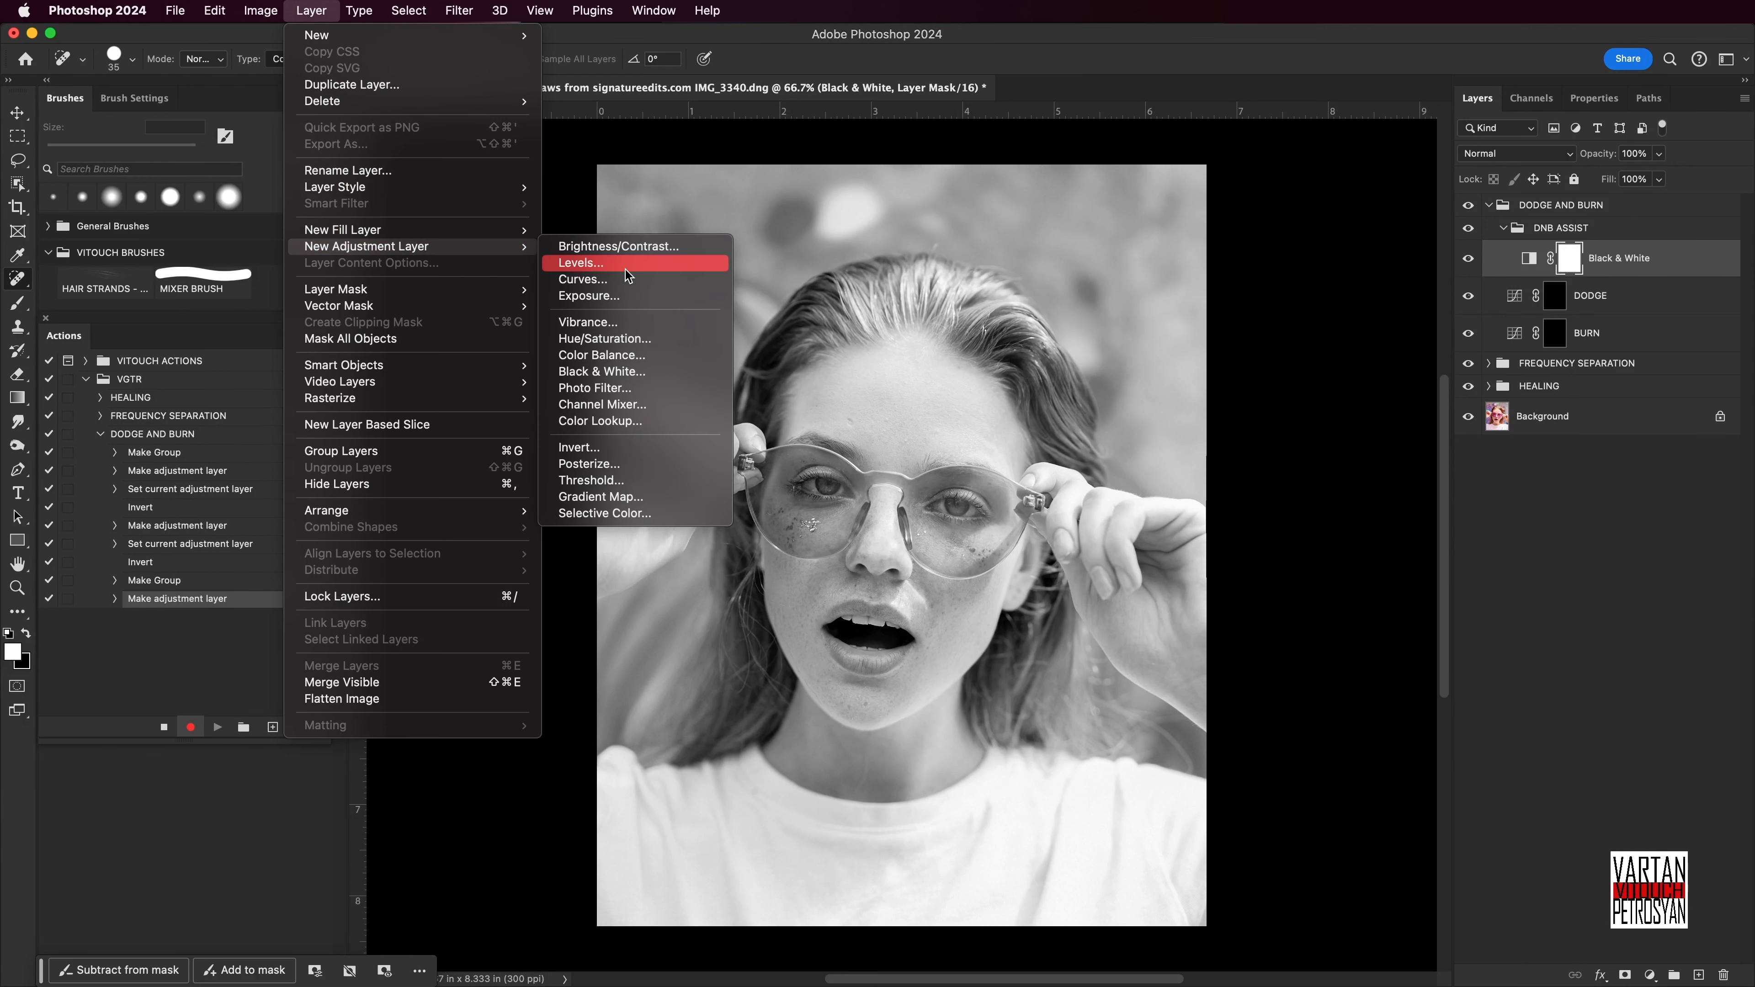
left_click(624, 285)
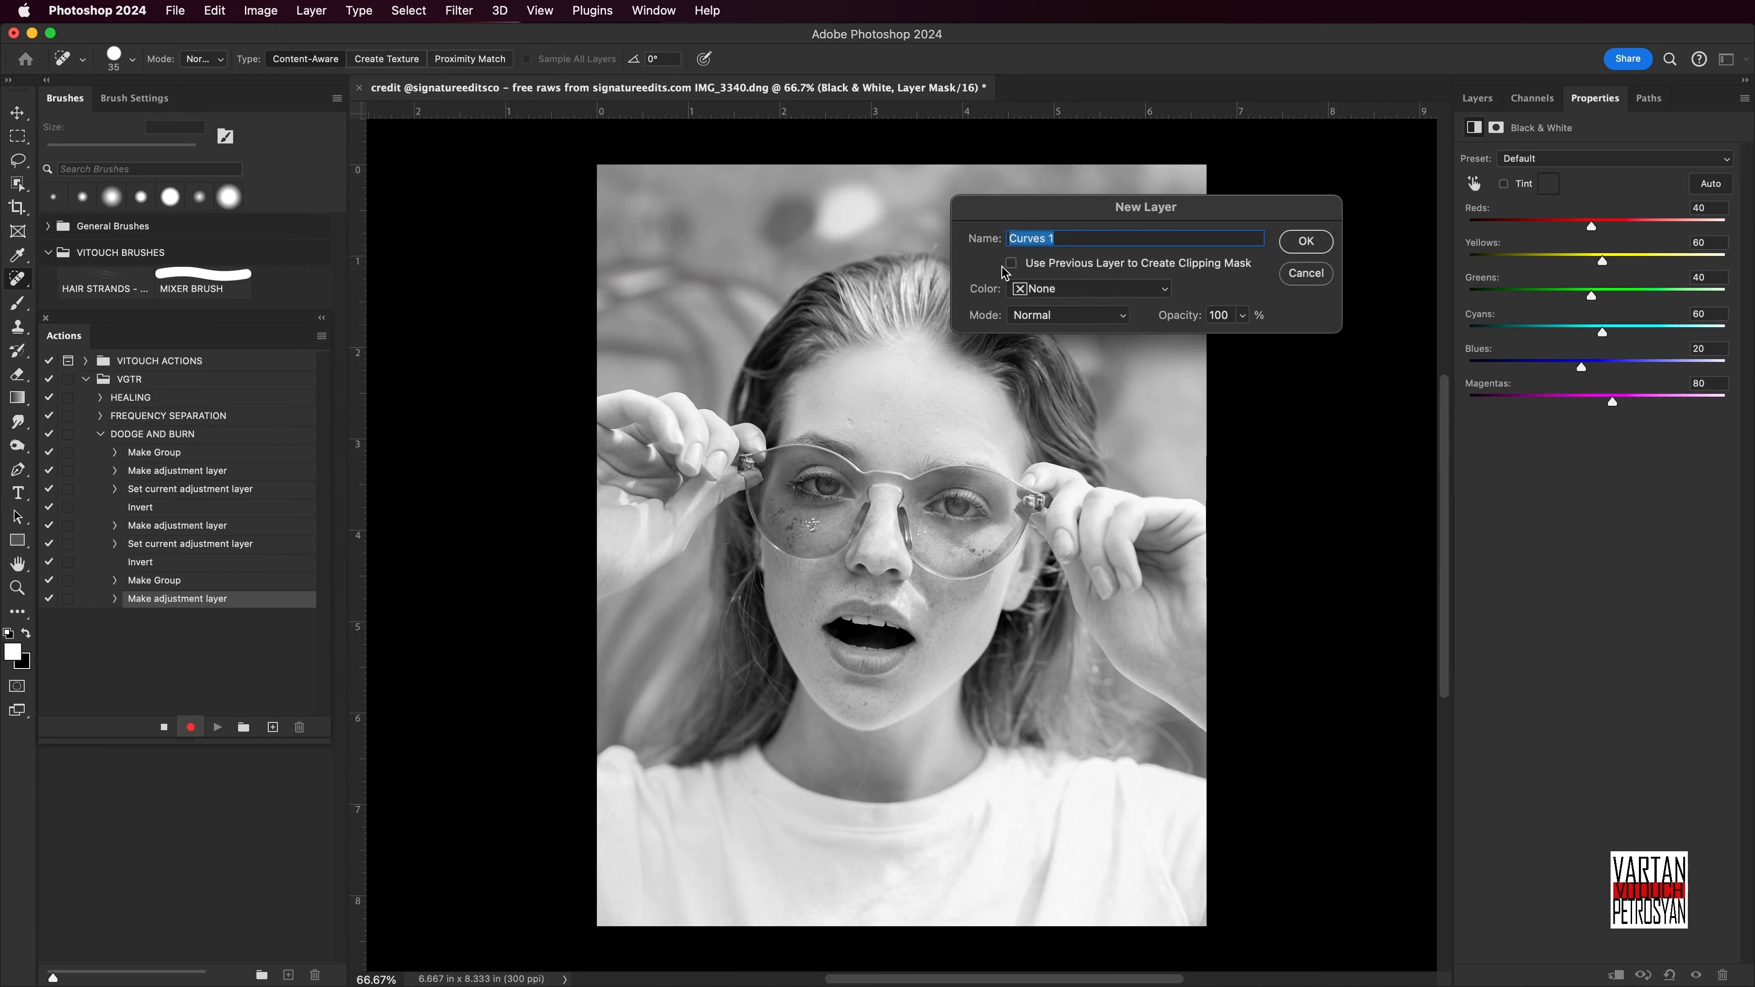
type("DARK/BRIGHT")
left_click(1313, 242)
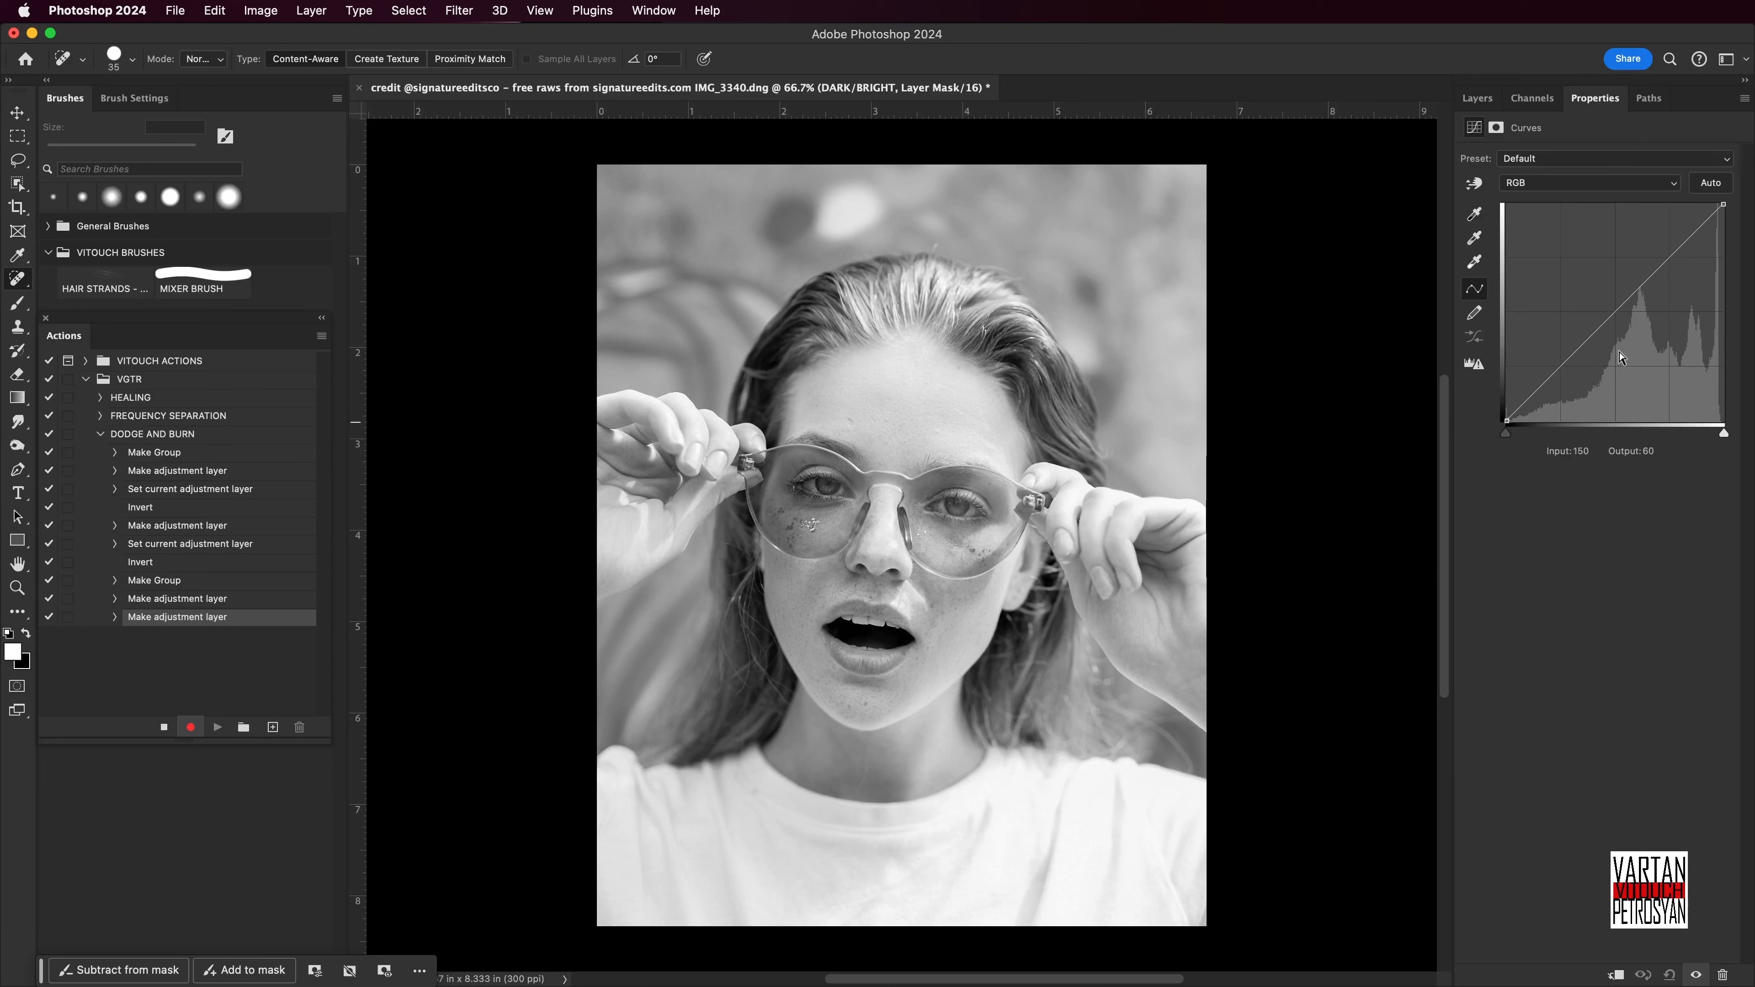
left_click(1476, 98)
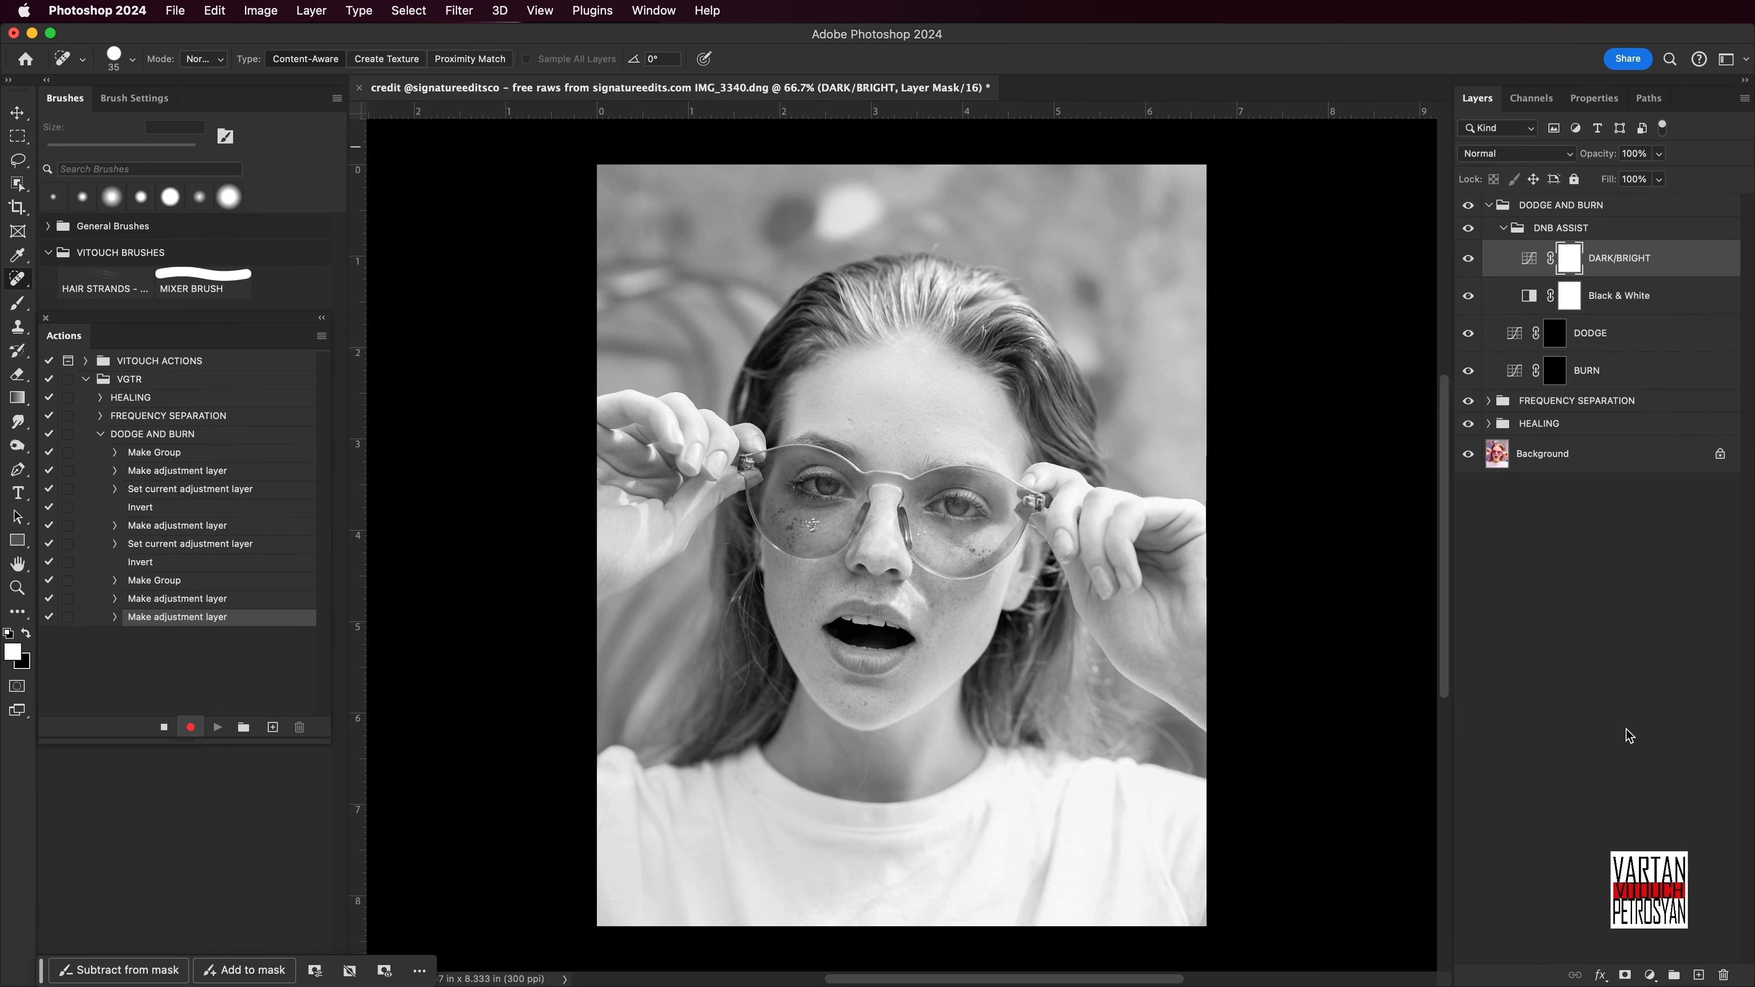
Hide the DNB ASSIST group and stop recording the DODGE AND BURN action.
left_click(1469, 229)
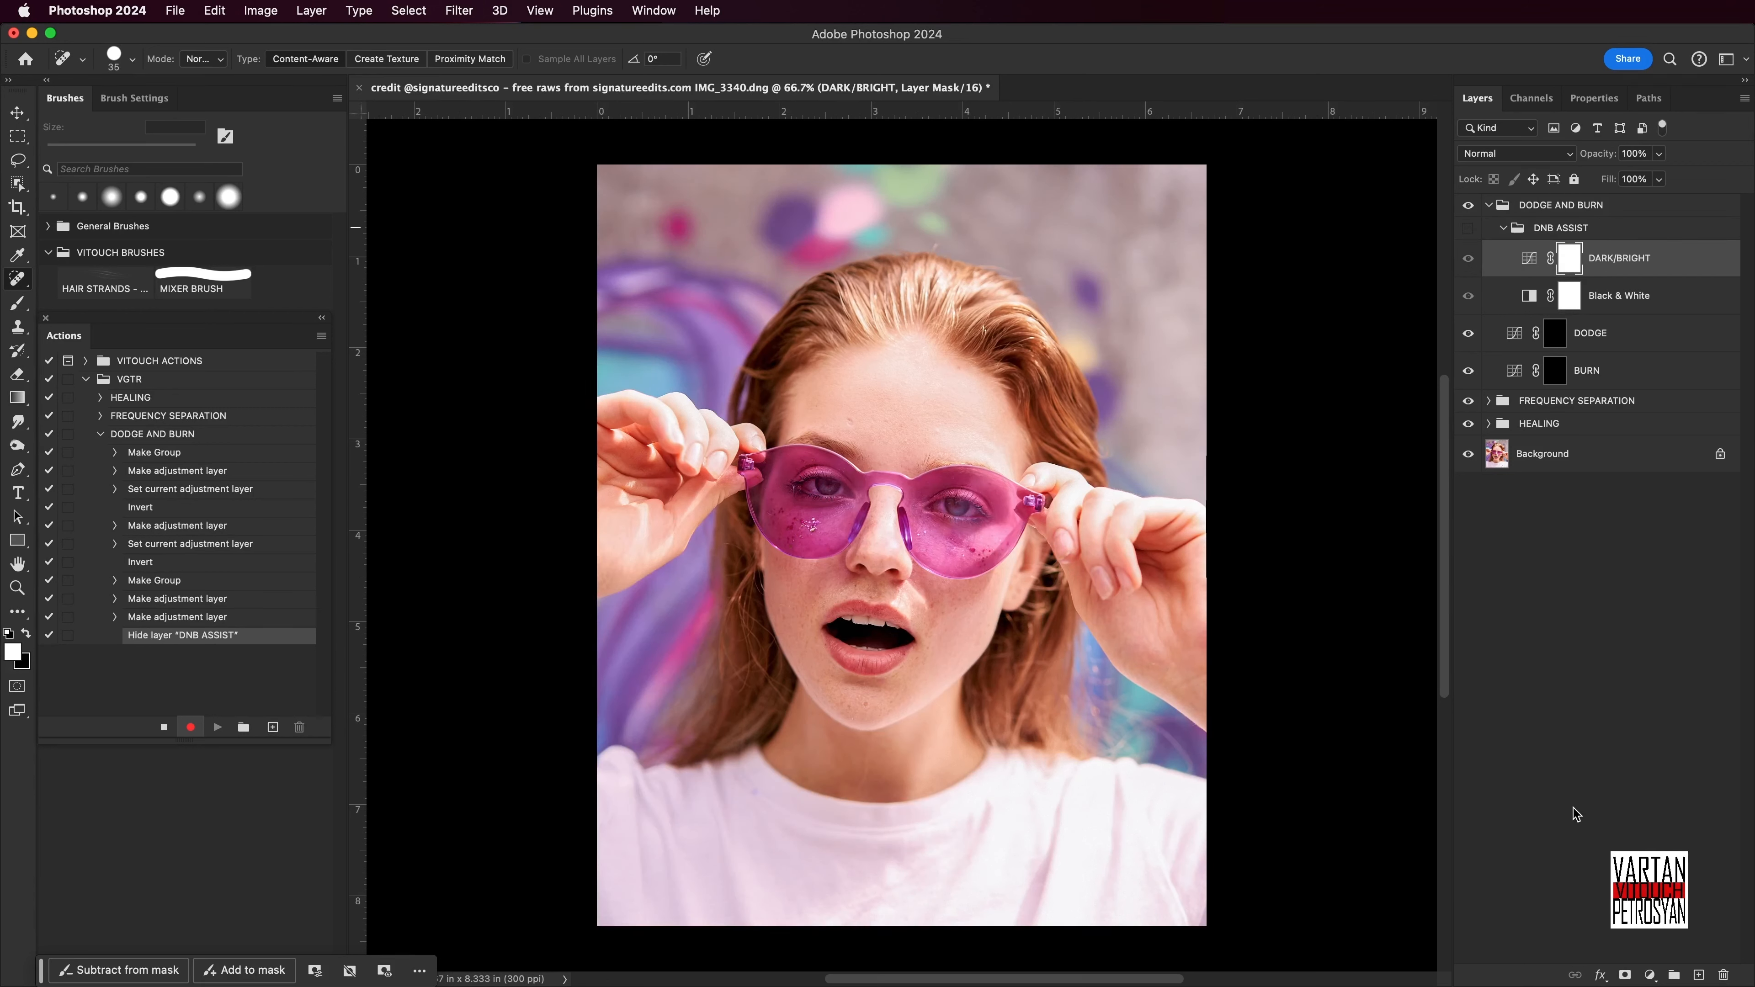
left_click(1467, 230)
left_click(1531, 268)
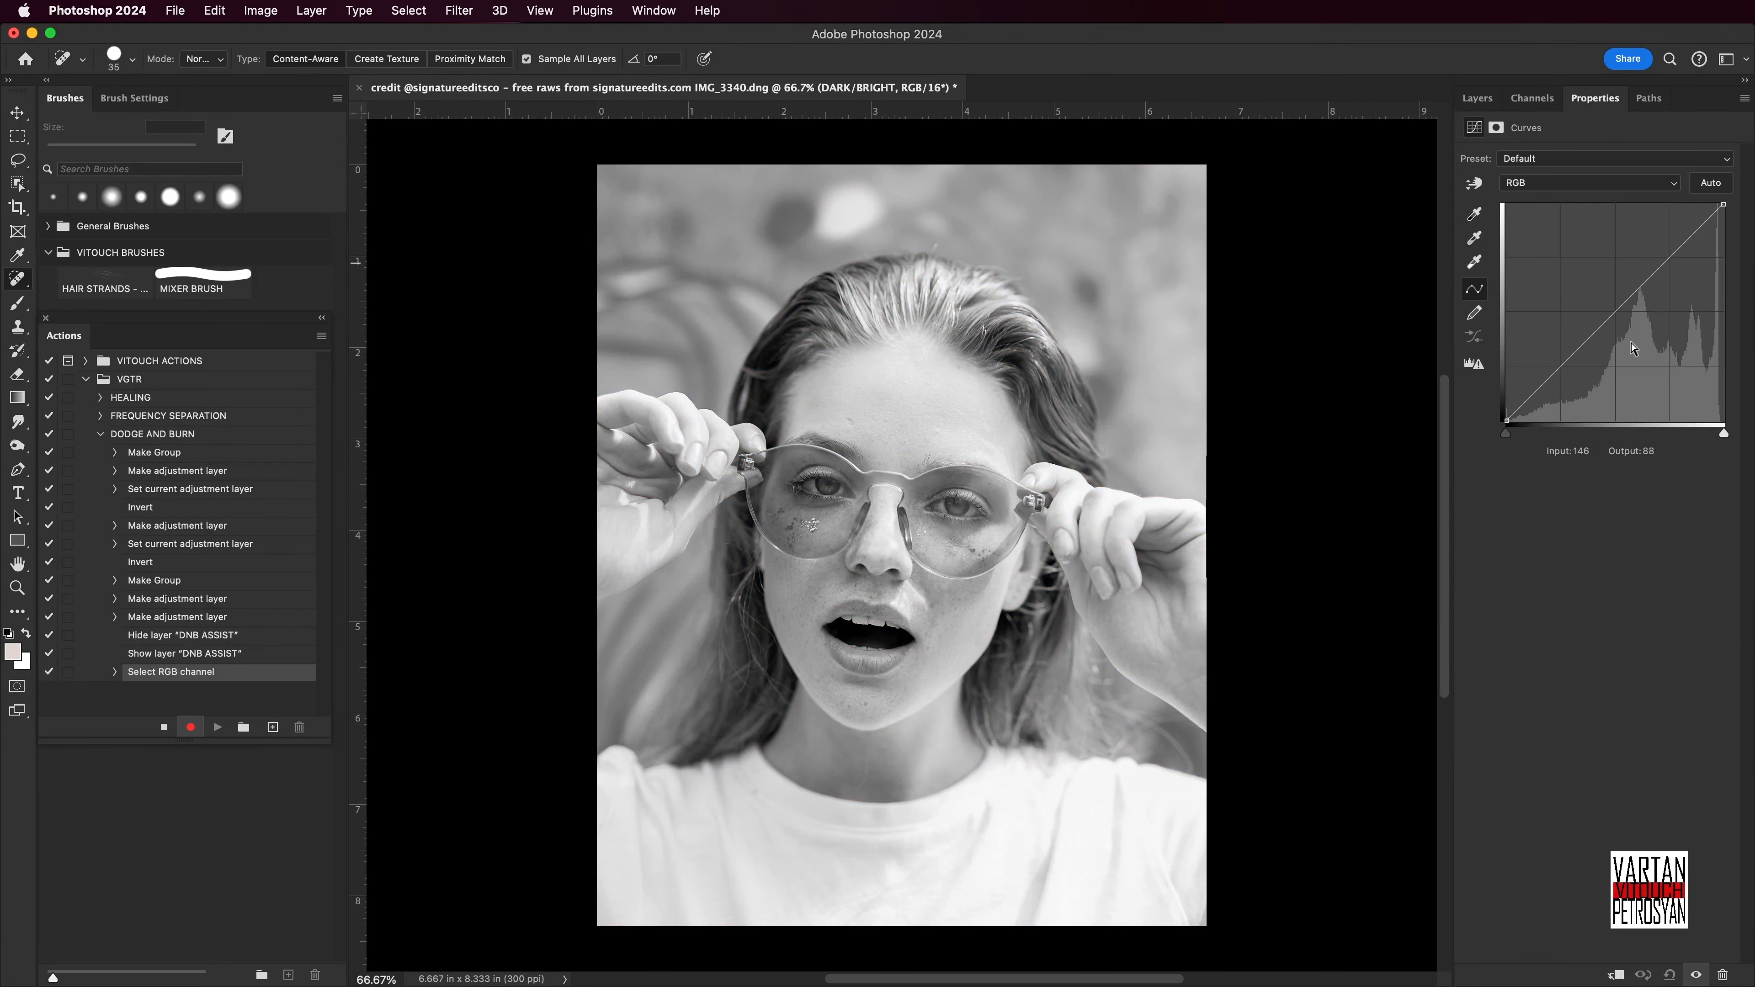
left_click(1478, 98)
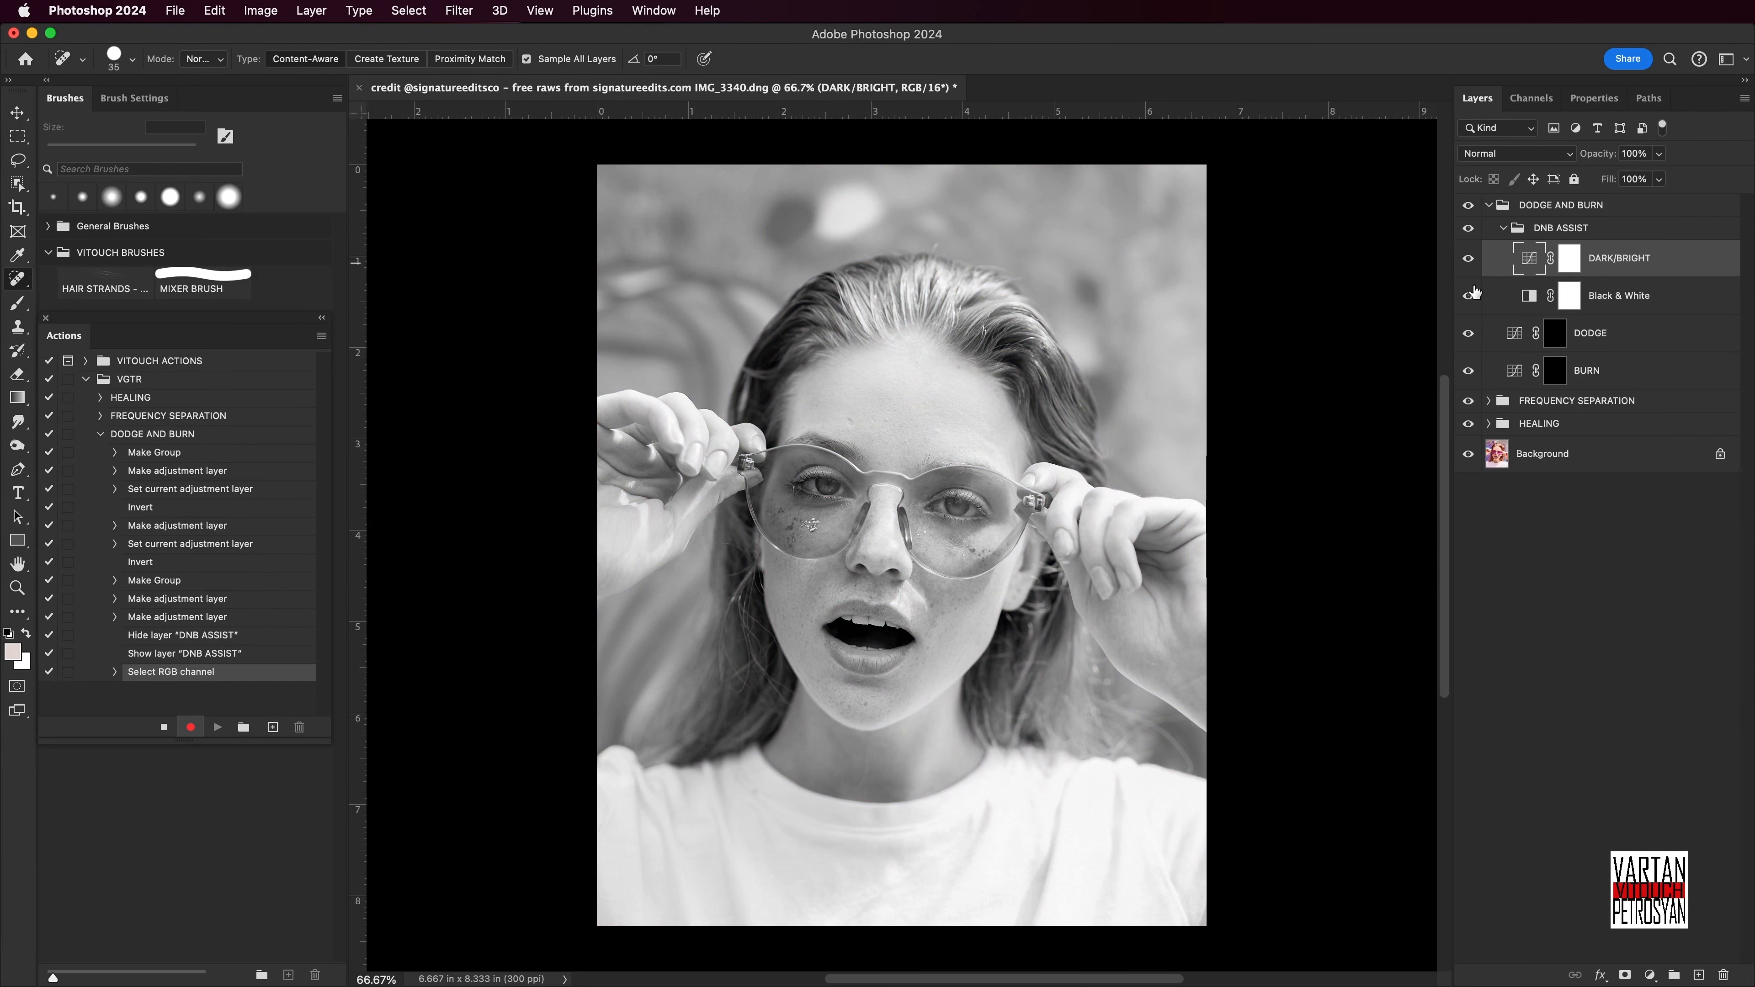
left_click(1468, 227)
left_click(165, 729)
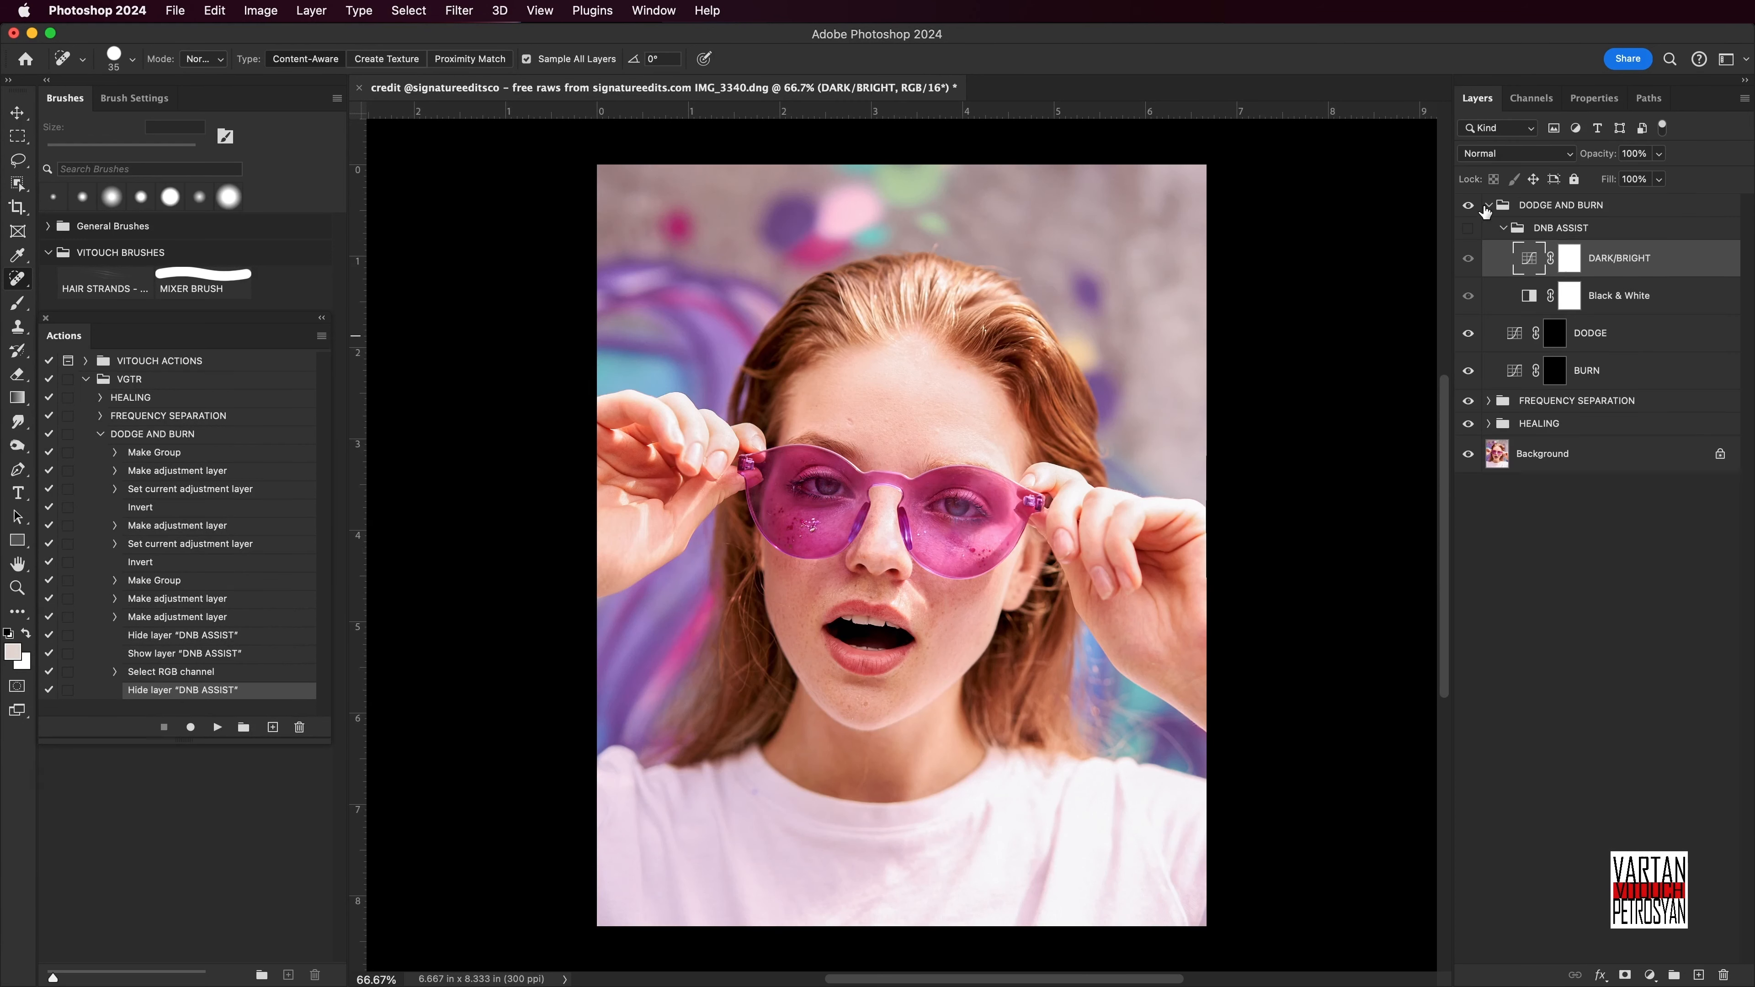
Delete the DODGE AND BURN layer group and play the recorded DODGE AND BURN action to rebuild it.
left_click(1489, 206)
mouse_move(1568, 211)
left_mouse_down()
mouse_move(1673, 938)
mouse_move(1722, 975)
left_mouse_up()
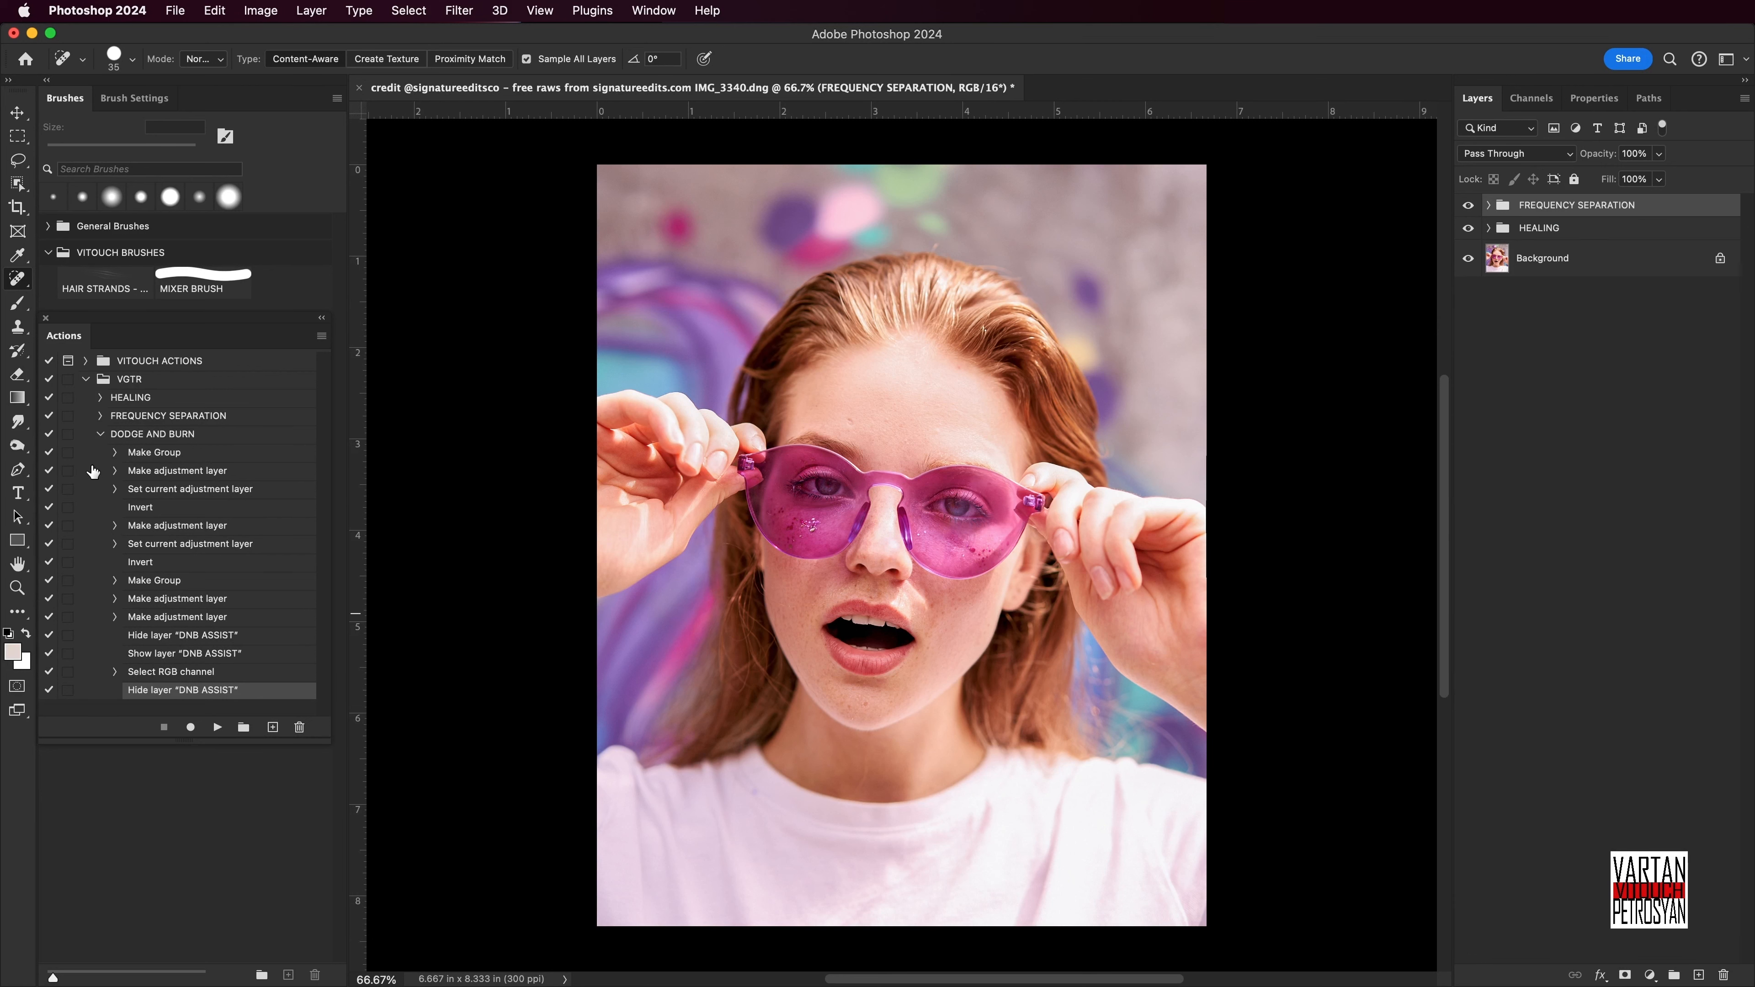
left_click(128, 434)
left_click(100, 434)
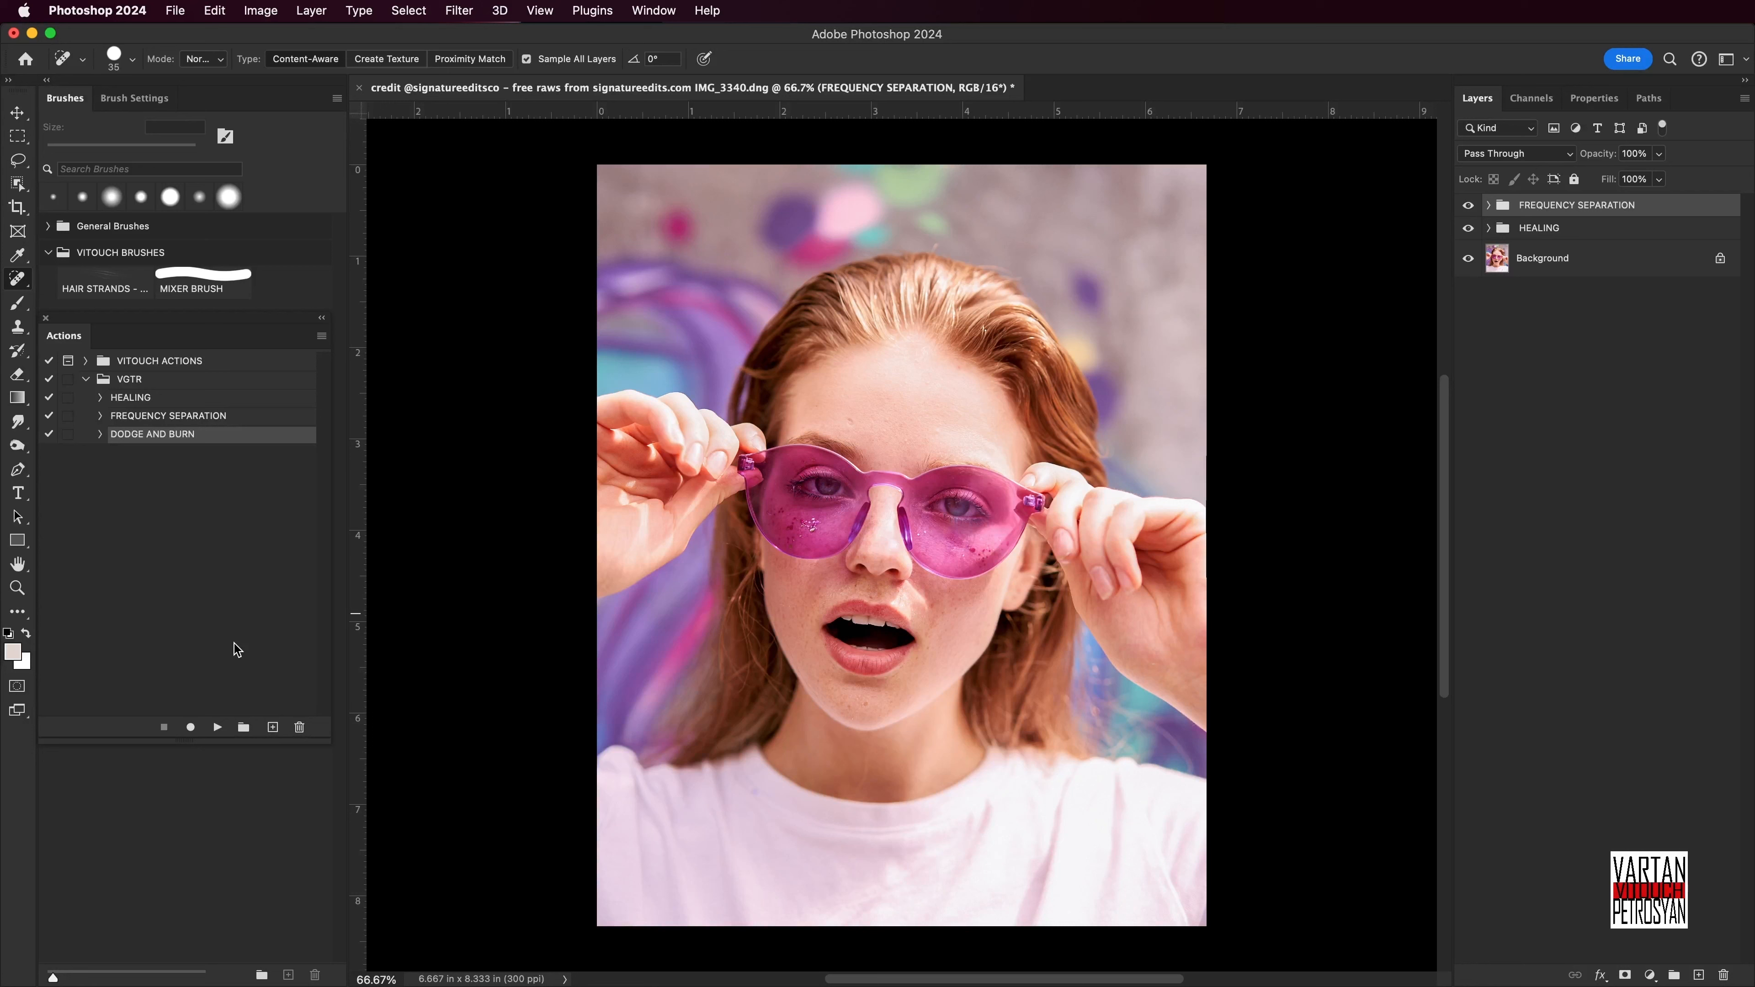
left_click(218, 729)
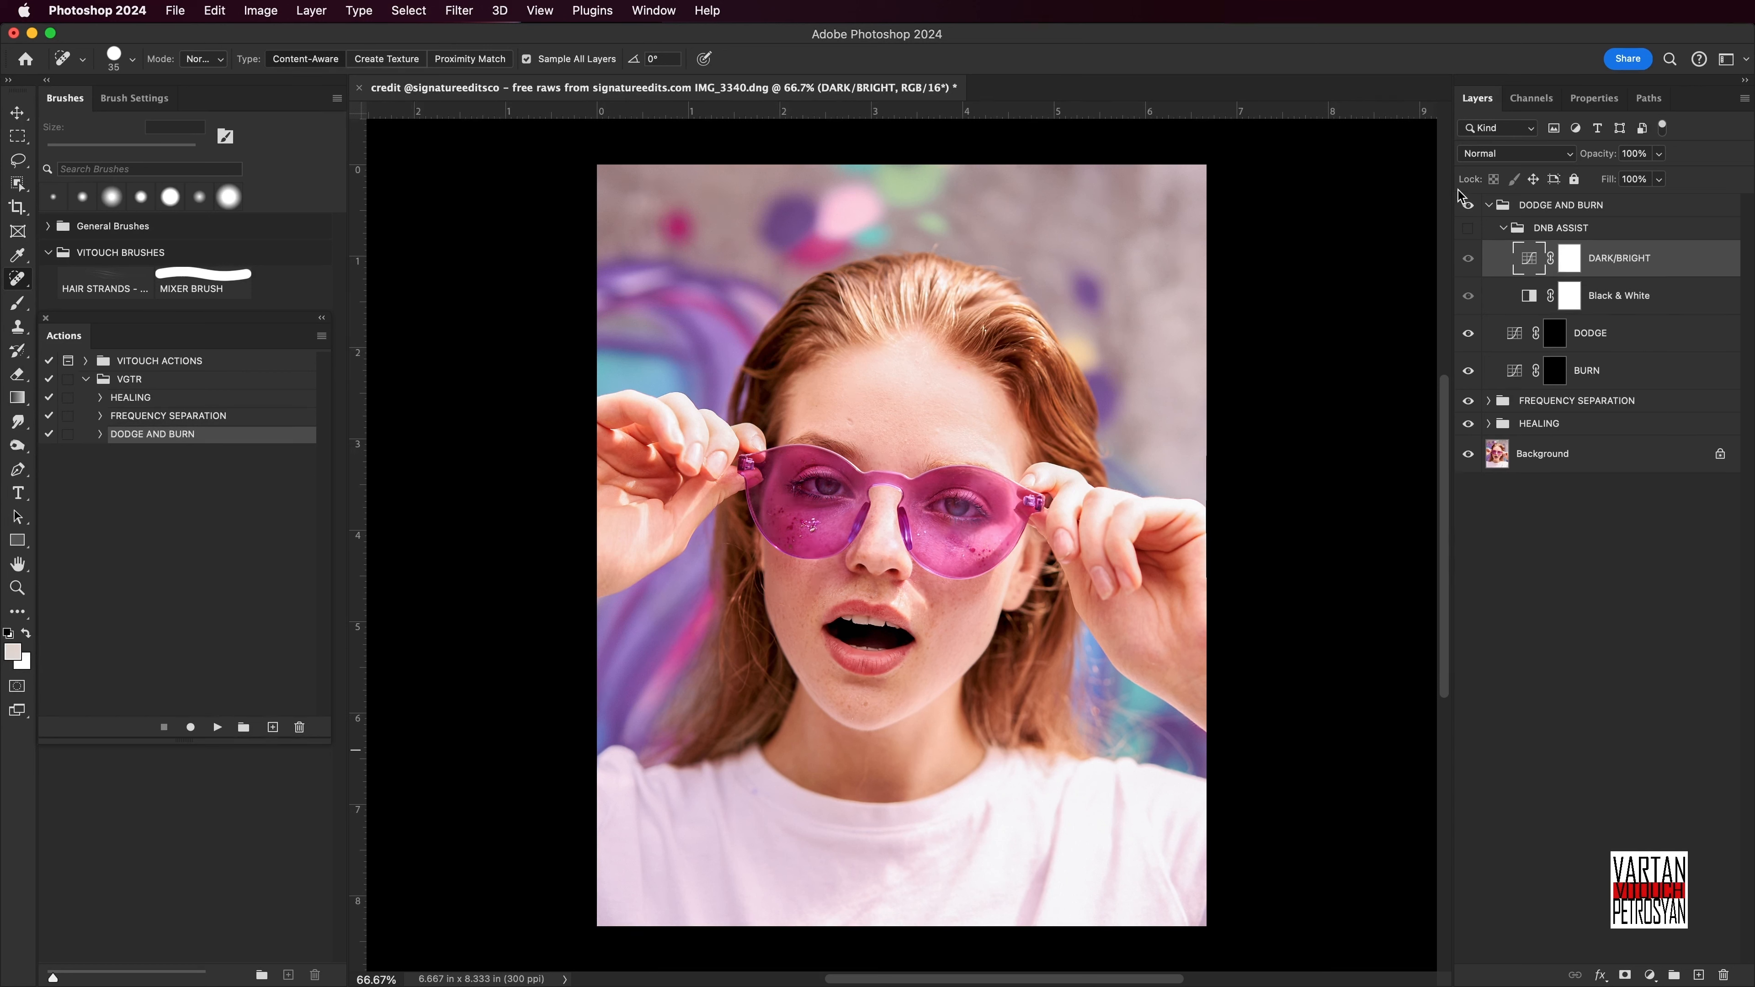
Compare the portrait with the DNB ASSIST group on and off, and check the BURN and DODGE layer masks.
left_click(1468, 227)
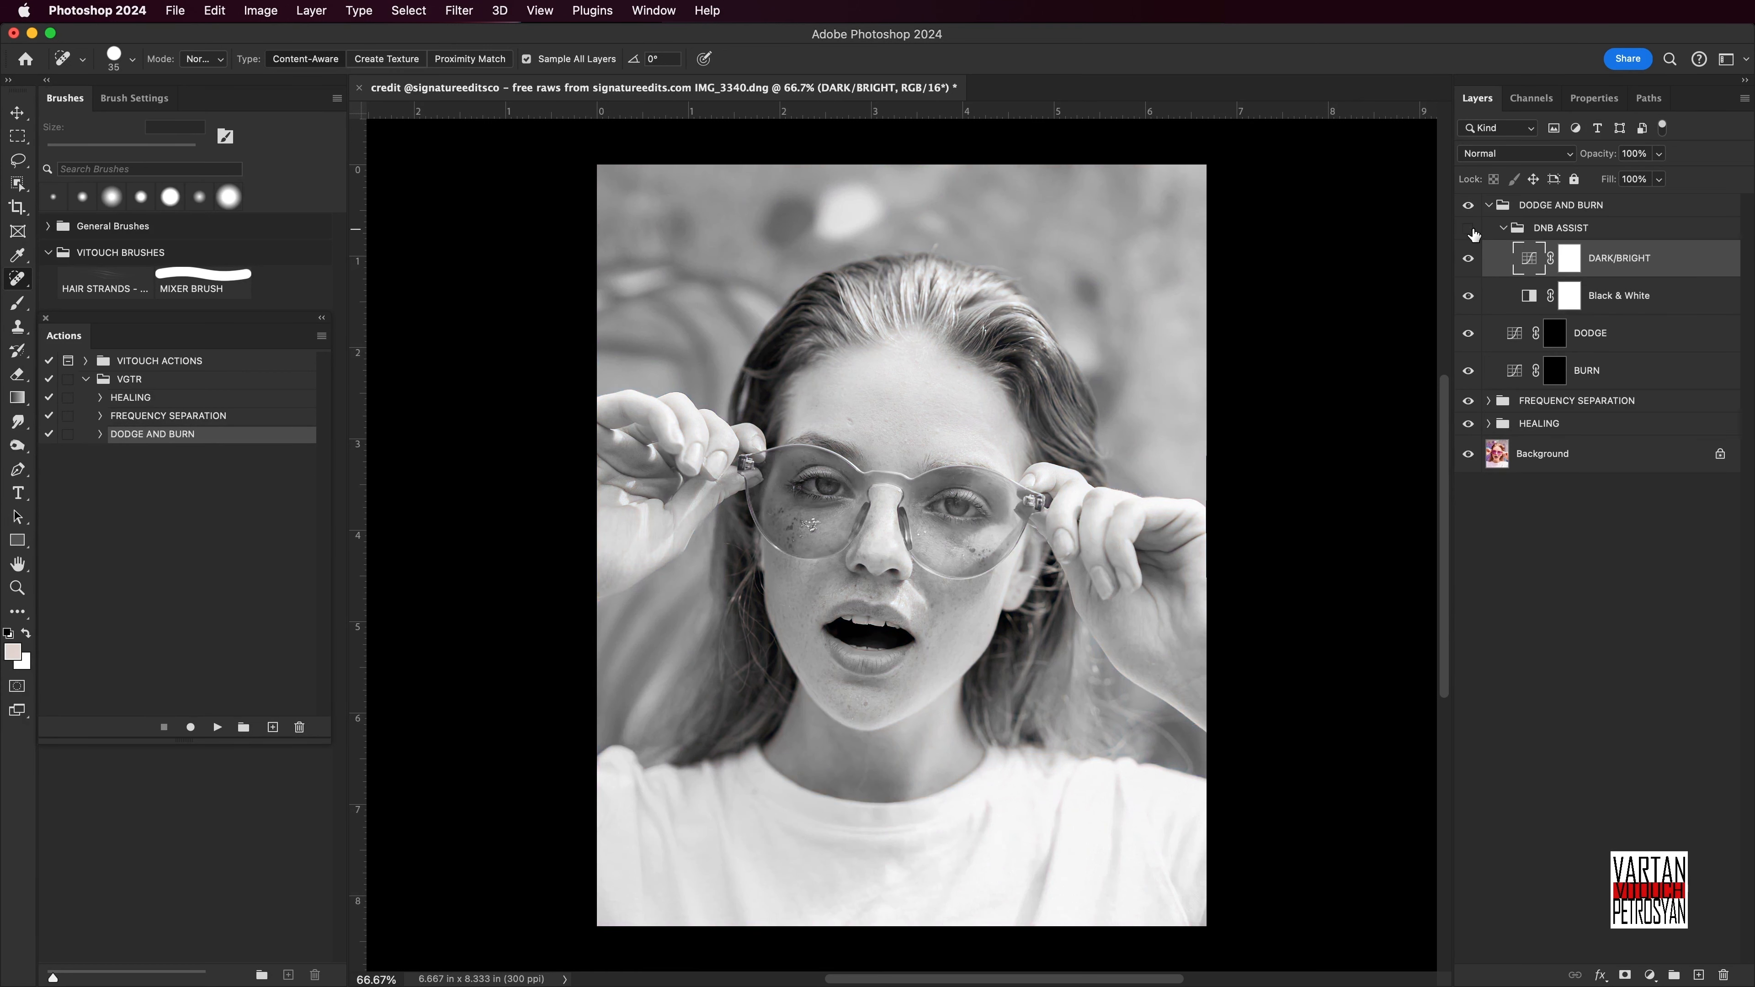
left_click(1468, 227)
left_click(1556, 370)
left_click(1555, 332)
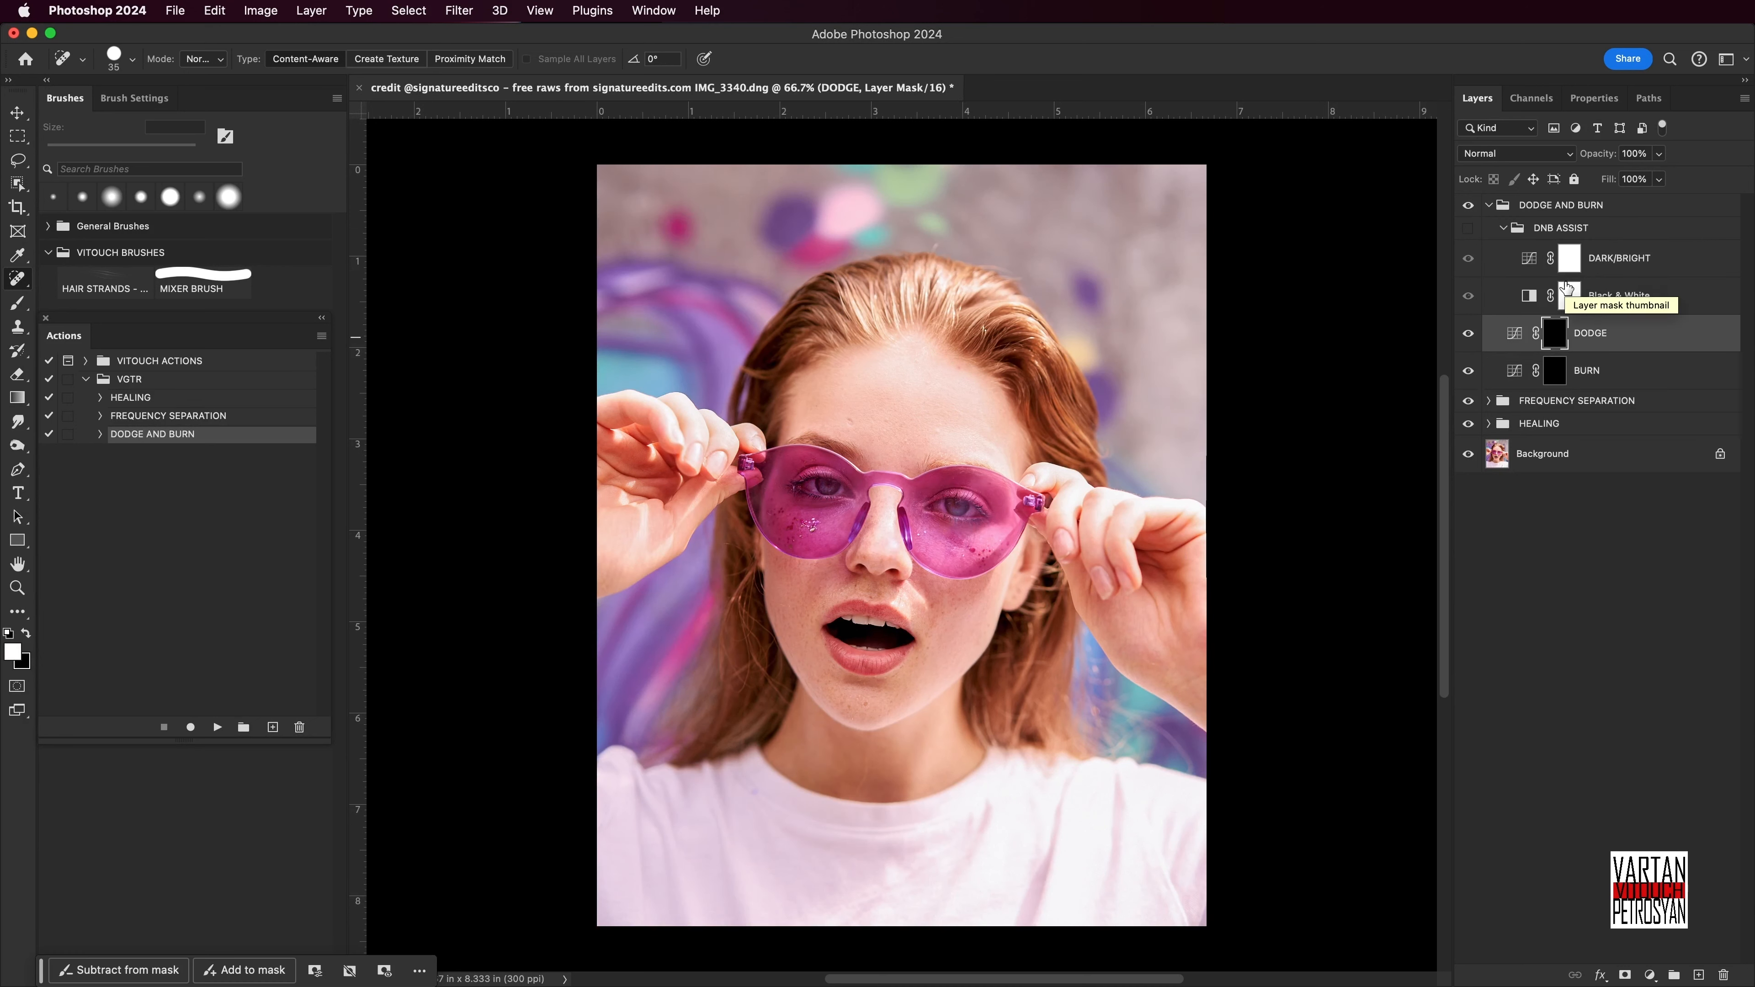
Show the DNB ASSIST group, pull the DARK/BRIGHT curve's midtones down to darken the view, and hide the group again.
left_click(1469, 227)
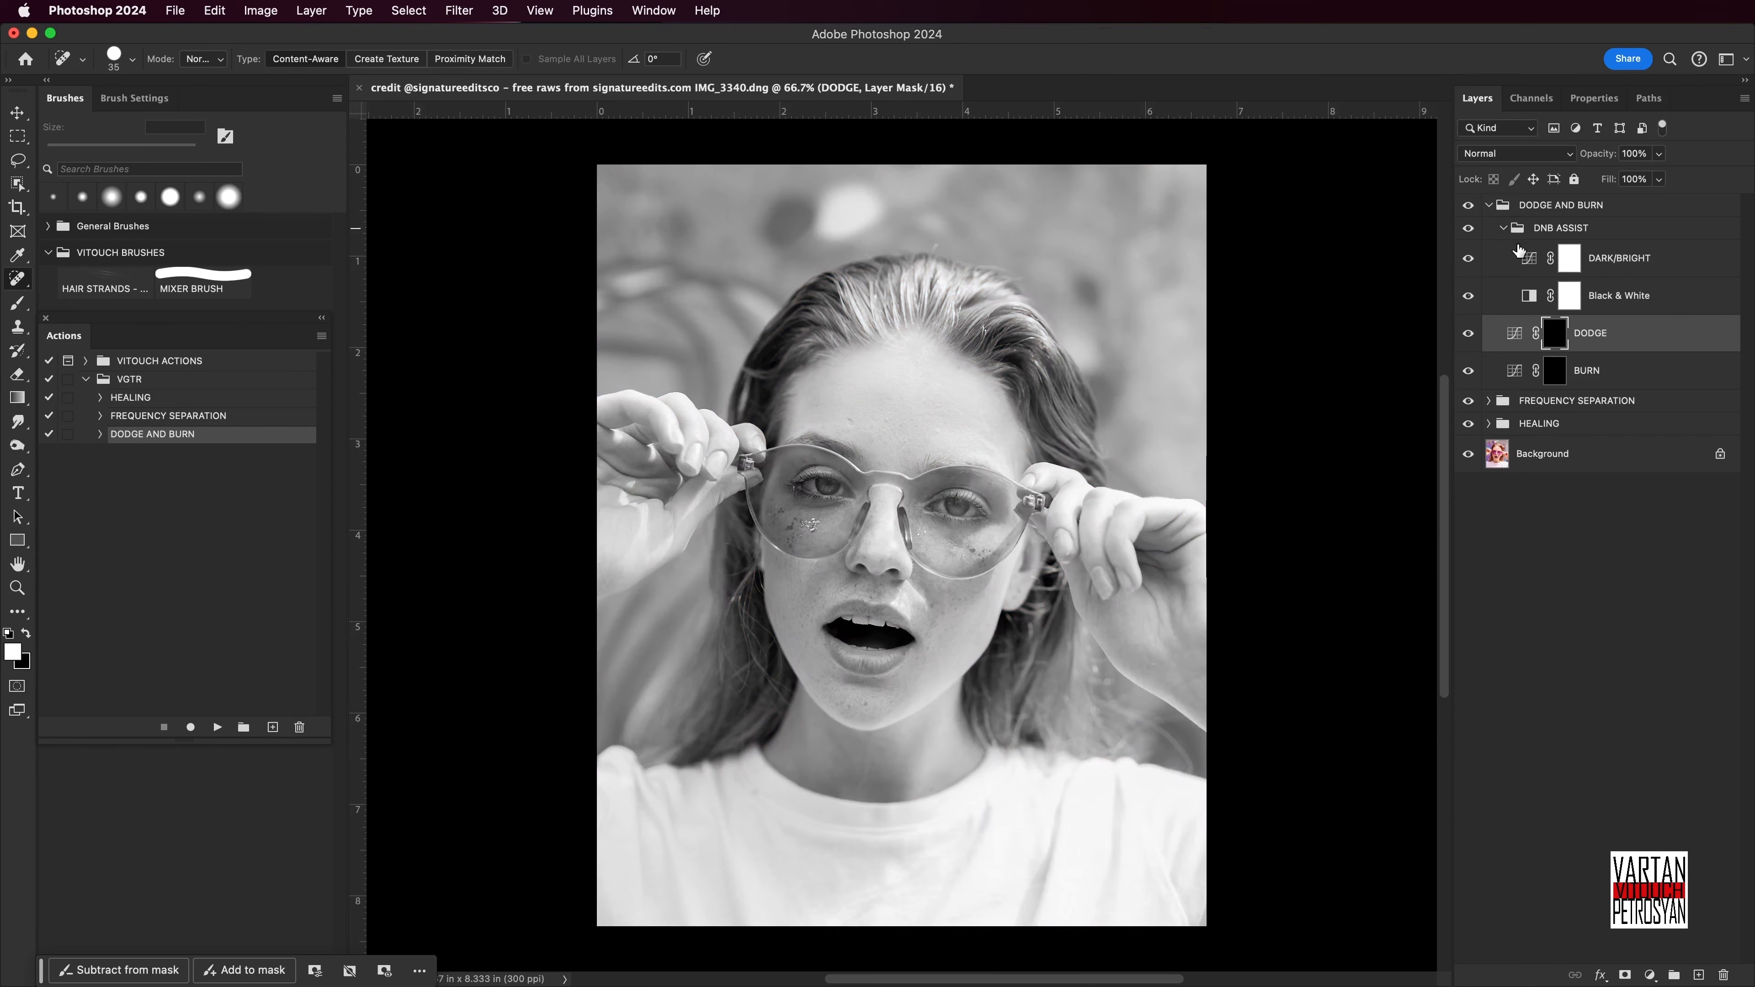
double_click(1526, 256)
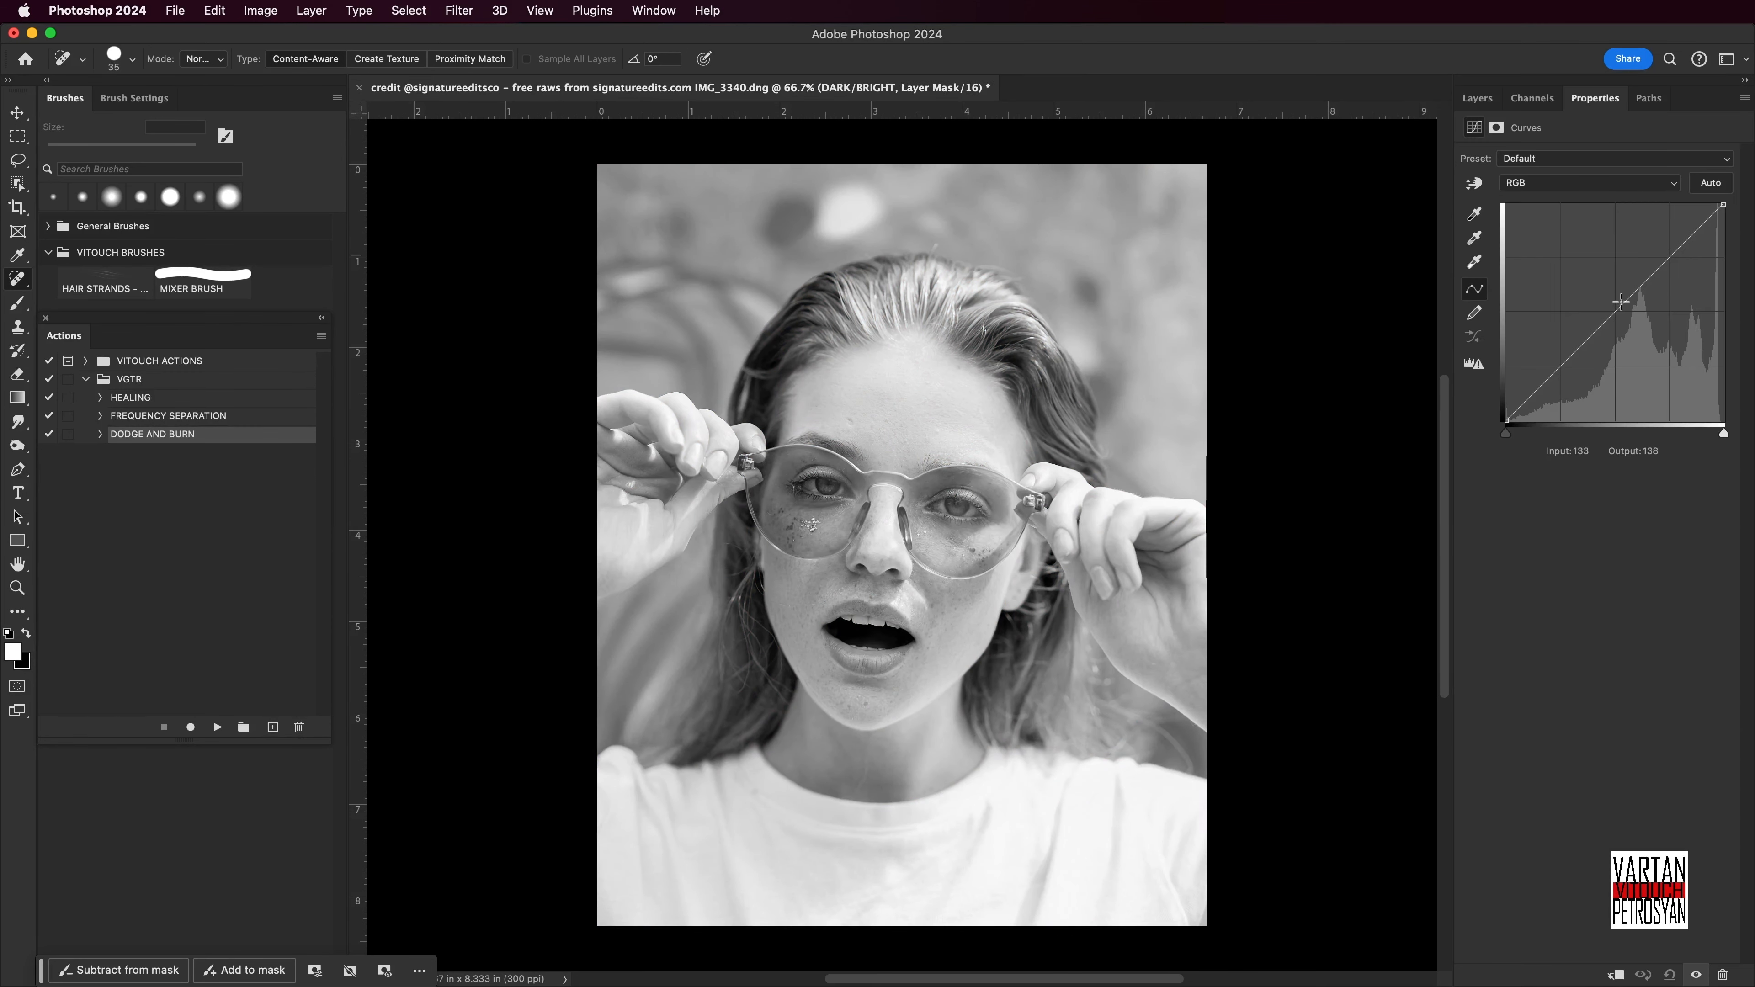
left_click_drag(1620, 302, 1651, 359)
left_click(1479, 98)
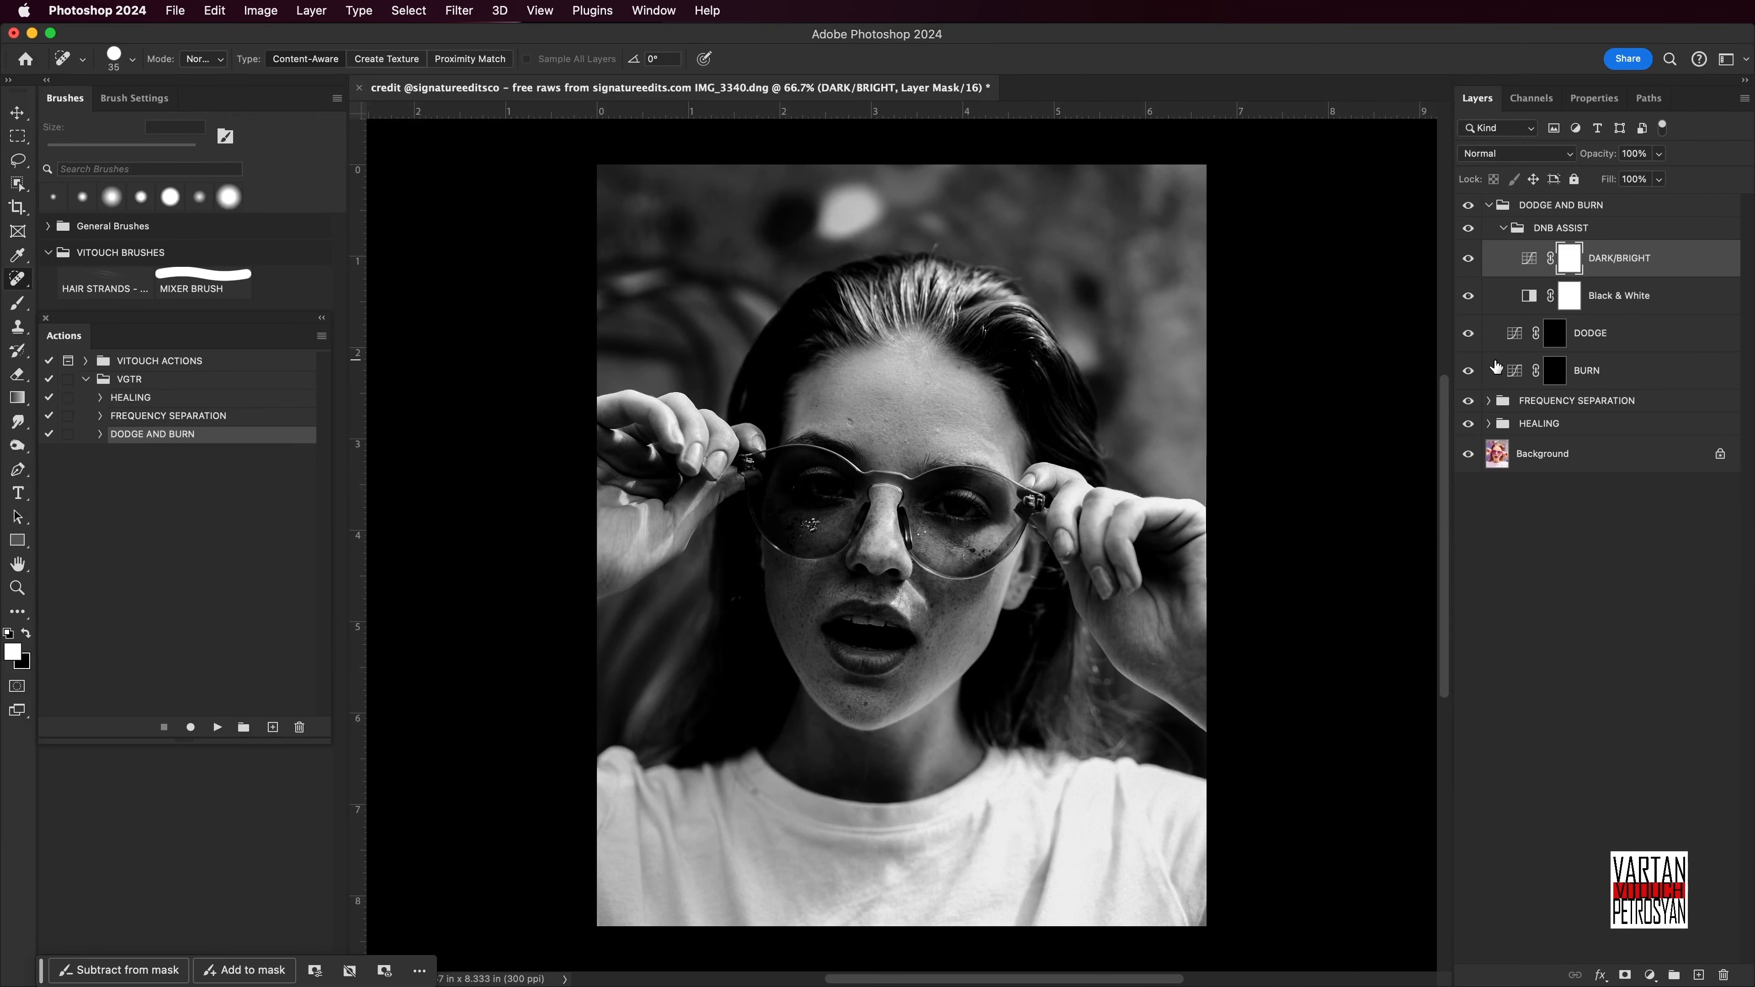
left_click(1469, 228)
left_click(1504, 228)
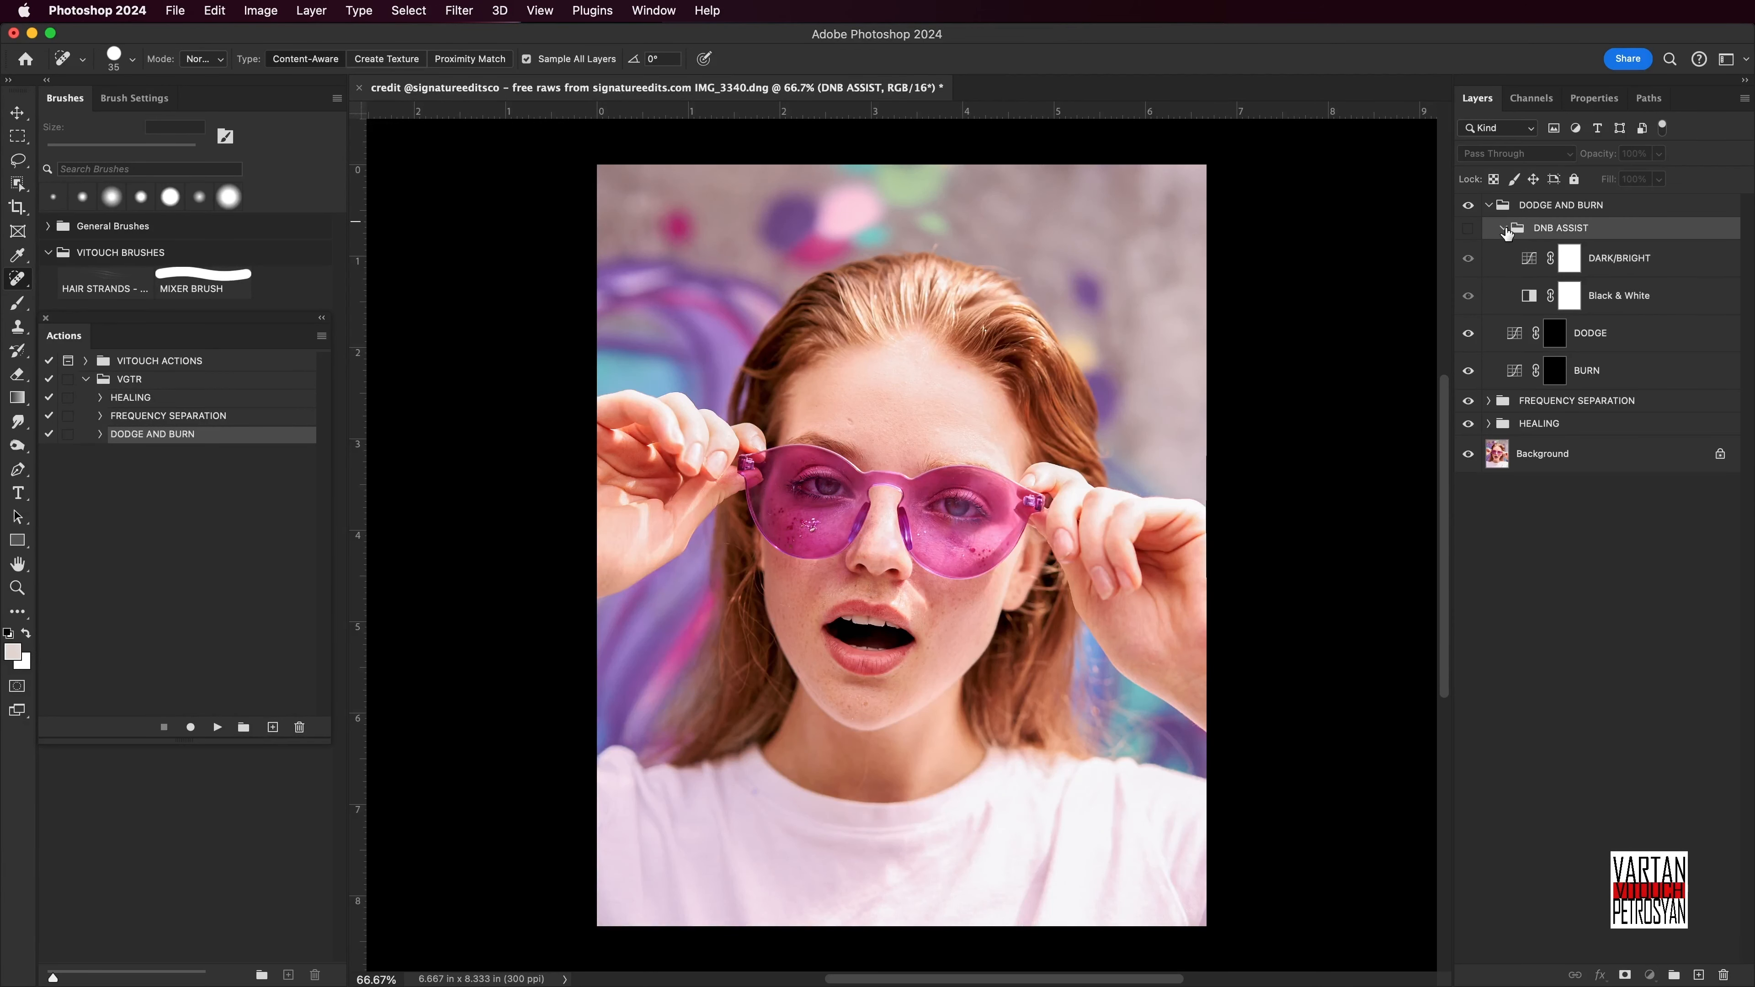
Delete the DODGE AND BURN, FREQUENCY SEPARATION and HEALING groups, keeping only the Background layer.
left_click(1489, 206)
left_click(1572, 257, "shift")
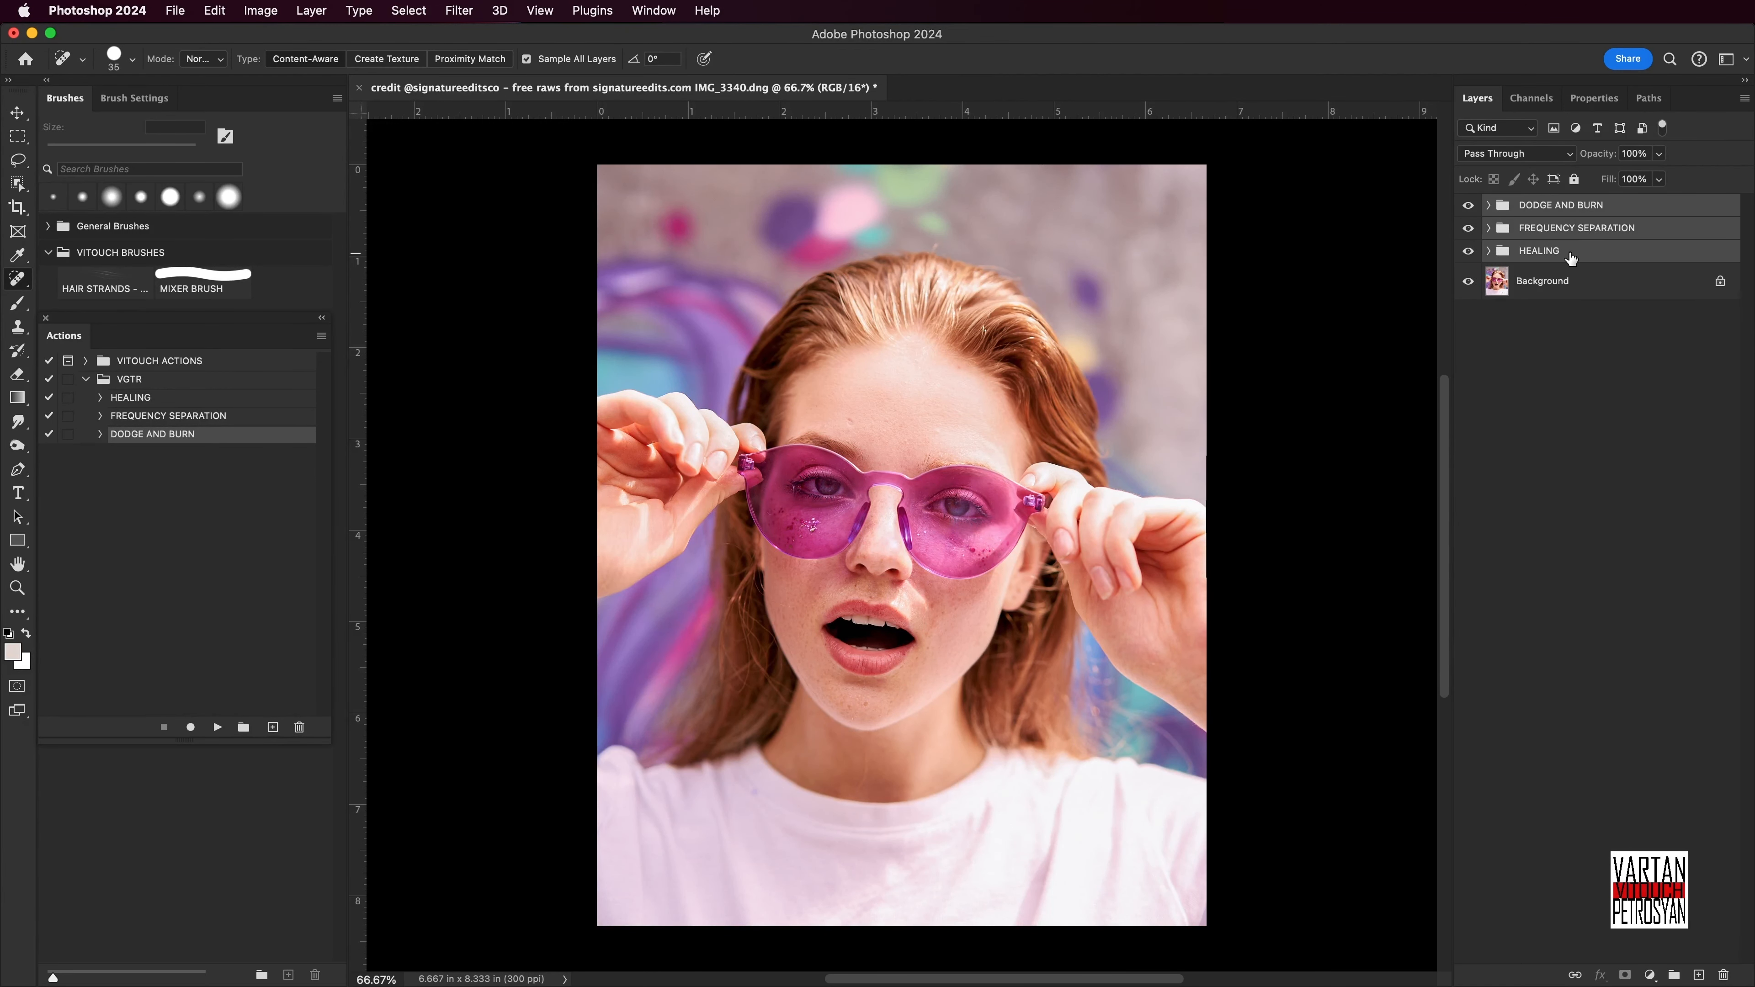
key("Delete")
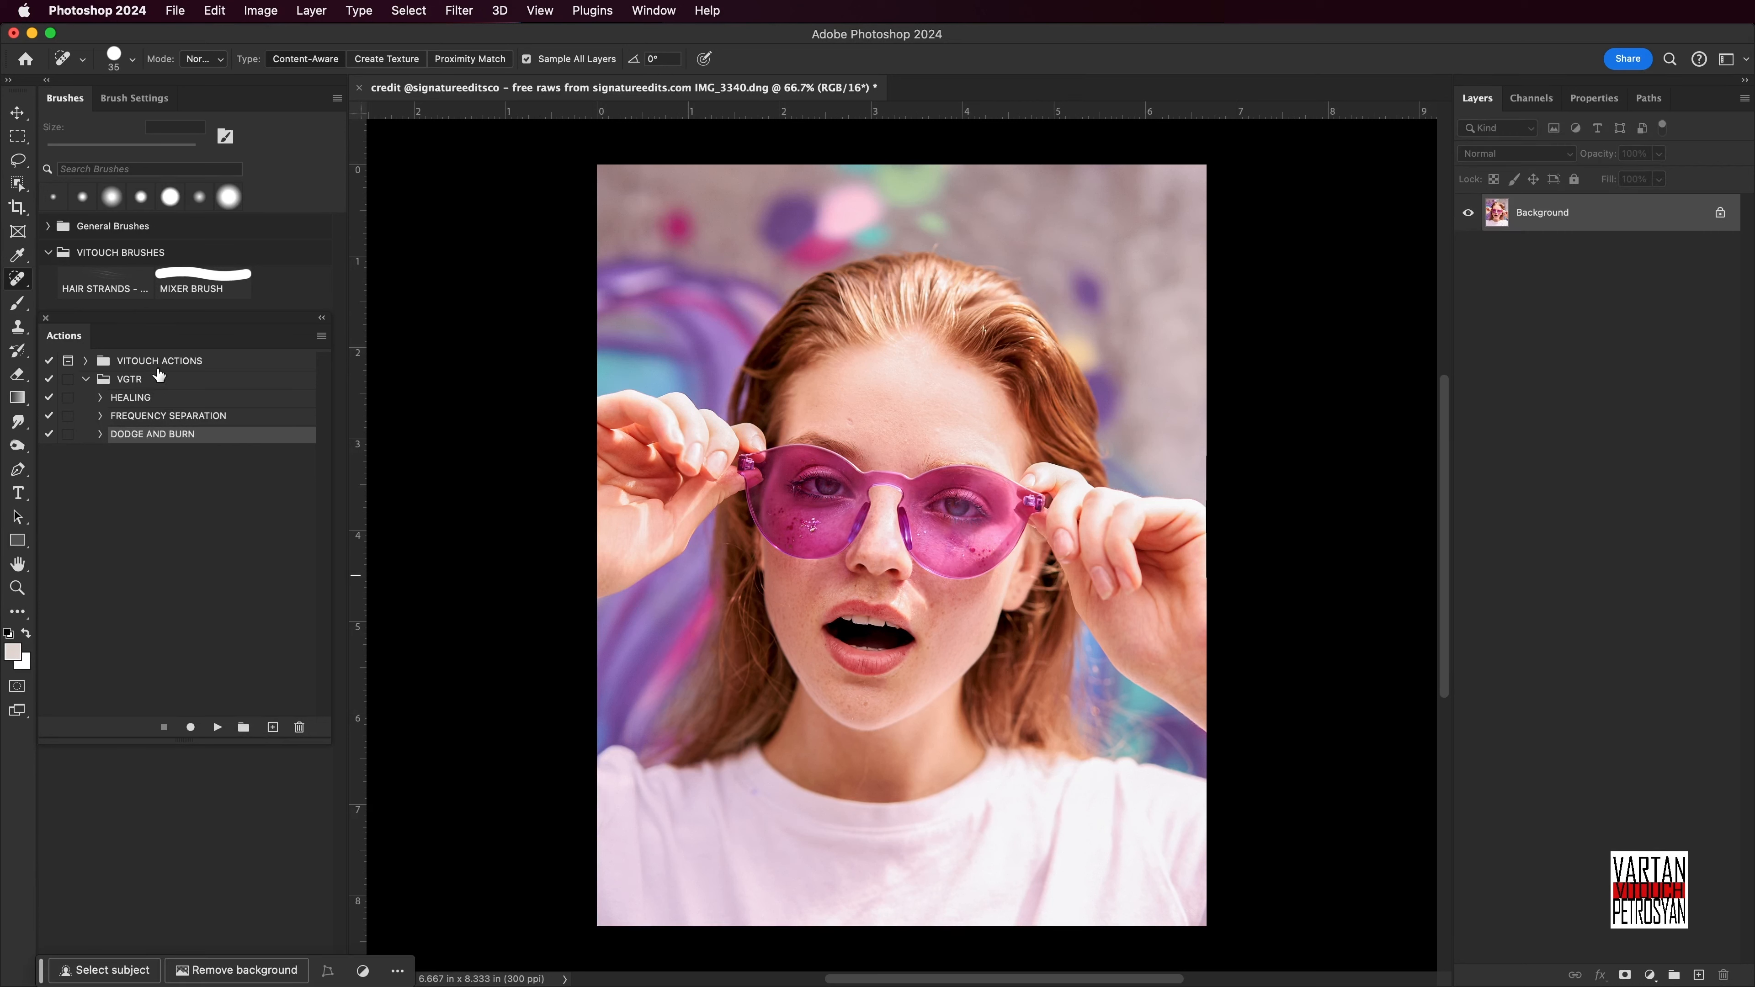
Switch the list of recorded actions to Button Mode.
left_click(158, 399)
left_click(321, 336)
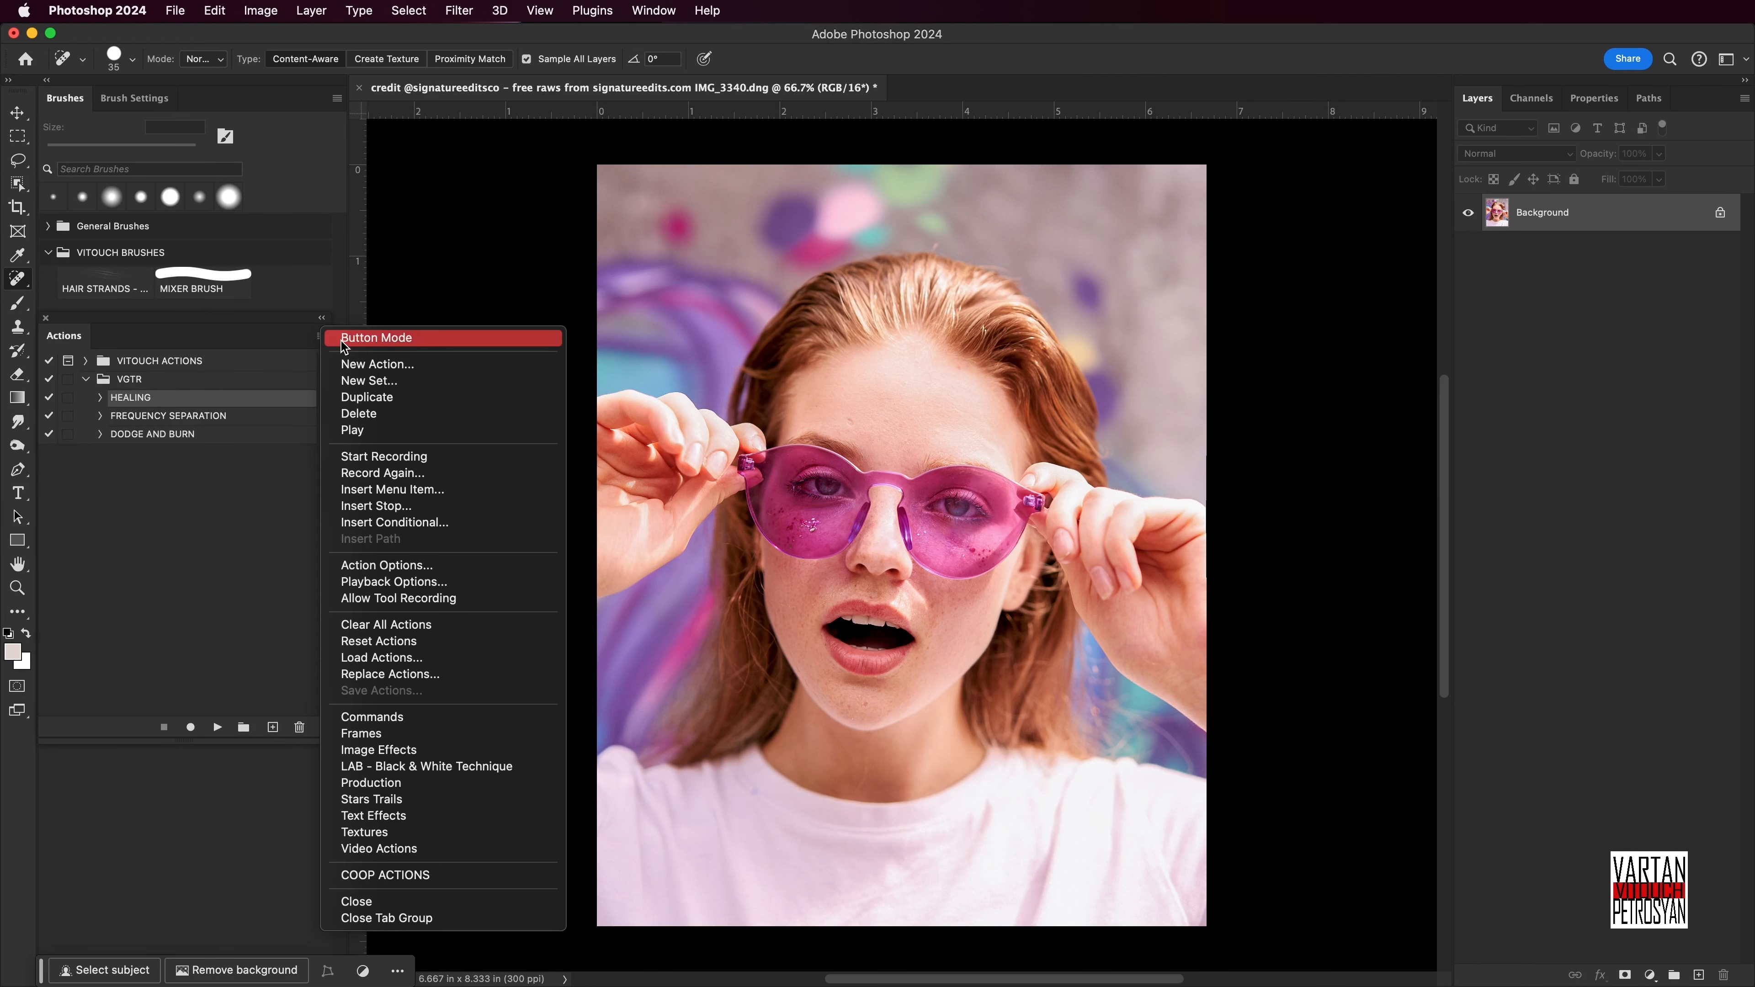
left_click(341, 342)
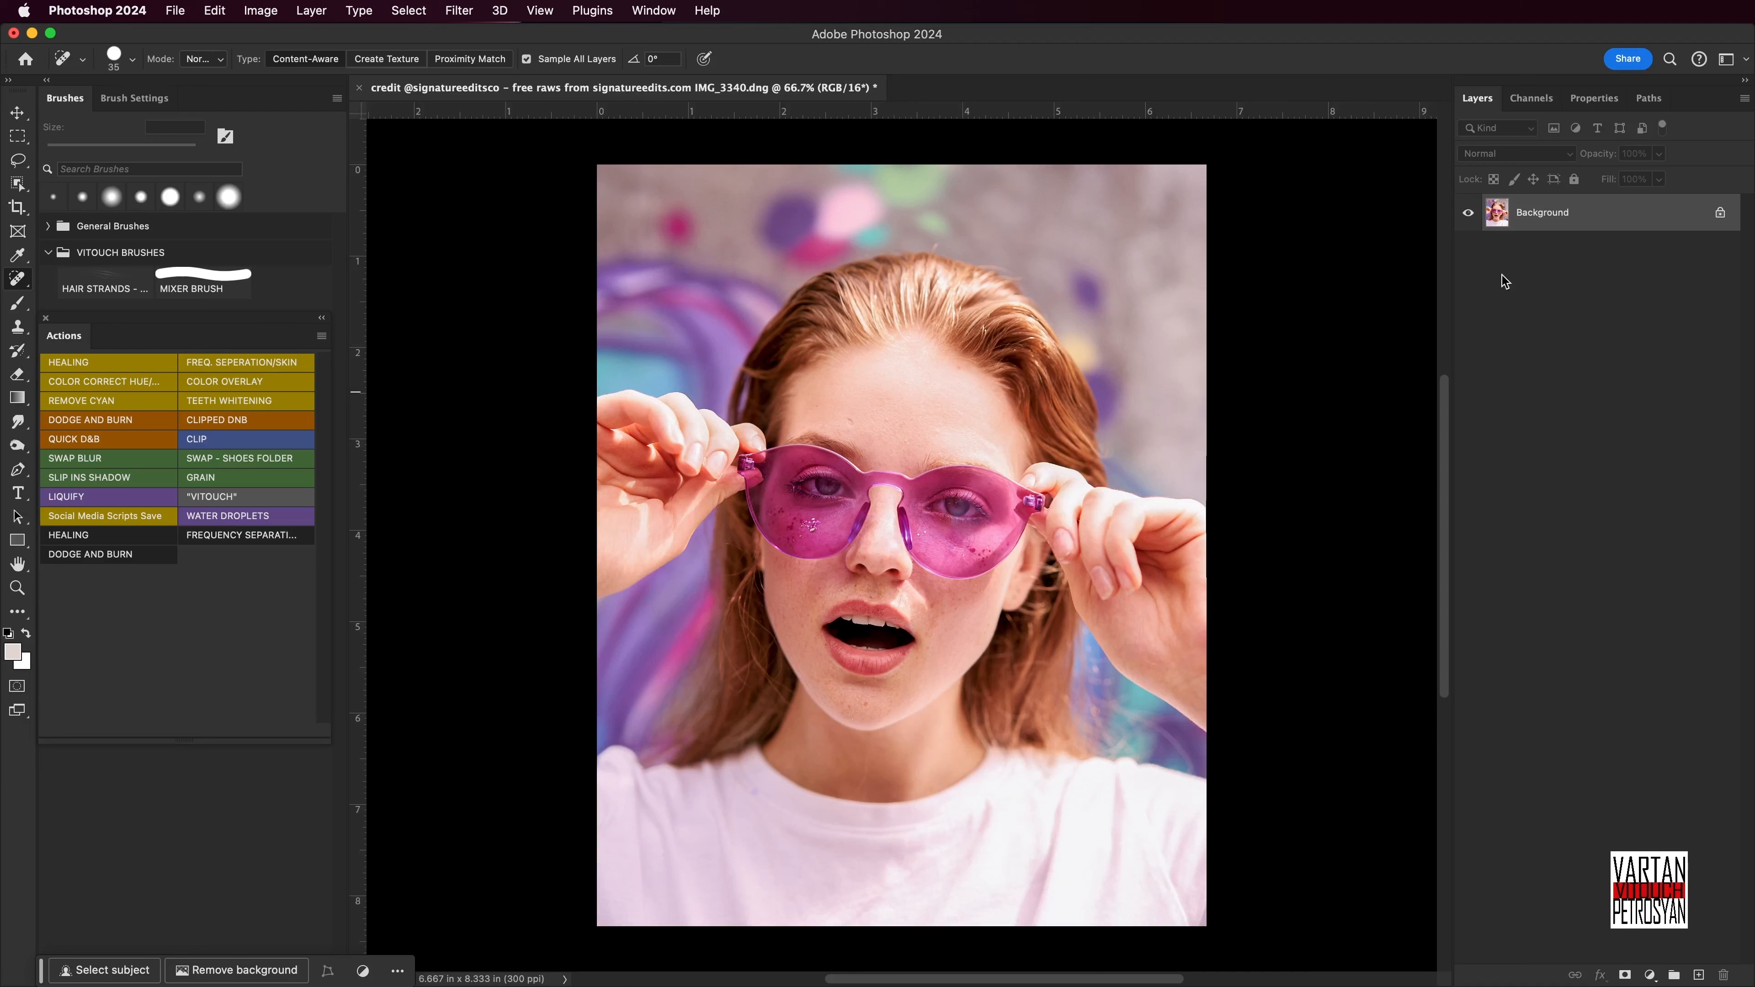
Play the newly recorded HEALING action and heal the magenta spot on the wall on the BACKGROUND layer.
left_click(109, 536)
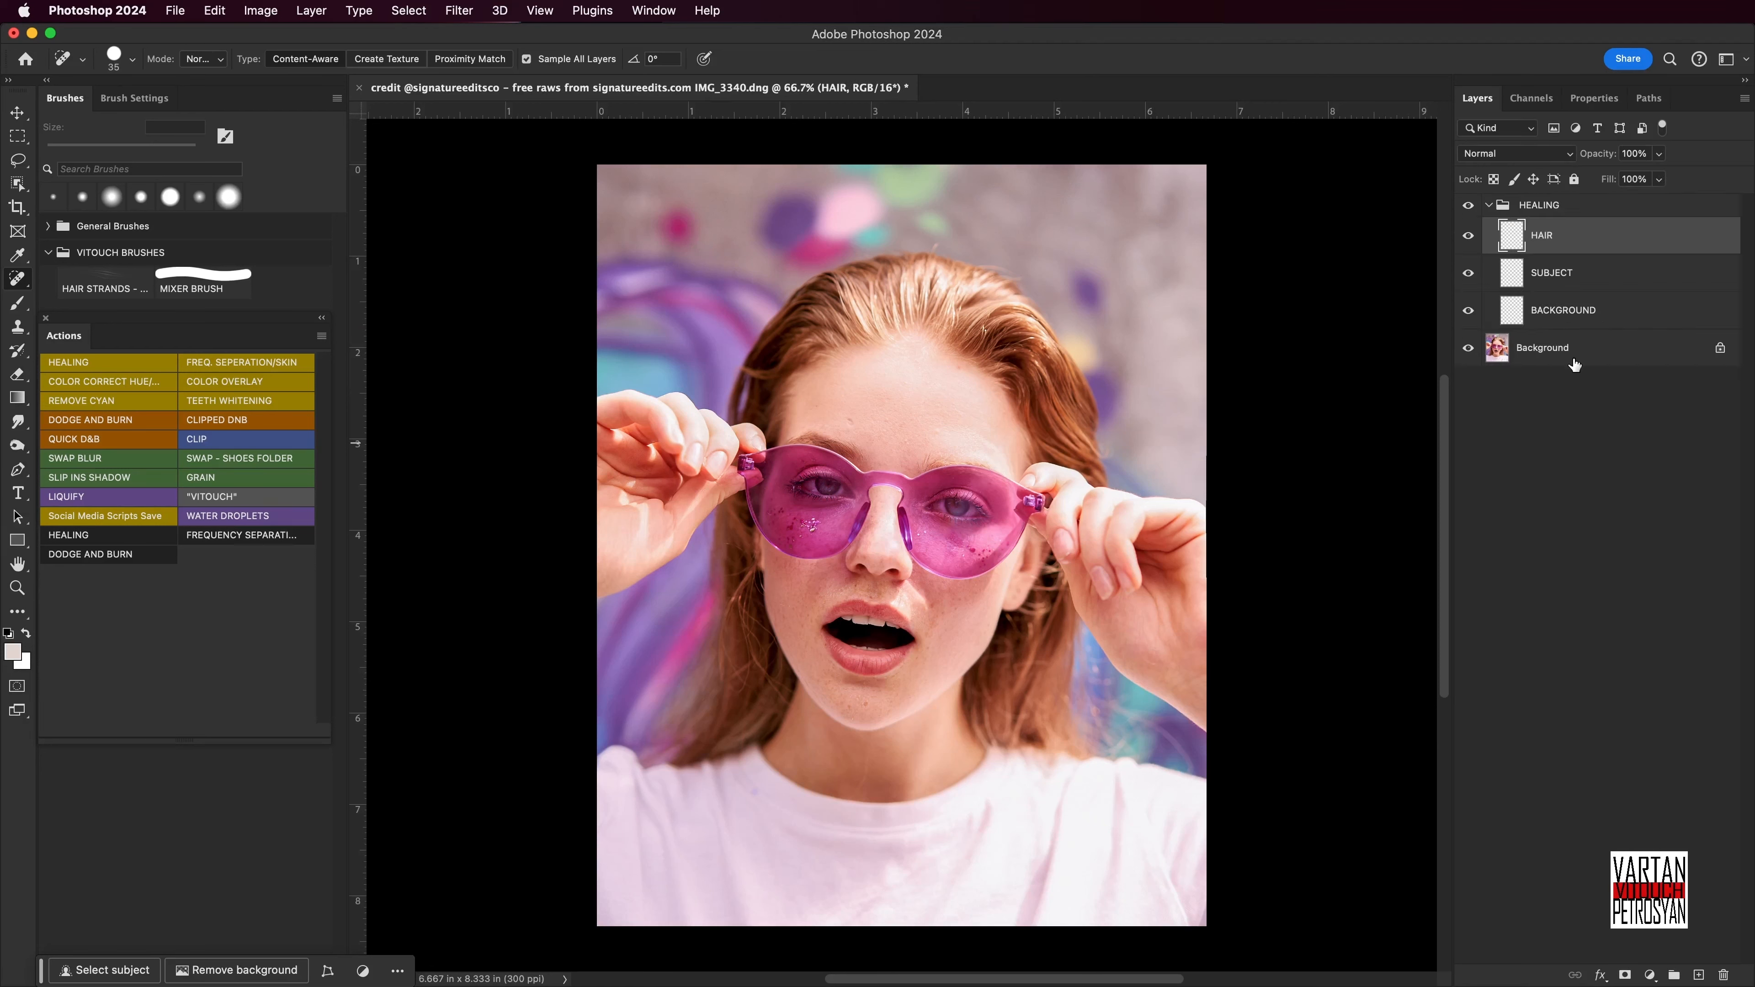
left_click(1573, 313)
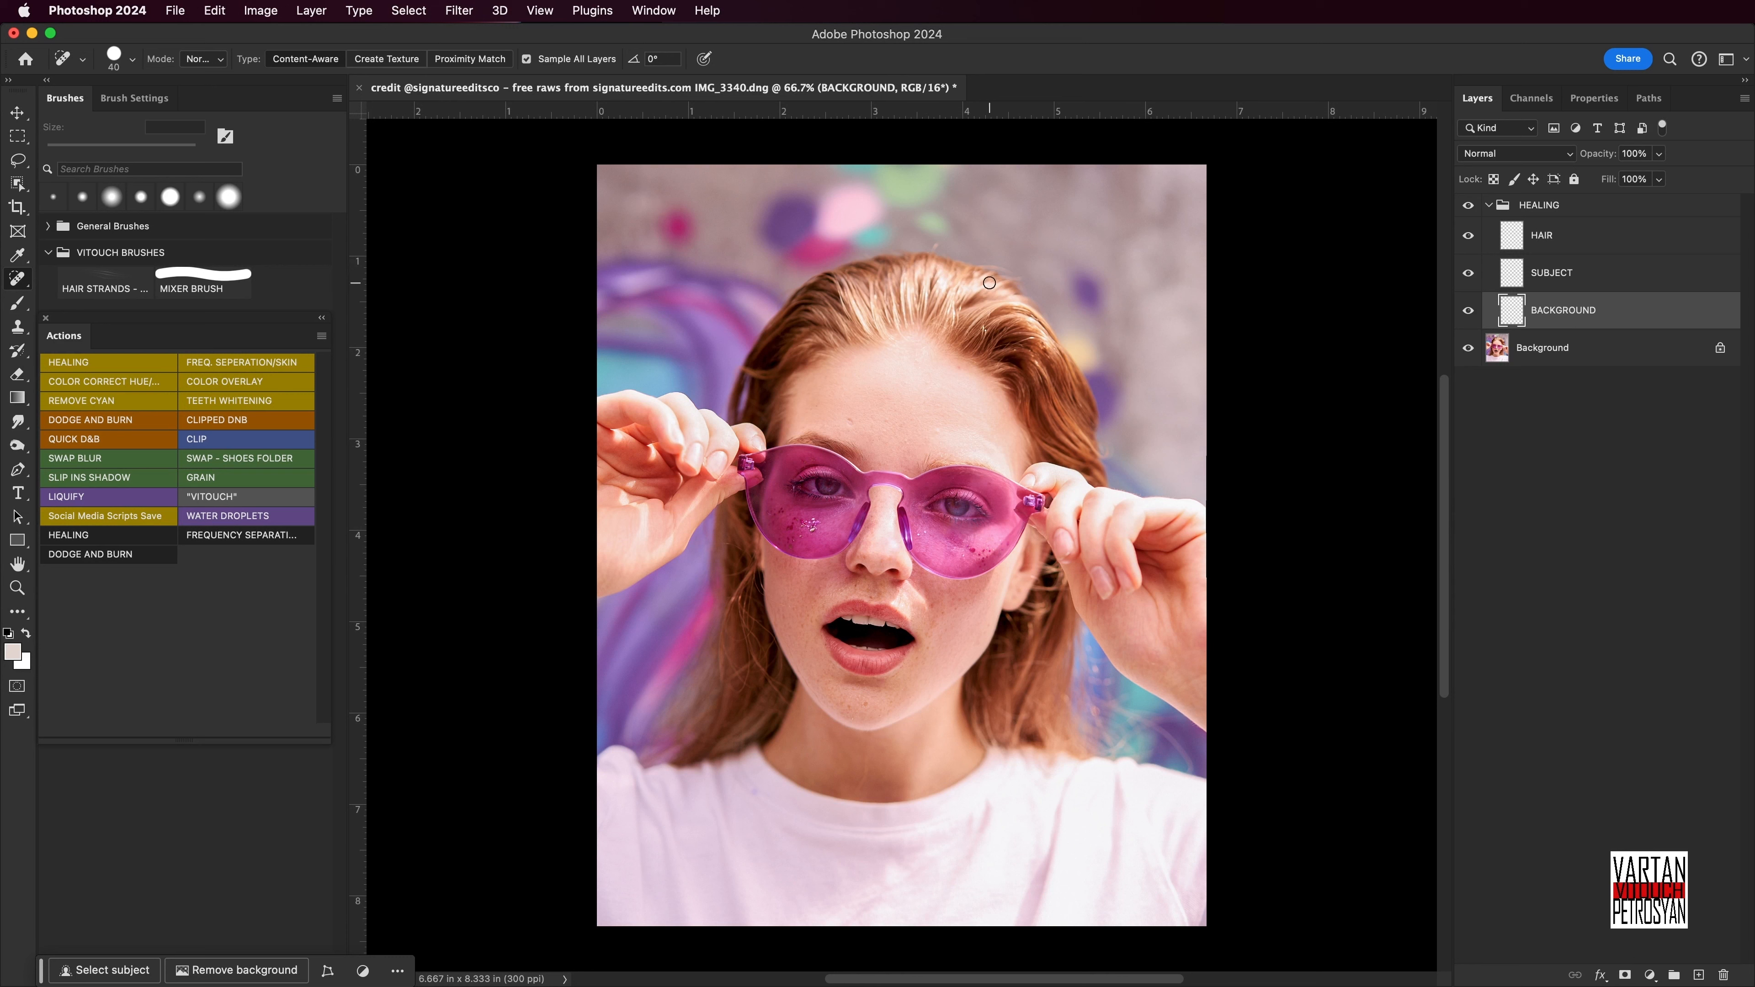
key("bracketleft")
mouse_move(672, 215)
left_mouse_down()
mouse_move(712, 241)
mouse_move(754, 234)
left_mouse_up()
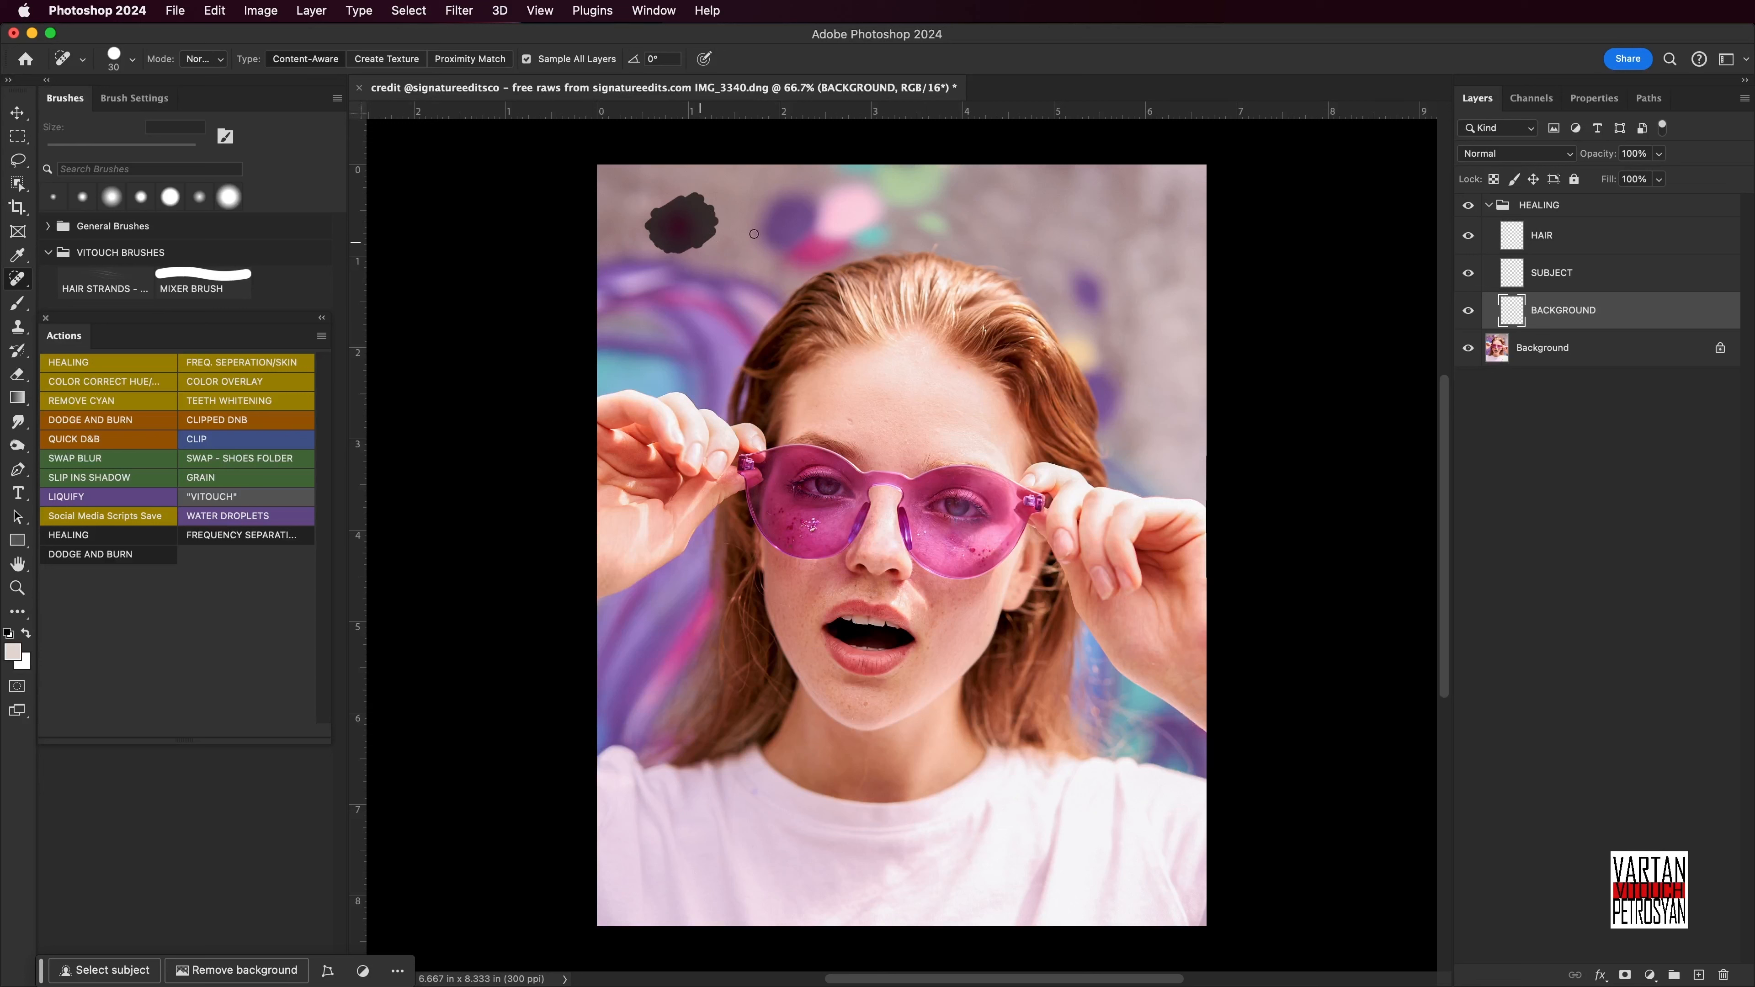
Go through the SUBJECT layer to the HAIR layer, heal the stray hairs atop the head, and collapse the HEALING group.
left_click(1629, 292)
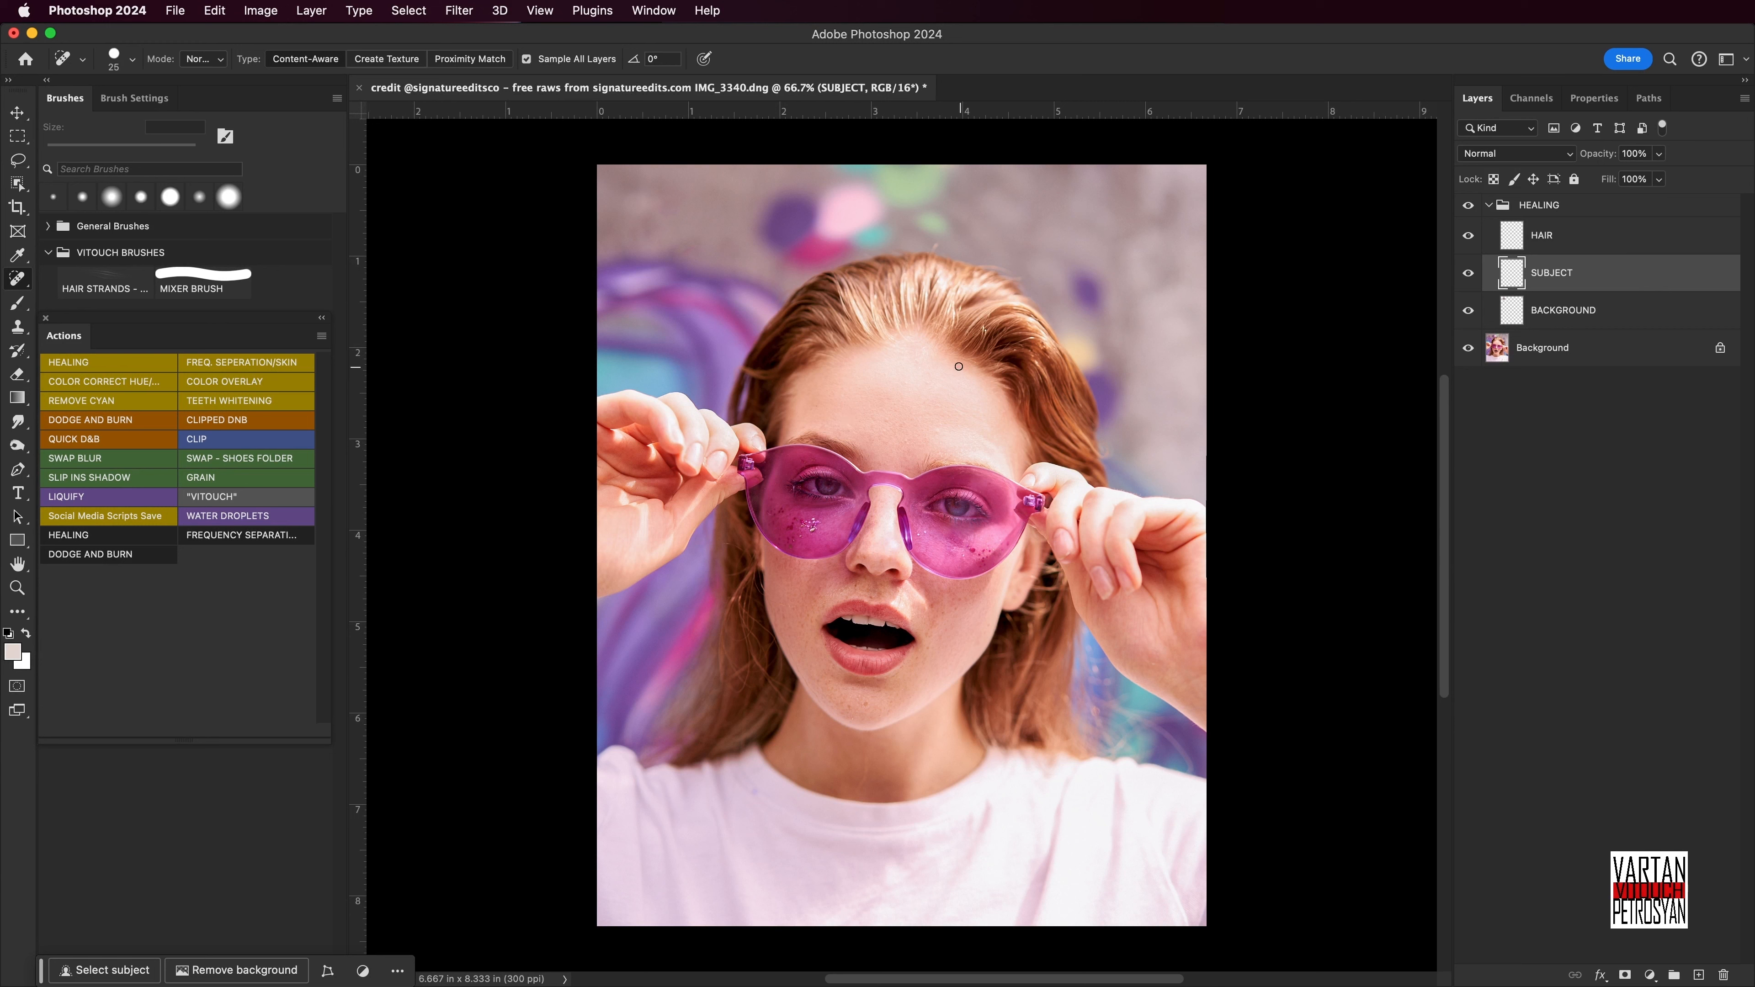
key("bracketright")
key("alt+bracketright")
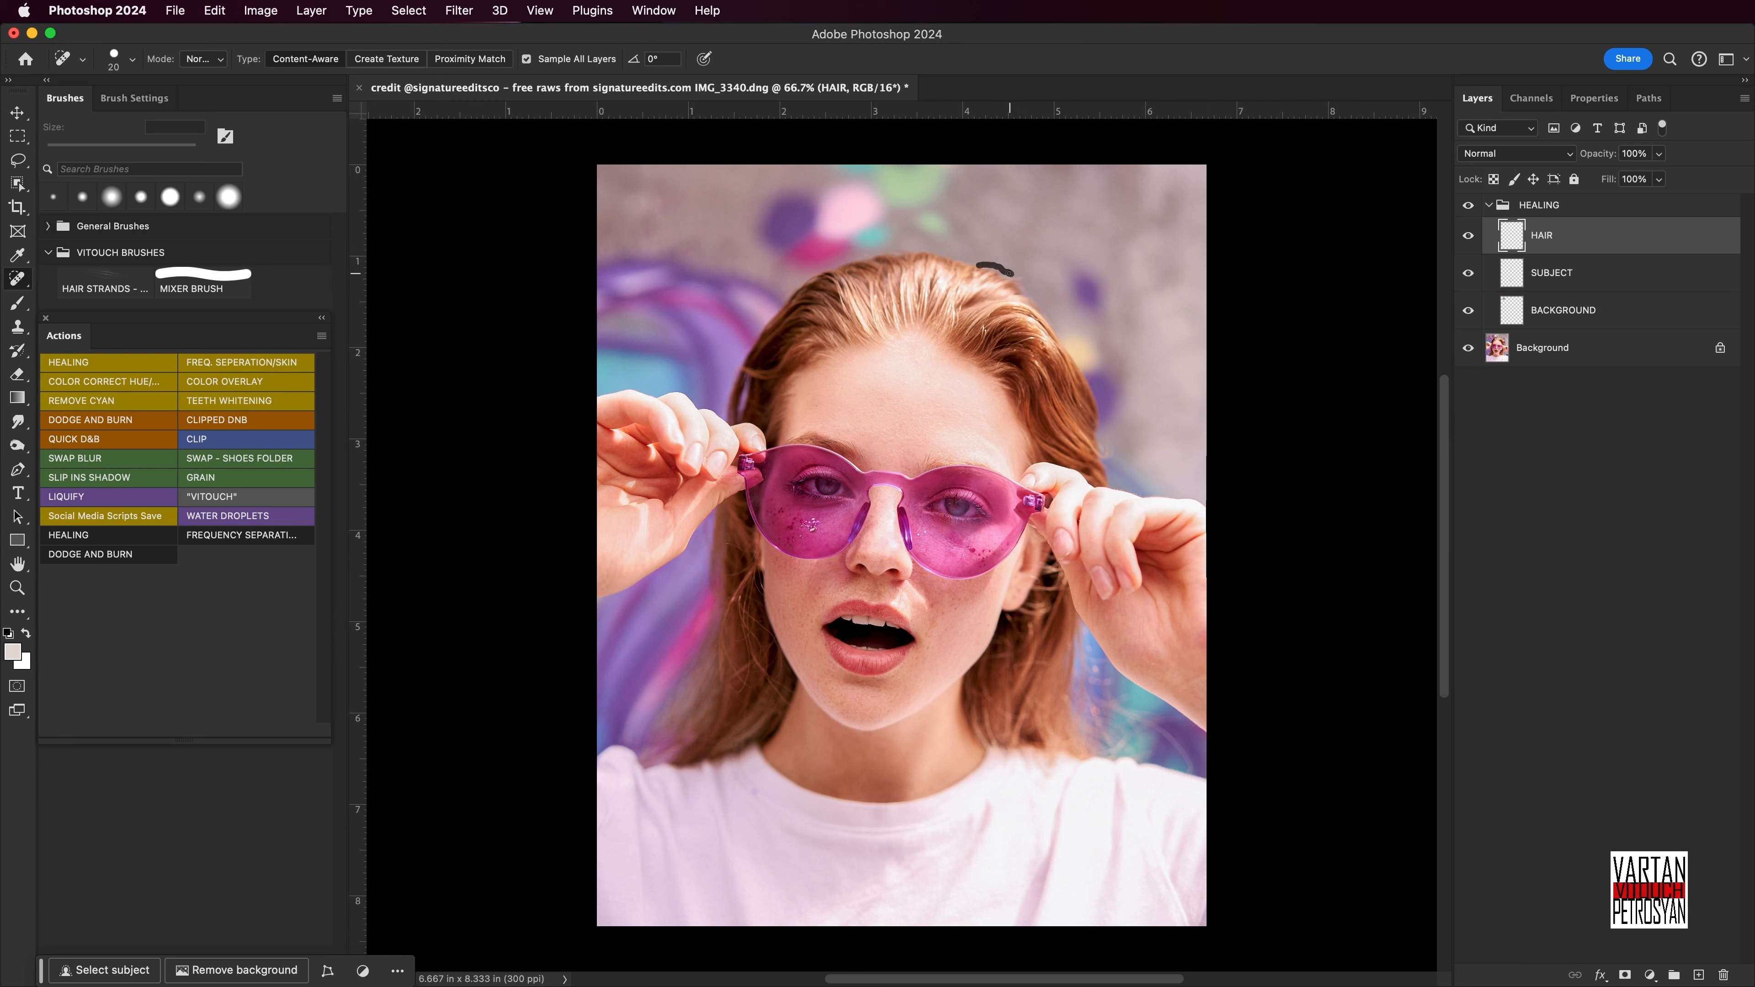
key("bracketright")
key("bracketleft")
left_click(1490, 206)
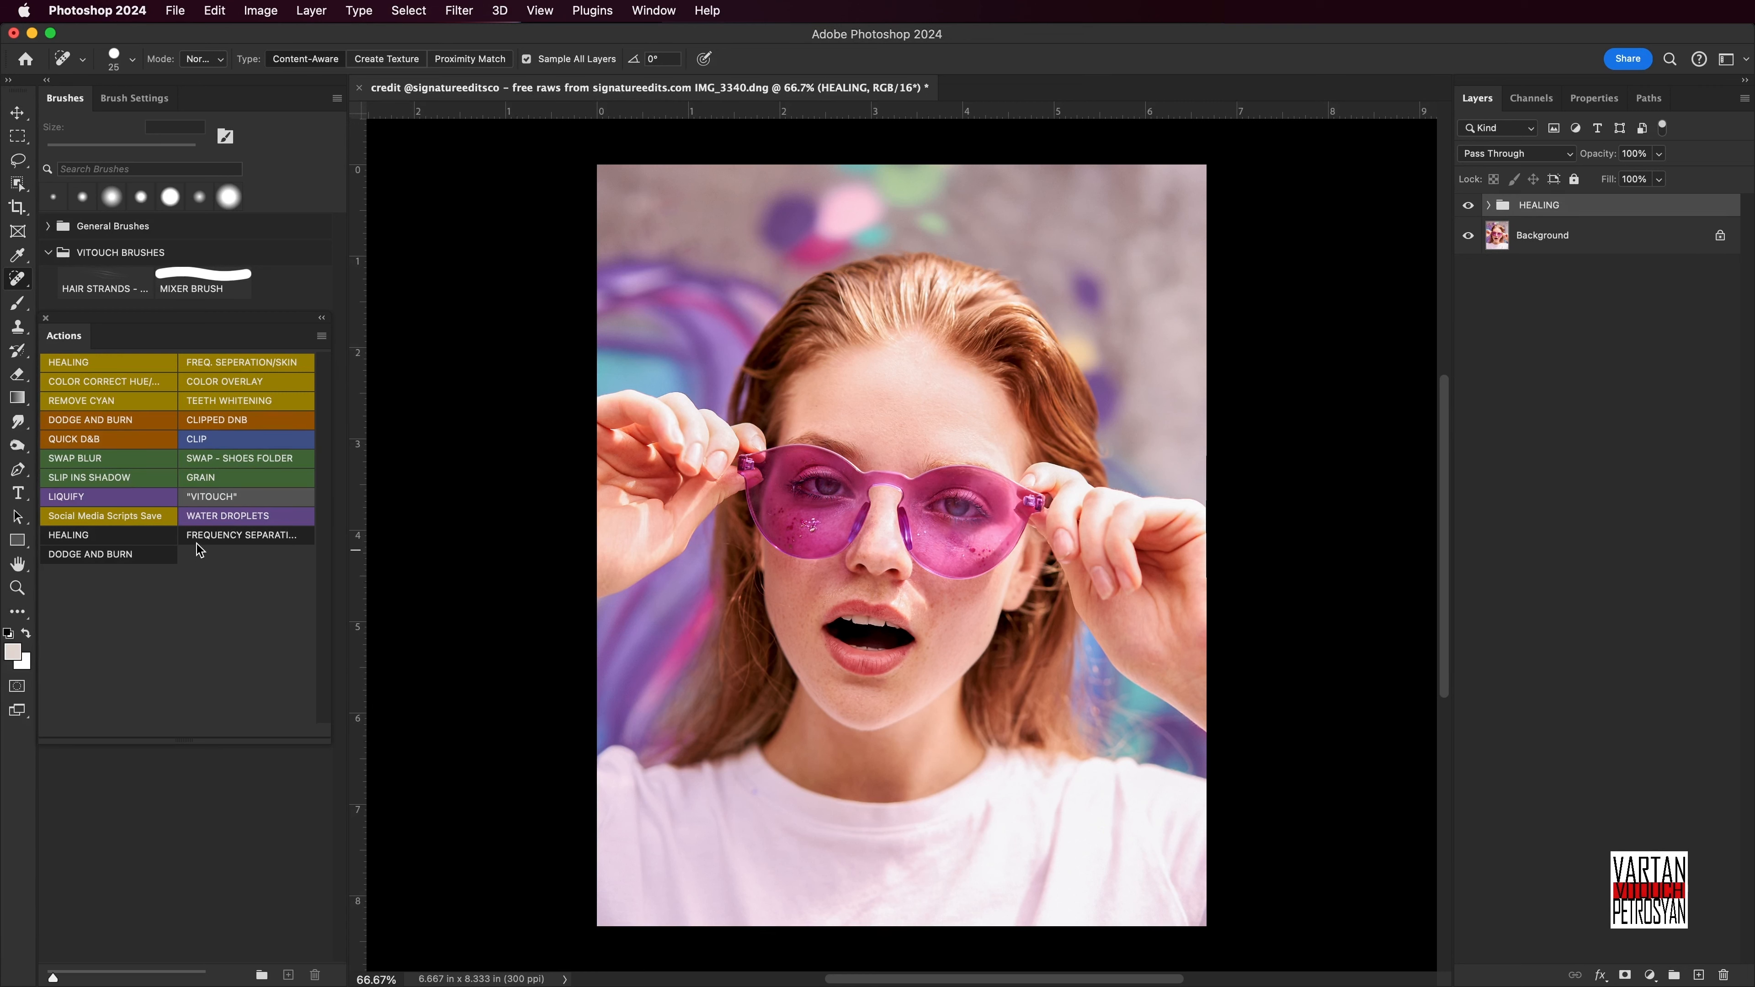
Play the FREQUENCY SEPARATION action, hide the HIGH layer and make LOW WORKER the active layer.
left_click(211, 535)
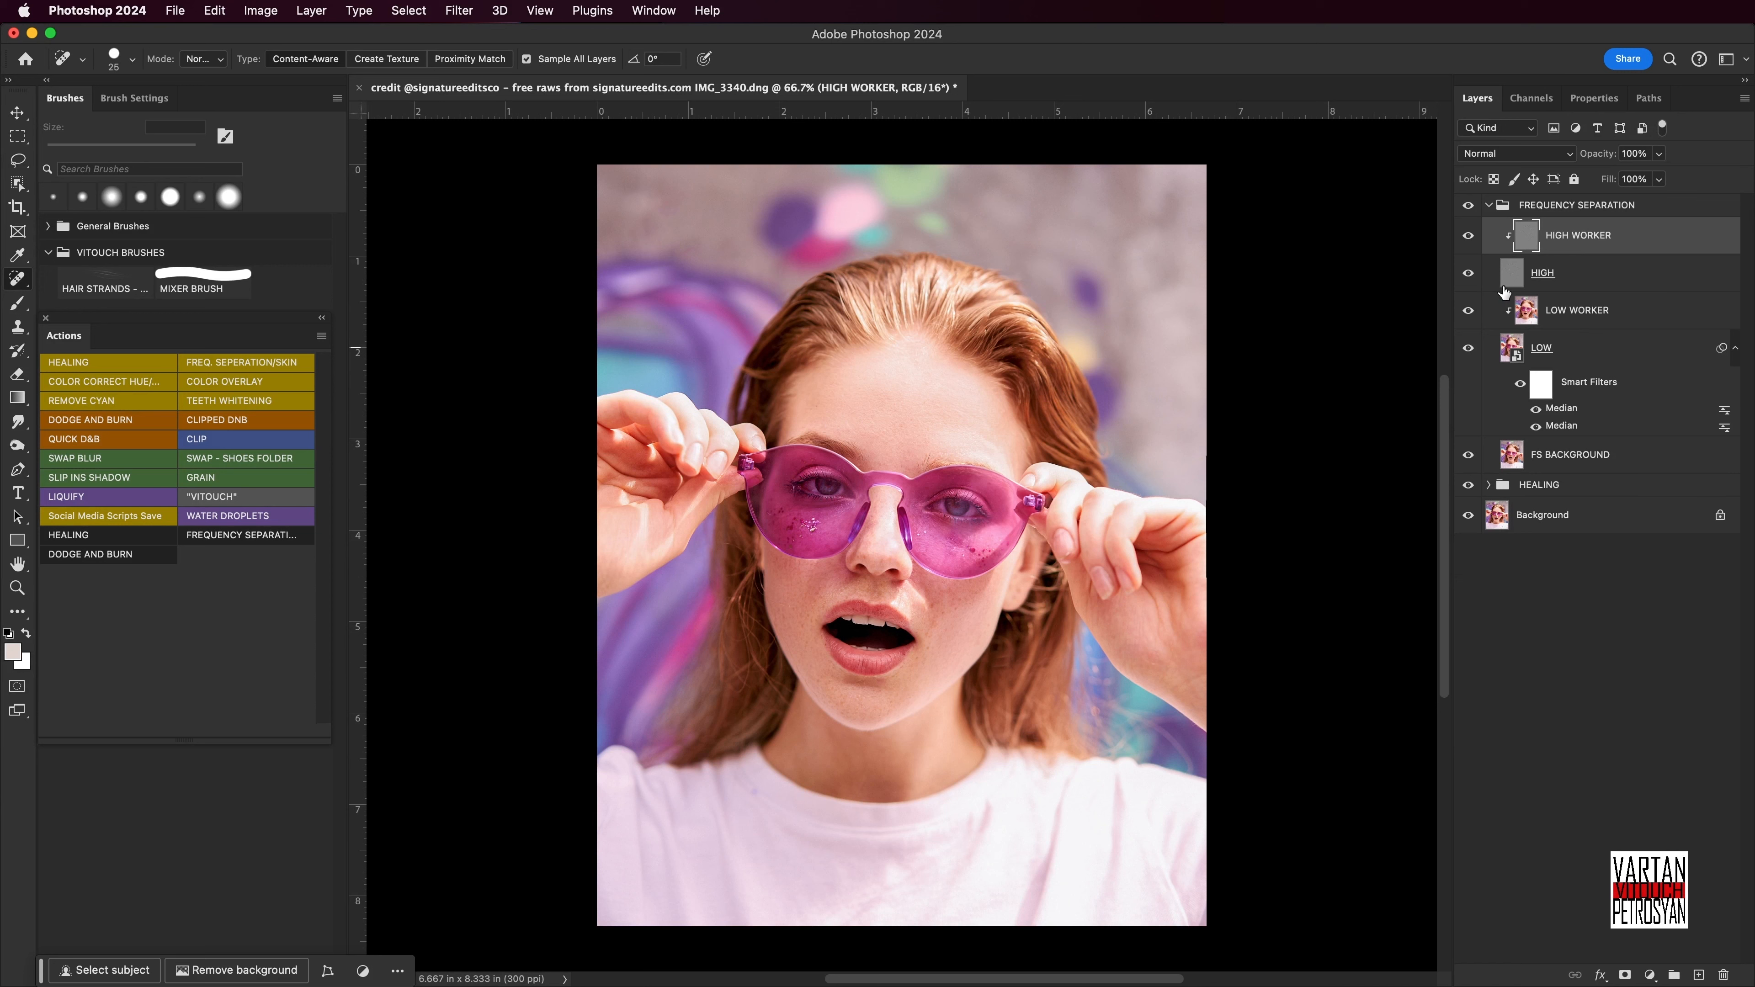
left_click(1468, 274)
left_click(1583, 314)
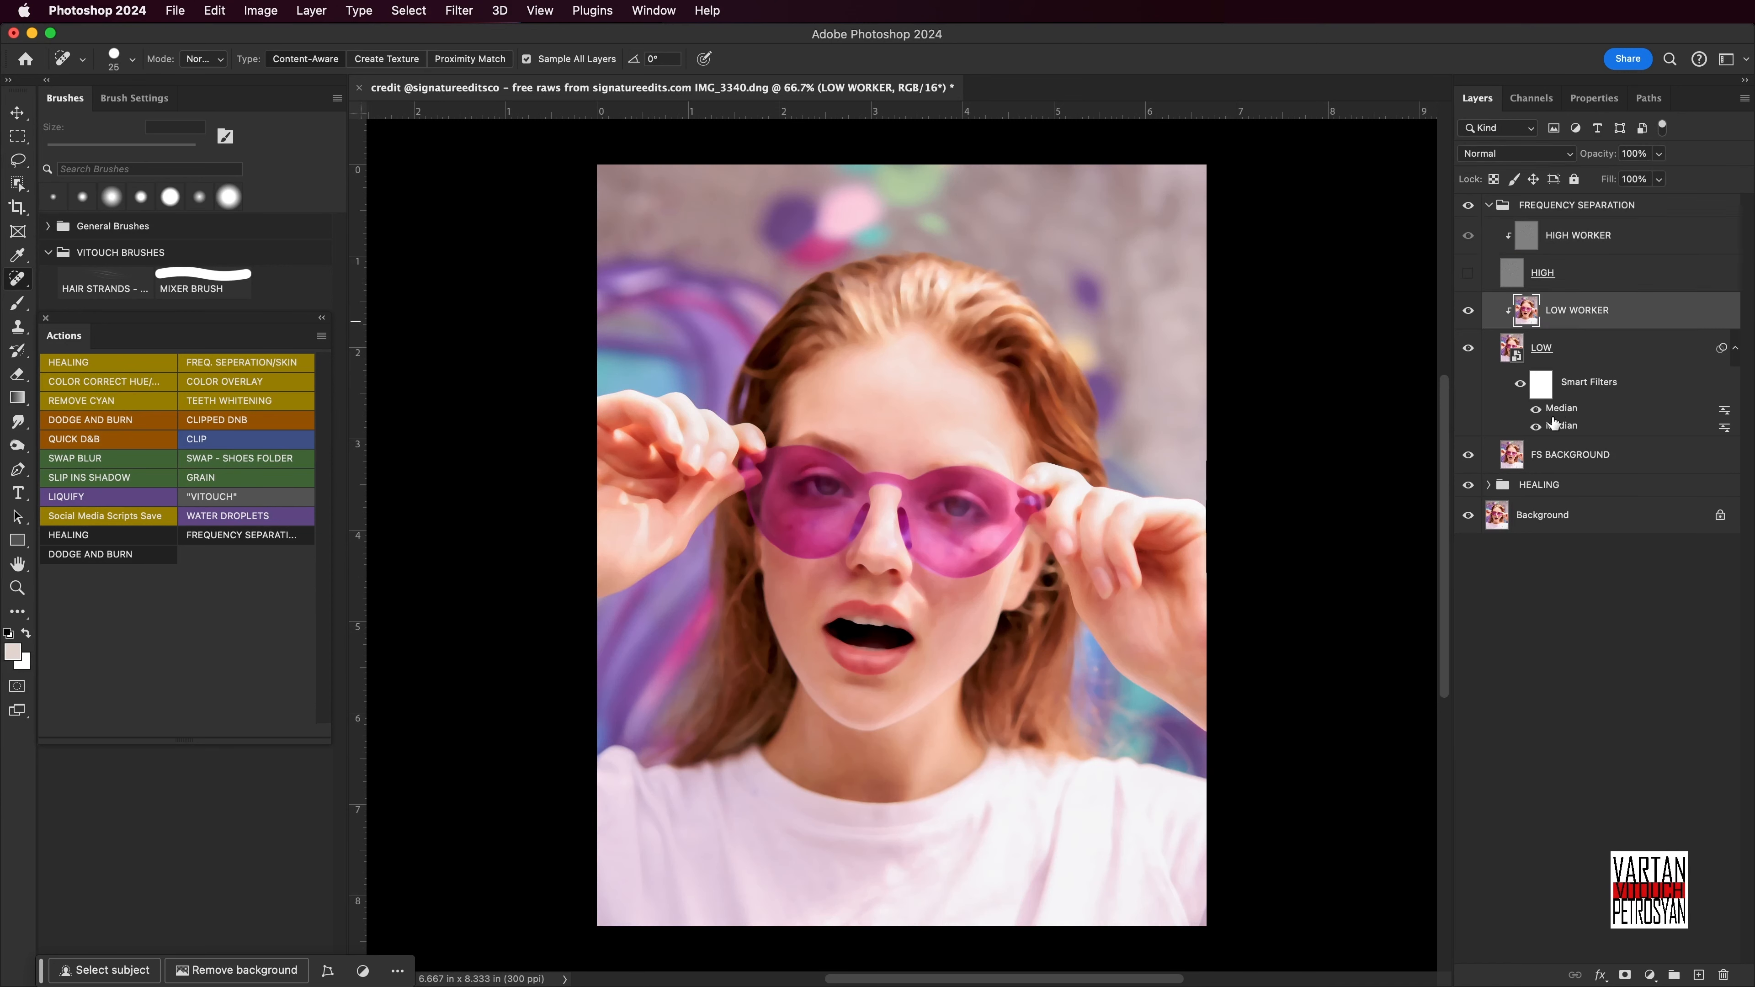
Sample tones for painting on the LOW WORKER layer with the Brush at 50 px, and show the HIGH layer again.
key("b")
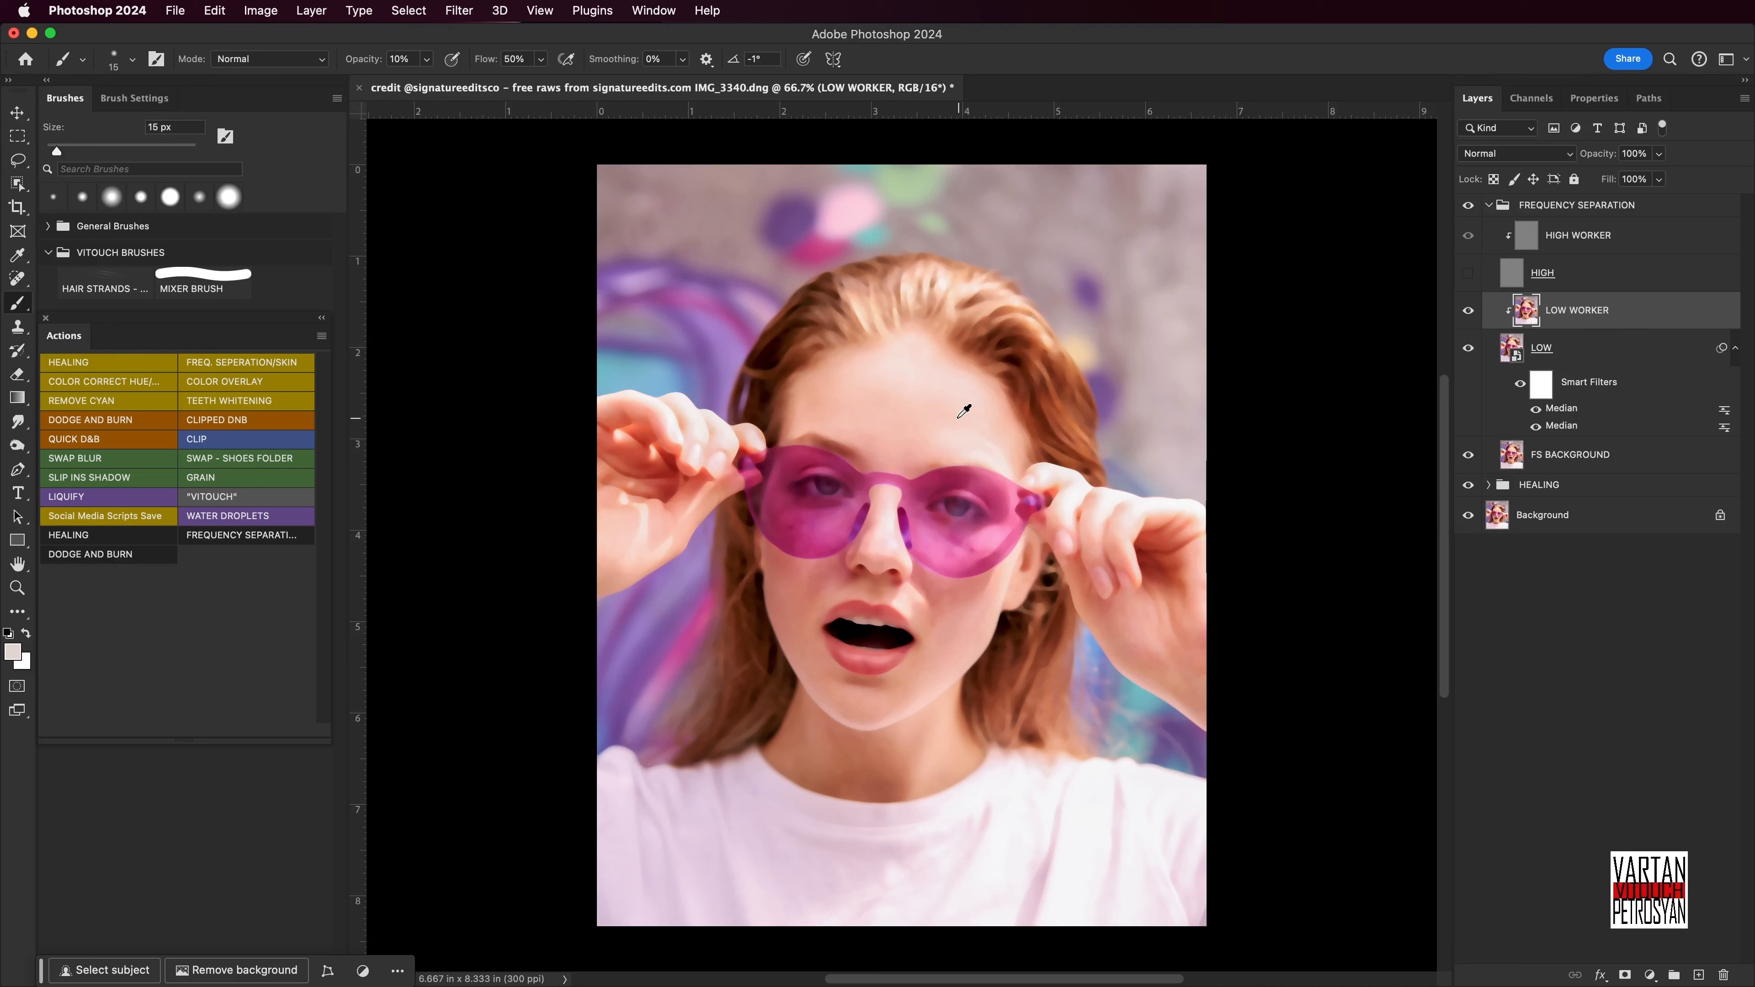
left_click(798, 738, "alt")
key("bracketright")
key("bracketright")
key("bracketright")
key("bracketright")
key("bracketright")
key("bracketright")
key("bracketright")
left_click(856, 748, "alt")
left_click(863, 764, "alt")
left_click(880, 773, "alt")
left_click(890, 776, "alt")
left_click(857, 760, "alt")
left_click(1468, 273)
Select the HIGH WORKER layer and ready the Clone Stamp, sampling the current layer, at the hairline above the forehead.
left_click(1589, 235)
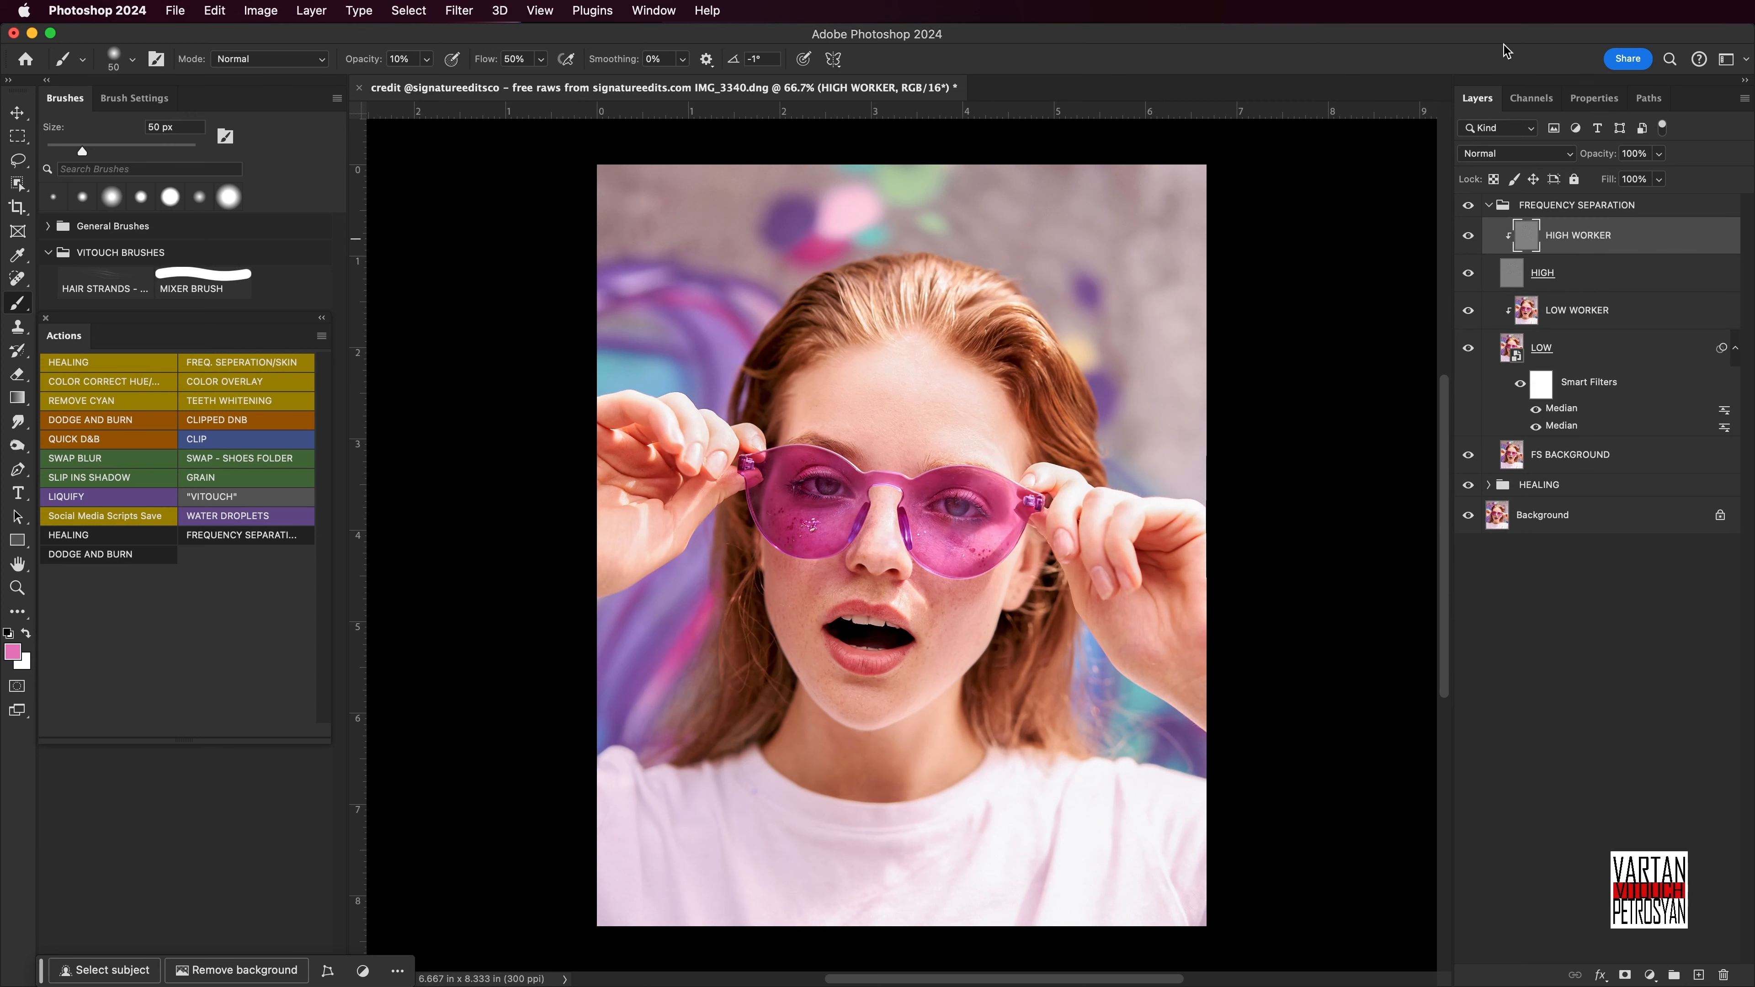
key("super+plus")
key("super+plus")
key("super+plus")
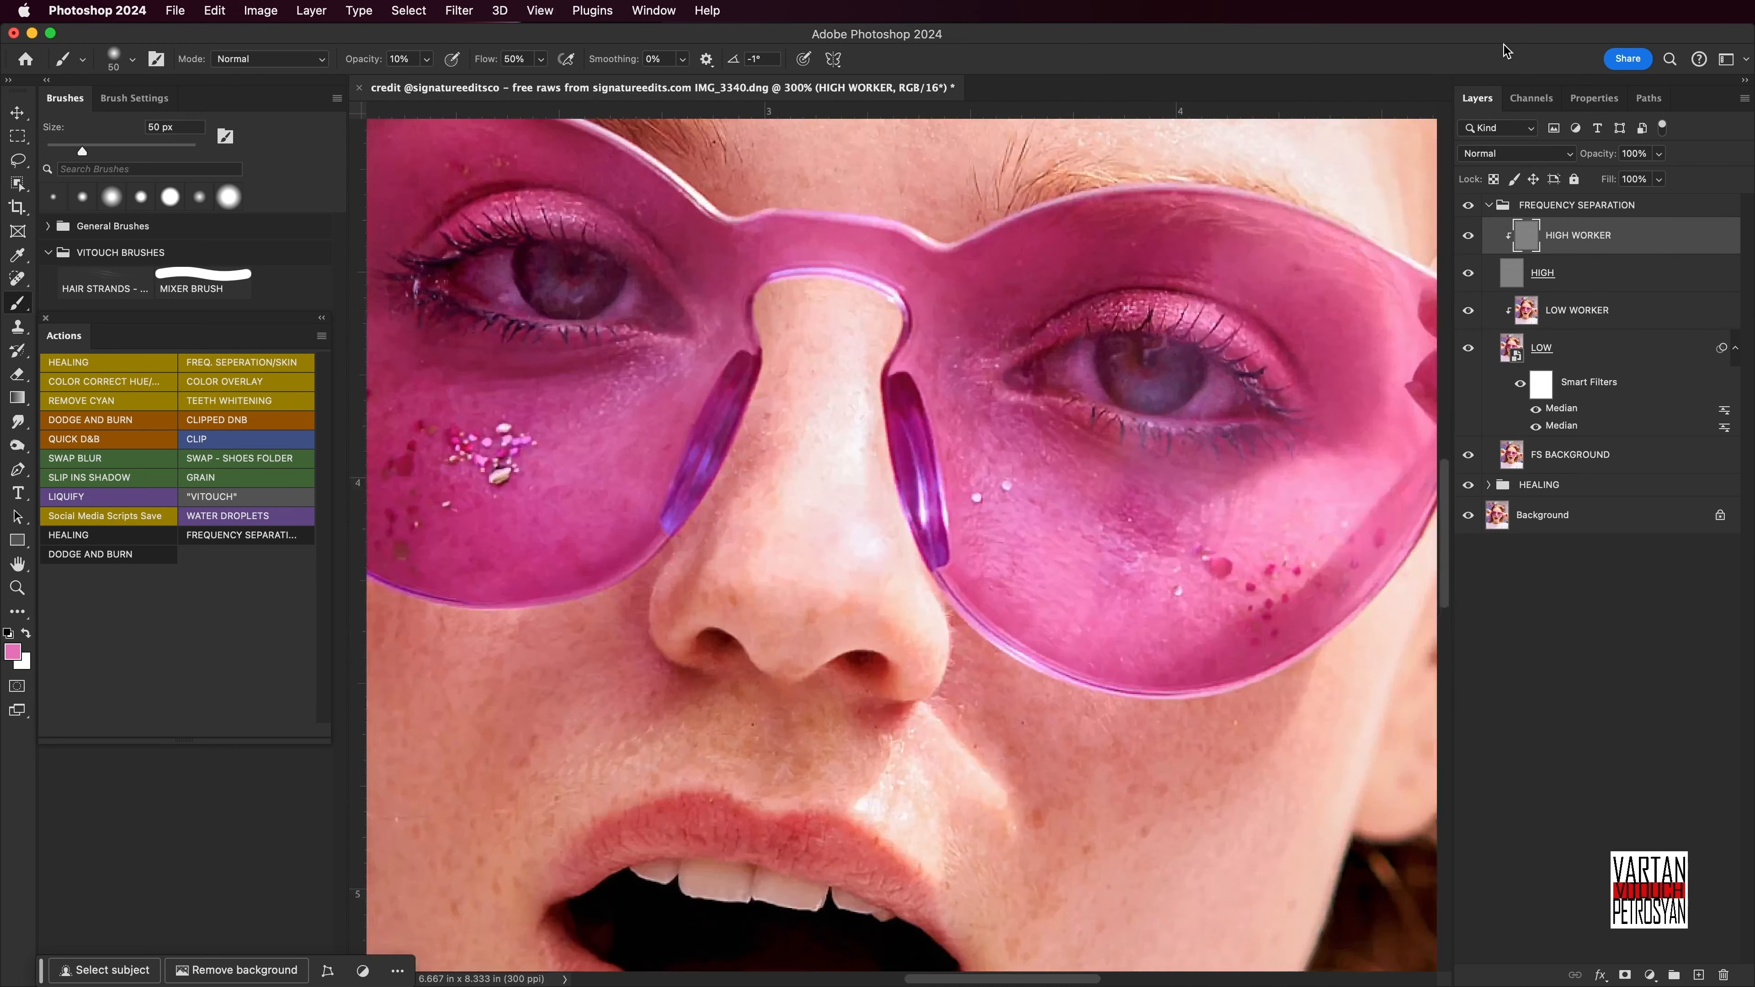
left_click_drag(985, 514, 967, 617)
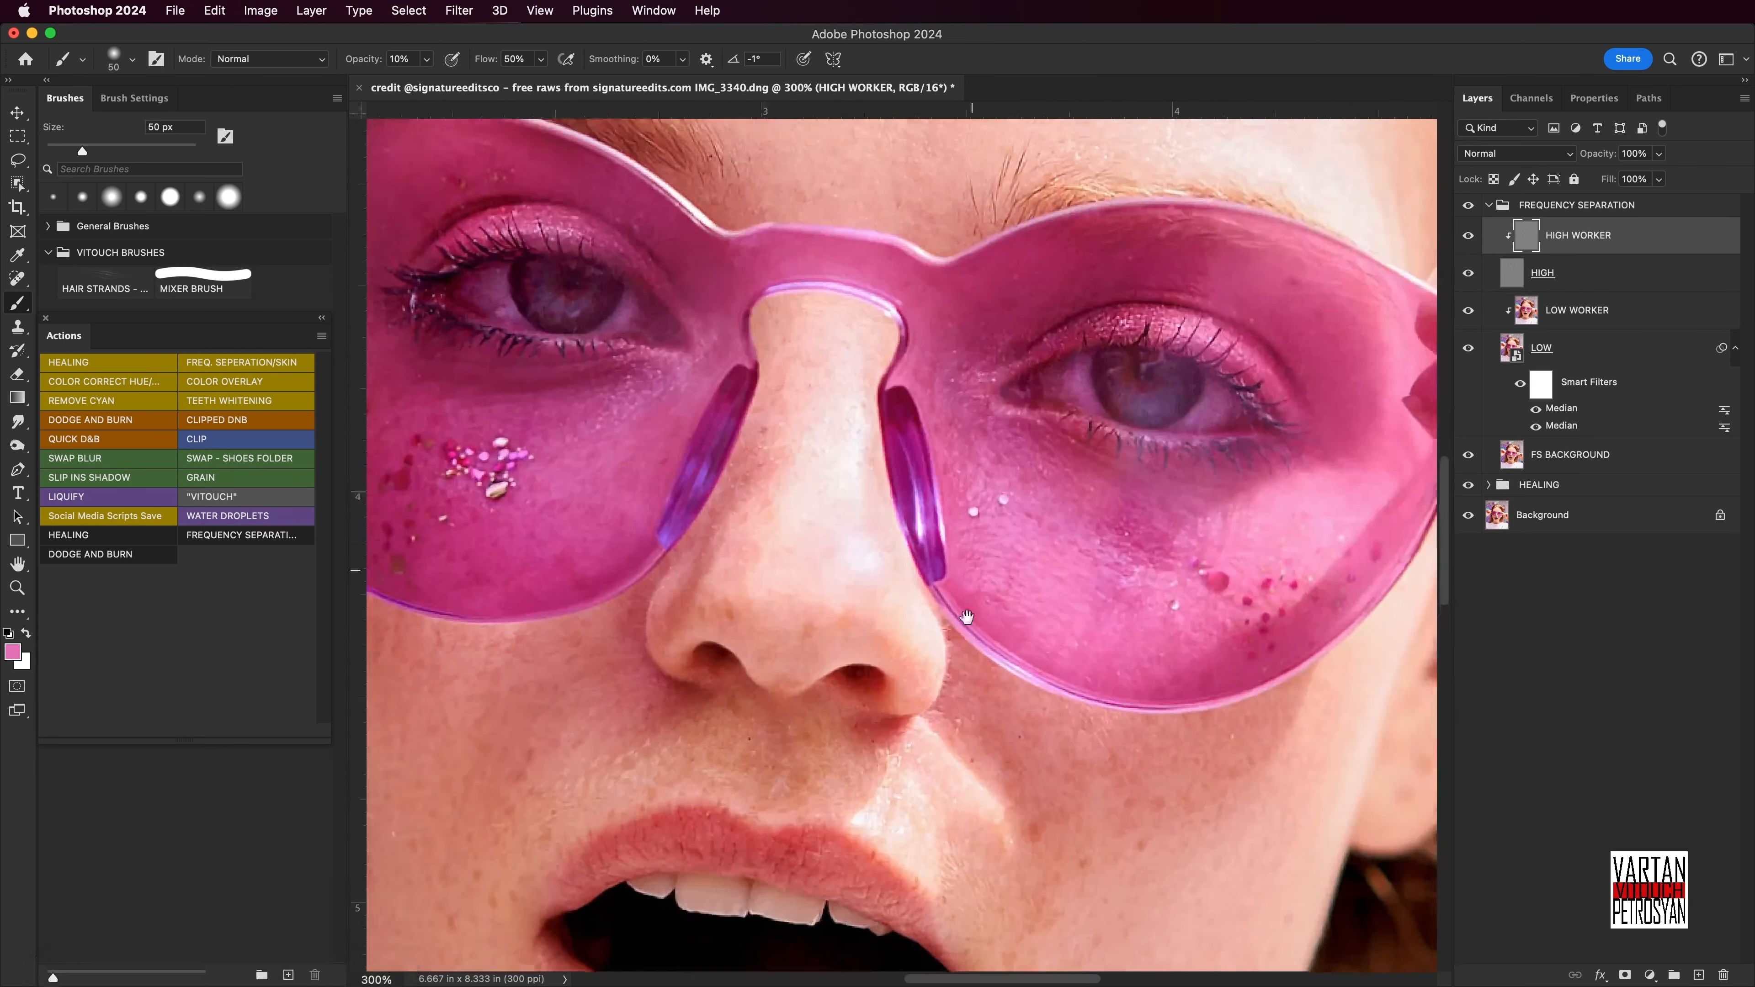
scroll(967, 617, "up", 10)
key("s")
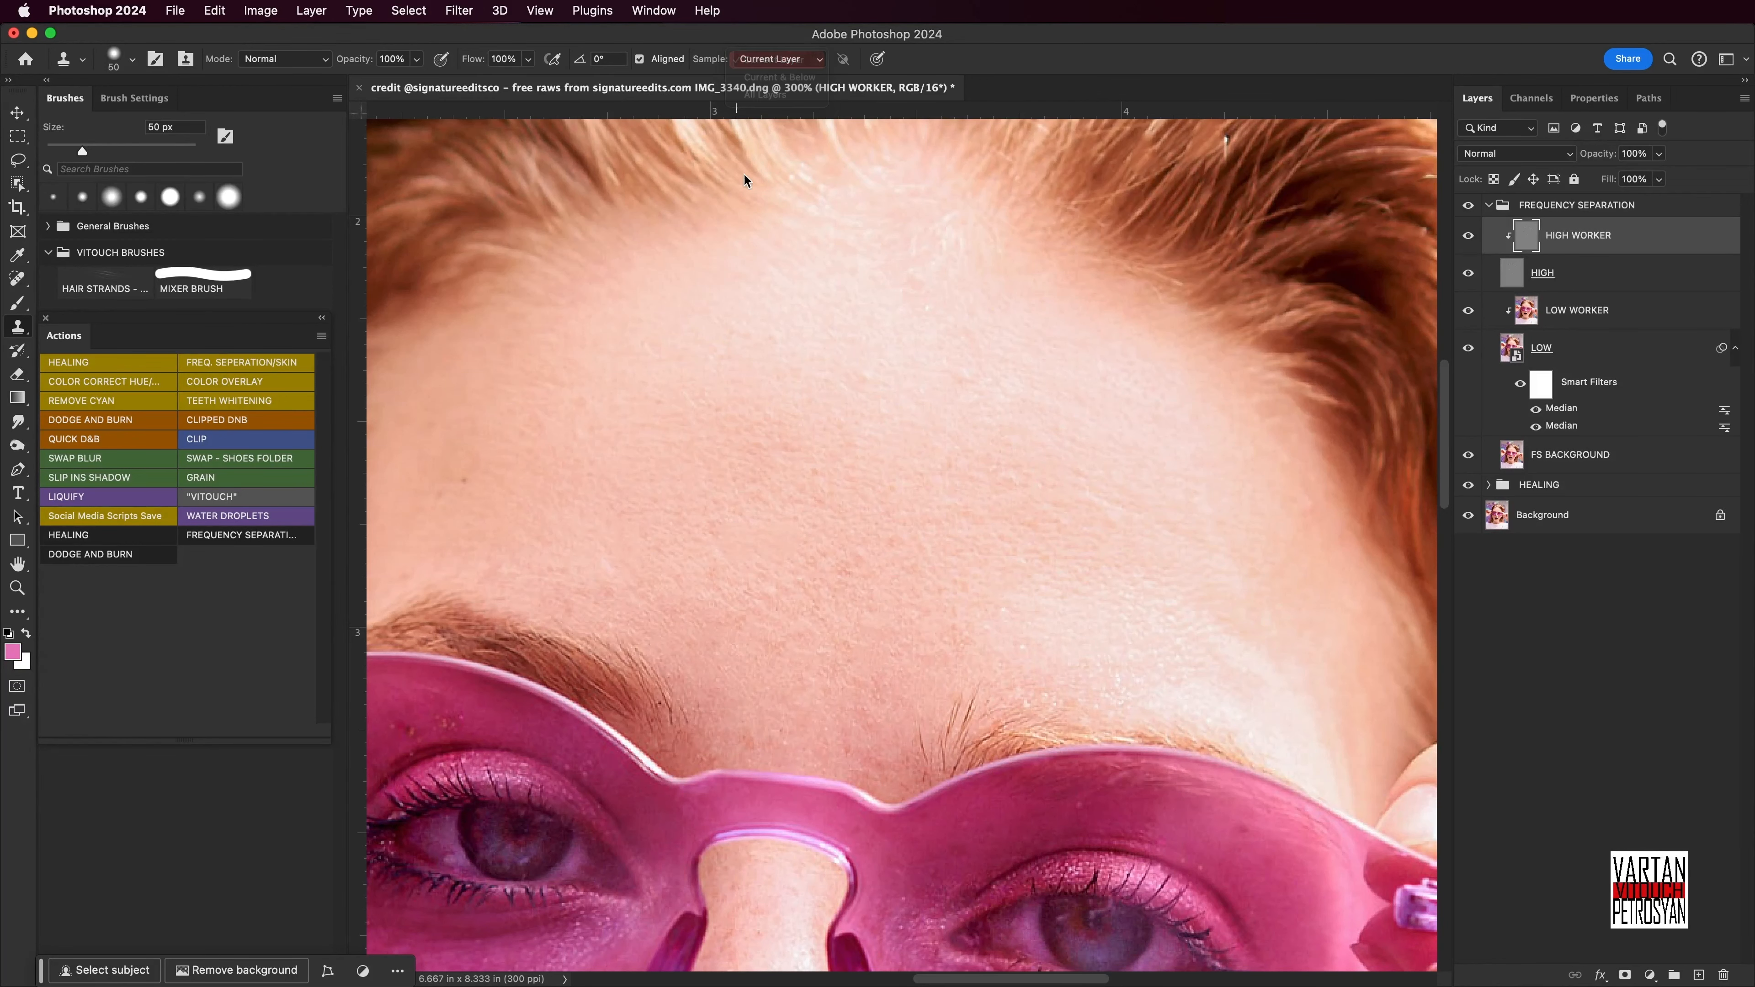
scroll(1021, 462, "up", 5)
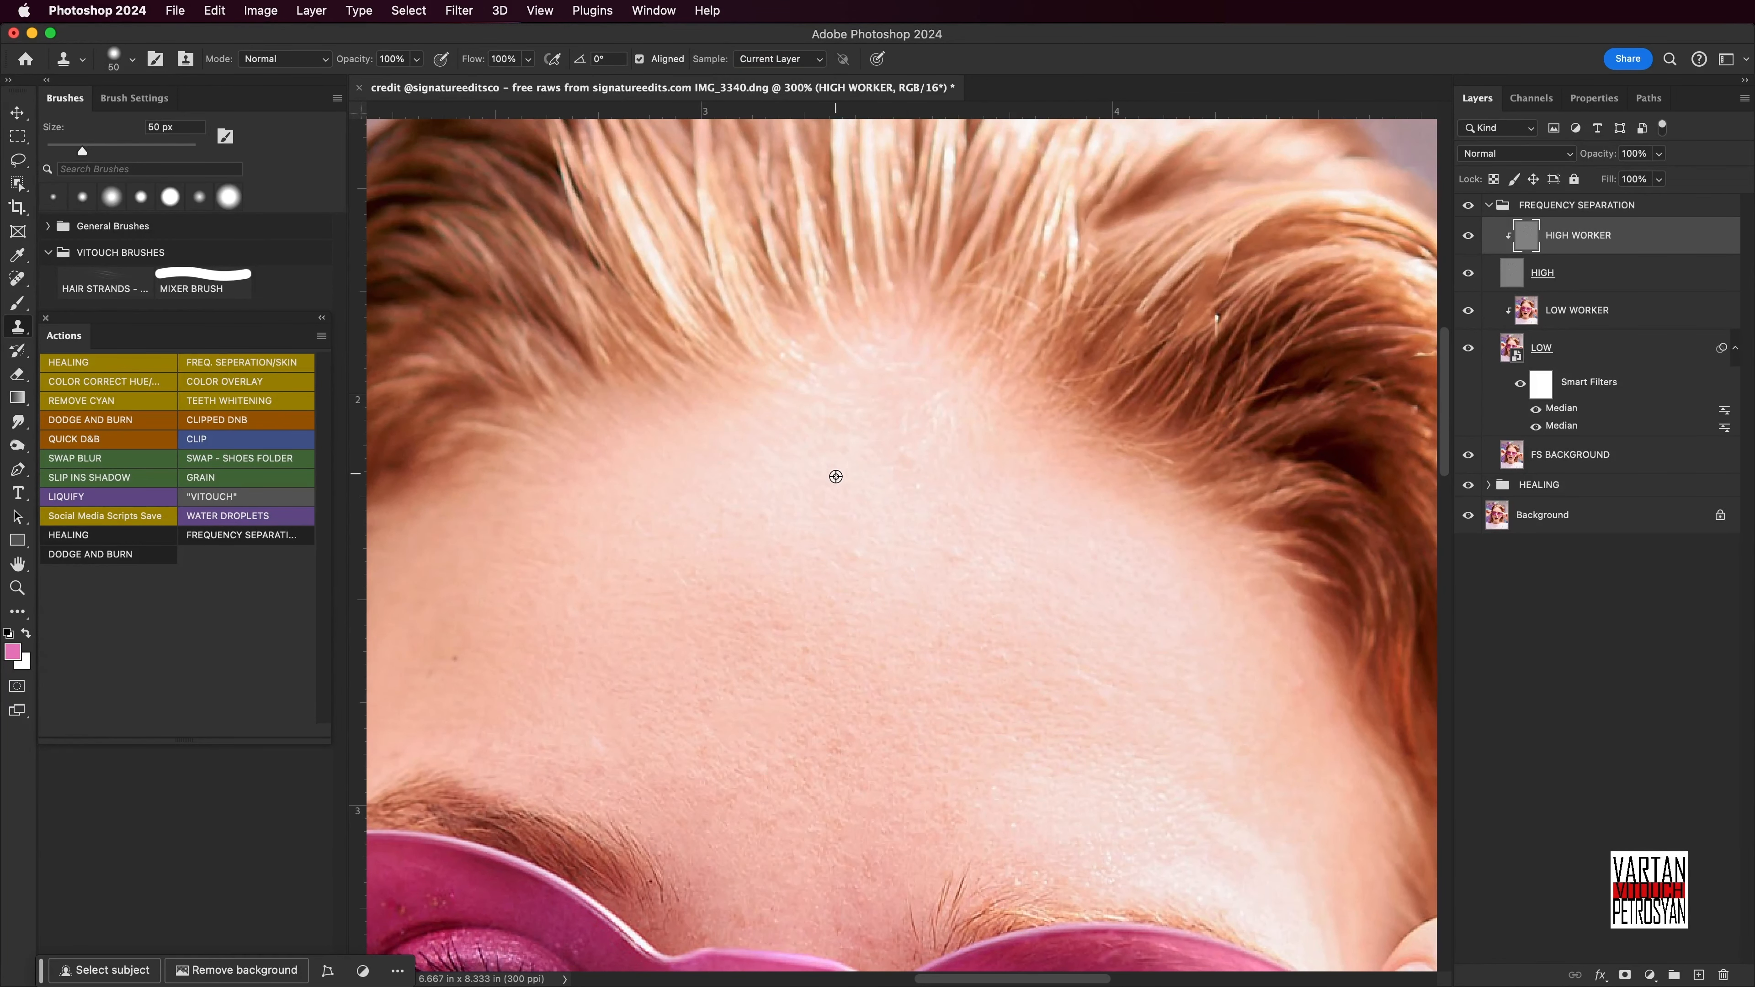
scroll(1011, 510, "right", 3)
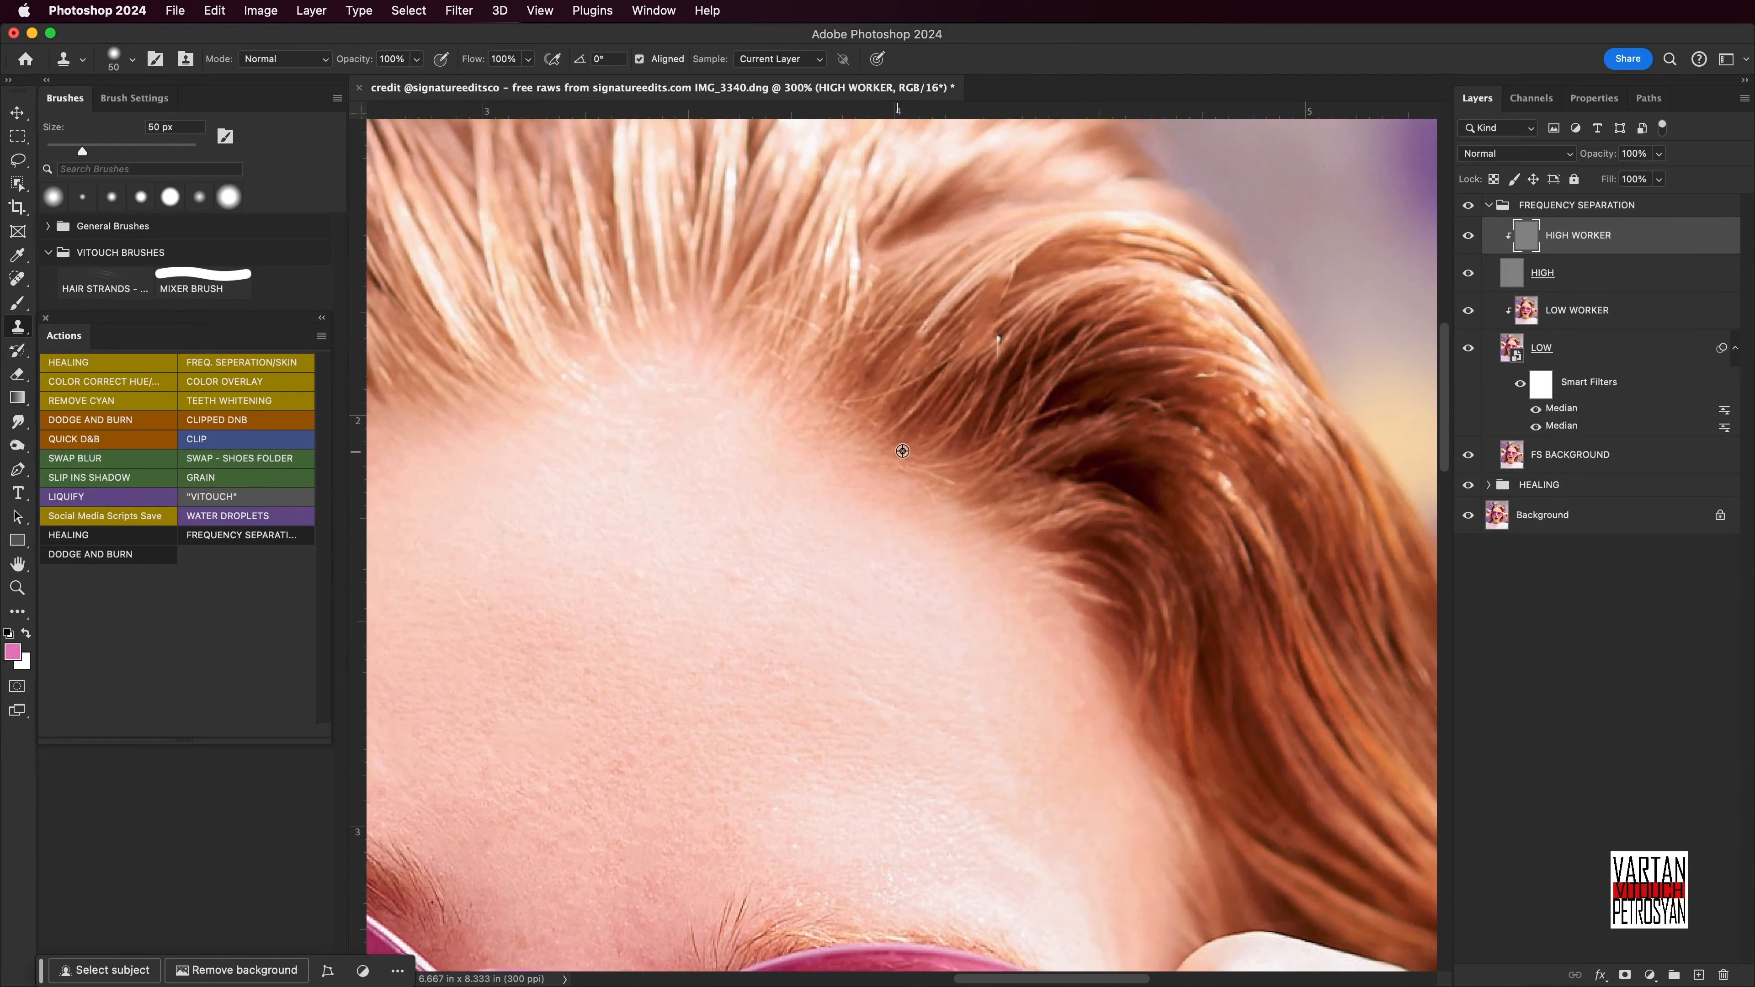
left_click(1046, 324, "alt")
mouse_move(990, 301)
left_mouse_down()
mouse_move(1010, 282)
mouse_move(985, 318)
left_mouse_up()
key("super+z")
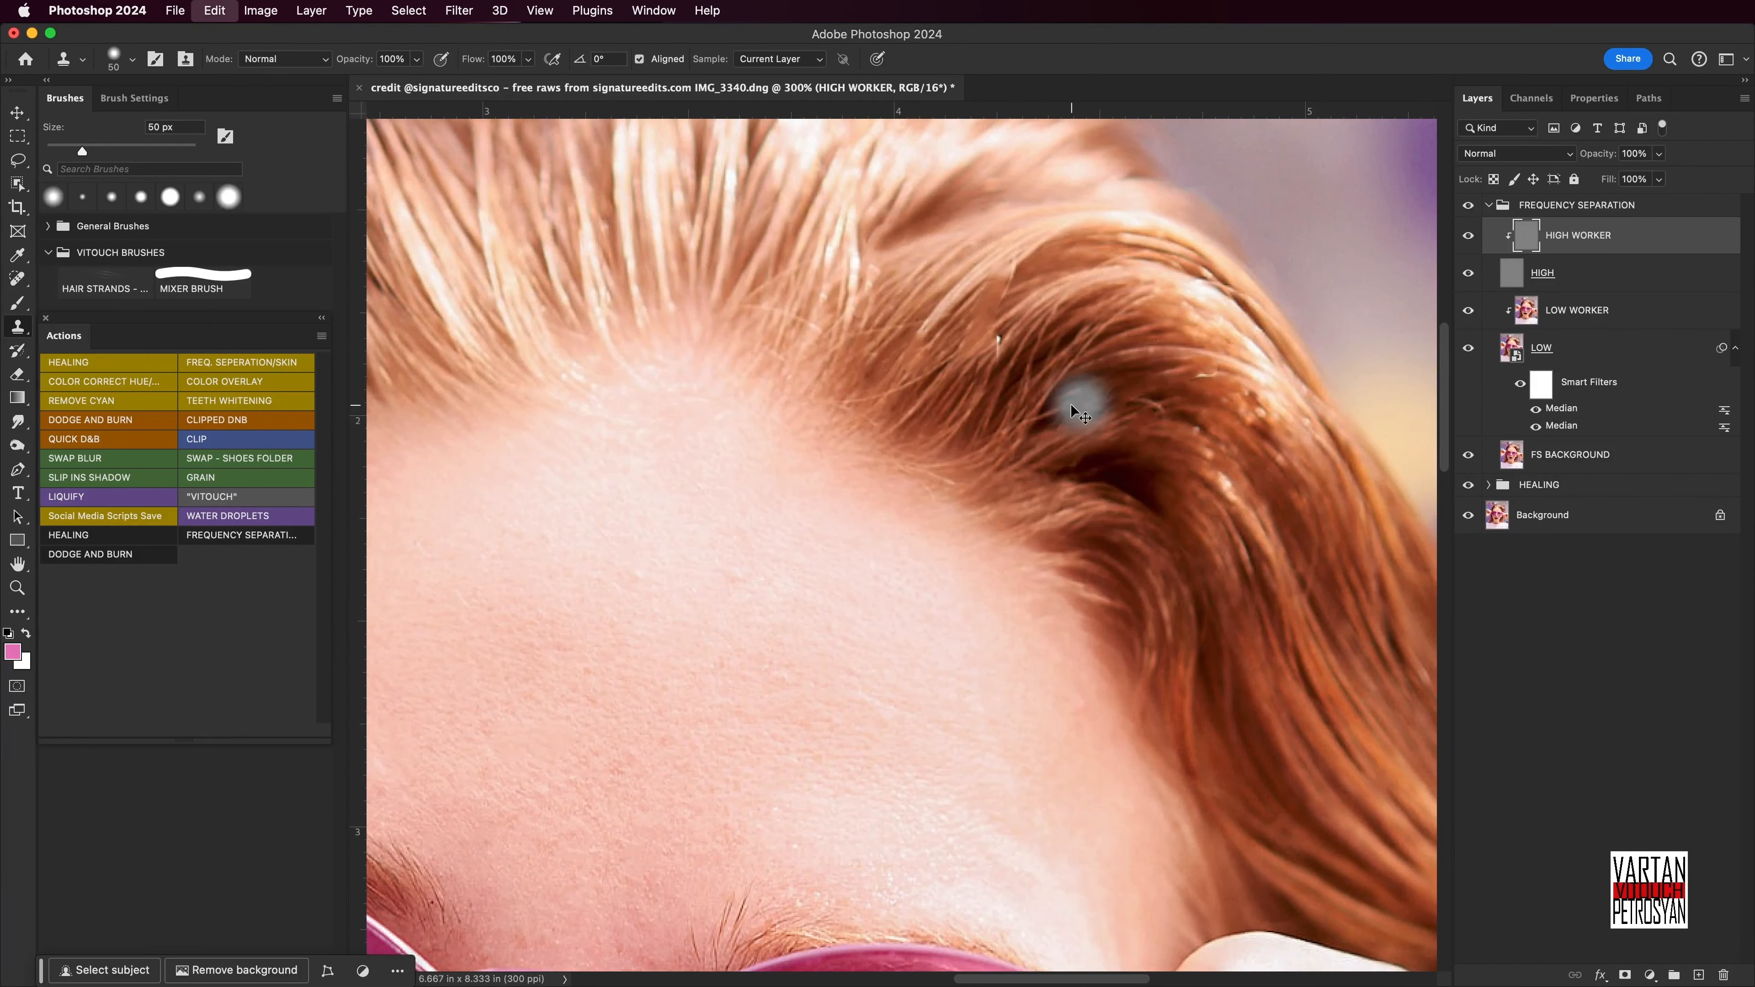
Clone hair texture over the bright speck in the hair above the forehead with a 25 px Clone Stamp.
key("bracketleft")
key("bracketleft")
key("bracketleft")
key("bracketleft")
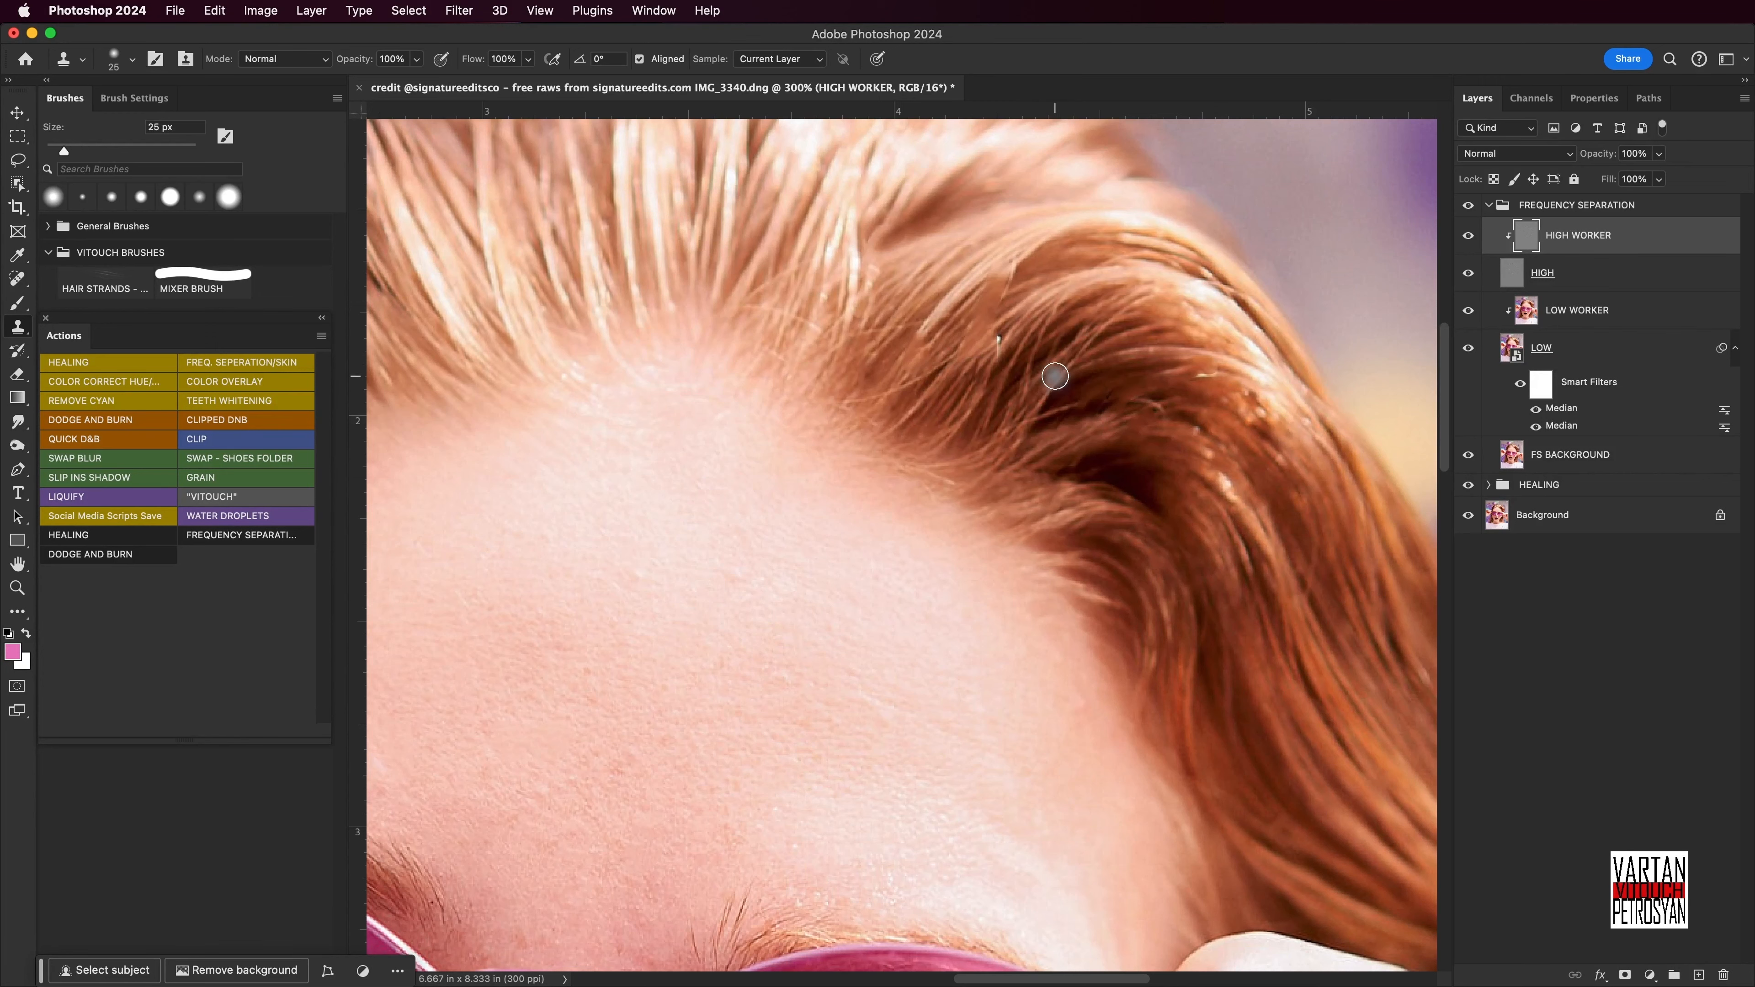
left_click(1026, 322, "alt")
left_click_drag(998, 337, 998, 356)
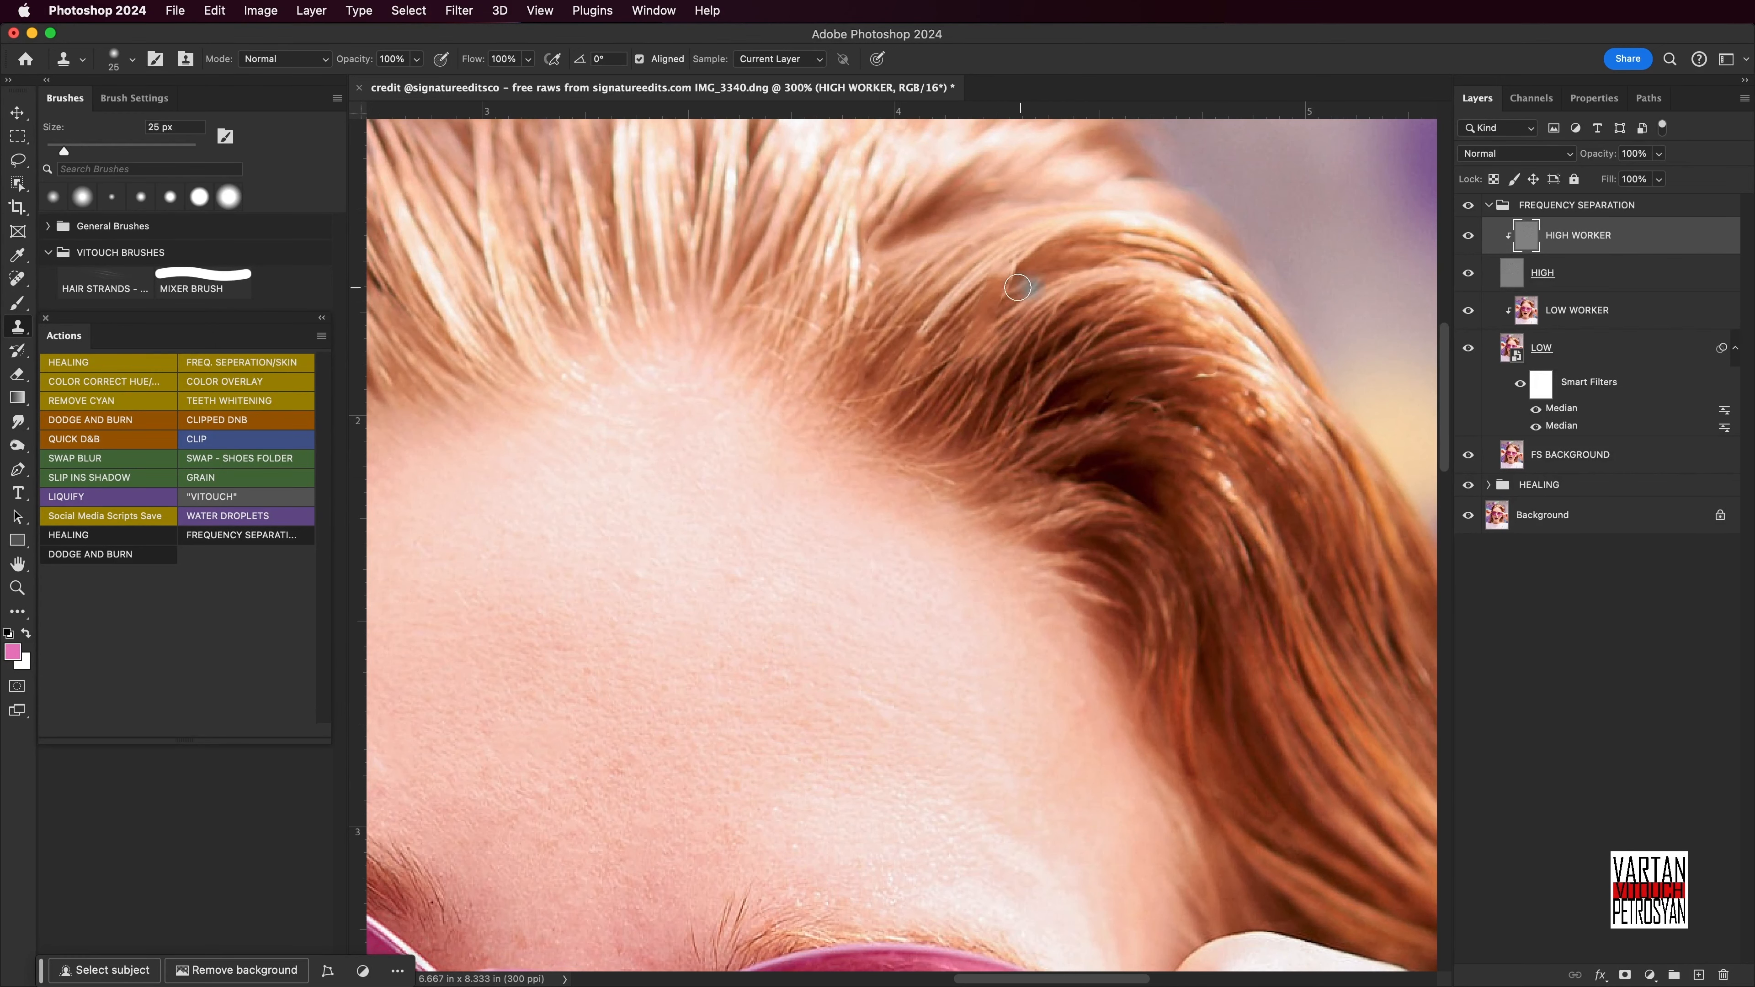
Clone away the two light glitter dots beside the nose behind the sunglasses lens on the HIGH WORKER layer.
scroll(874, 533, "down", 15)
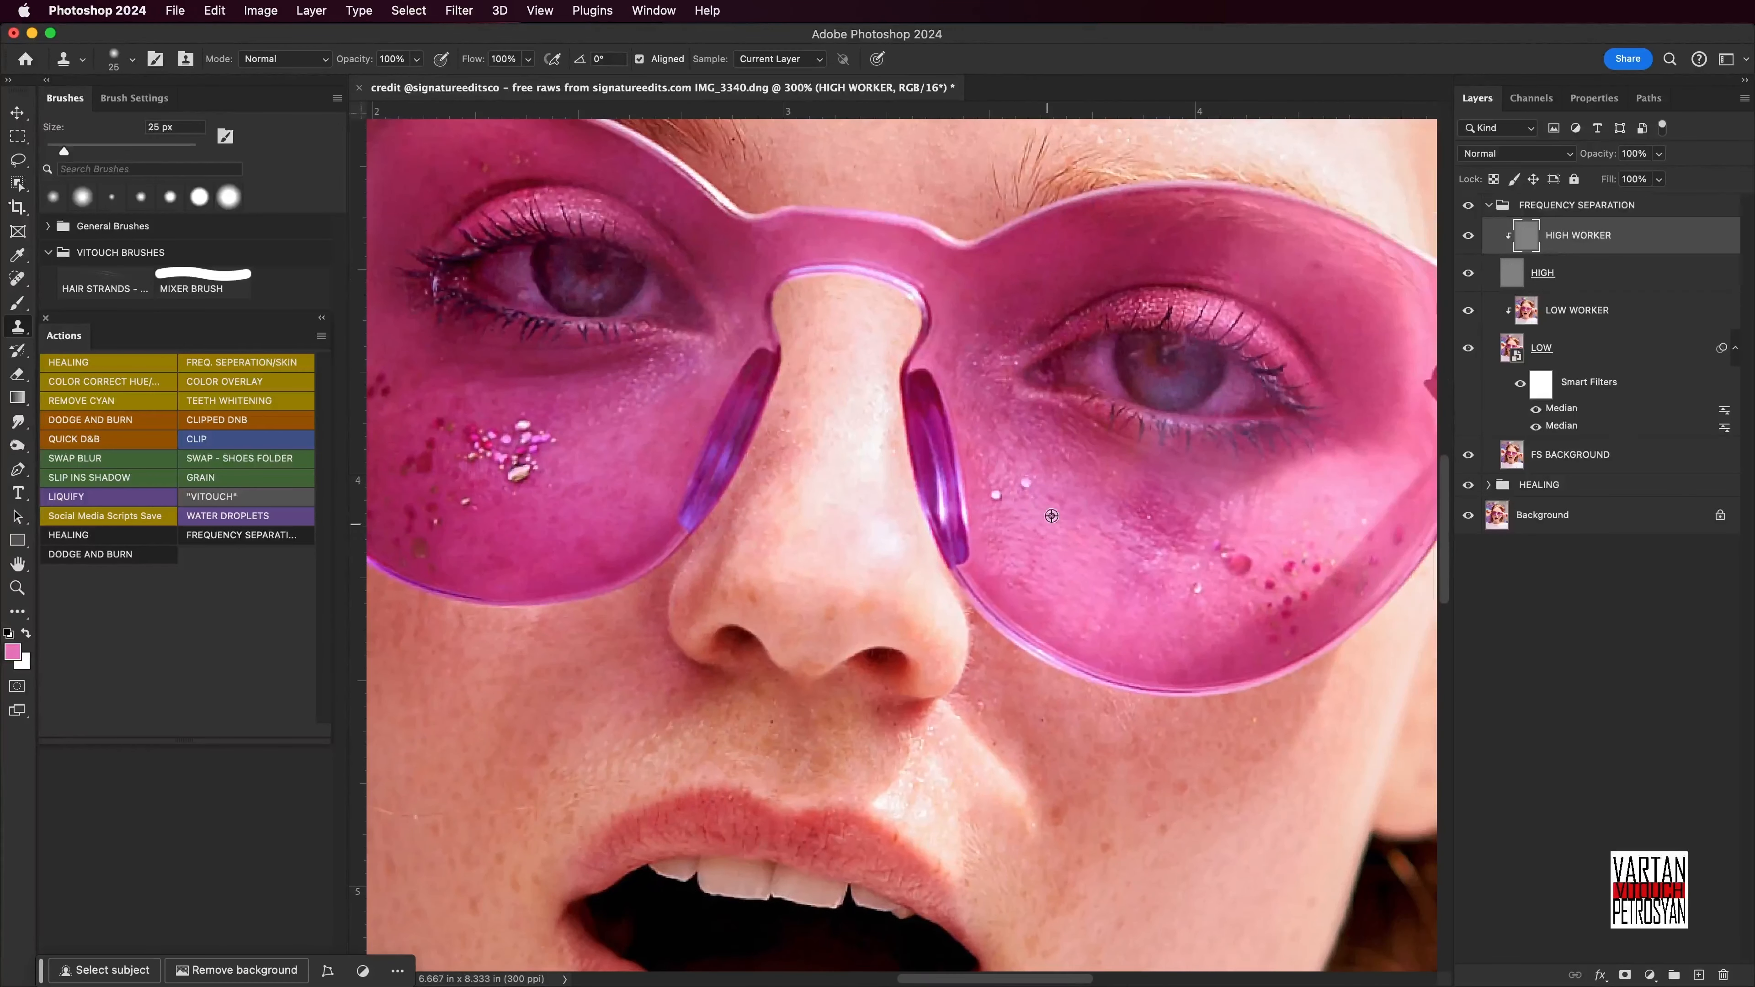
left_click(1027, 513, "alt")
left_click(997, 497)
left_click(1017, 522, "alt")
left_click(1027, 485)
scroll(1025, 515, "right", 2)
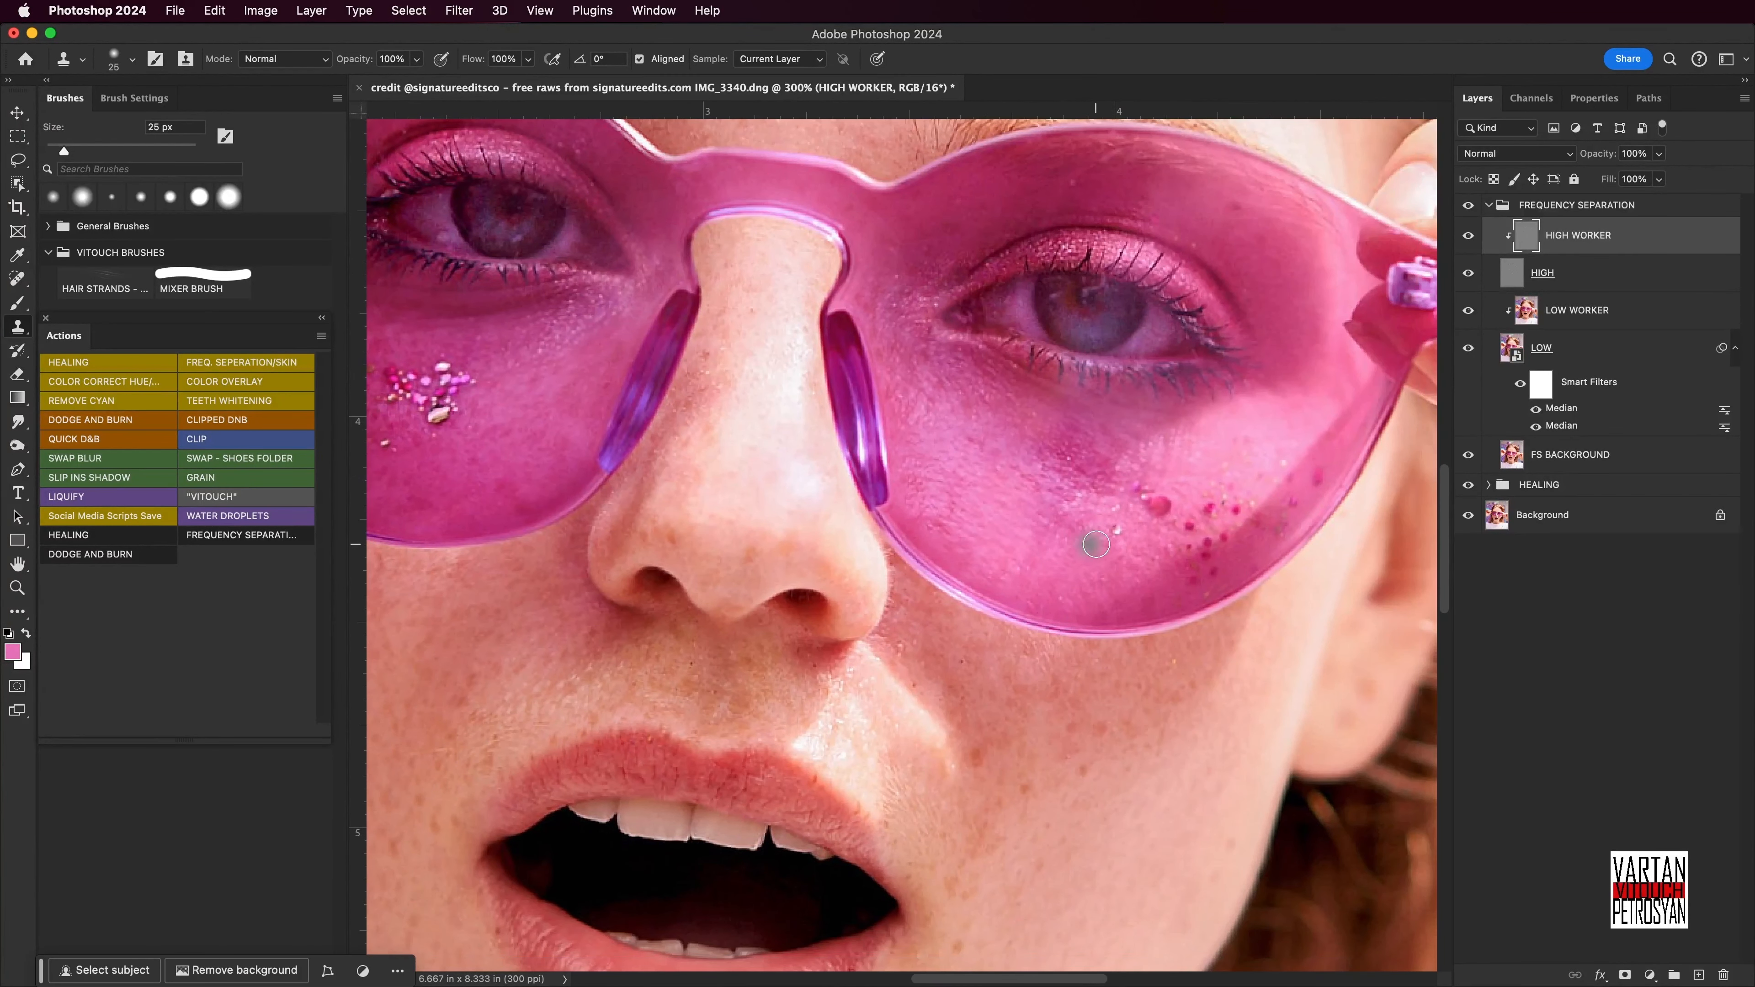
scroll(810, 403, "left", 10)
key("super+0")
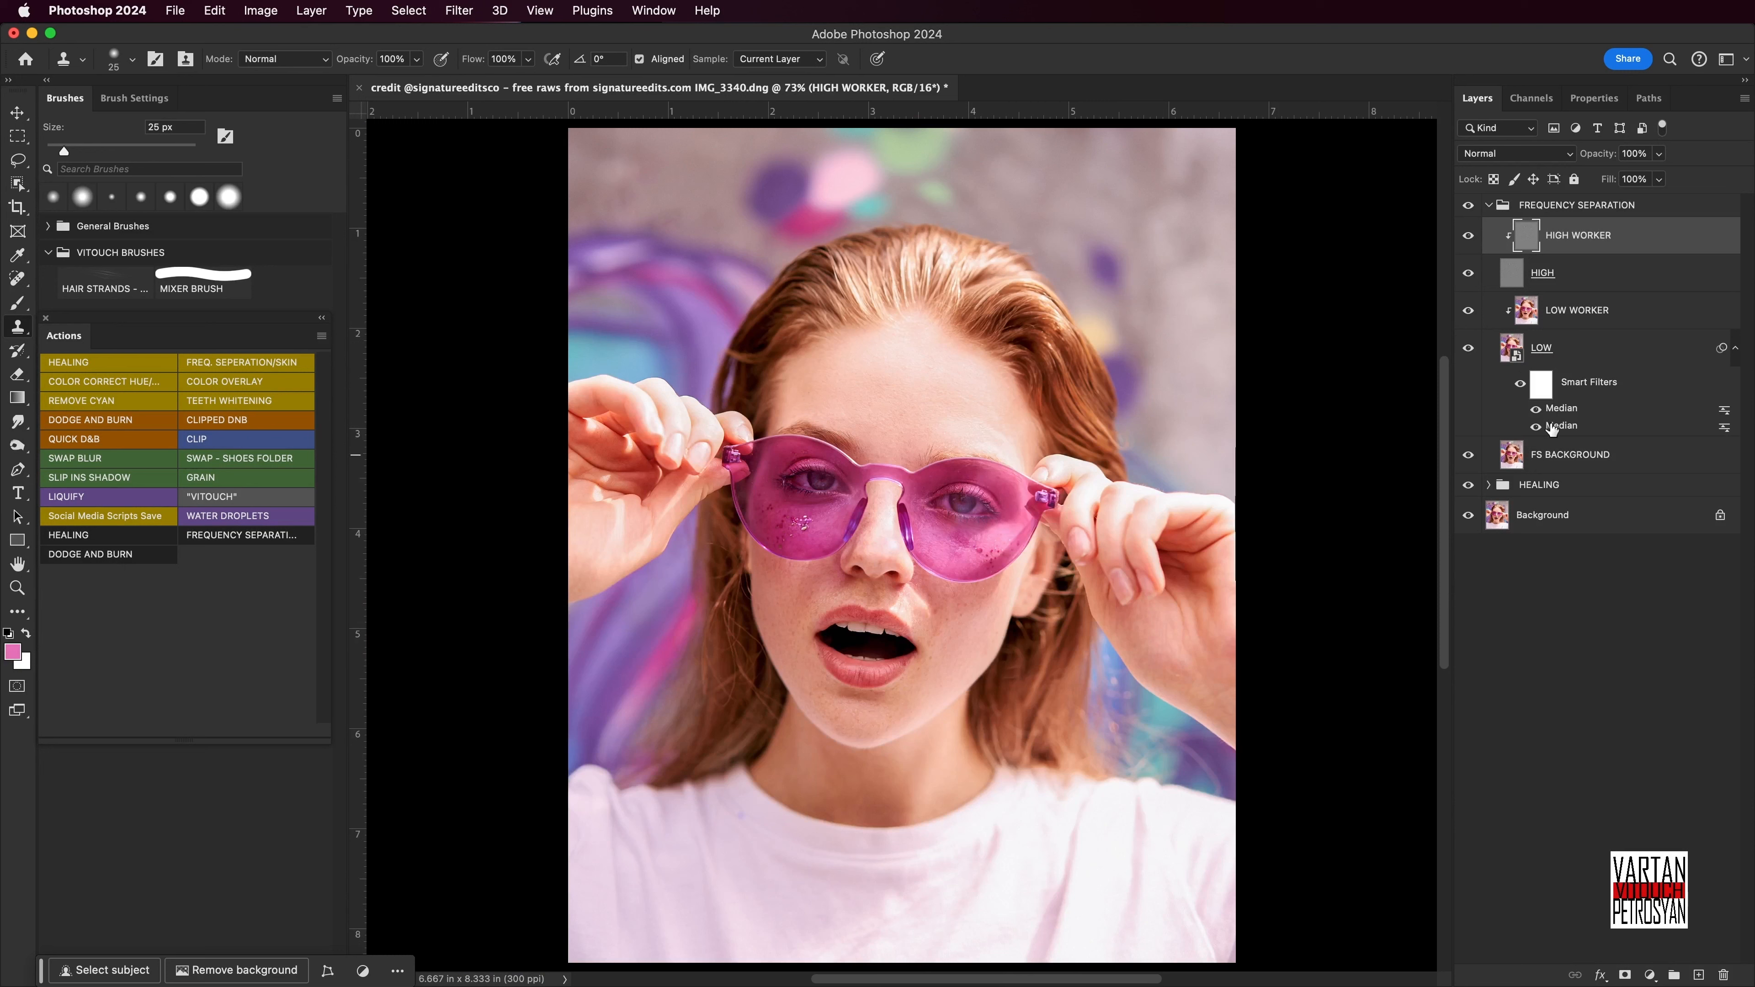
Collapse the FREQUENCY SEPARATION group and play the DODGE AND BURN action above it.
left_click(1490, 207)
left_click(1529, 207)
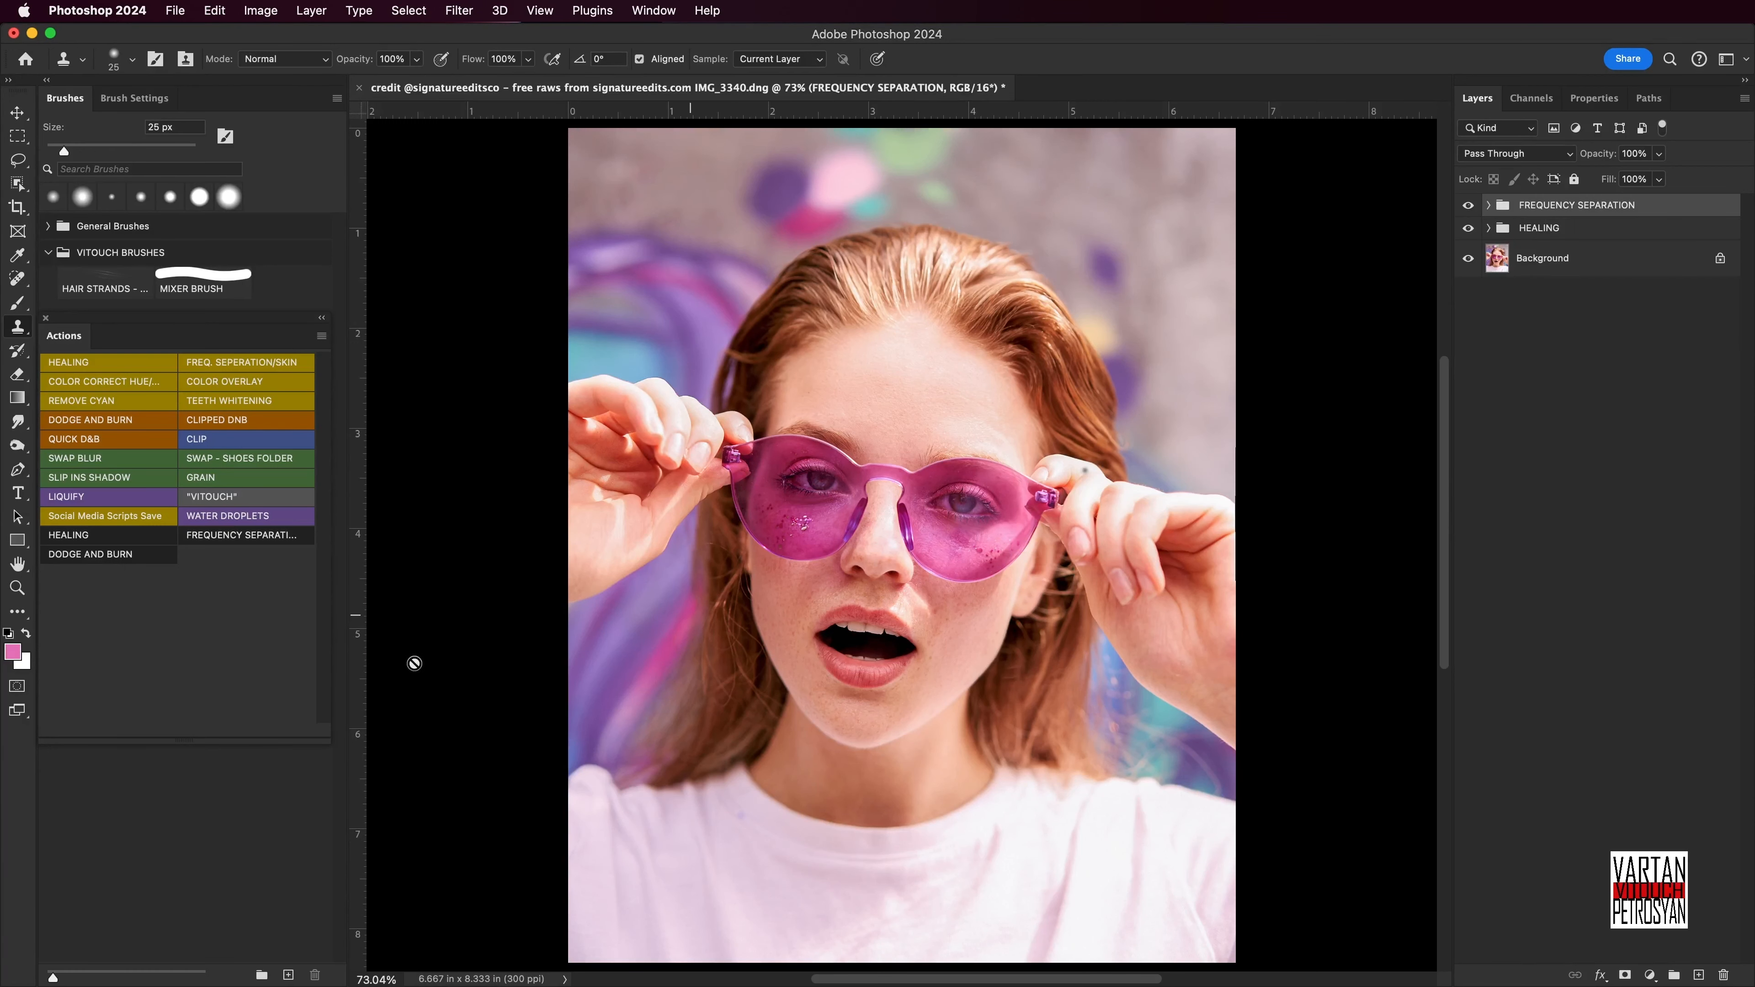
left_click(111, 554)
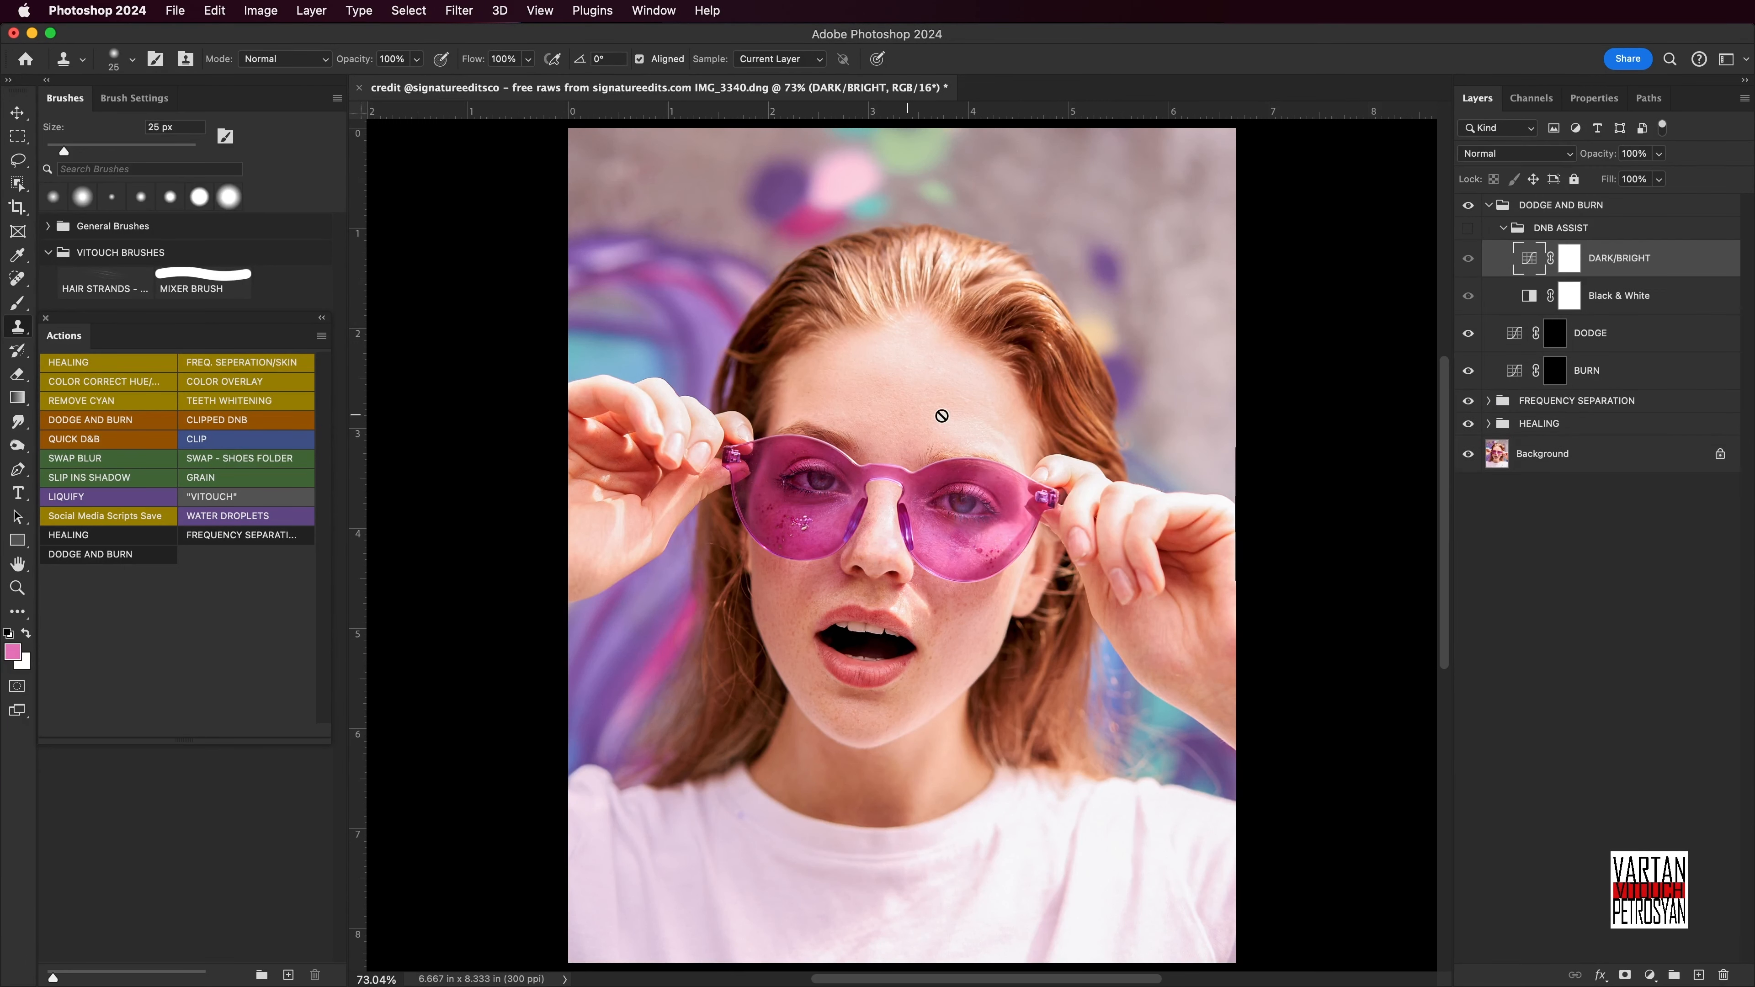
Show the DNB ASSIST group and pull the DARK/BRIGHT curve's midtones down to darken the black-and-white view.
left_click(1469, 229)
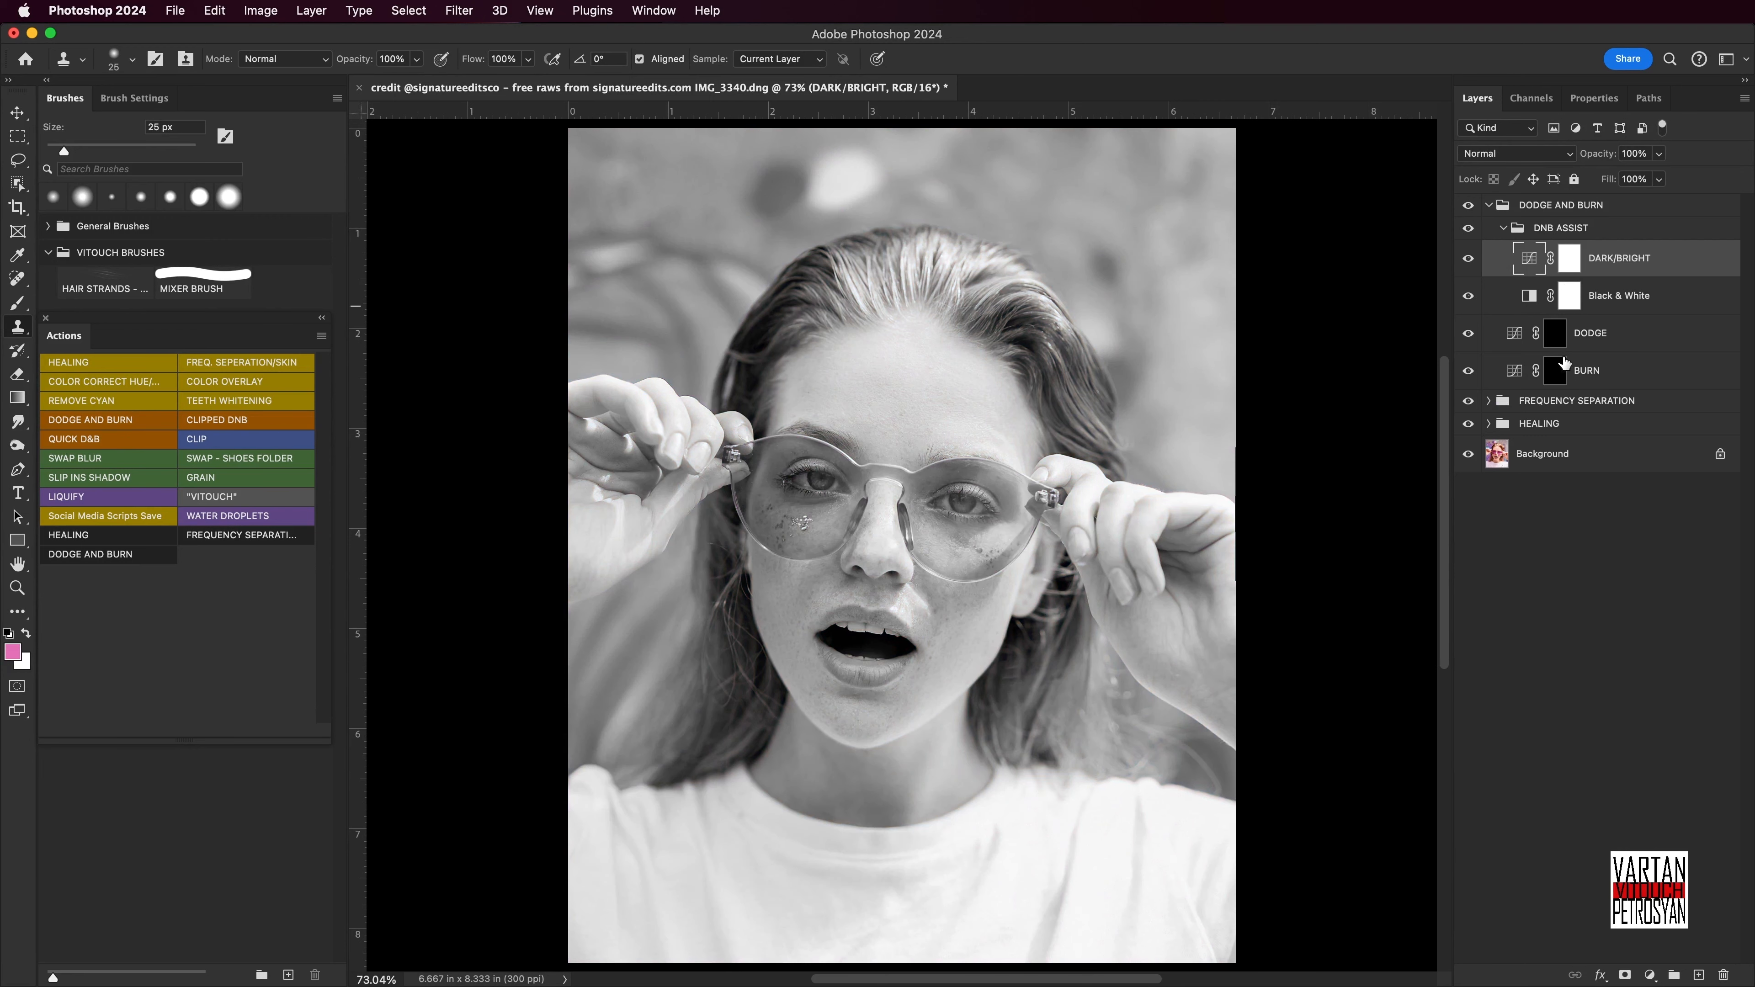
double_click(1541, 262)
left_click_drag(1619, 299, 1642, 357)
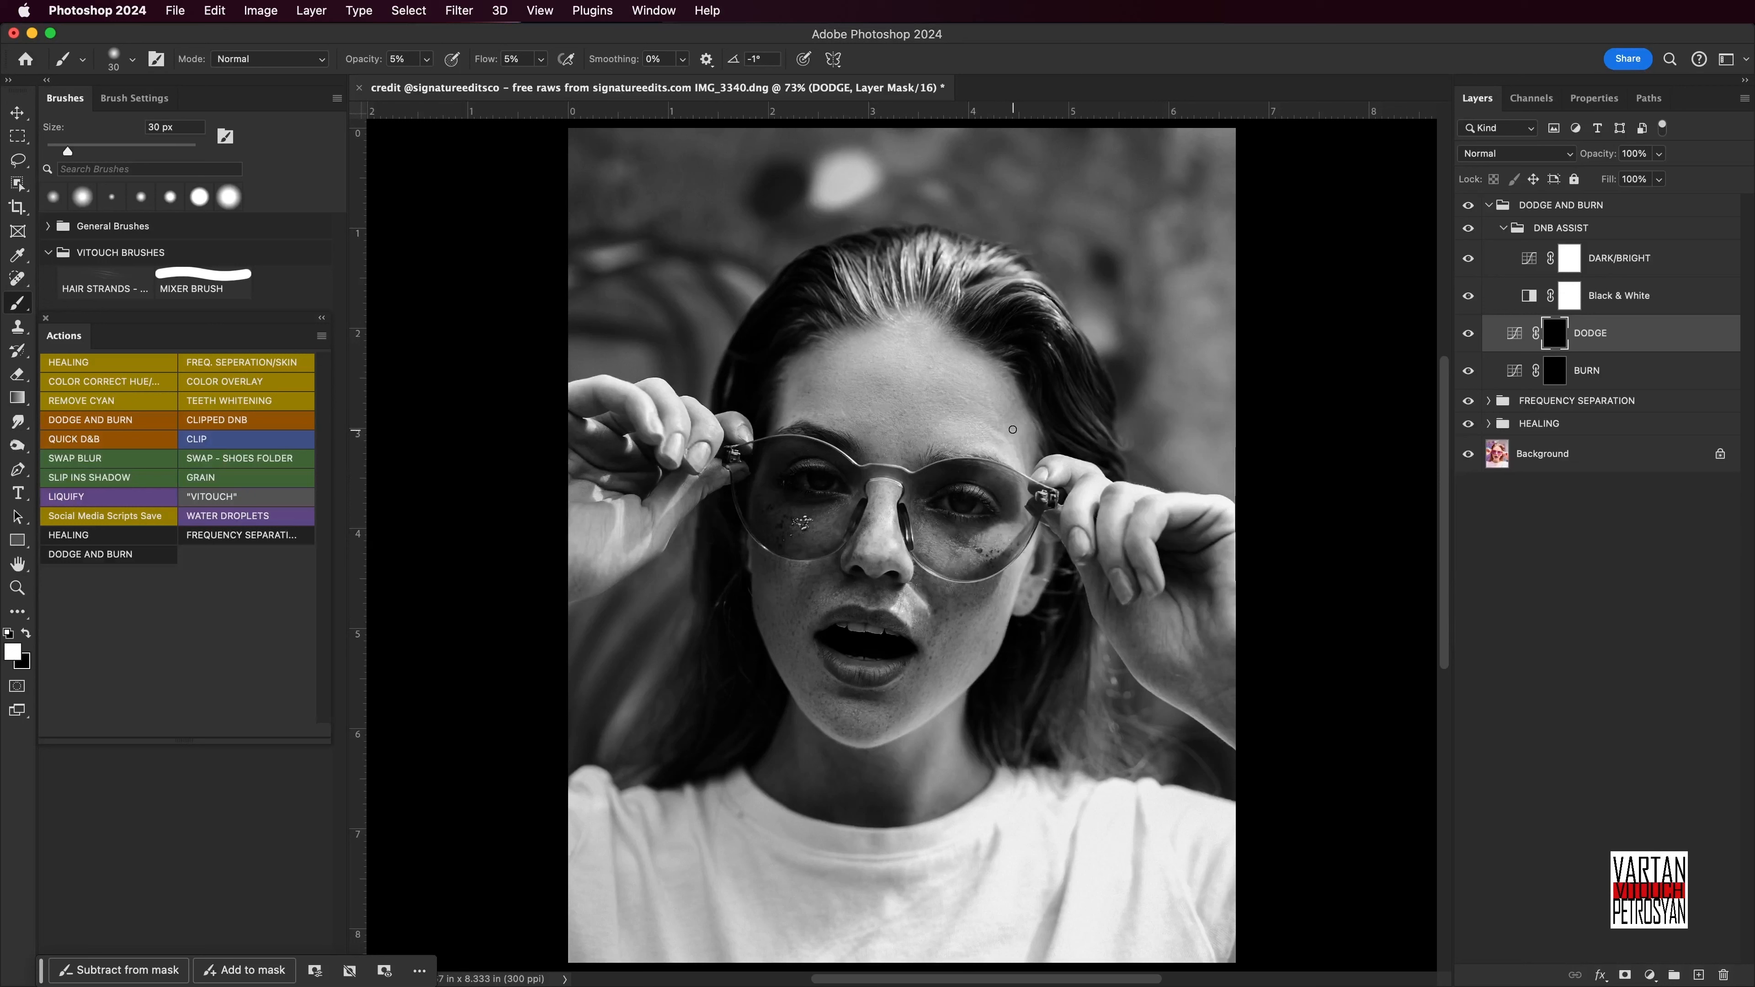
Brush the forehead on the DODGE and BURN layer masks at 5% opacity and 5% flow, reducing the brush to 15 px.
key("[")
key("[")
key("[")
left_click(1000, 428)
key("alt+bracketleft")
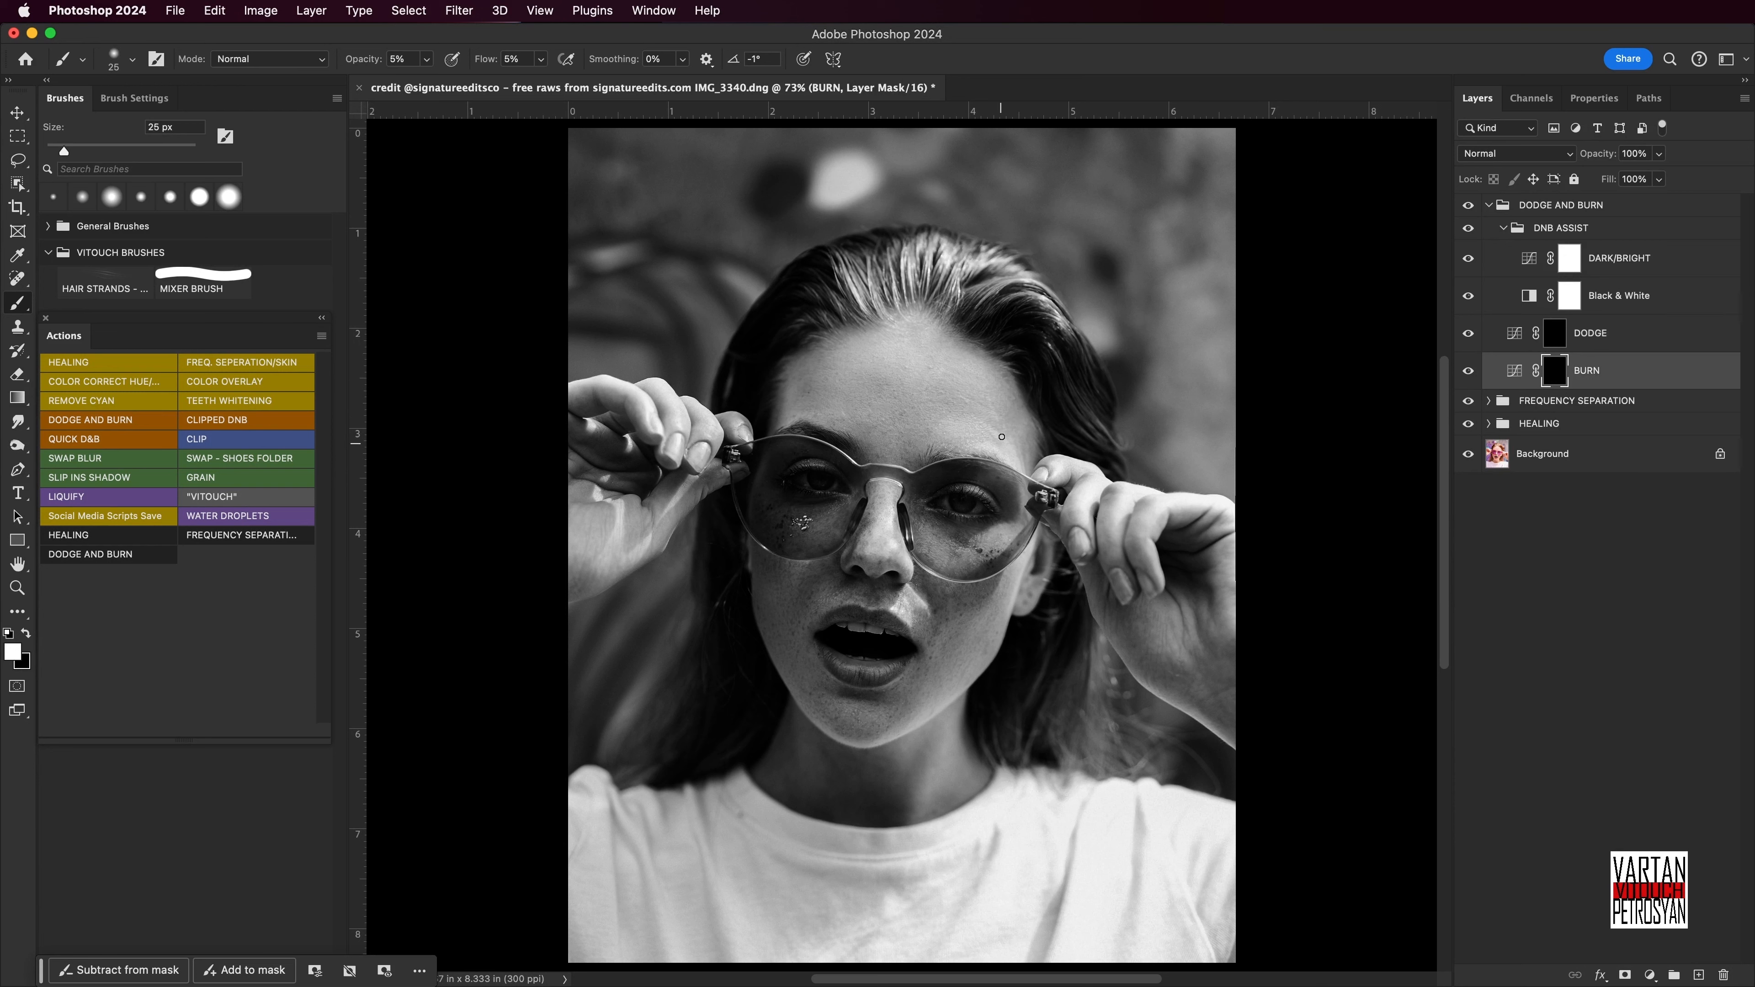
key("bracketleft")
left_click(1557, 334)
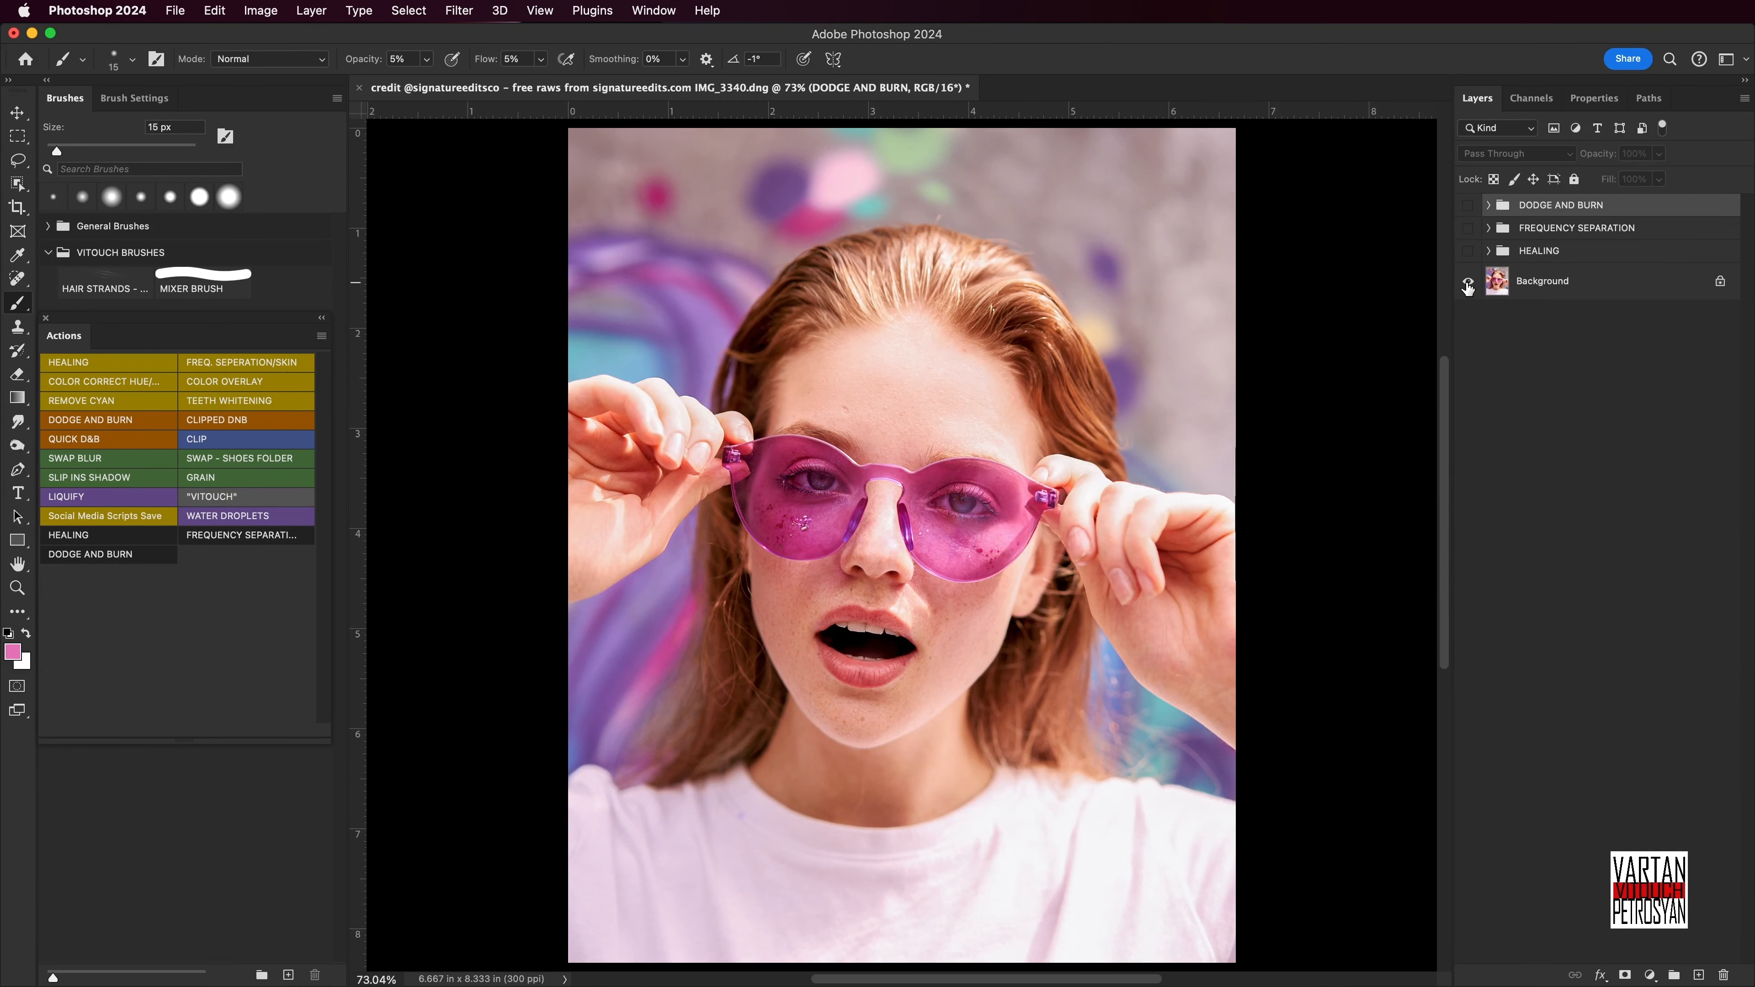
Compare the retouched portrait with the original by toggling all layers above the Background.
left_click(1469, 284, "alt")
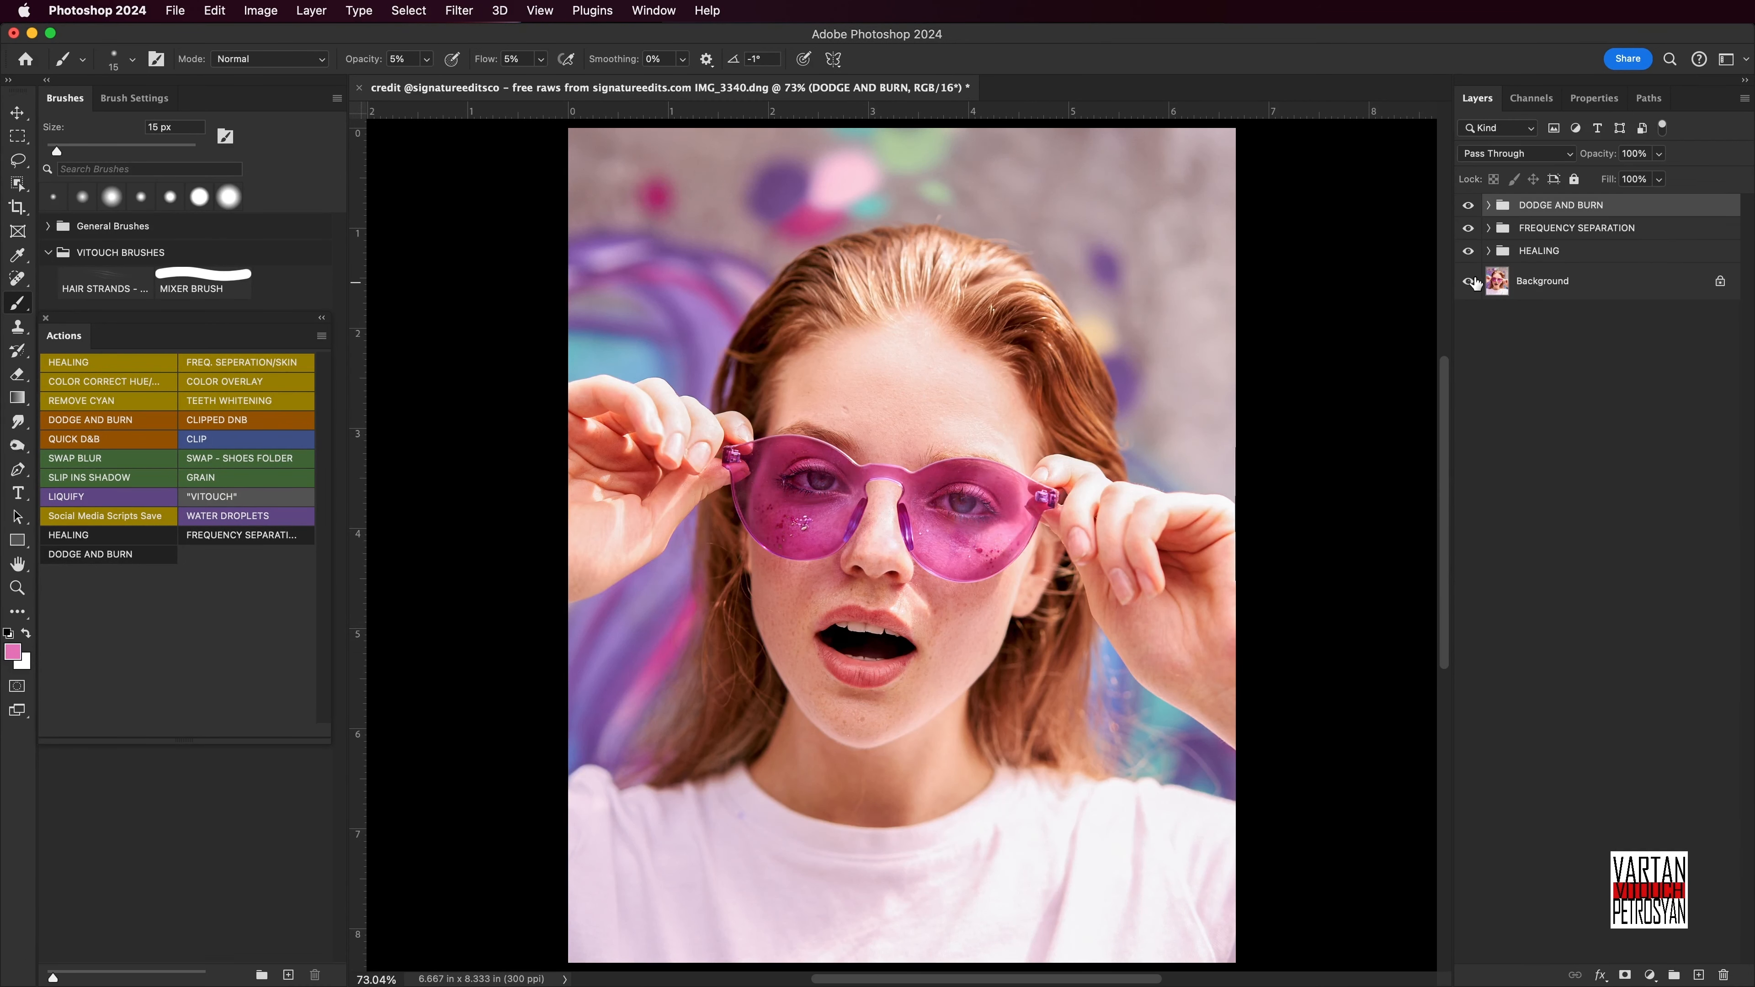
left_click(1469, 284, "alt")
left_click(1468, 284, "alt")
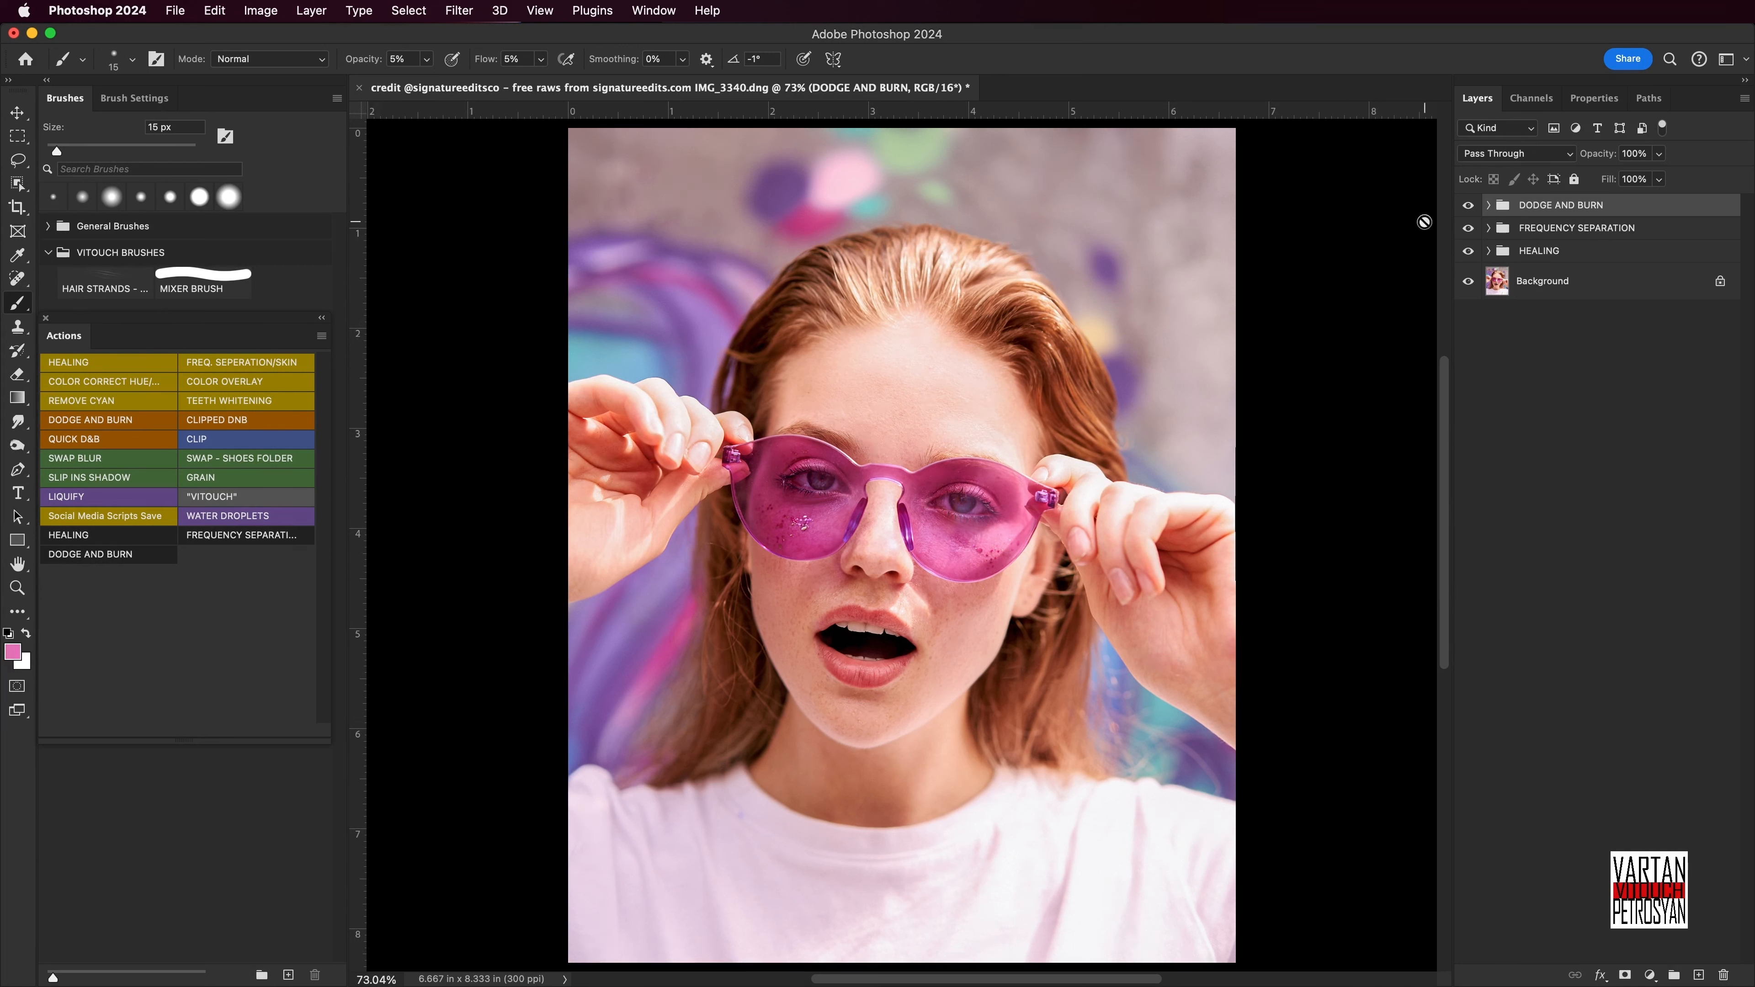
Review the finished layer groups and expand FREQUENCY SEPARATION to examine its layers.
left_click(1540, 235)
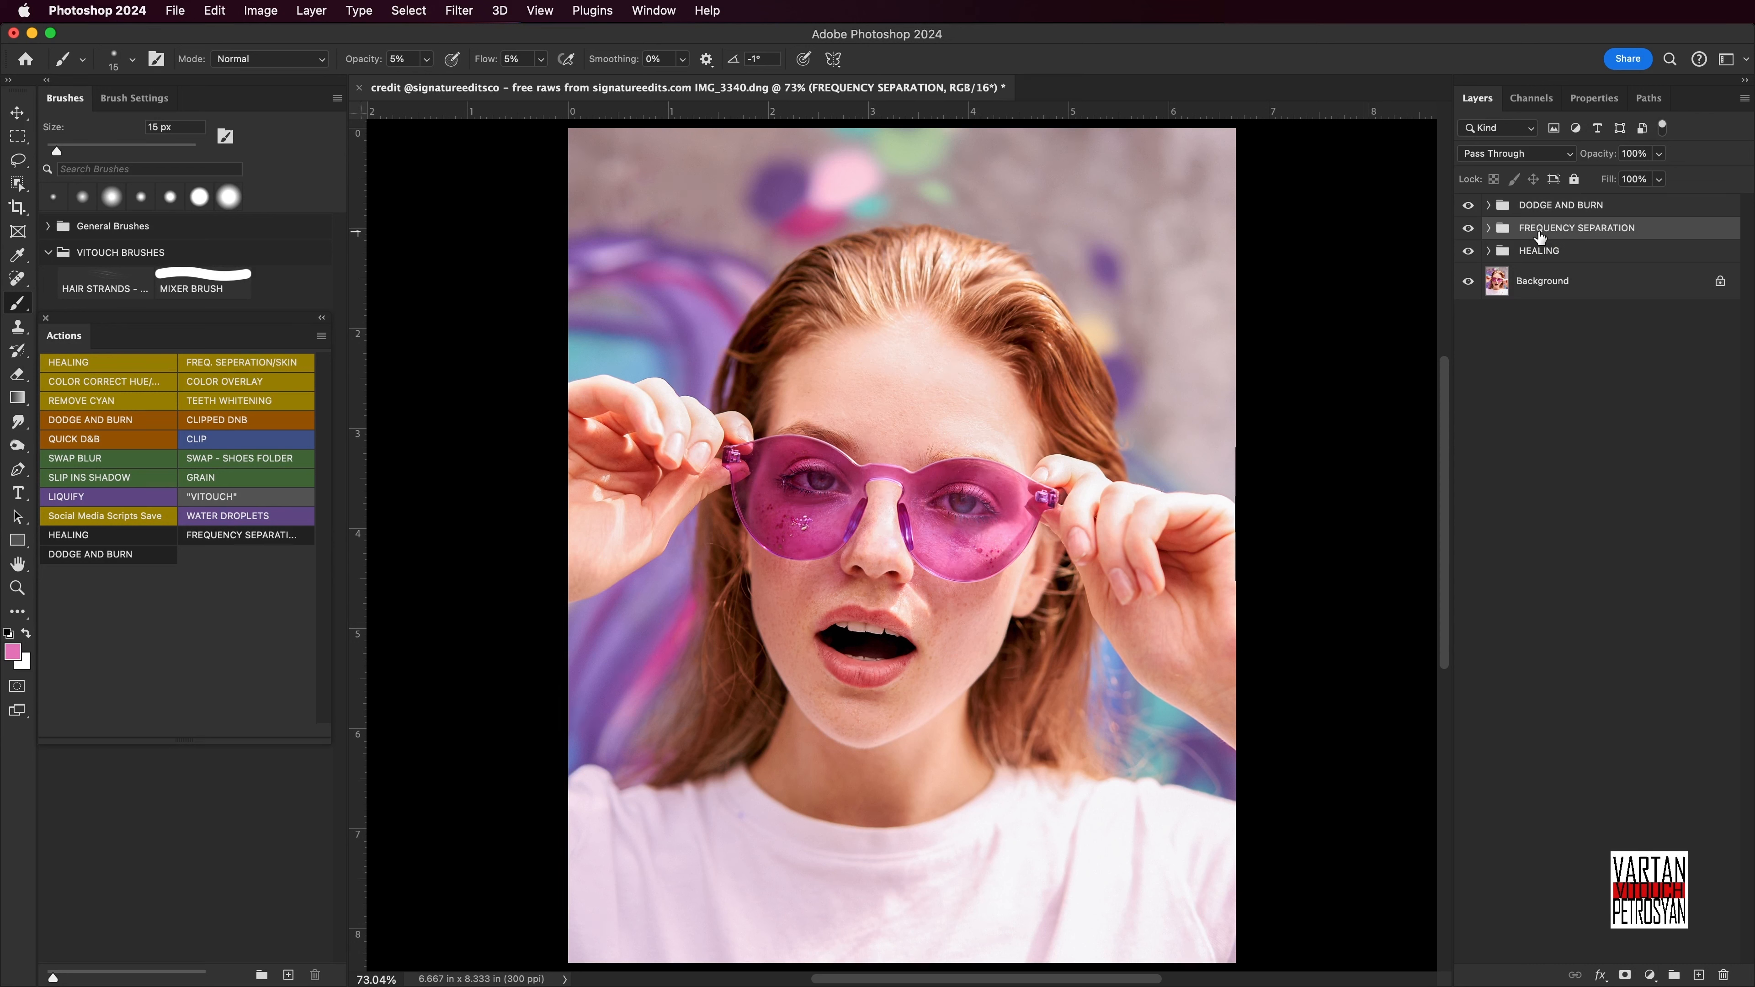
left_click(1524, 258)
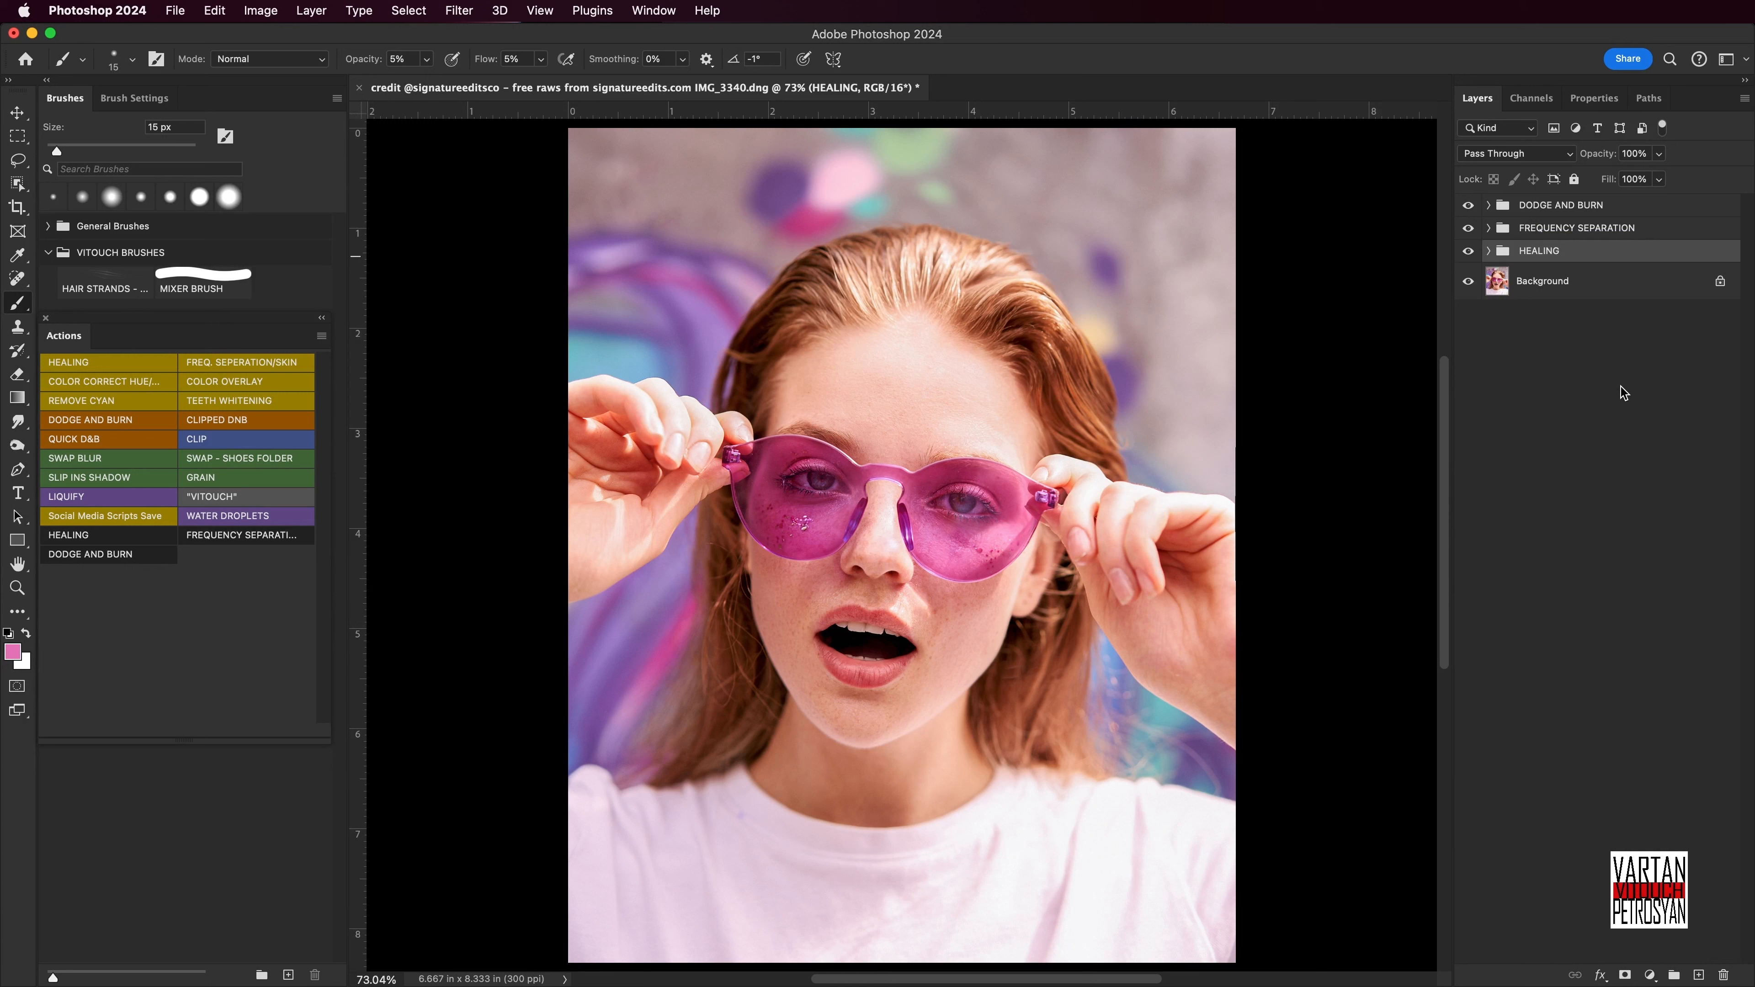
left_click(1488, 227)
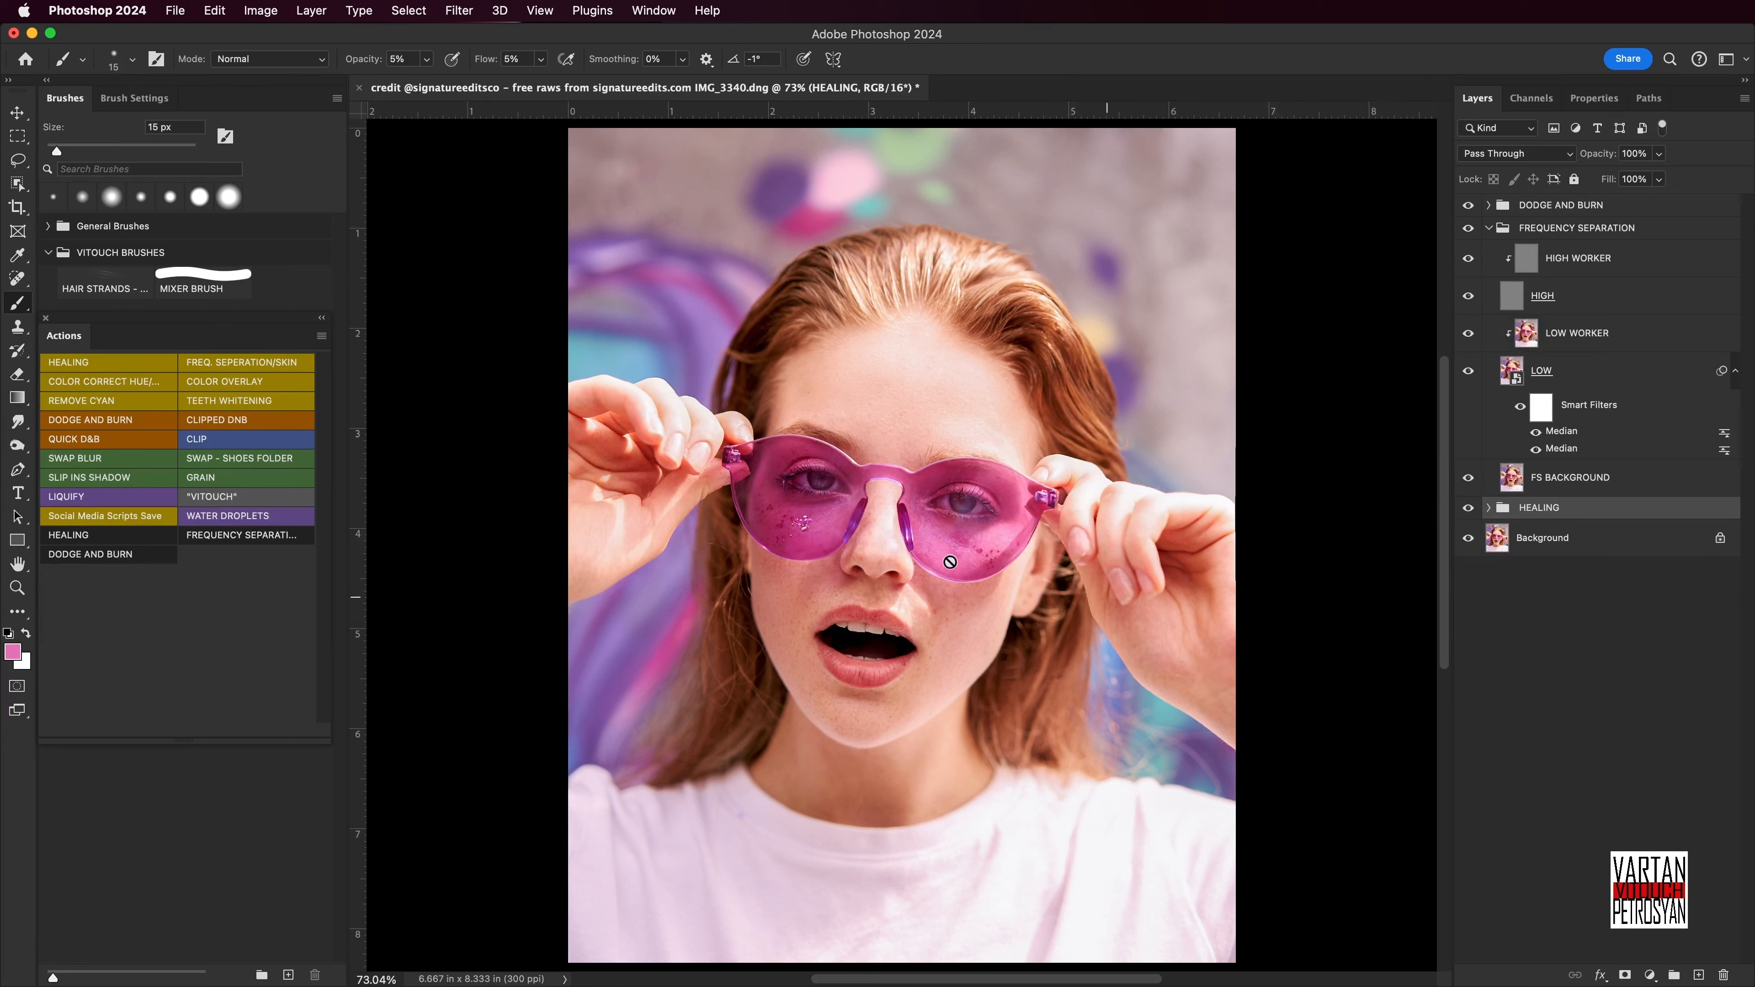